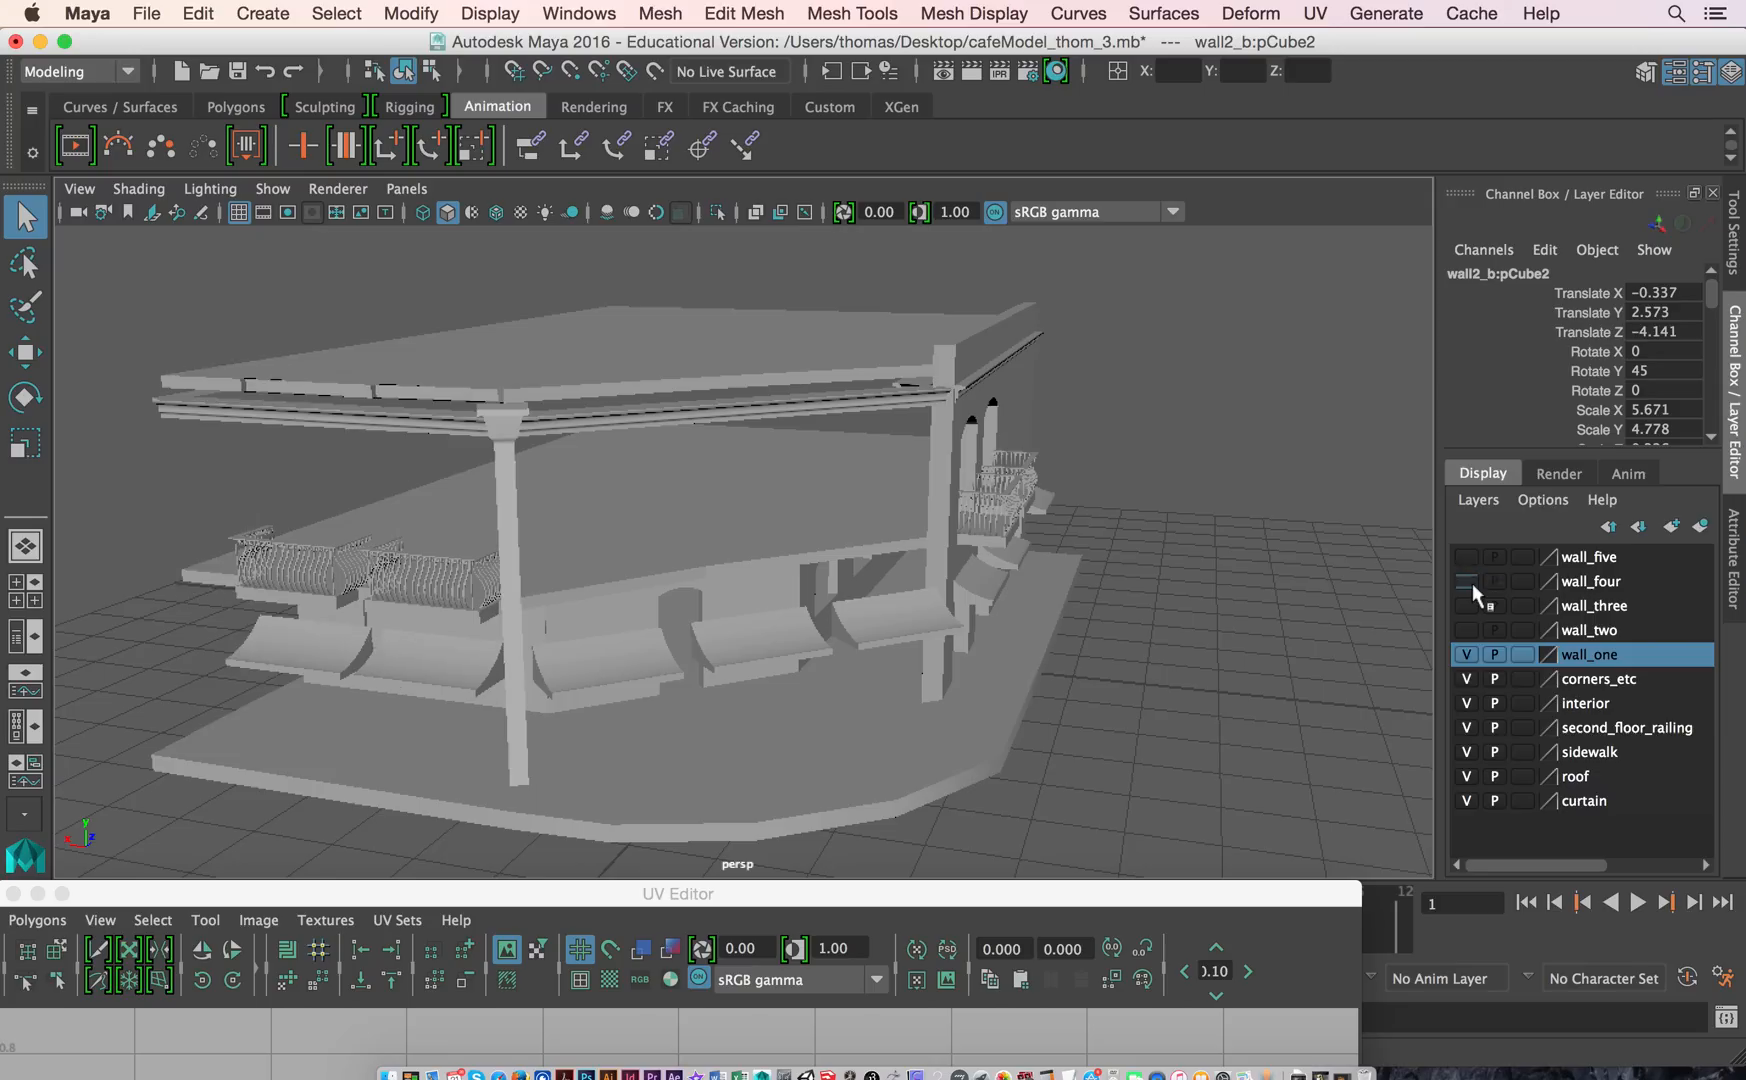
# Step: Show the wall_five layer and hide every other display layer so the arched wall is isolated
pyautogui.click(1466, 557)
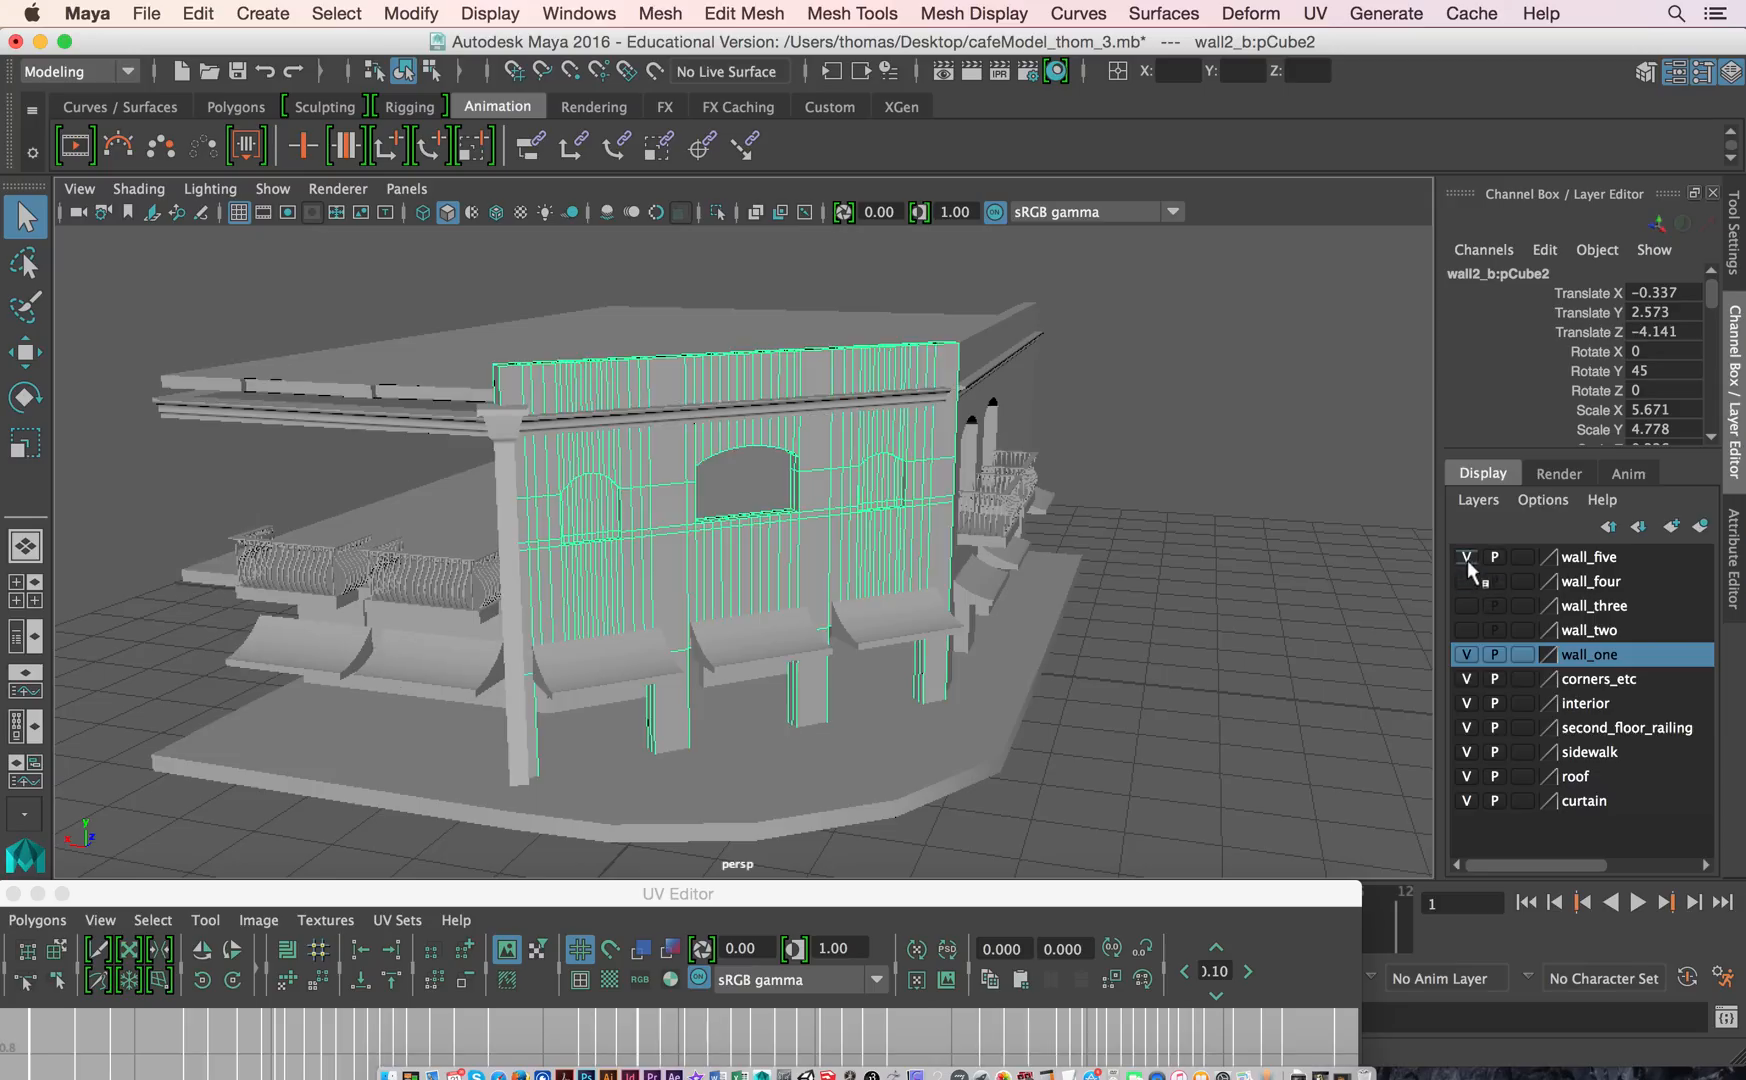
pyautogui.click(1466, 678)
pyautogui.click(1466, 654)
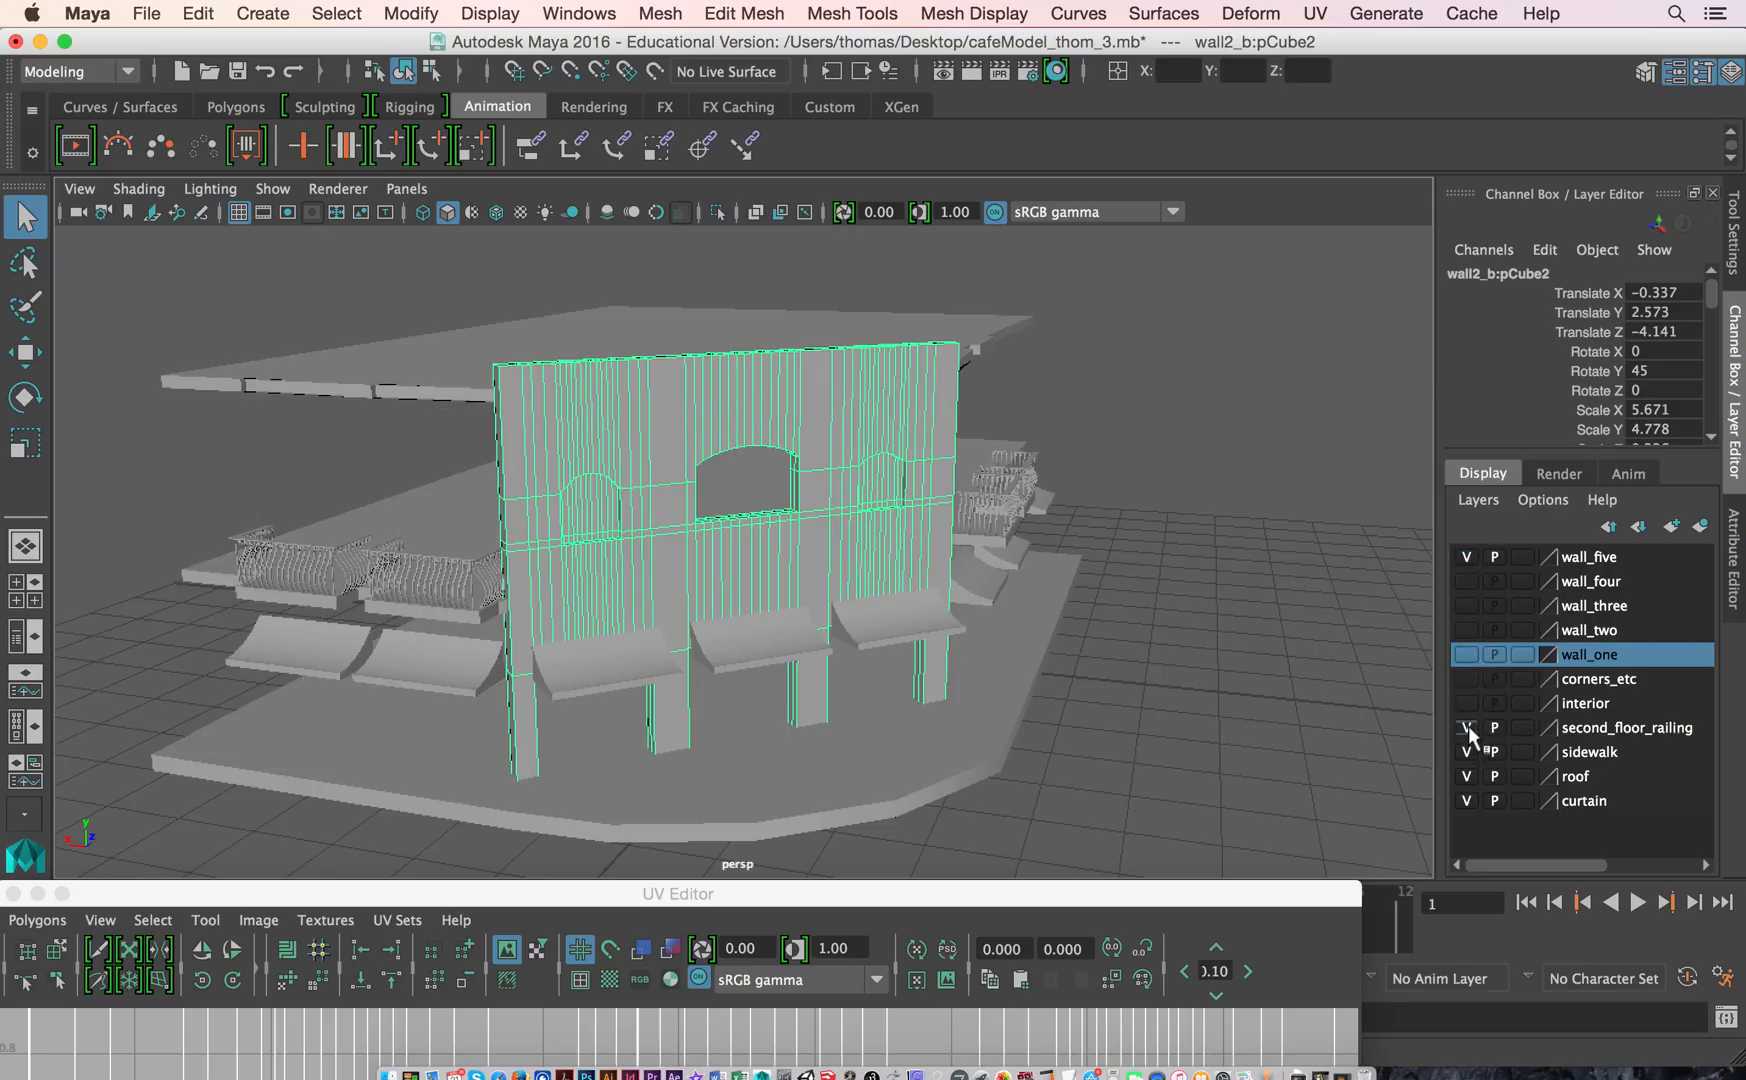
pyautogui.click(1466, 727)
pyautogui.click(1466, 751)
pyautogui.click(1469, 773)
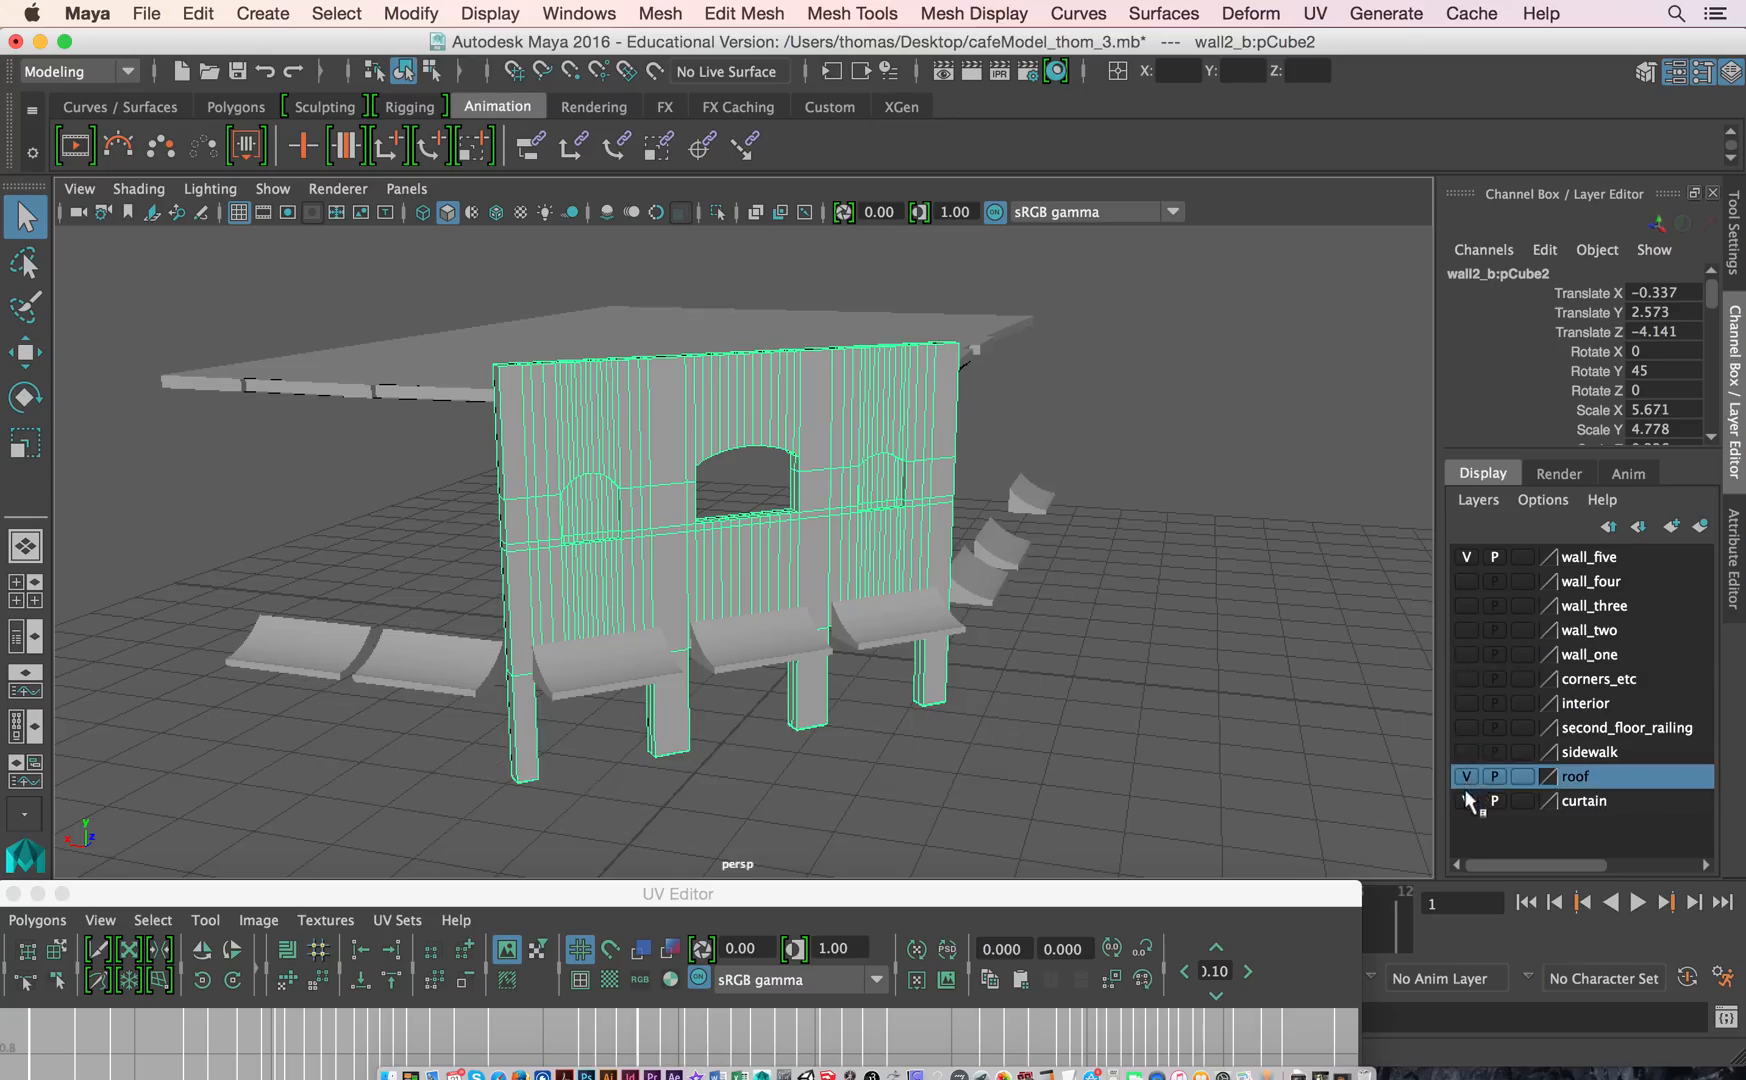
pyautogui.click(1469, 799)
pyautogui.click(1467, 777)
pyautogui.click(1467, 800)
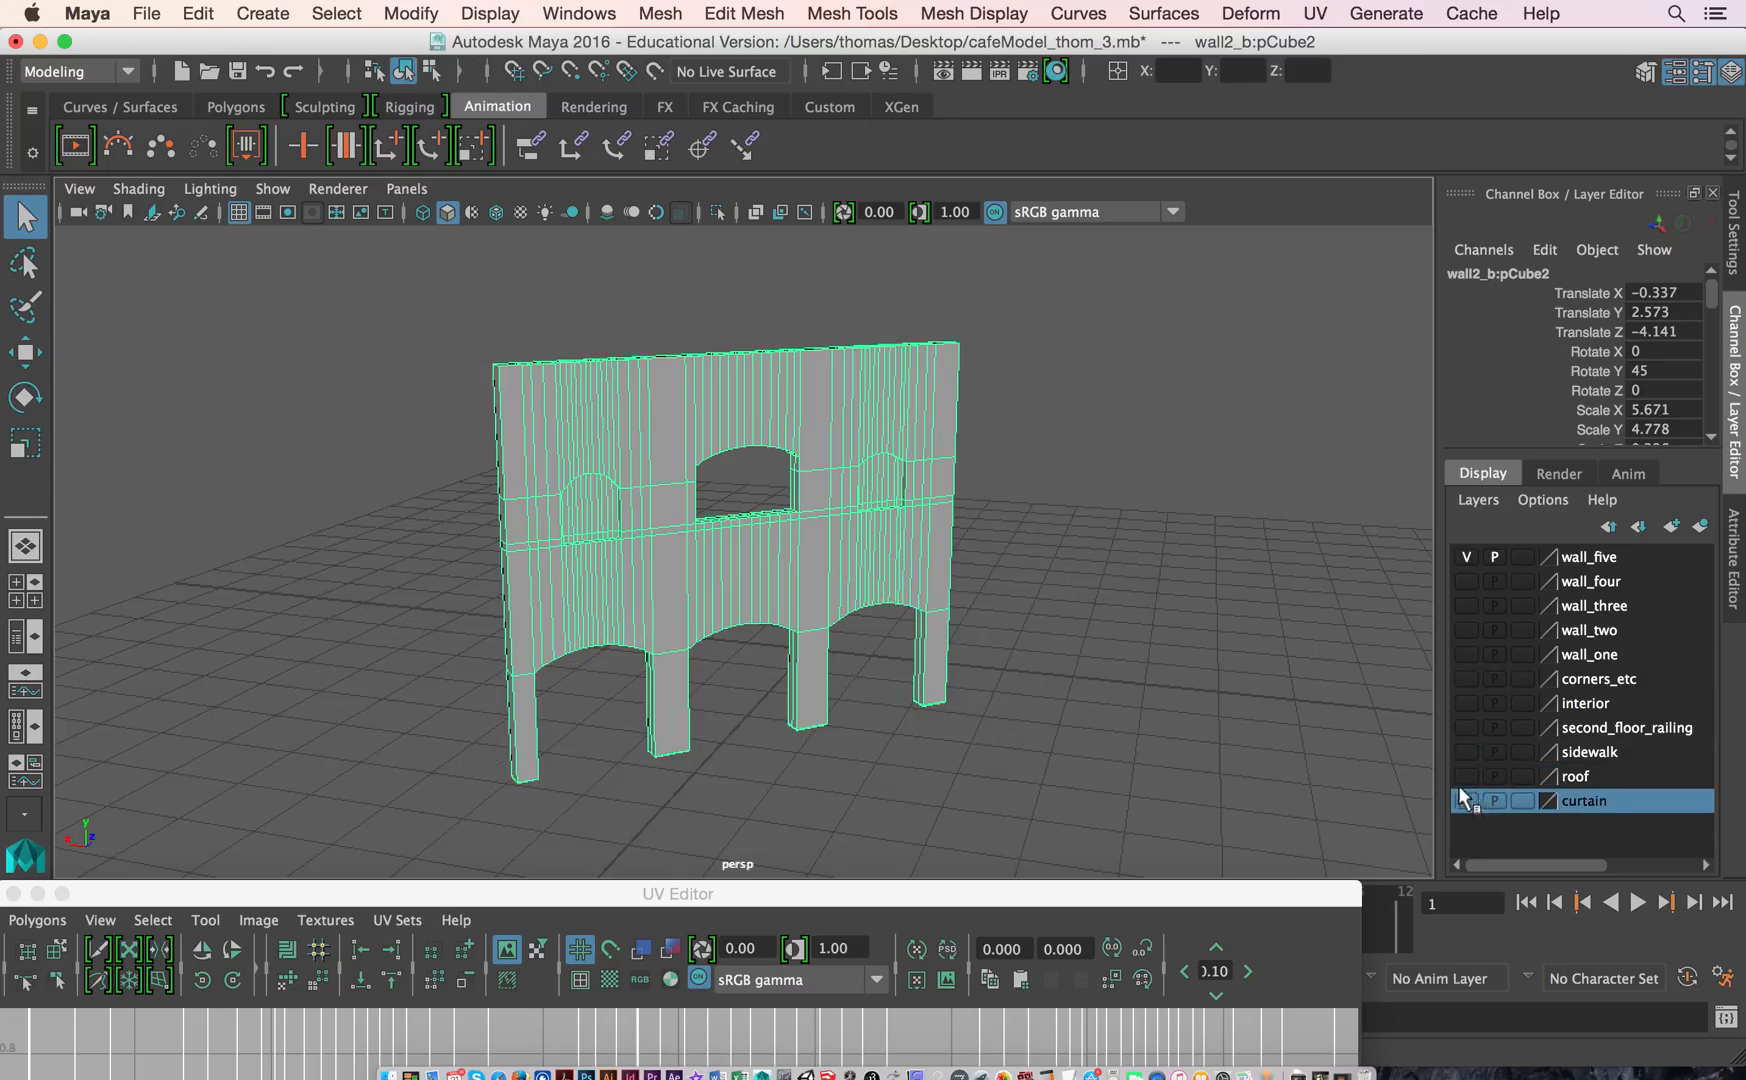
# Step: Switch to the Rendering menu set and assign a new Lambert material to the selected wall
pyautogui.scroll(2, 778, 543)
pyautogui.scroll(1, 778, 543)
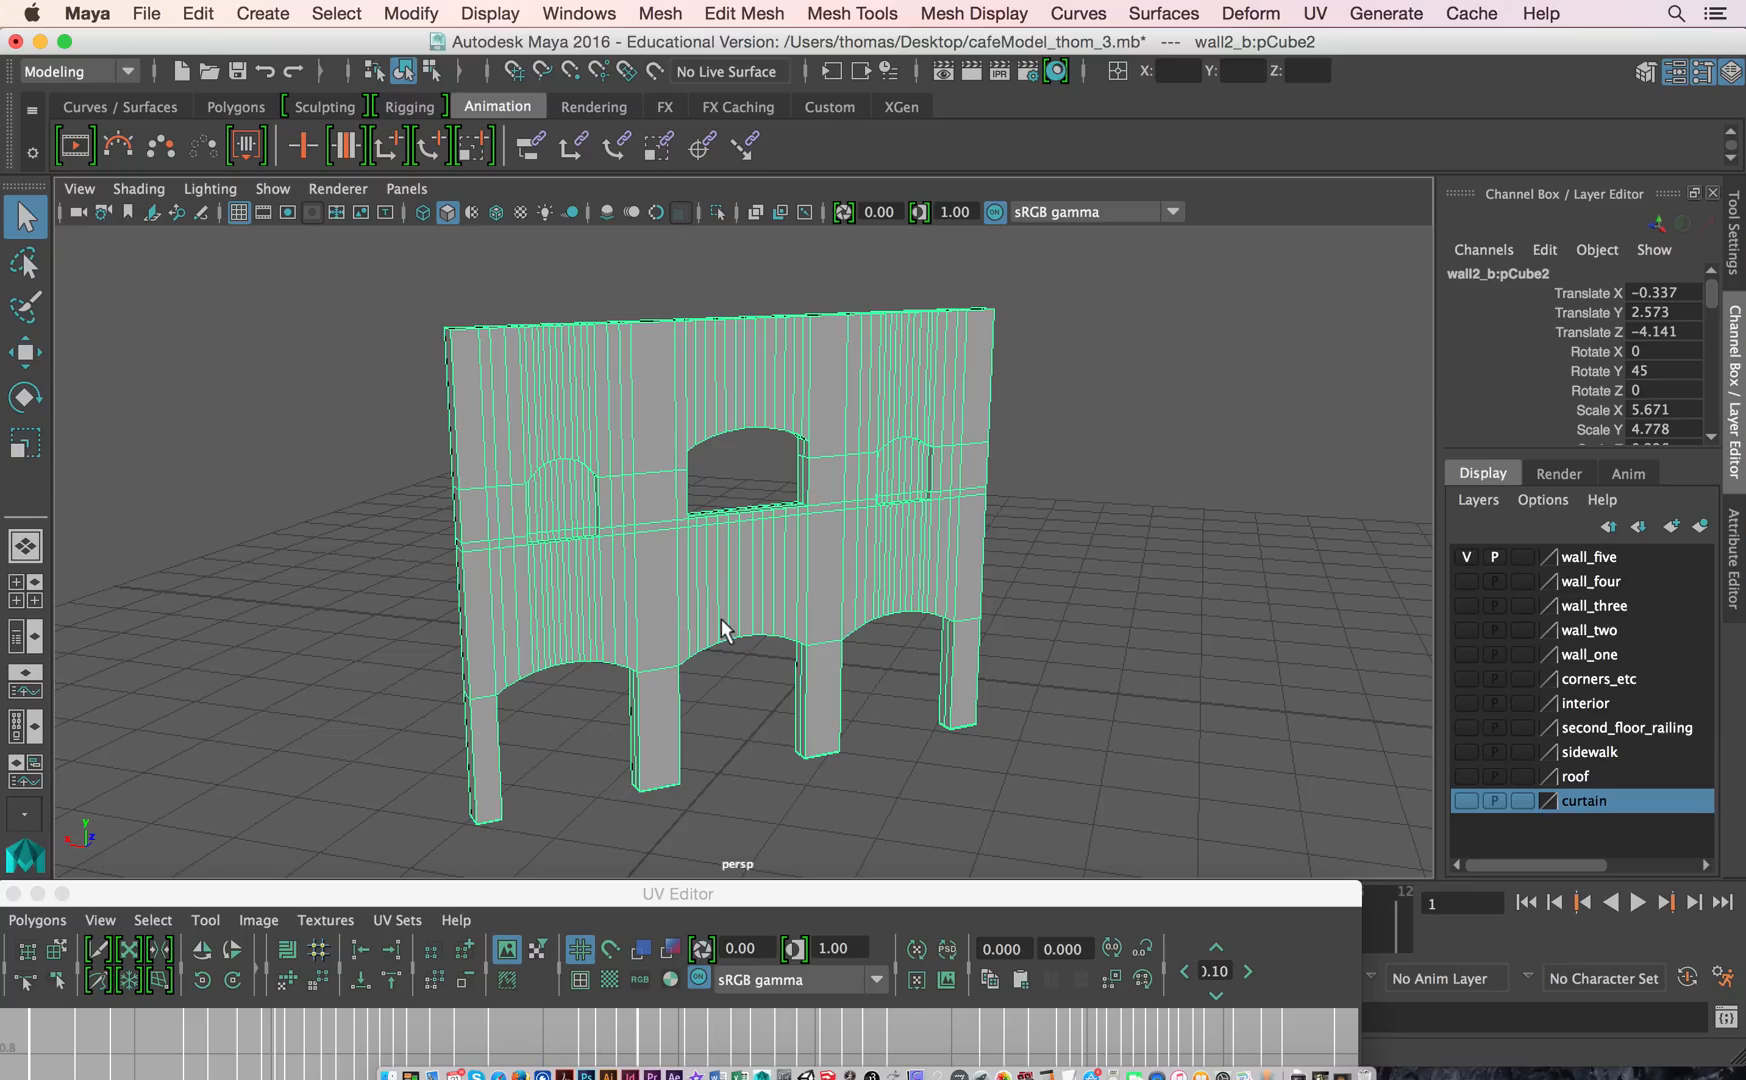
pyautogui.moveTo(713, 624); pyautogui.dragTo(624, 616)
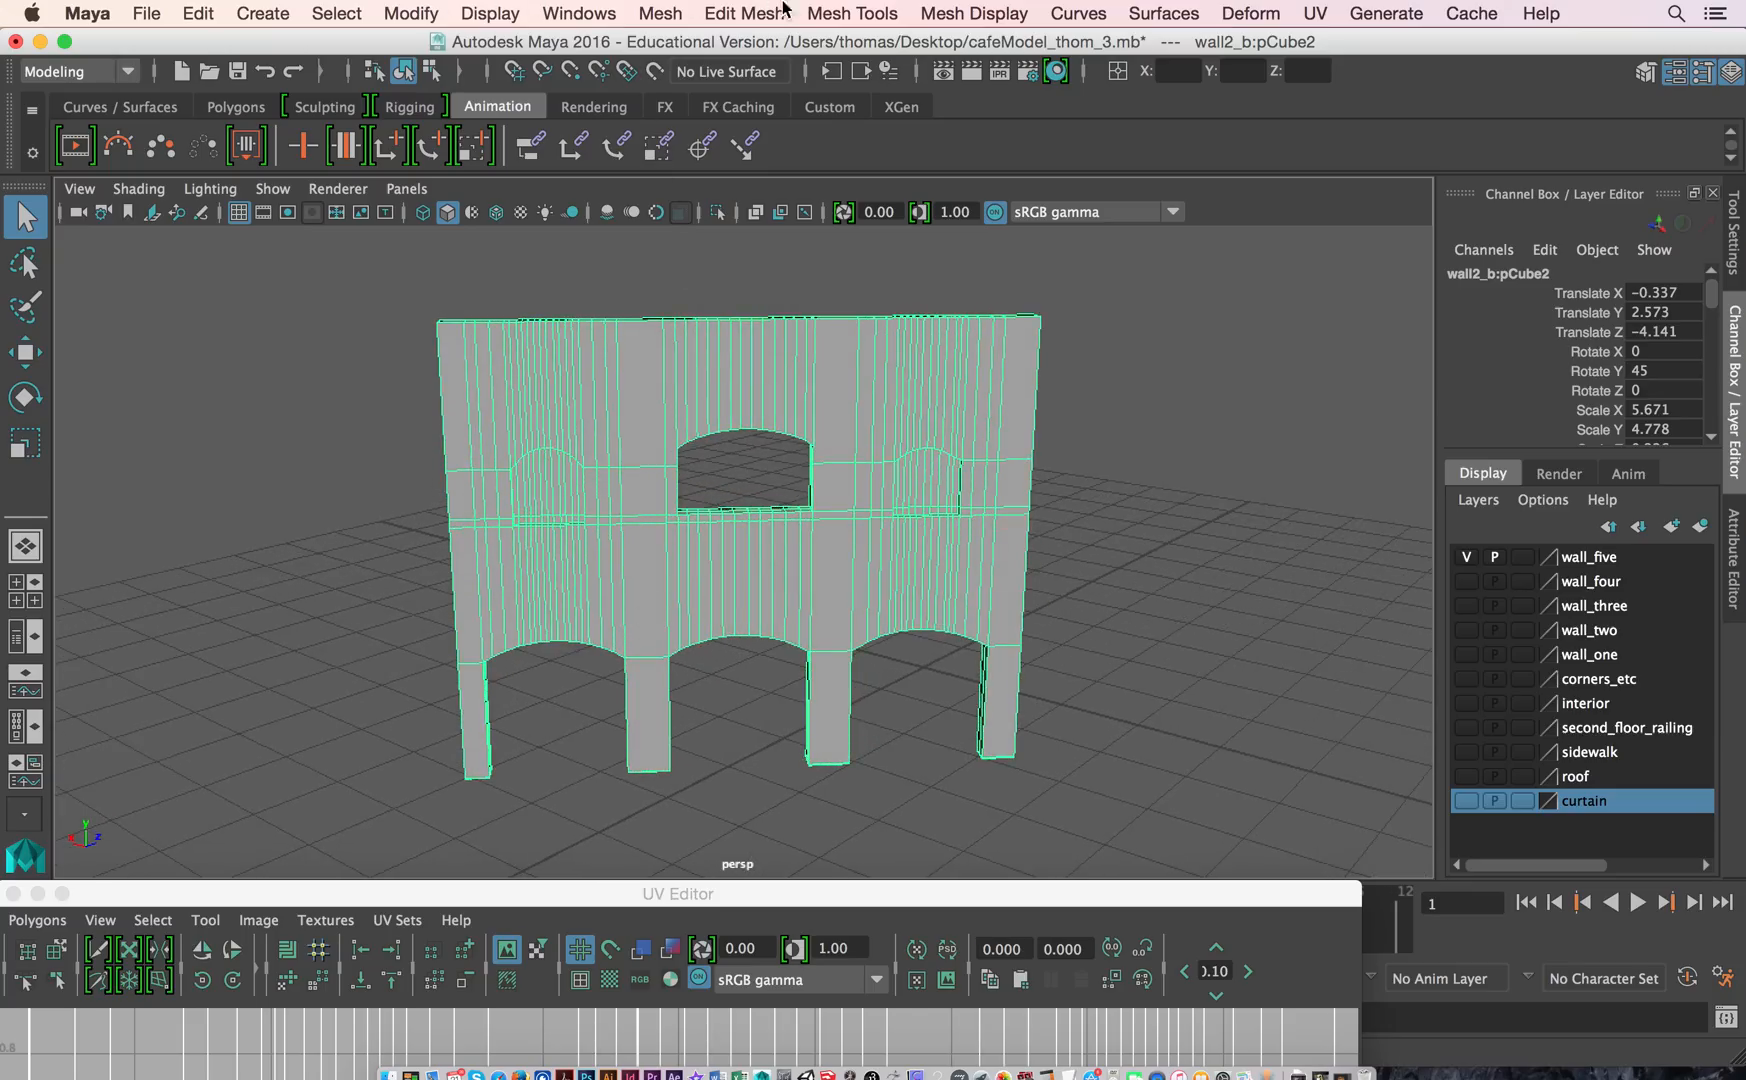
pyautogui.click(125, 71)
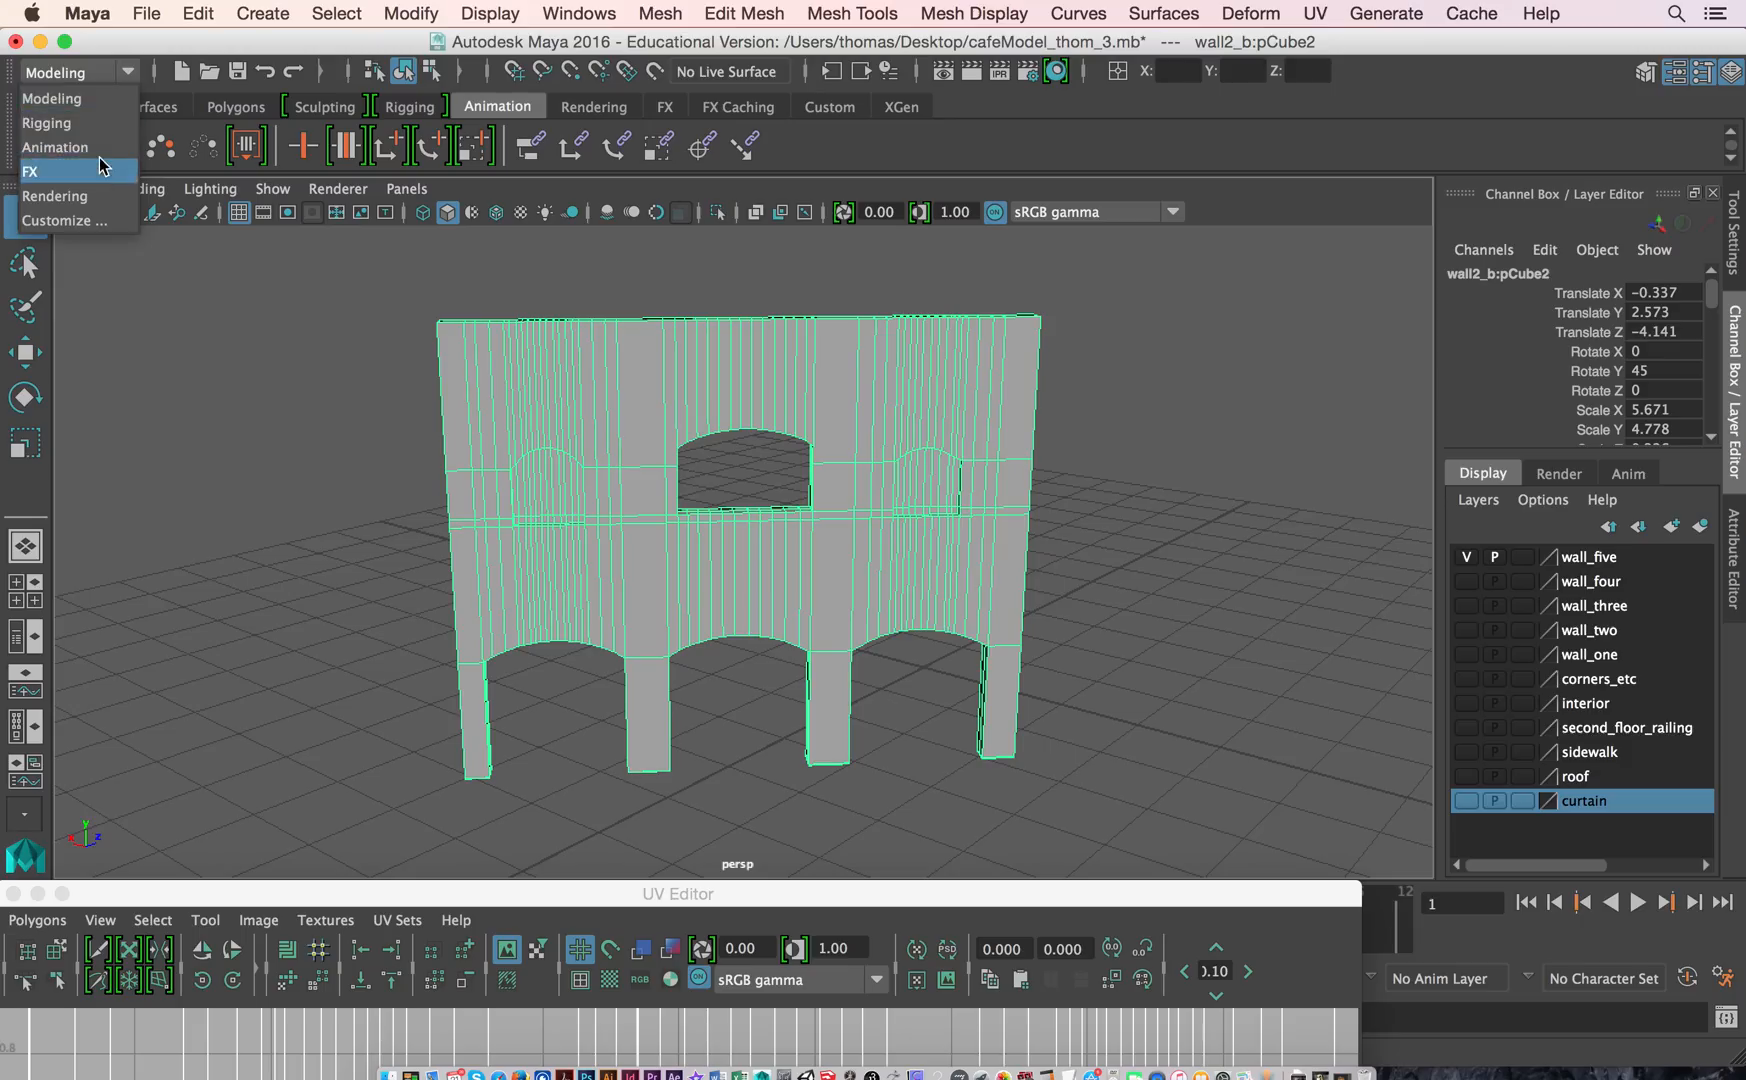
pyautogui.click(100, 196)
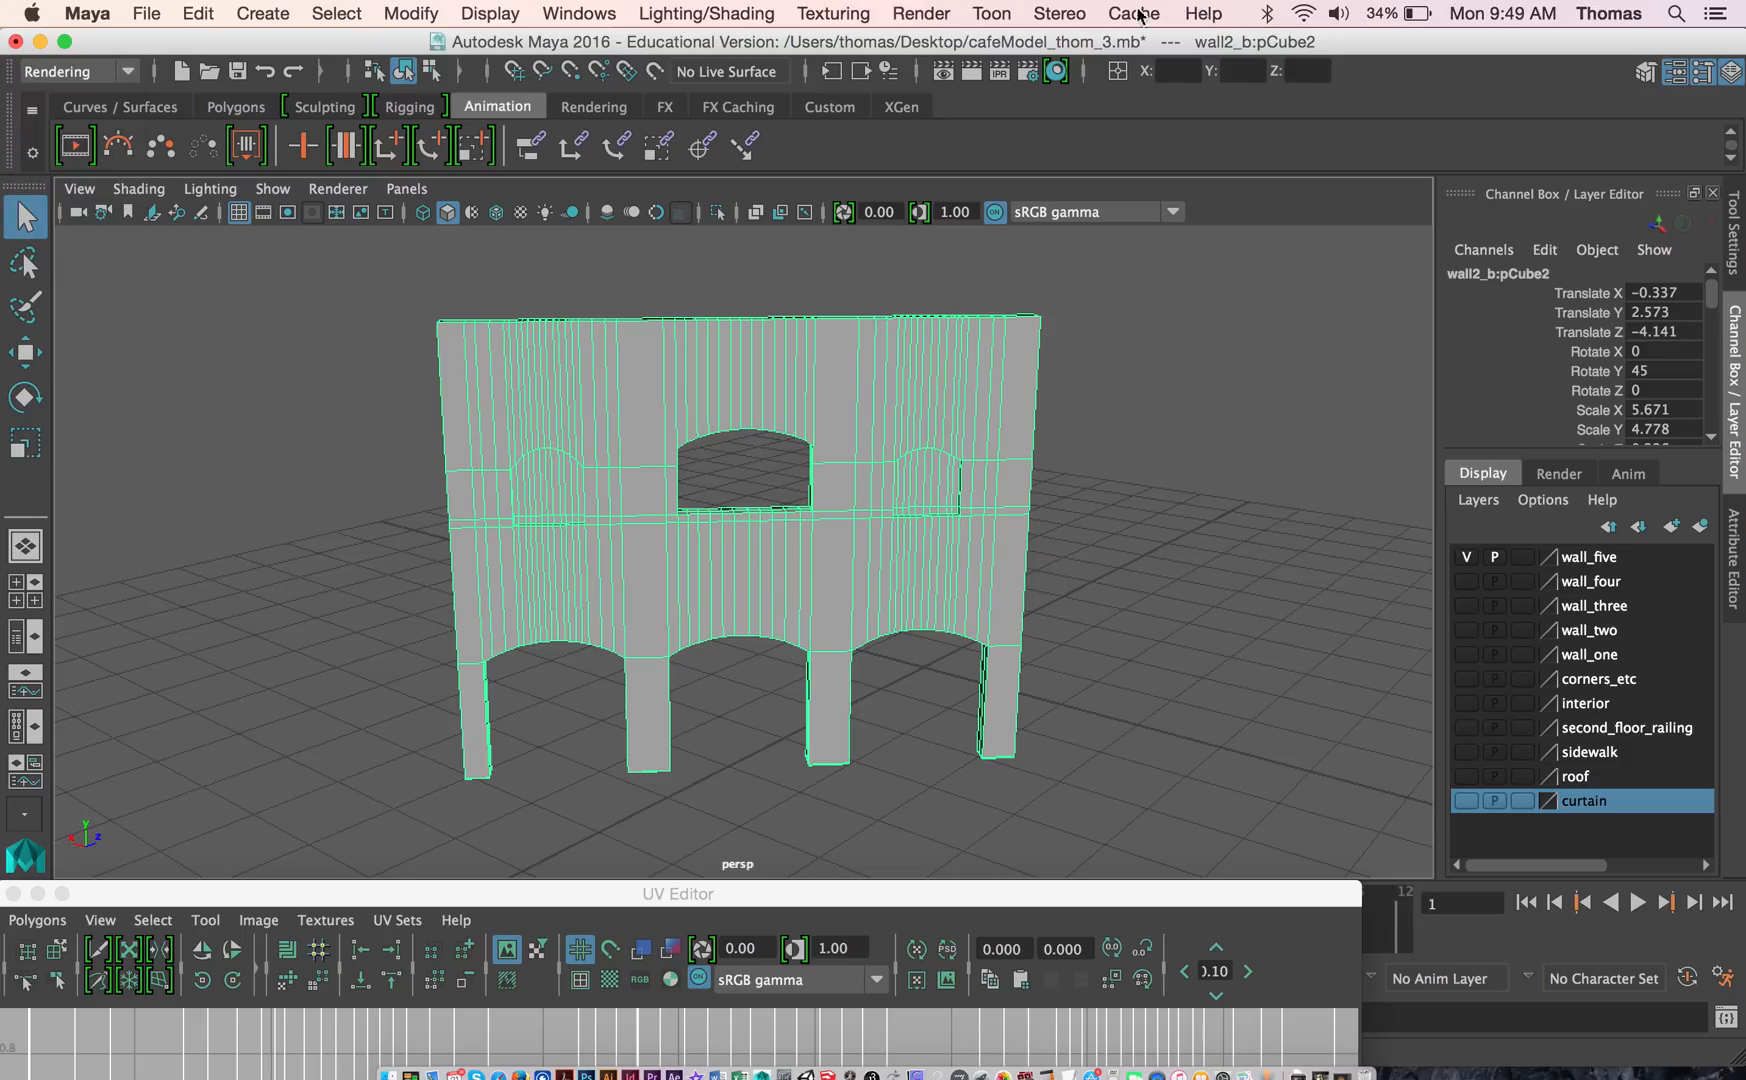
pyautogui.click(865, 14)
pyautogui.moveTo(775, 14)
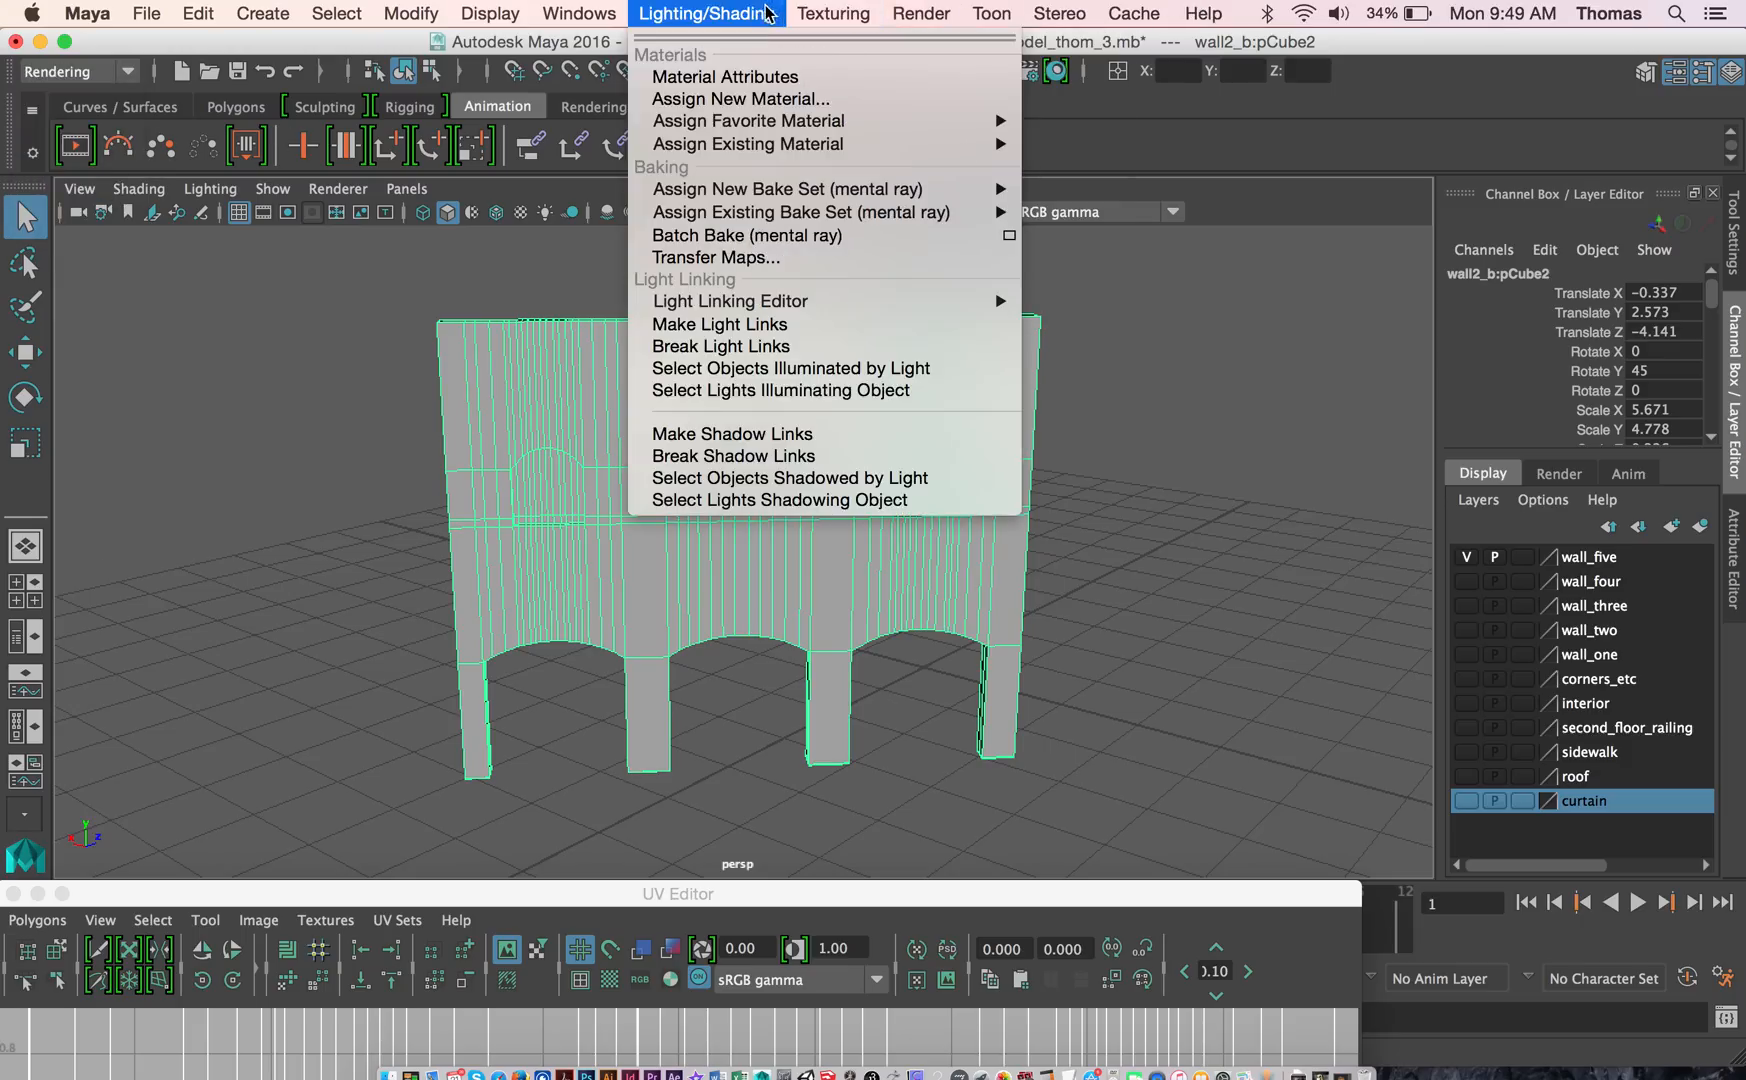
pyautogui.click(779, 99)
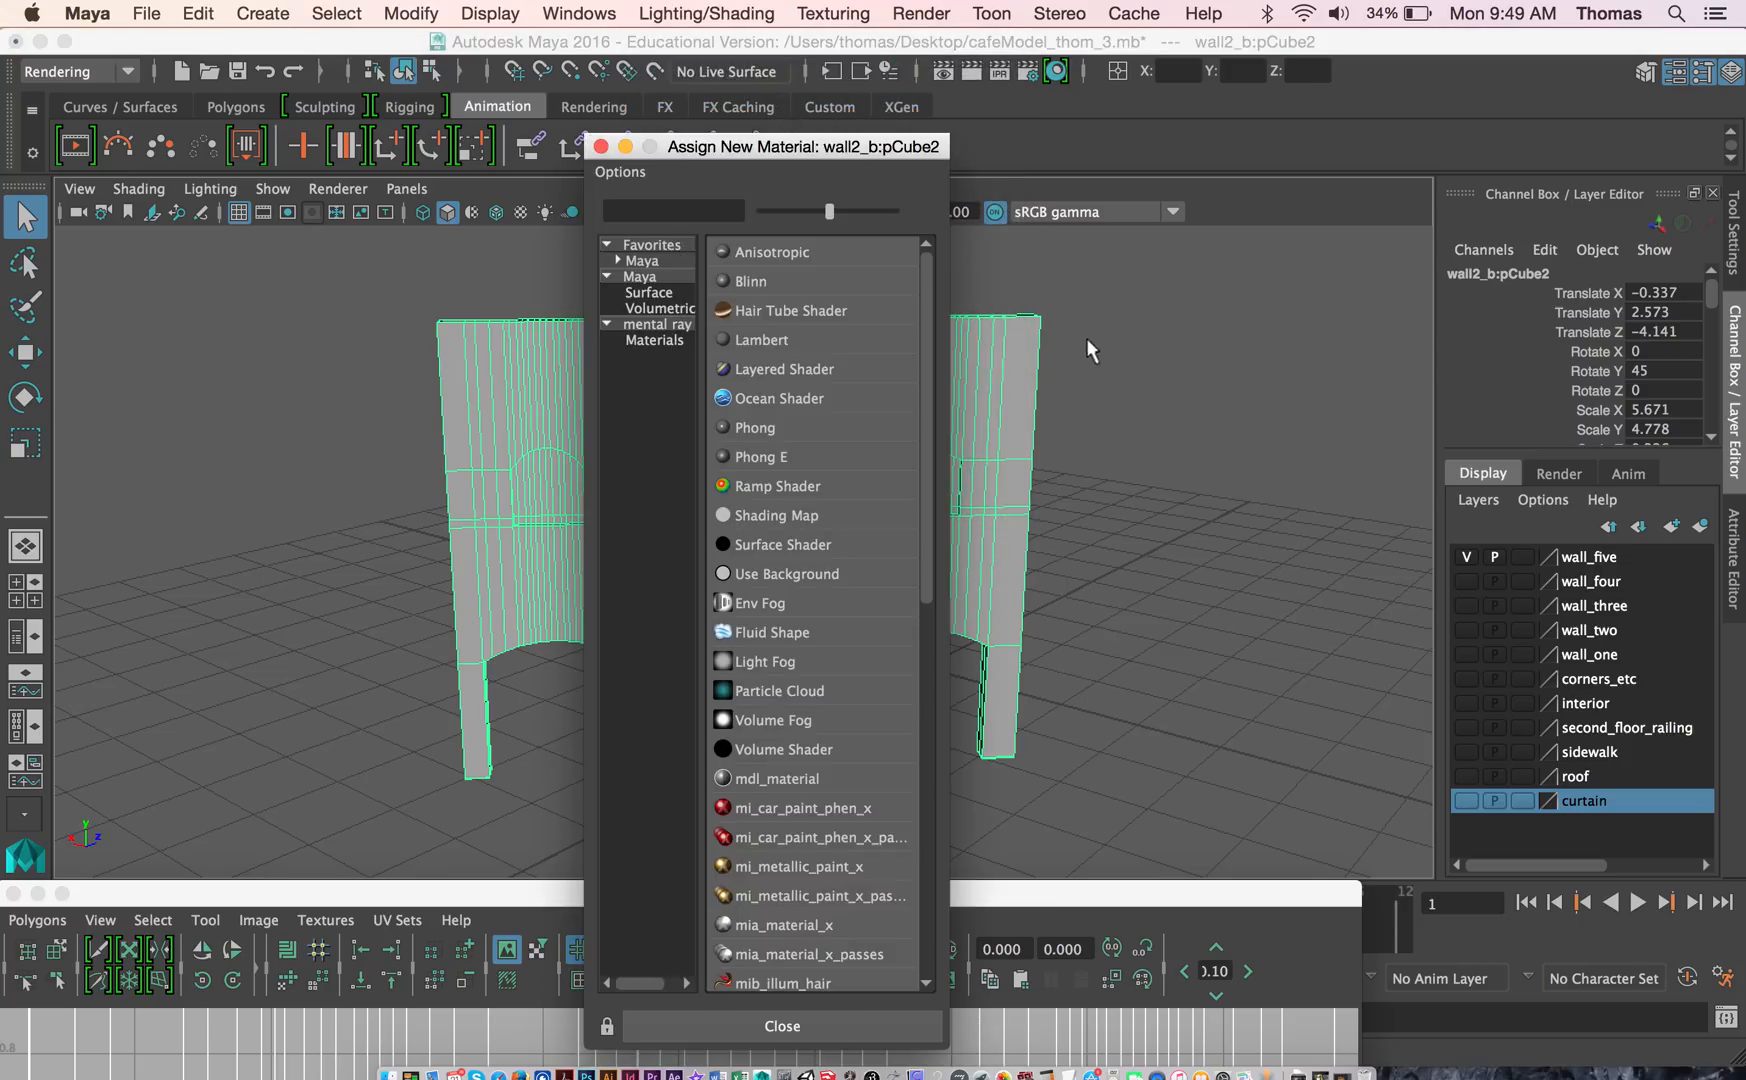
pyautogui.click(827, 339)
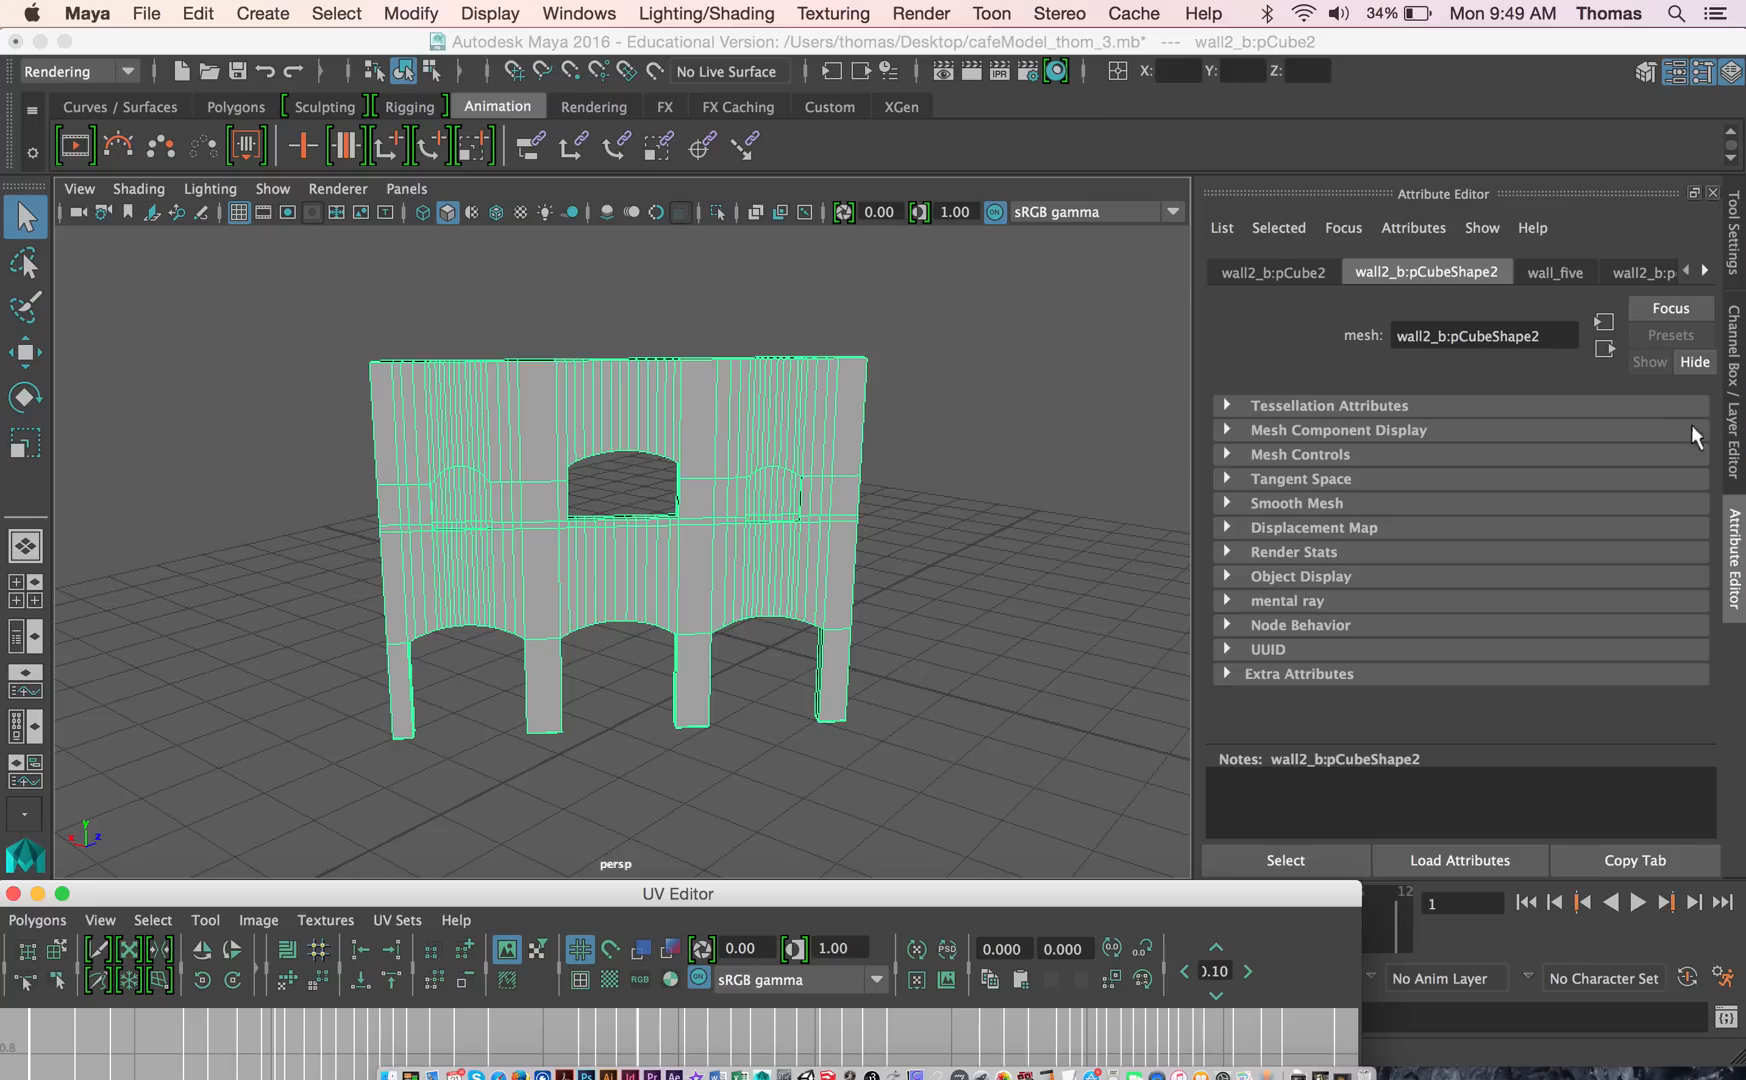
# Step: Look through the wall's input nodes and delete its construction history
pyautogui.click(1702, 268)
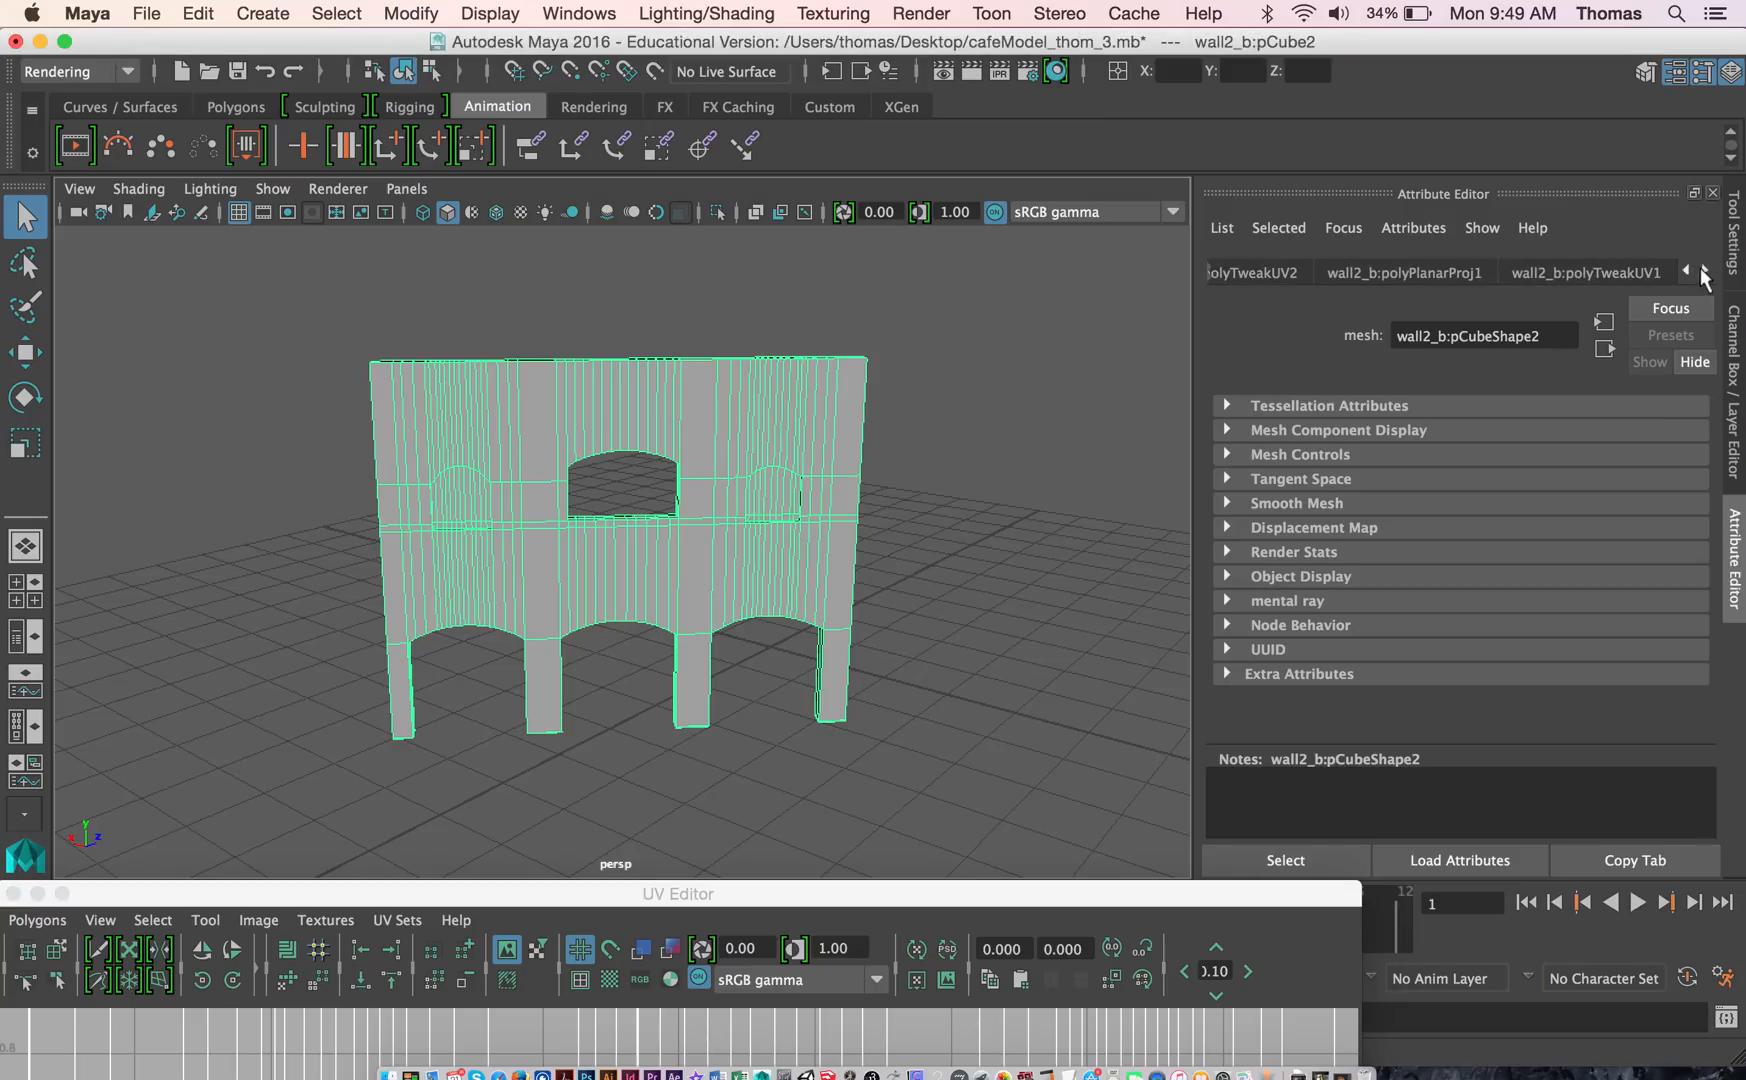
pyautogui.click(1702, 268)
pyautogui.click(1702, 268)
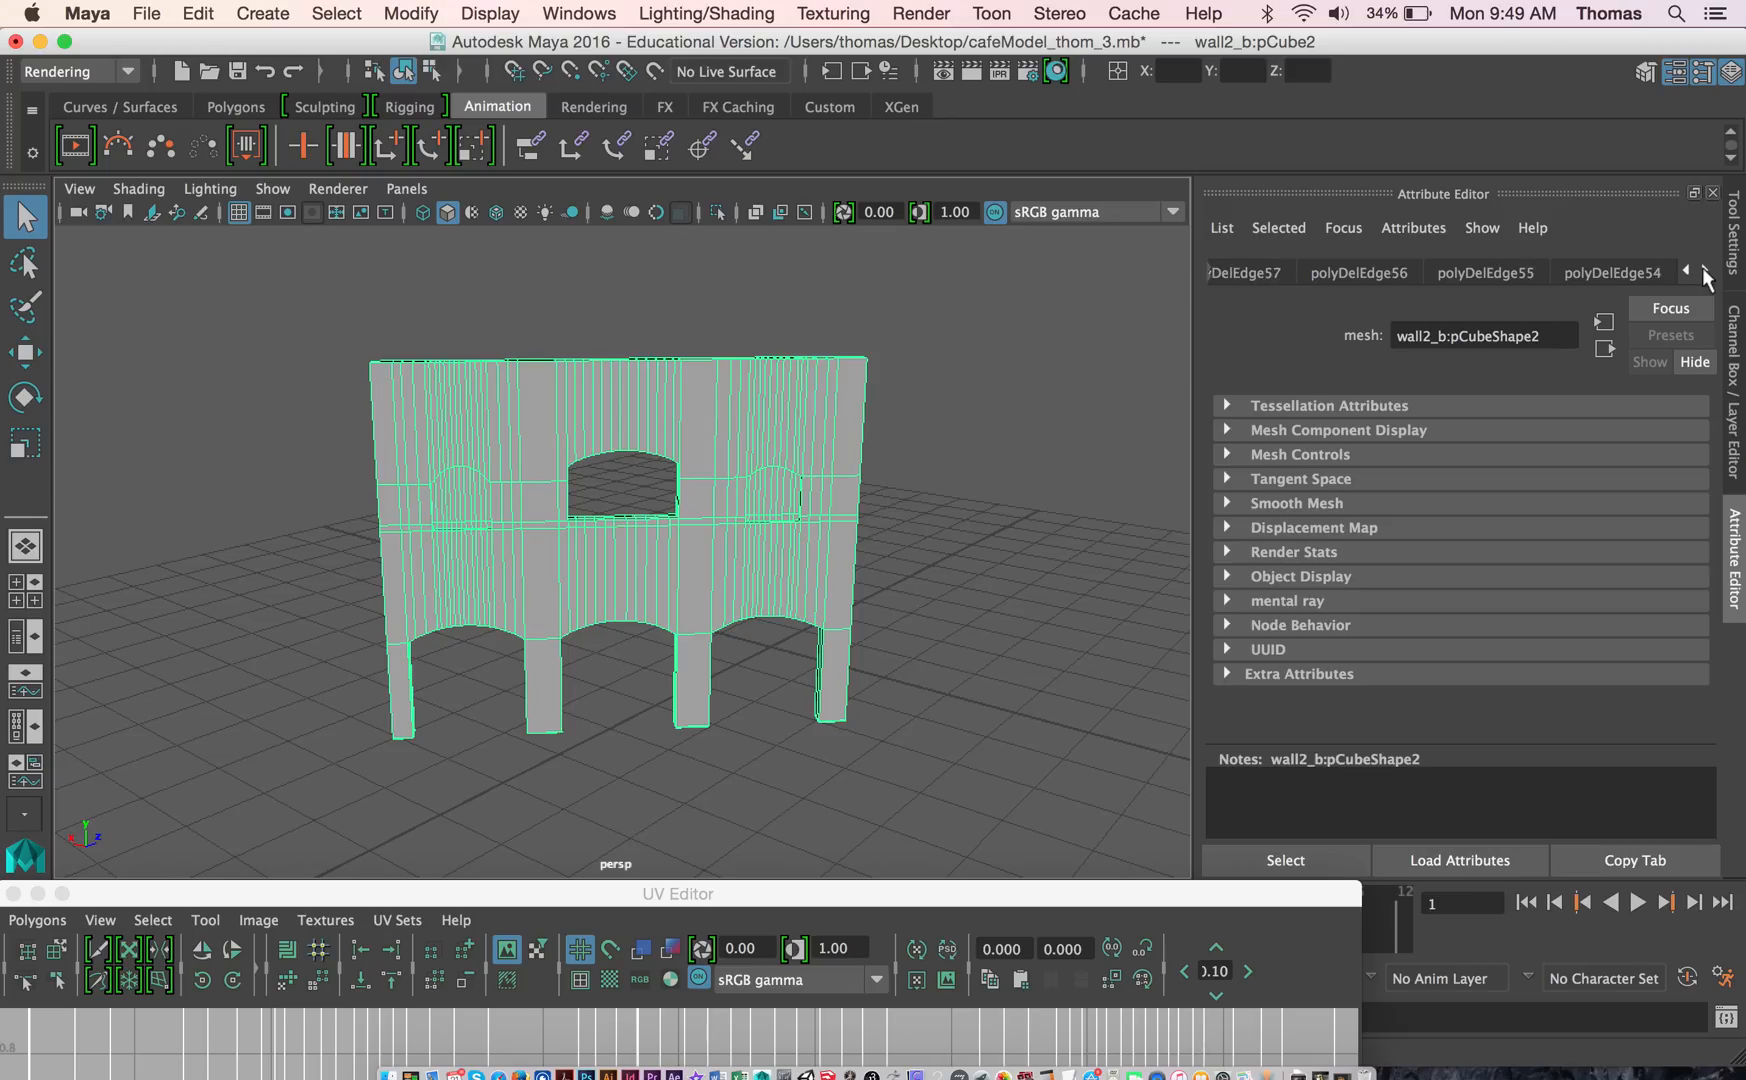
pyautogui.click(1702, 268)
pyautogui.click(1702, 270)
pyautogui.click(185, 12)
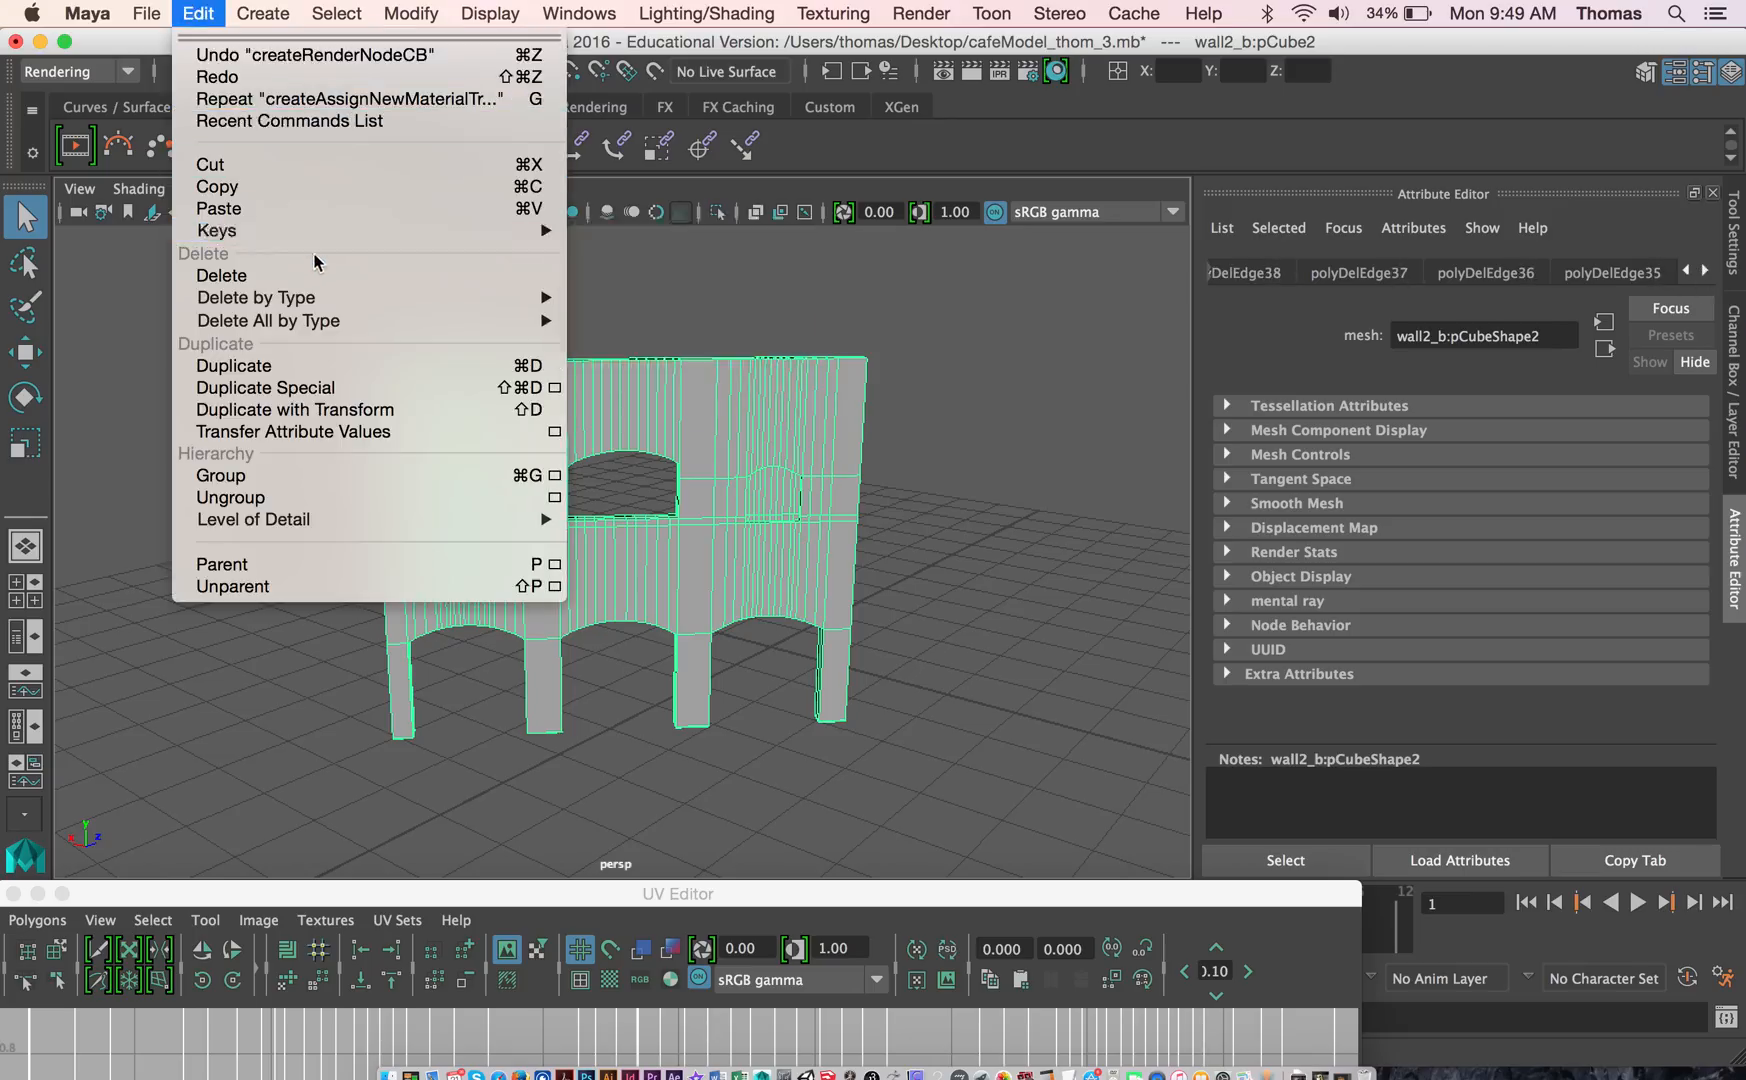
pyautogui.moveTo(545, 300)
pyautogui.click(647, 308)
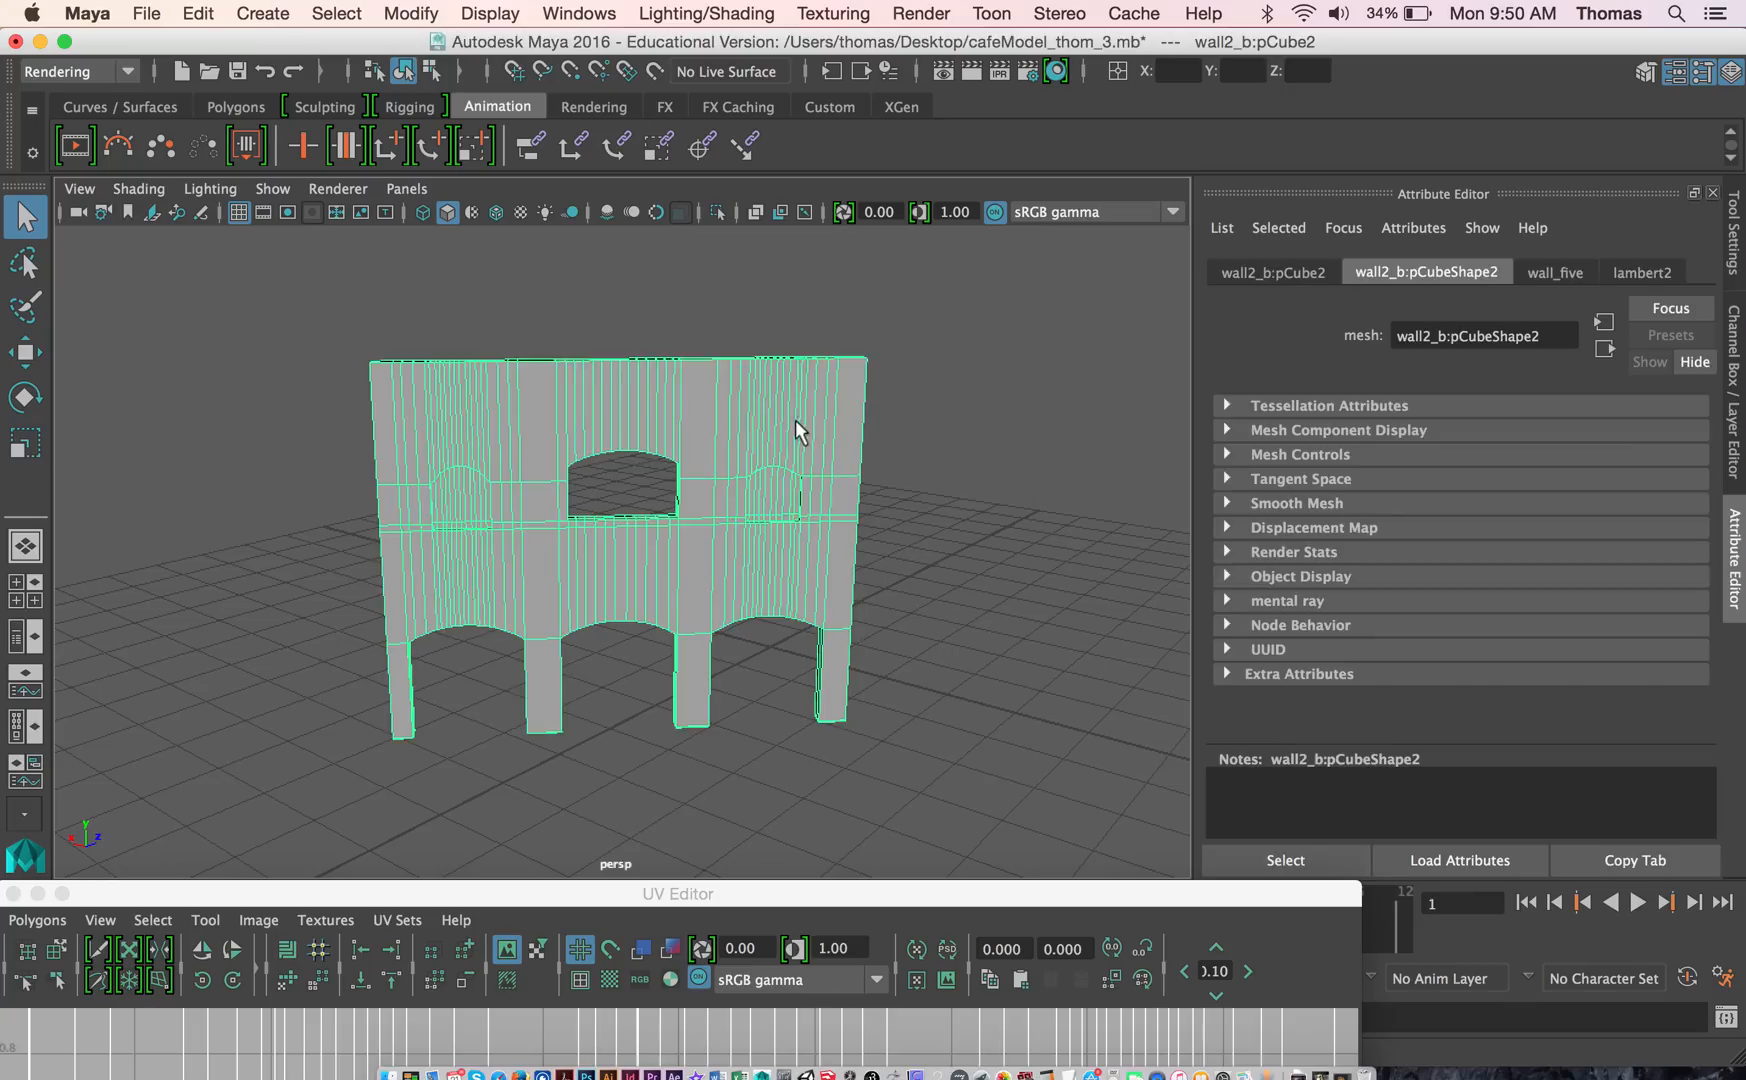
# Step: Connect a File texture node to the Color of the wall's lambert2 material, leaving the image selection without choosing a file
pyautogui.click(1605, 269)
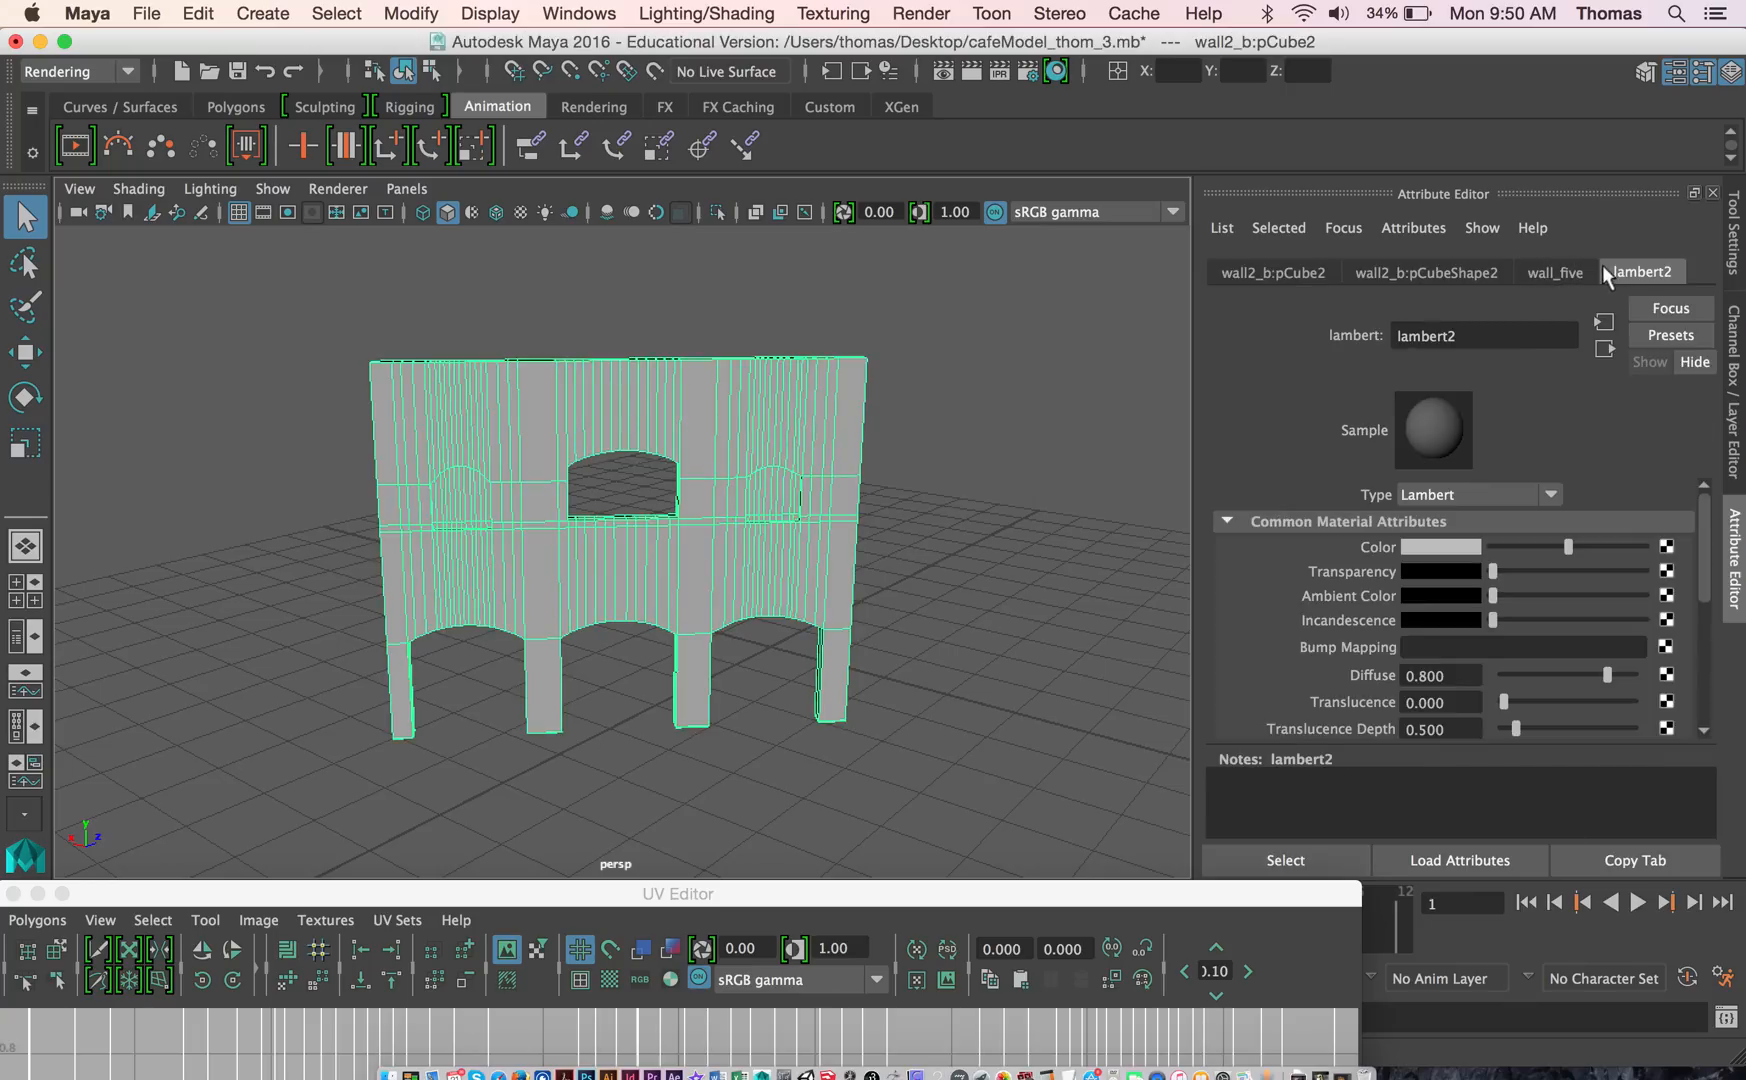
pyautogui.click(1665, 547)
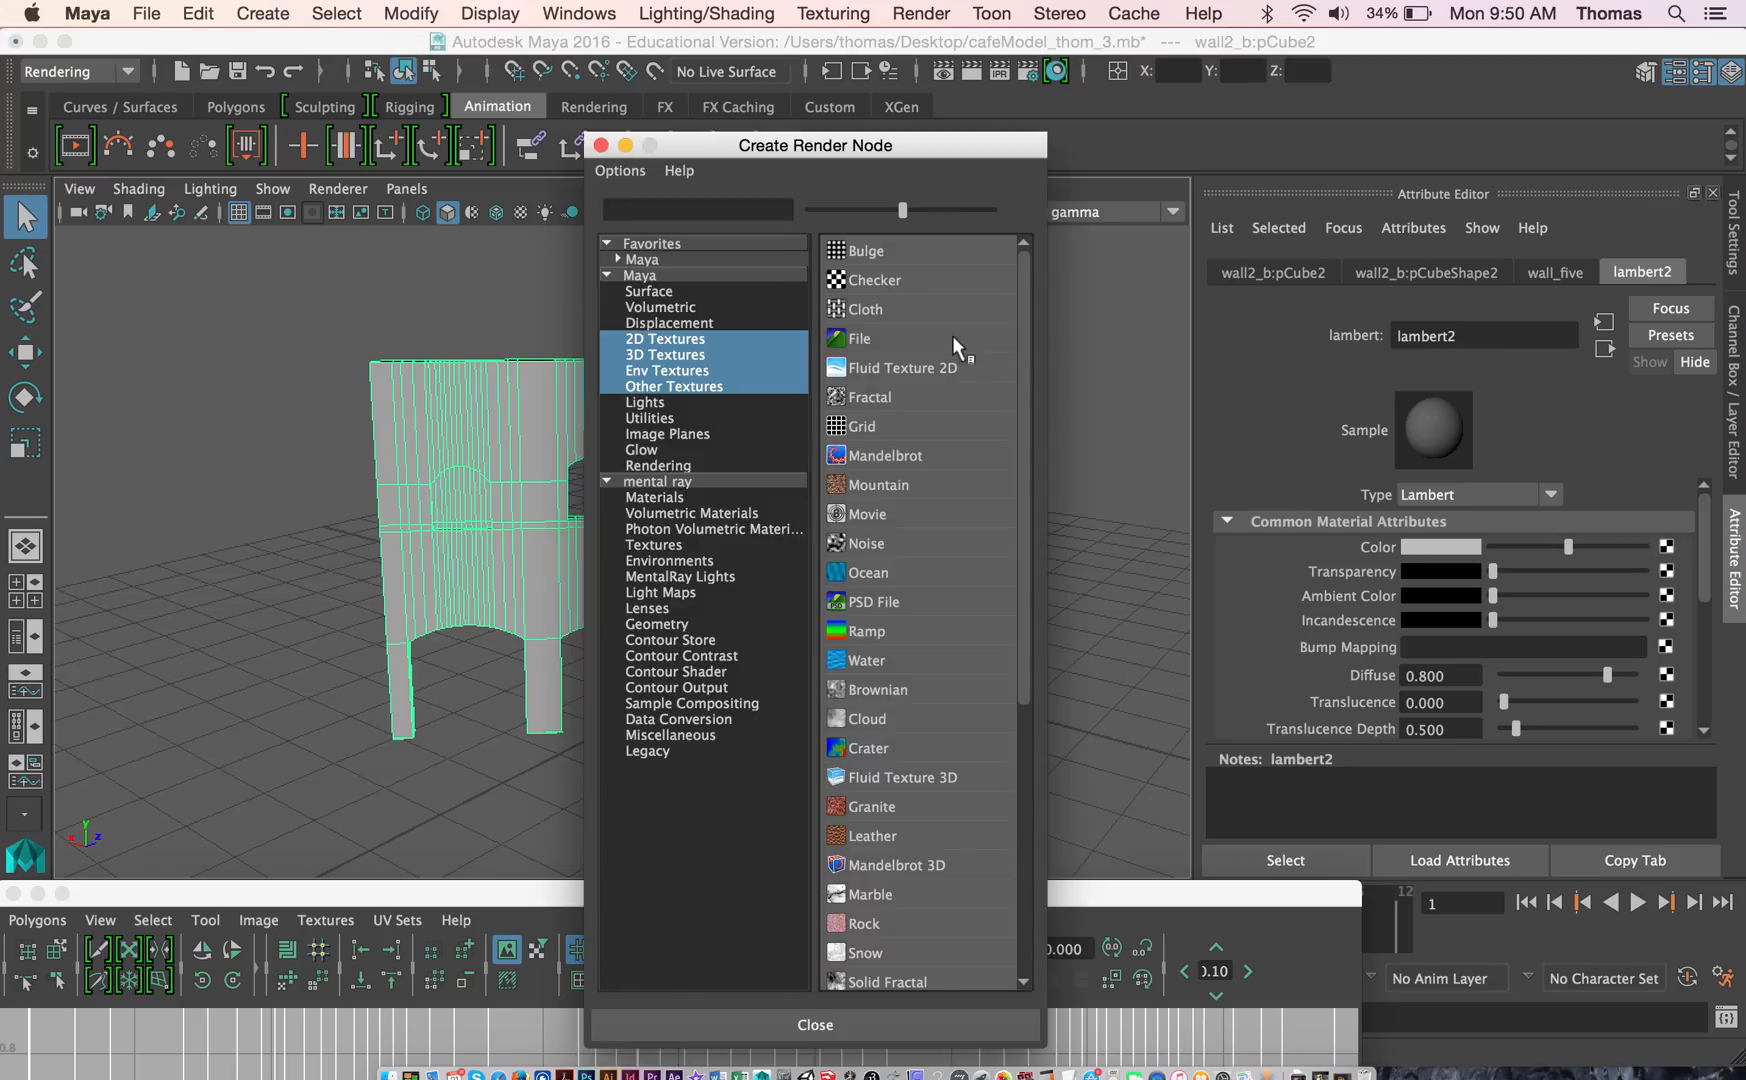
pyautogui.click(955, 340)
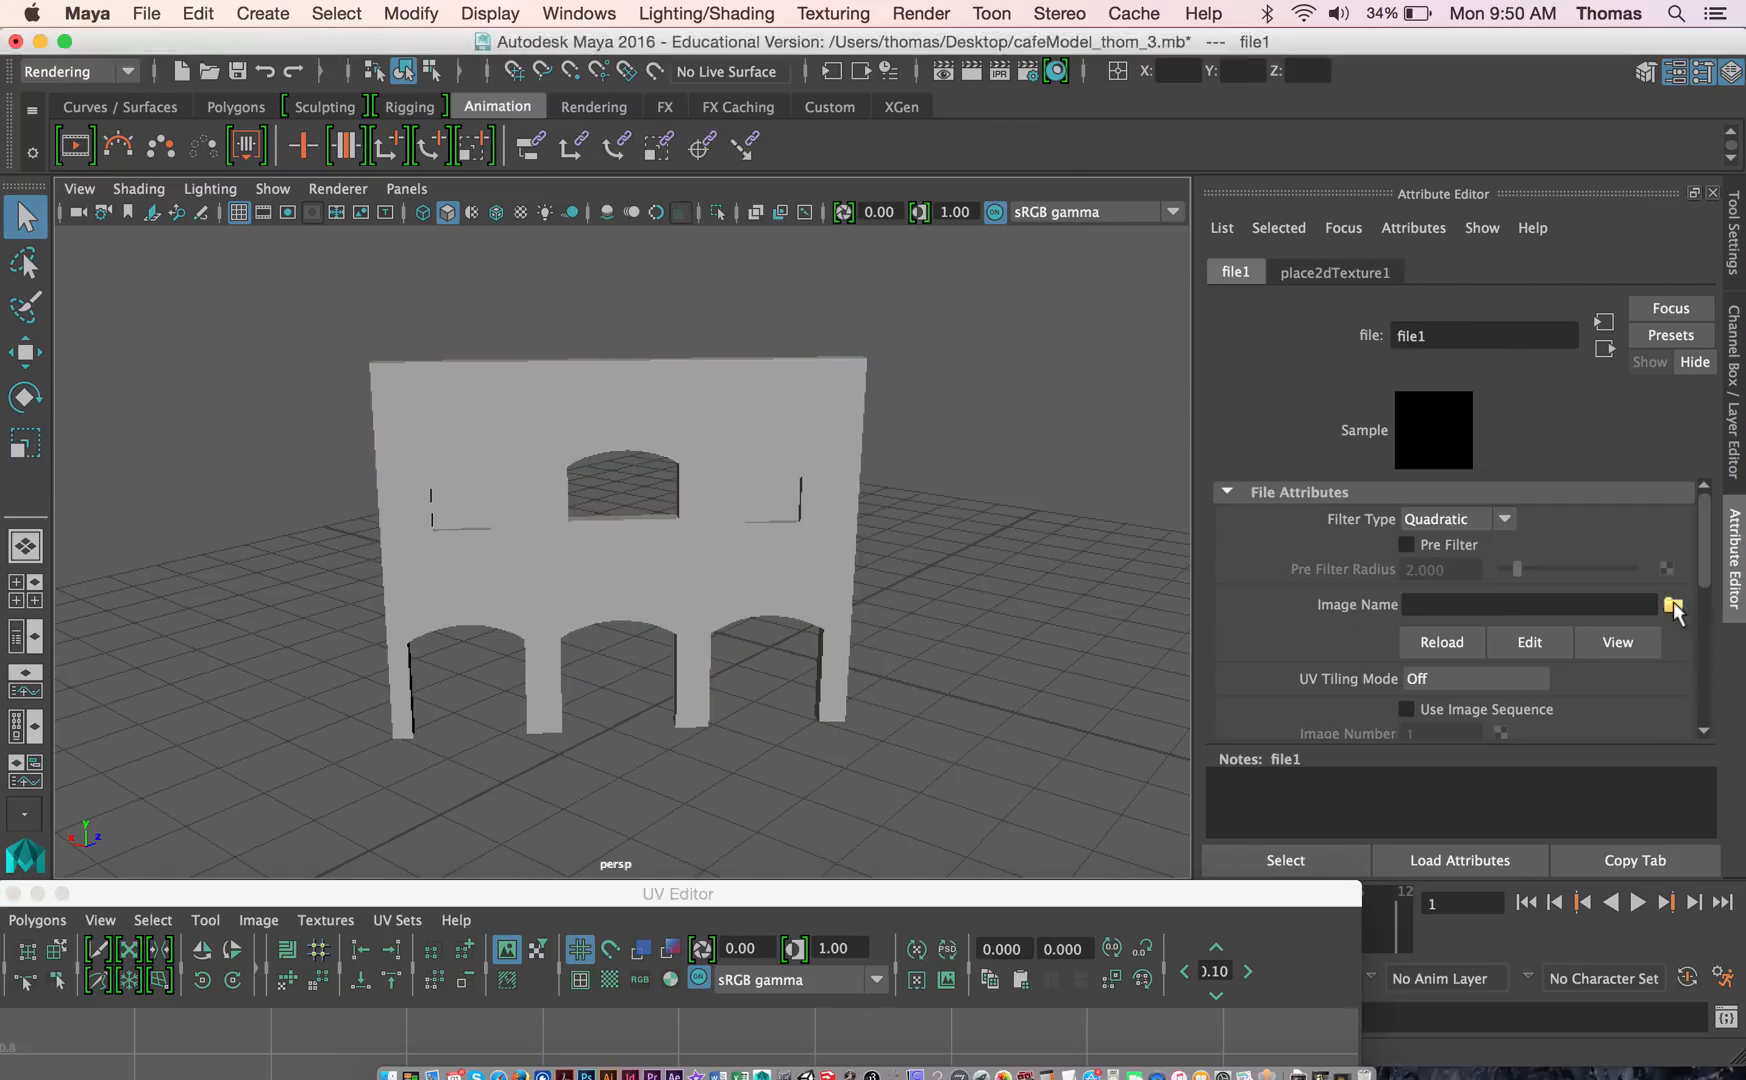
pyautogui.click(1672, 606)
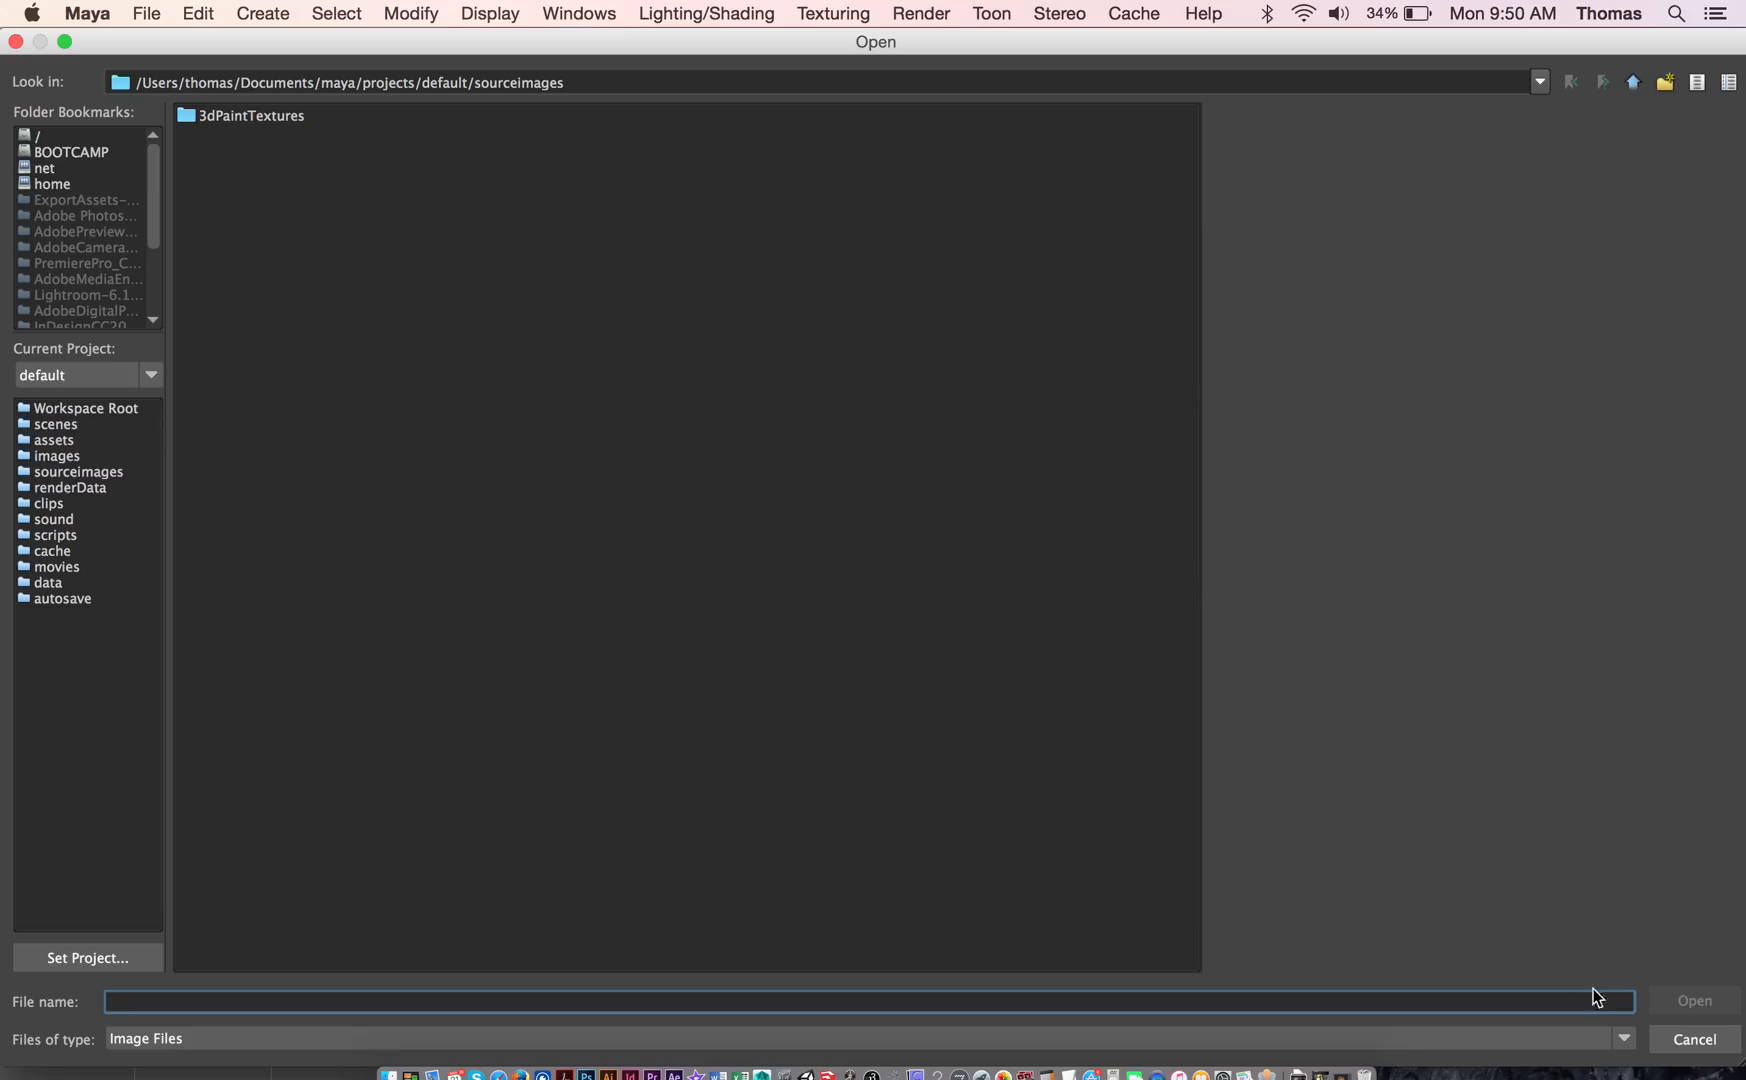
pyautogui.click(1686, 1039)
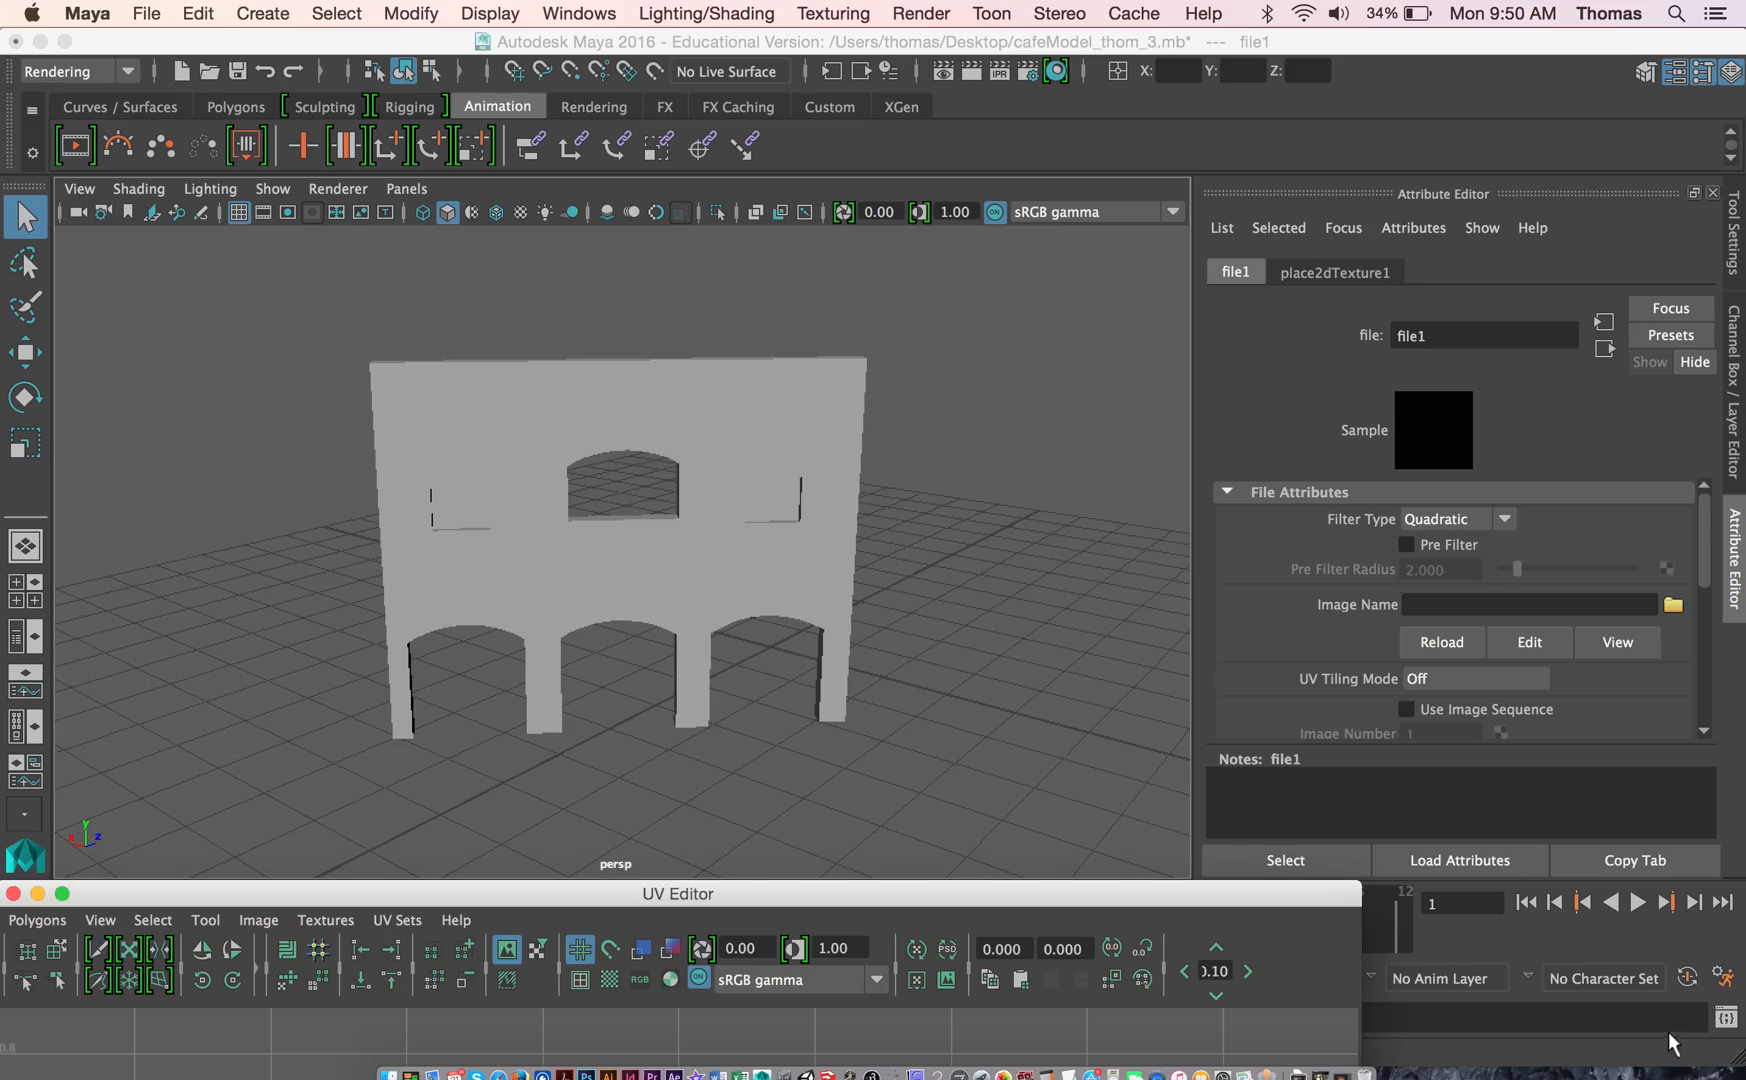
# Step: Reselect the wall and display its complete UV layout in an enlarged UV Editor
pyautogui.click(501, 382)
pyautogui.doubleClick(748, 893)
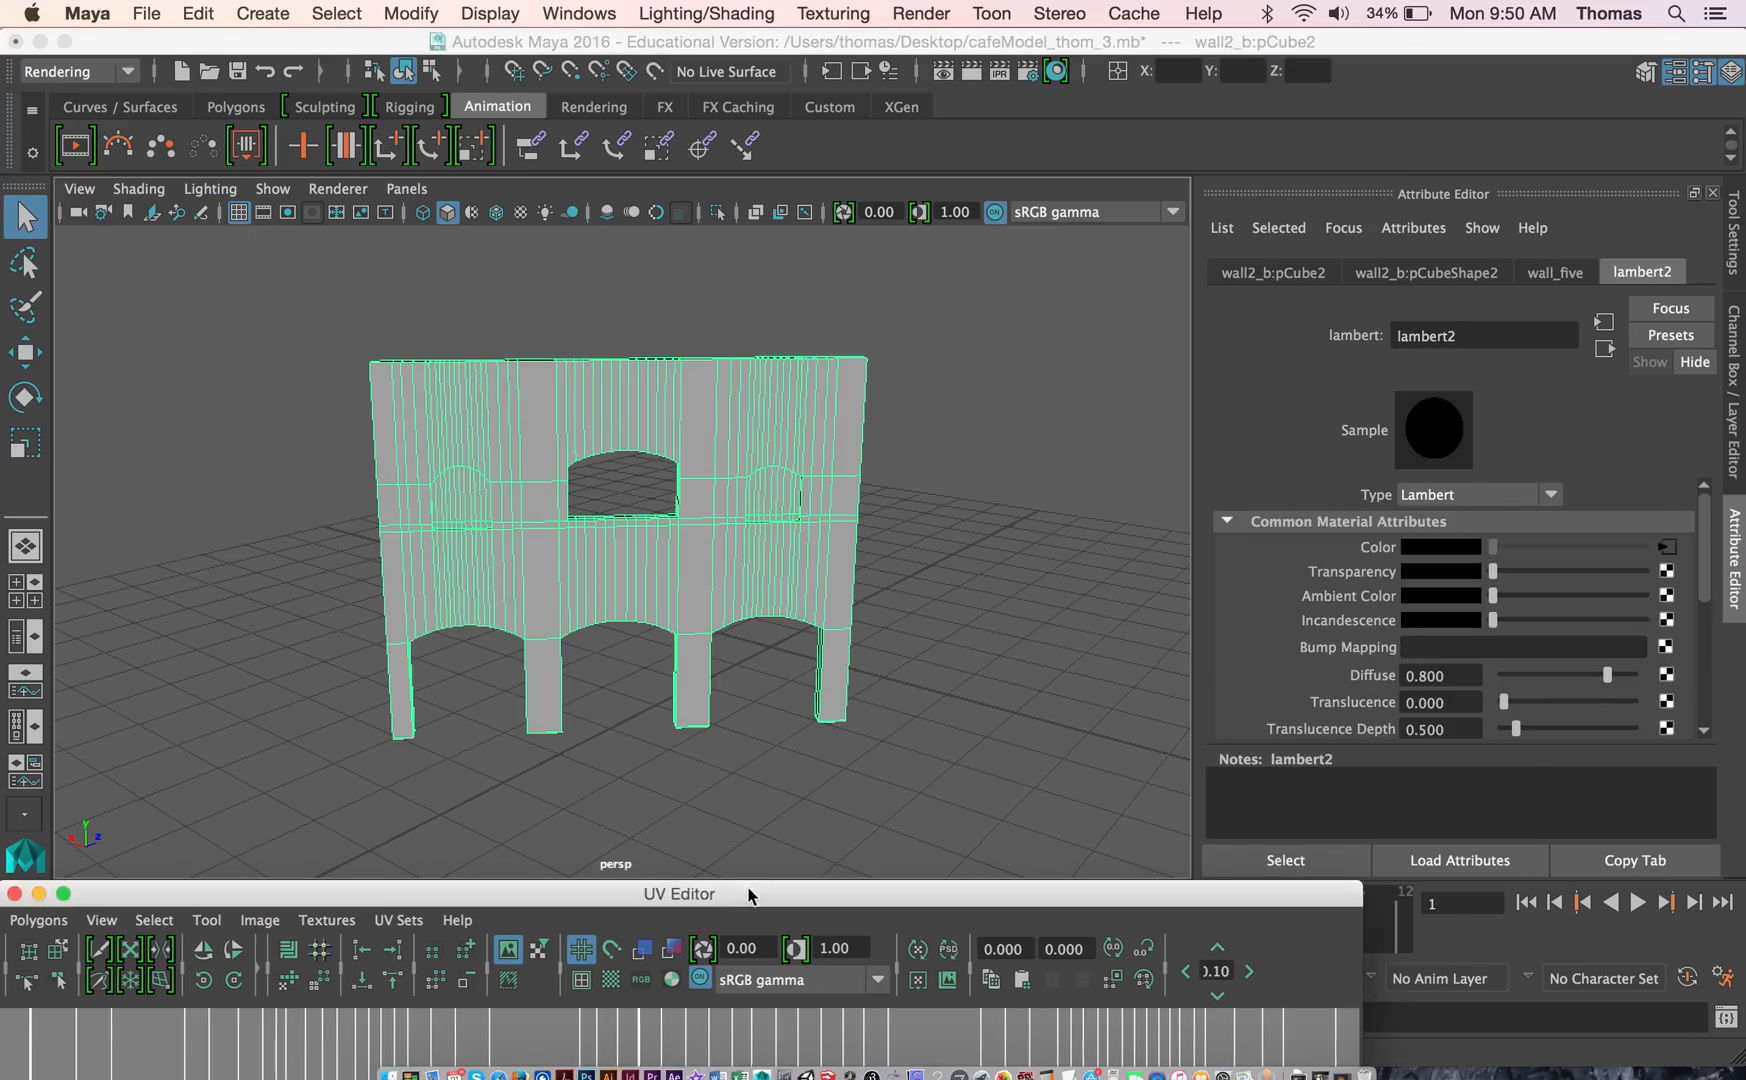
pyautogui.press('a')
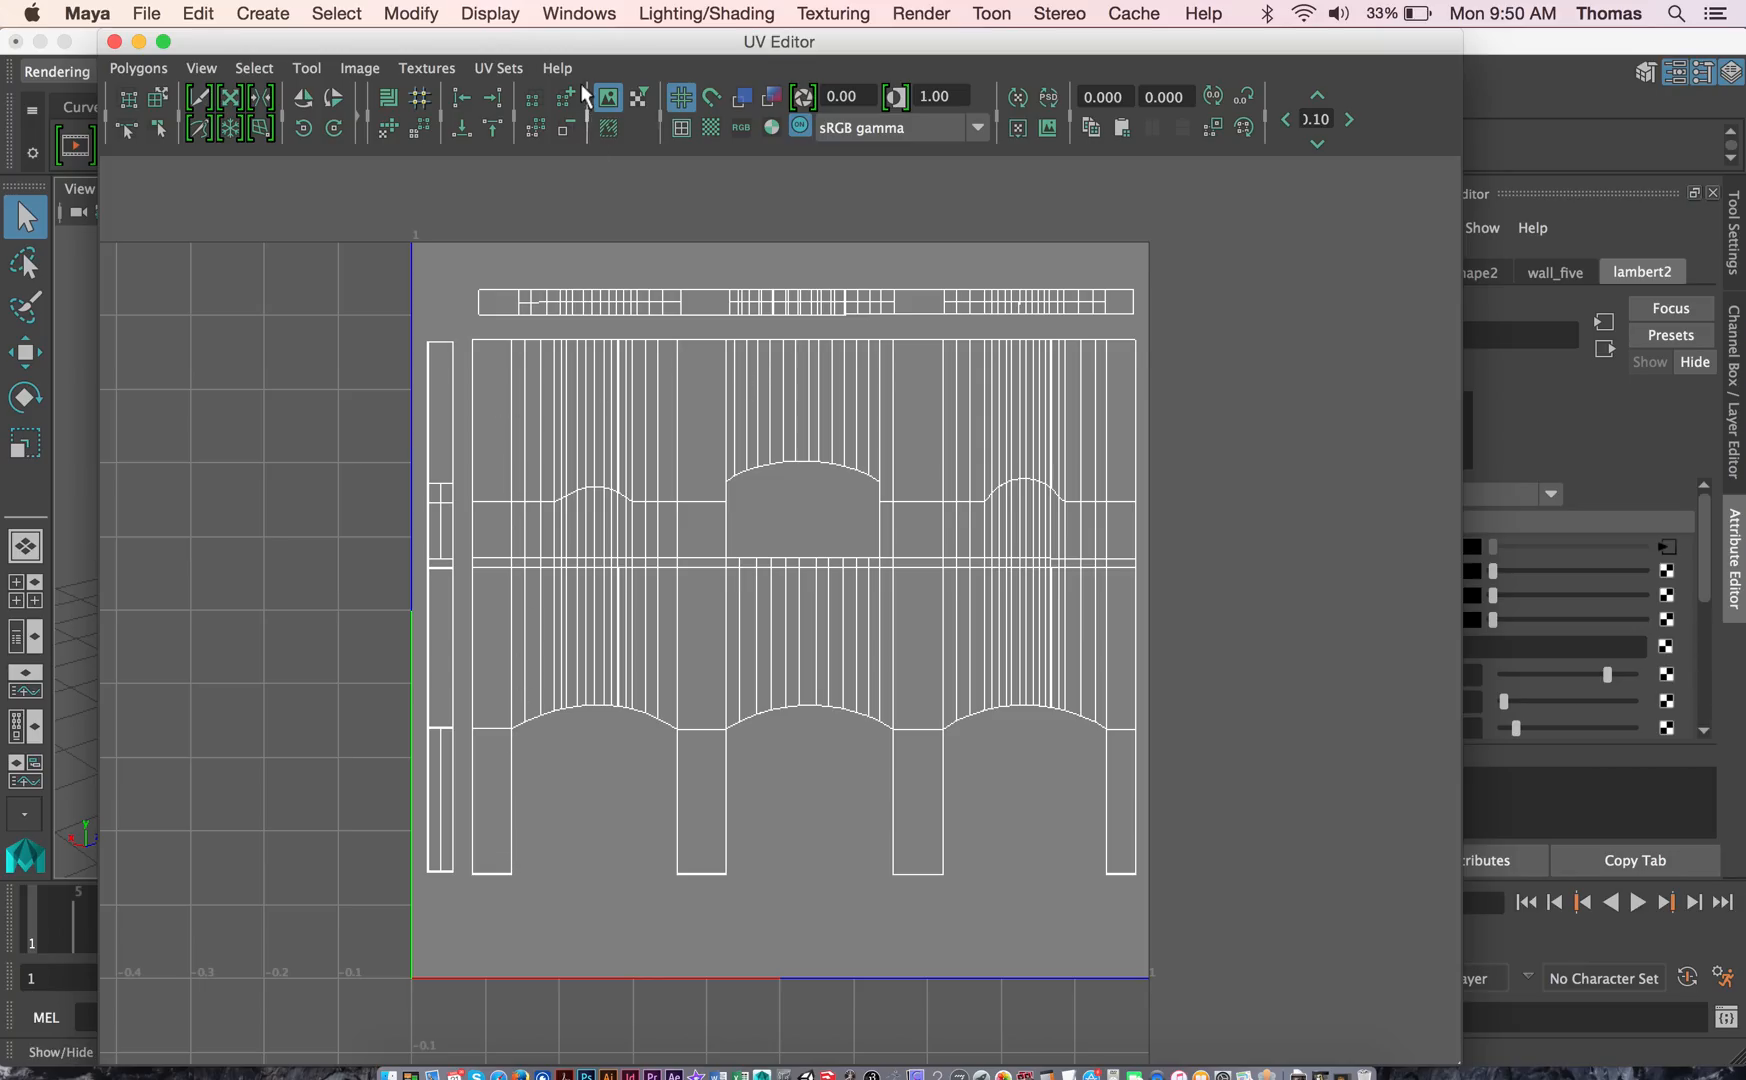
pyautogui.moveTo(575, 45); pyautogui.dragTo(693, 729)
pyautogui.rightClick(590, 428)
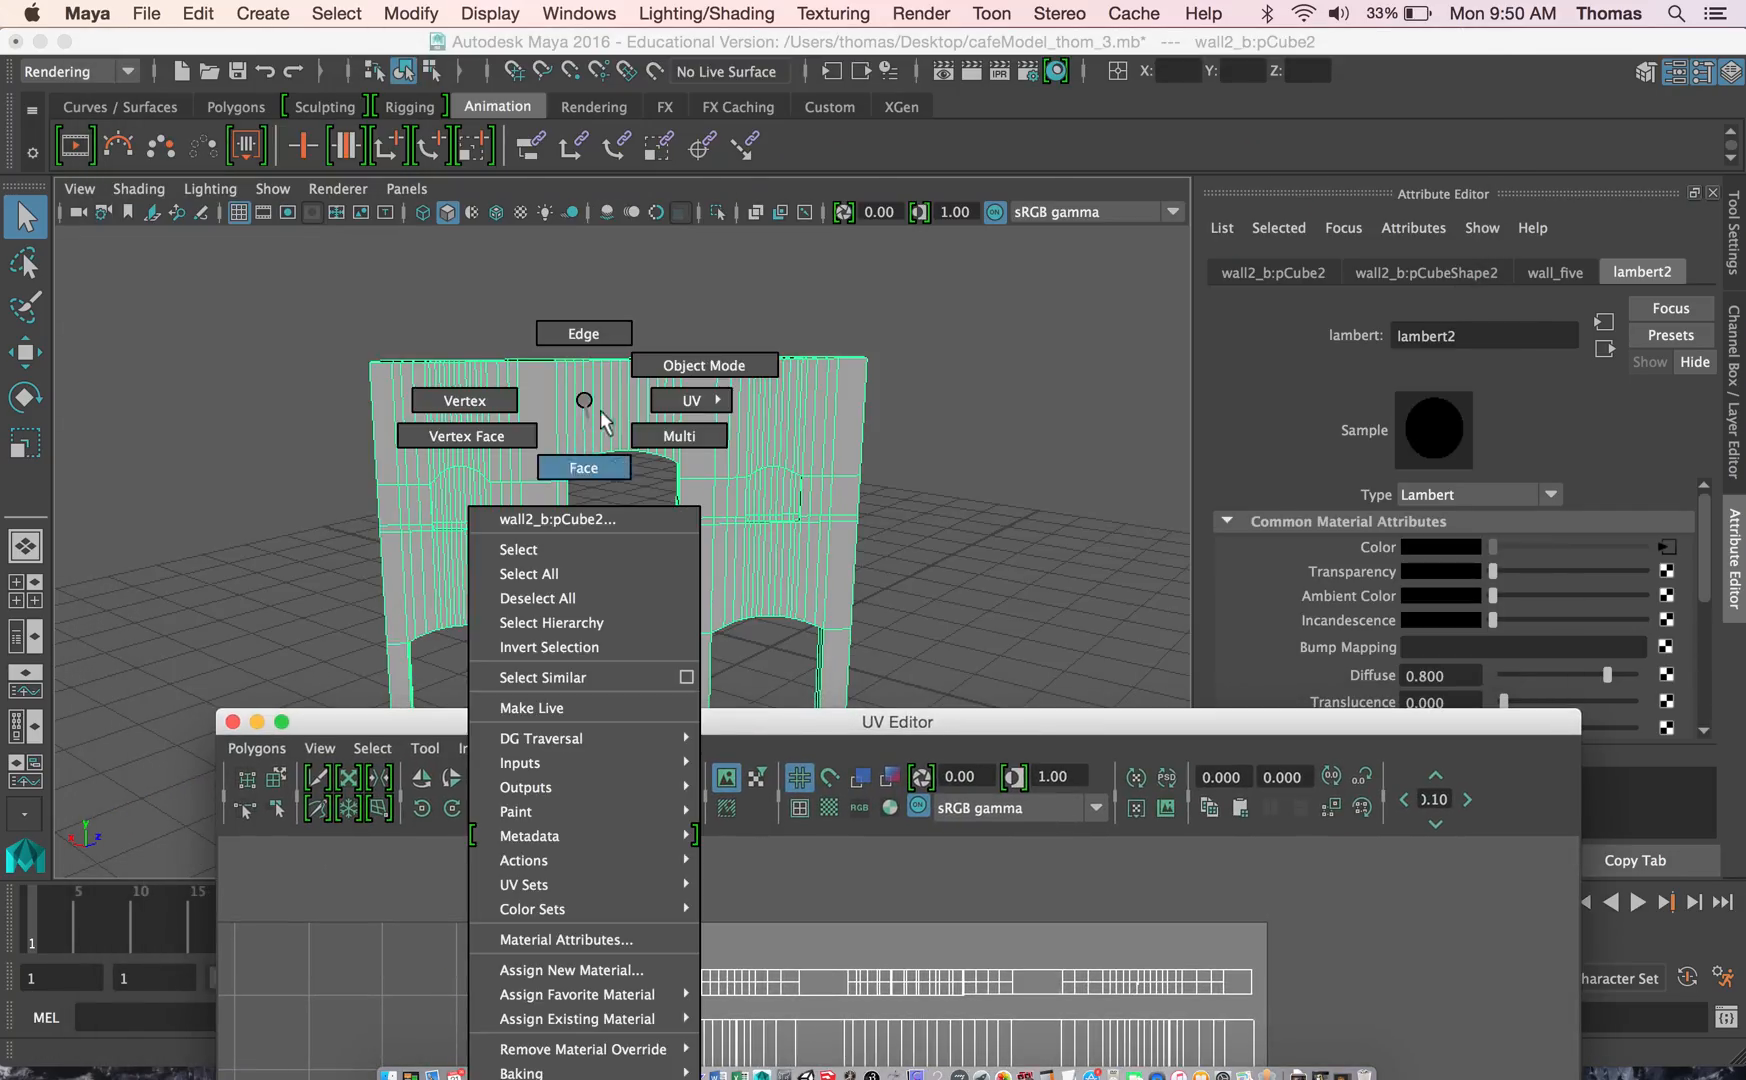
pyautogui.moveTo(854, 723); pyautogui.dragTo(704, 45)
# Step: Start a UV Snapshot of the wall's UV layout with JPEG as the image format
pyautogui.click(108, 68)
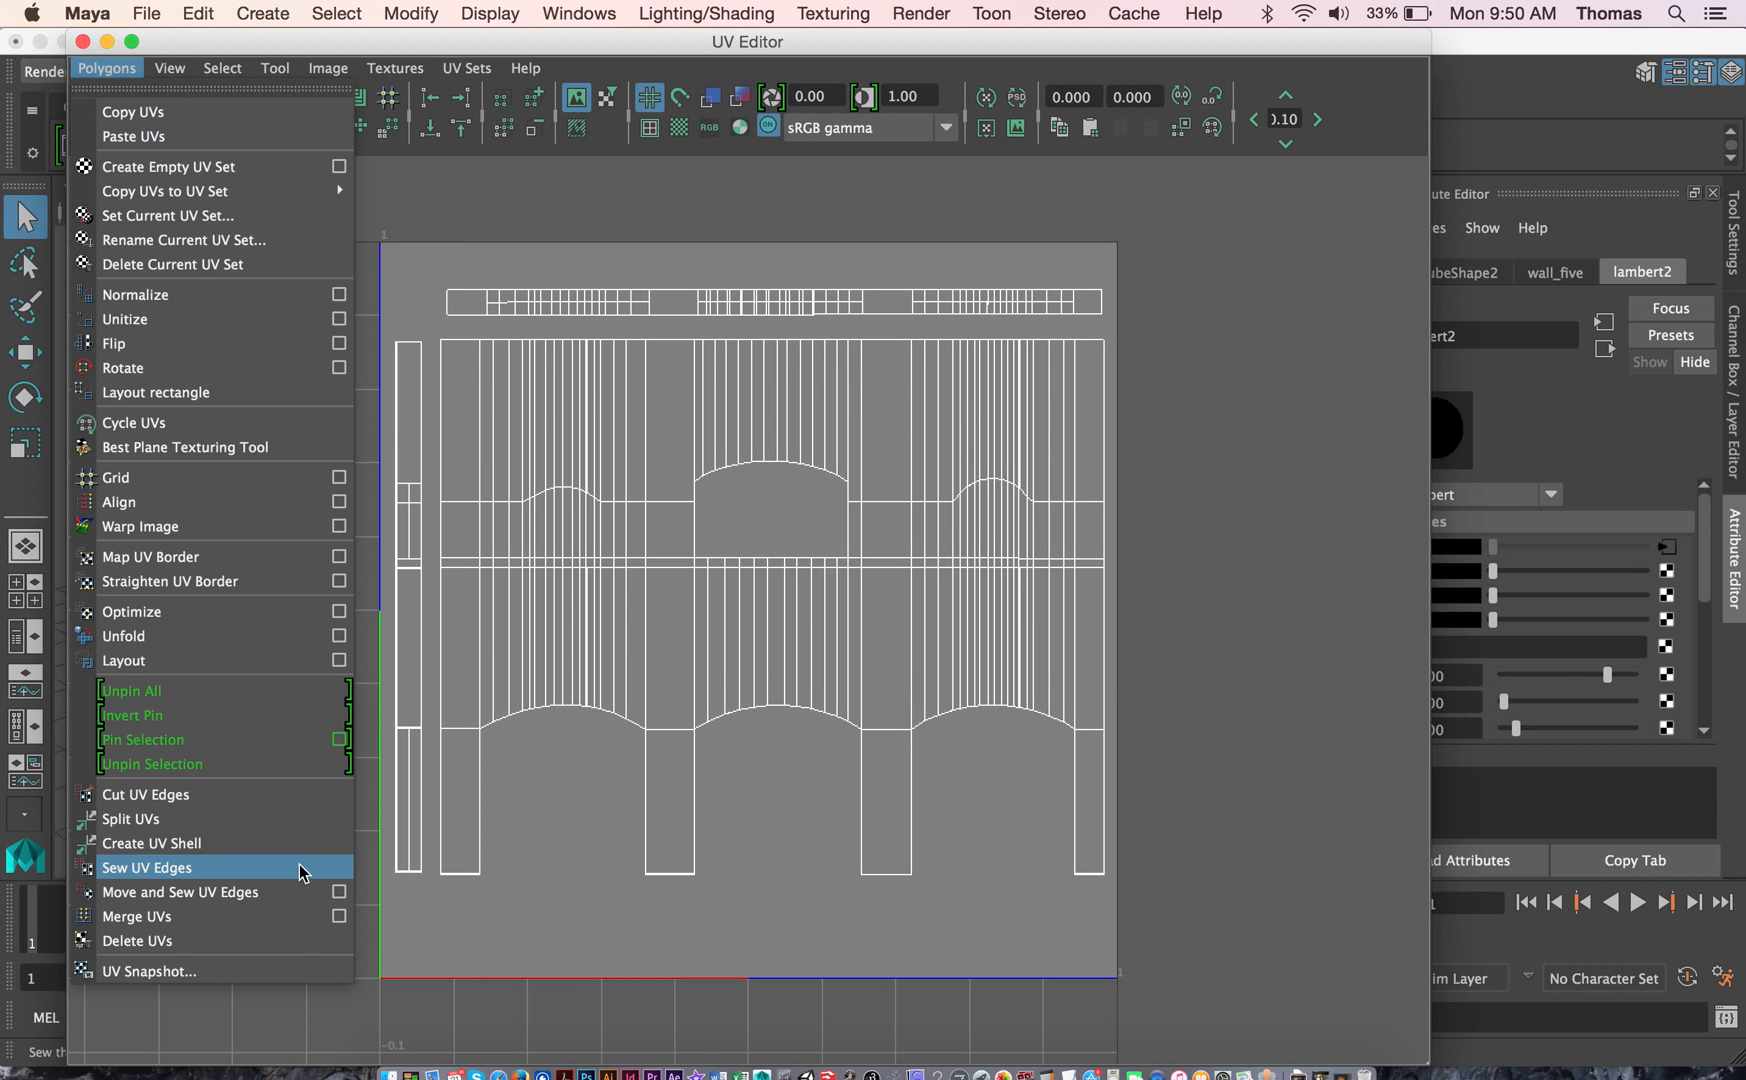
pyautogui.click(287, 969)
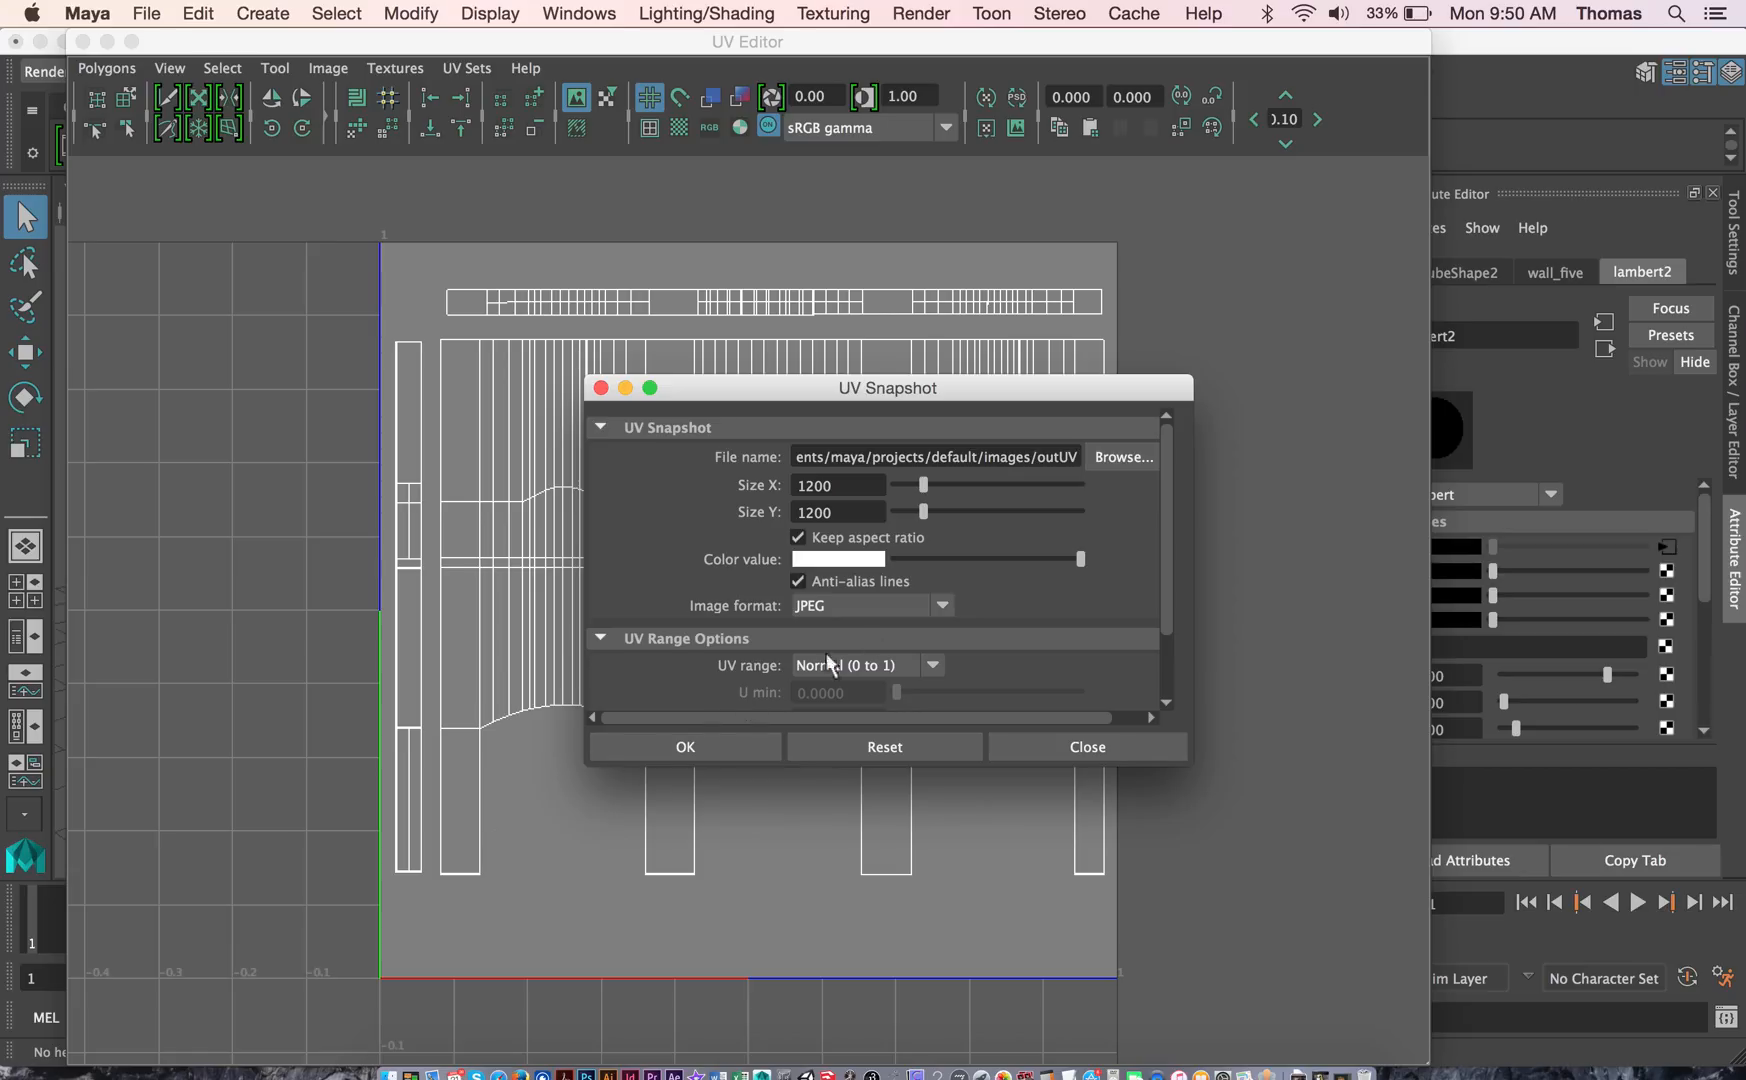
pyautogui.doubleClick(857, 486)
pyautogui.click(843, 600)
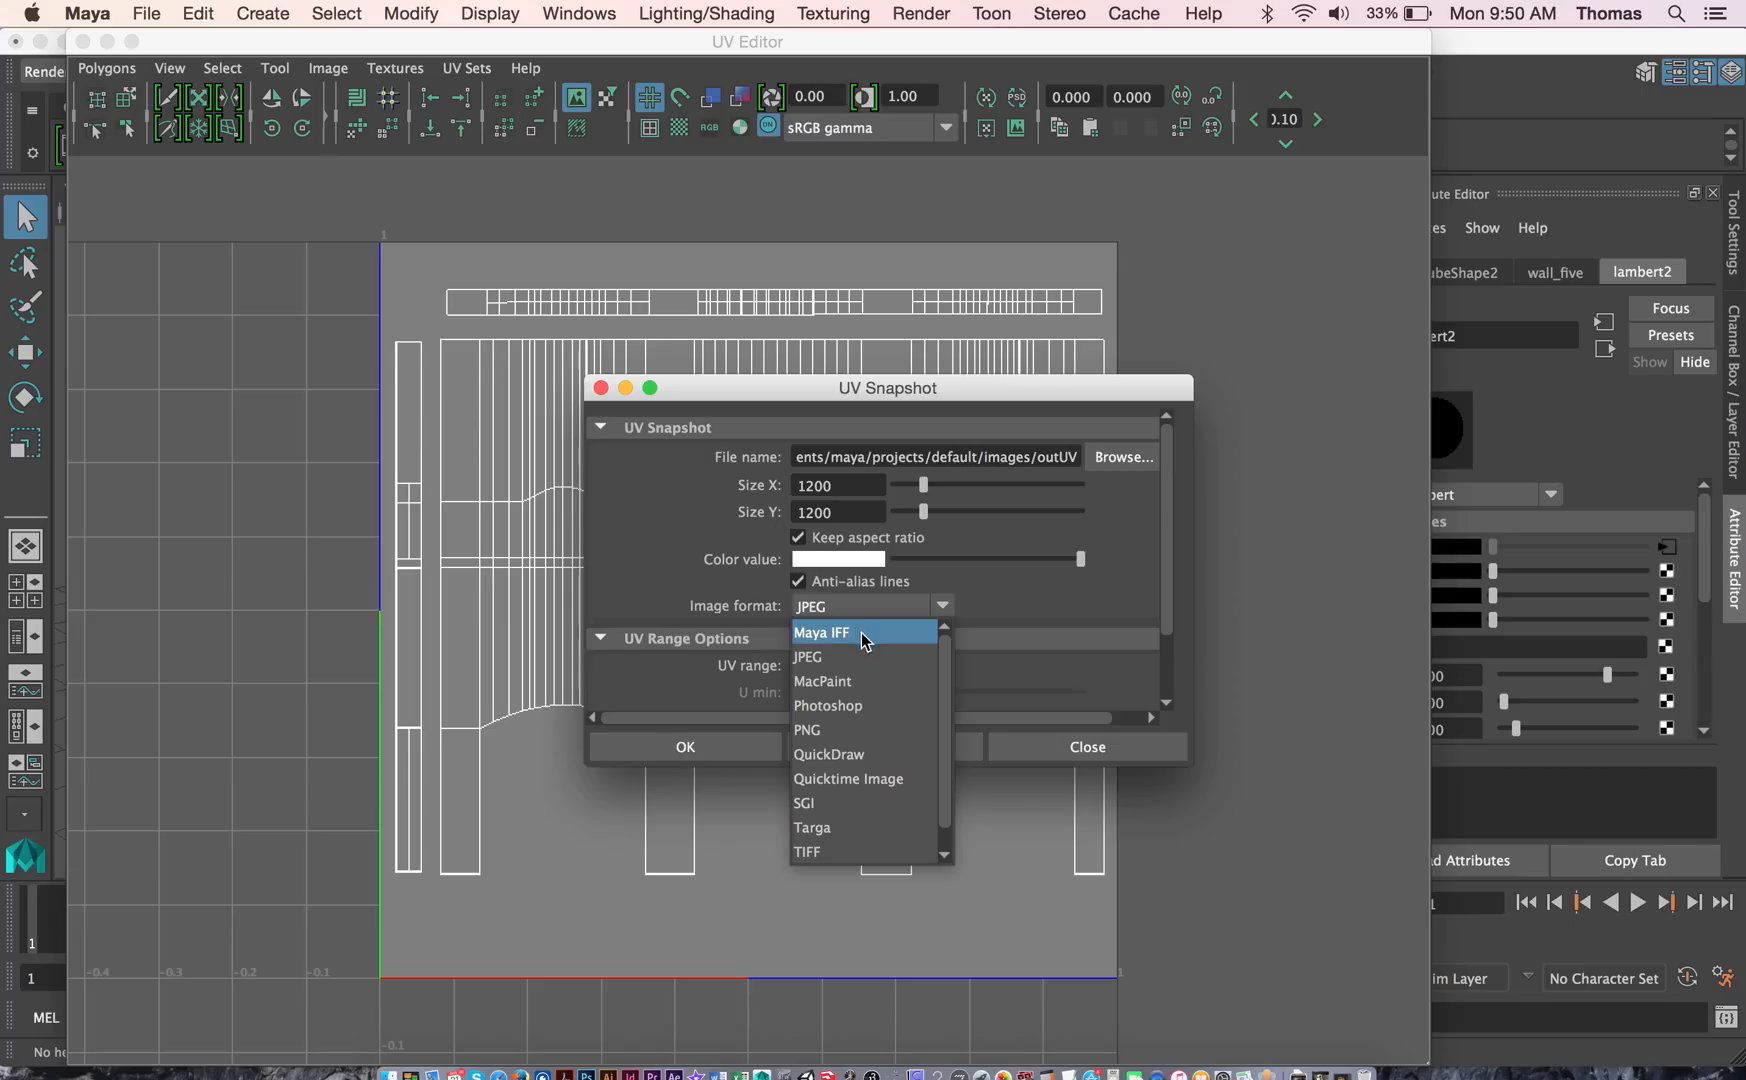
pyautogui.click(862, 632)
pyautogui.click(857, 602)
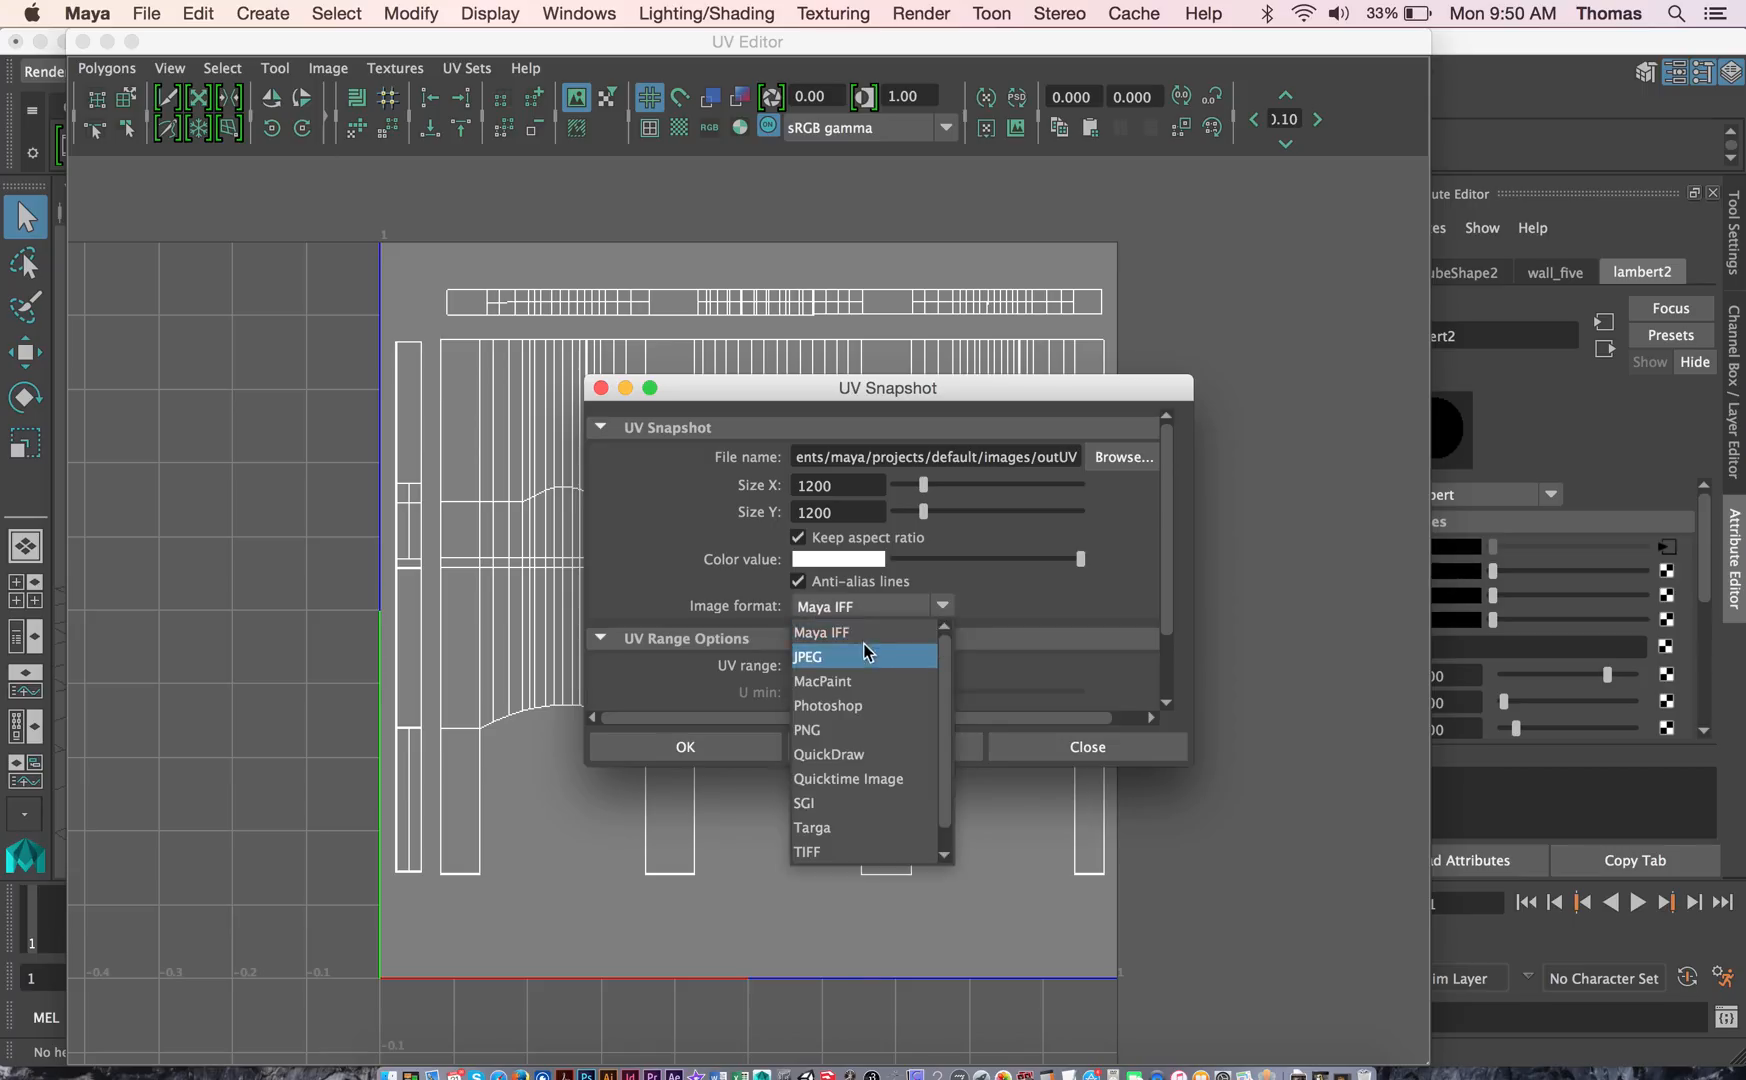
pyautogui.click(865, 650)
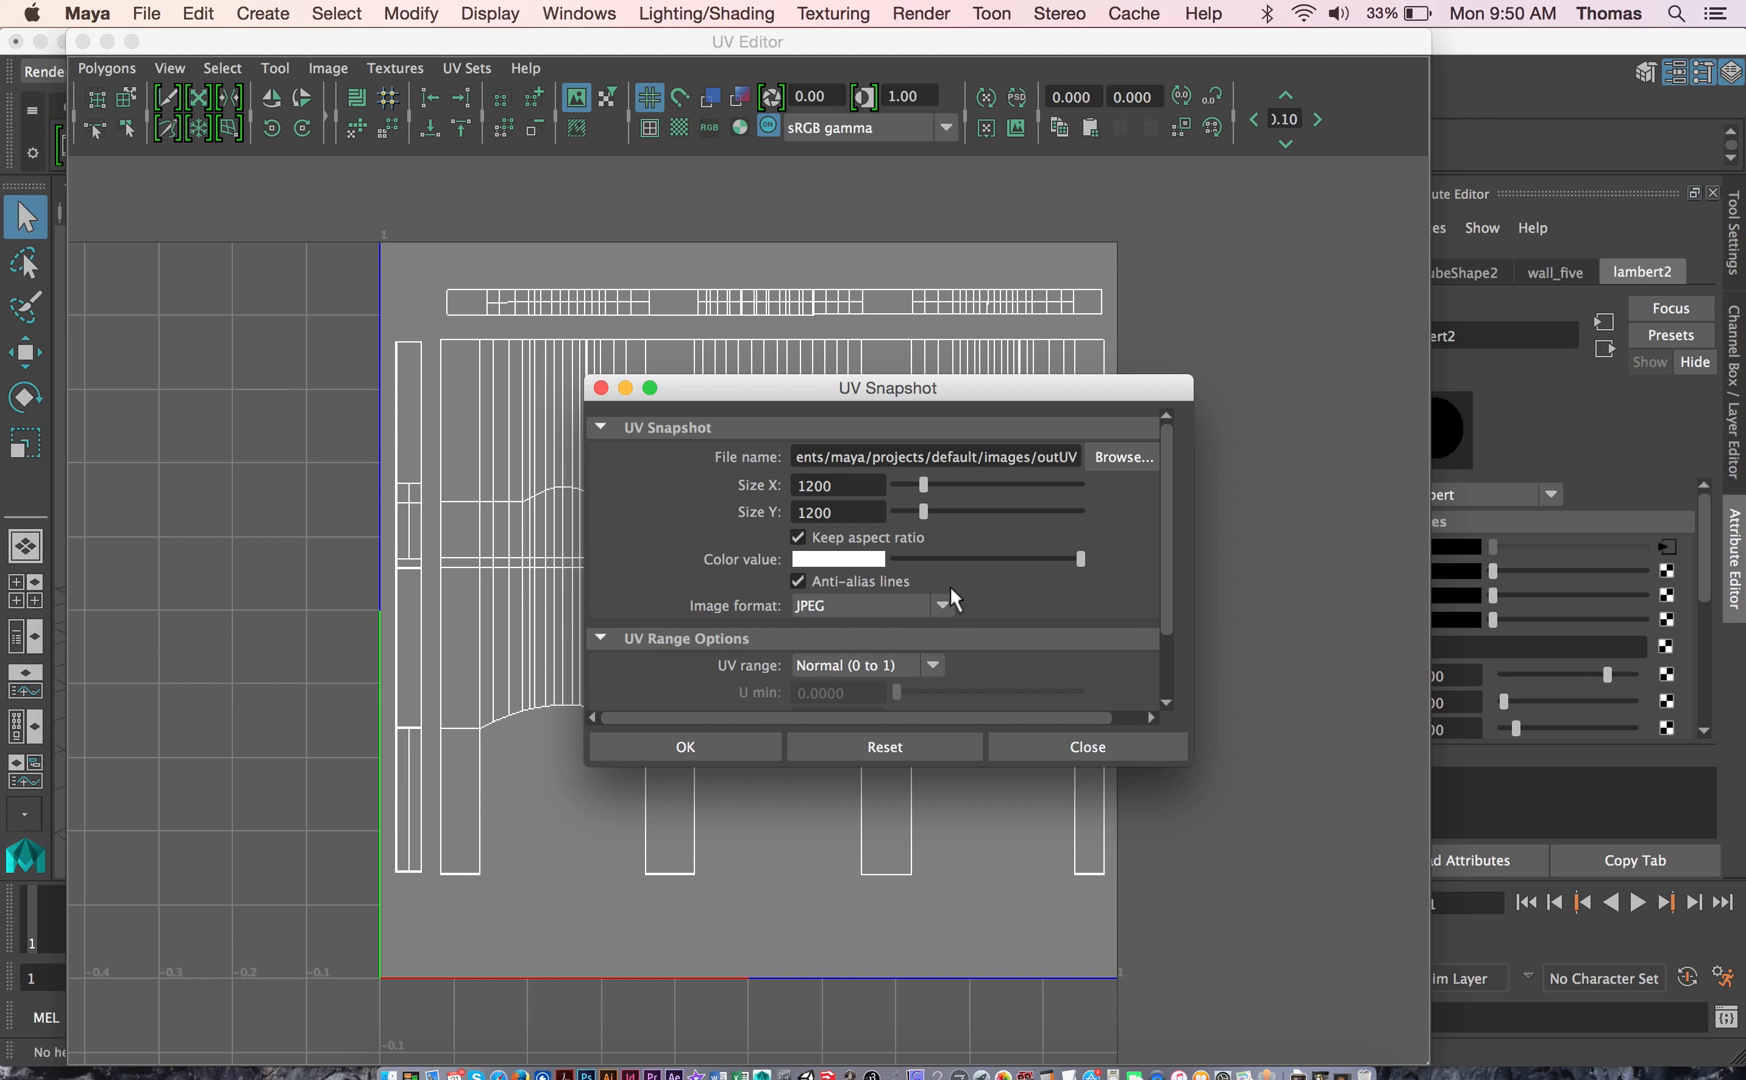
# Step: Set the snapshot's file to a_wall_1 on the Desktop and export the UV image
pyautogui.click(1092, 460)
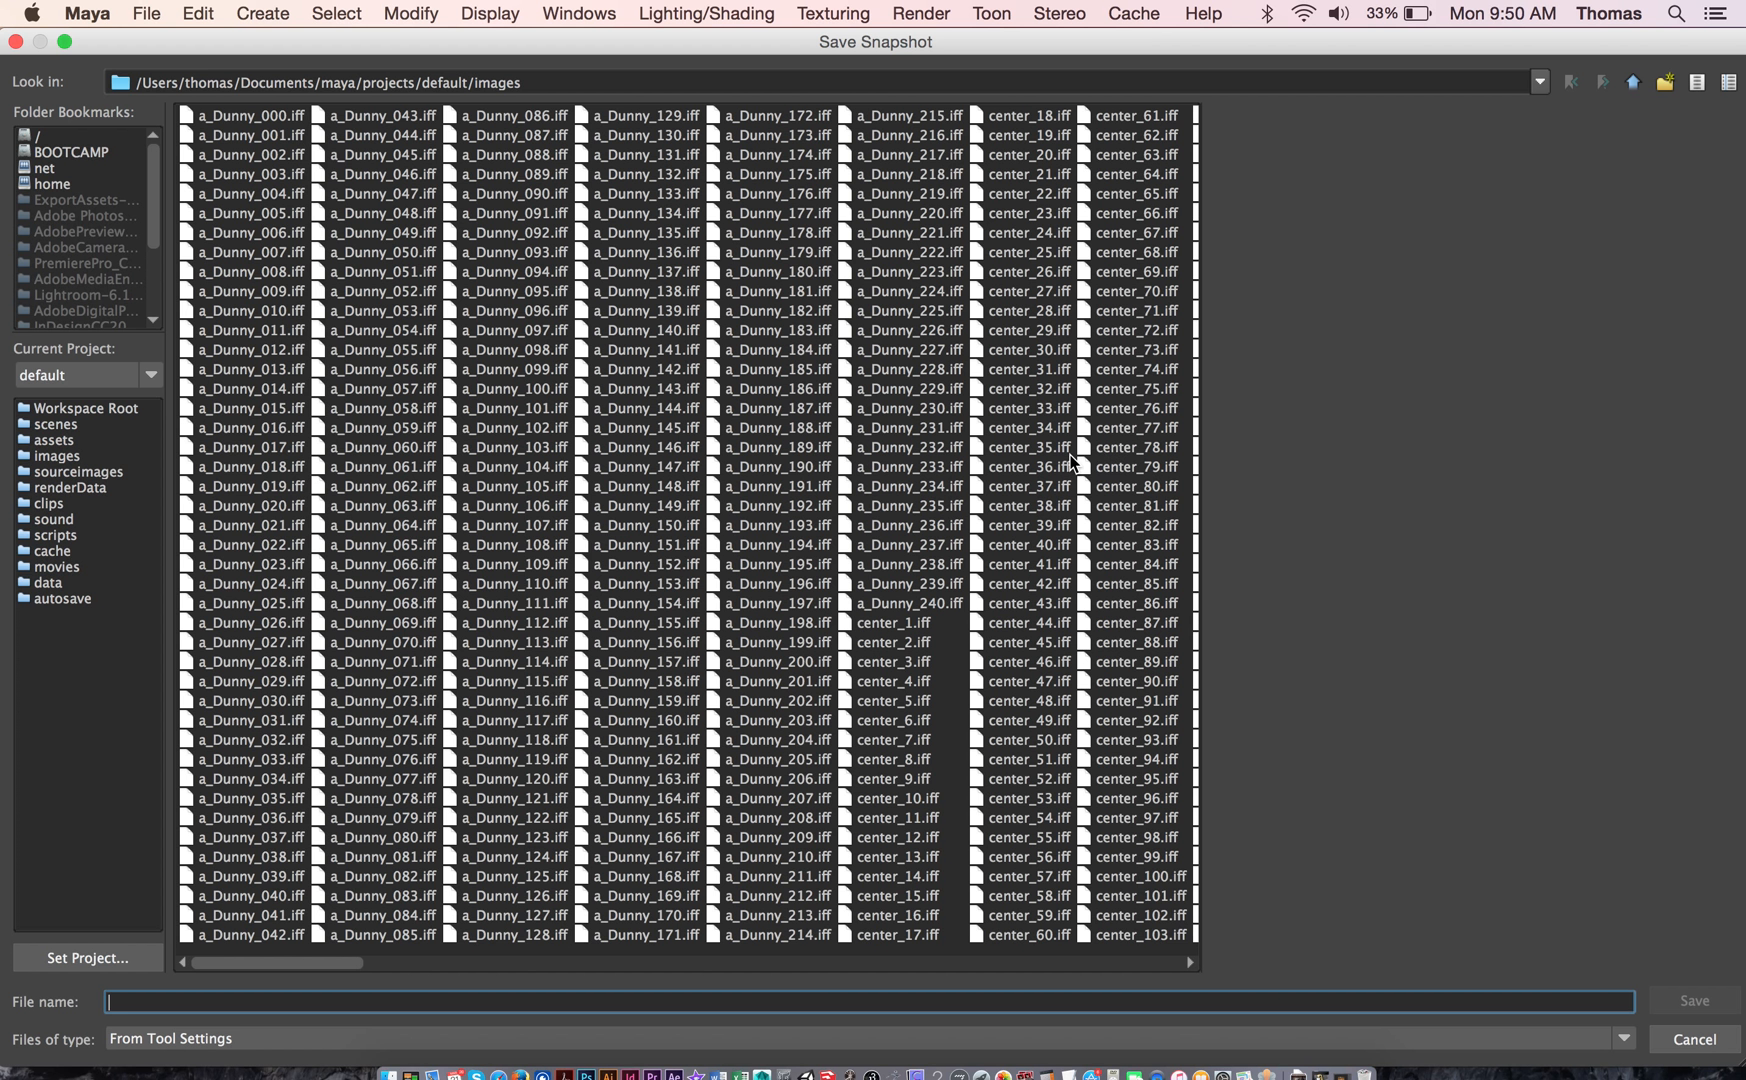
pyautogui.scroll(-5, 160, 238)
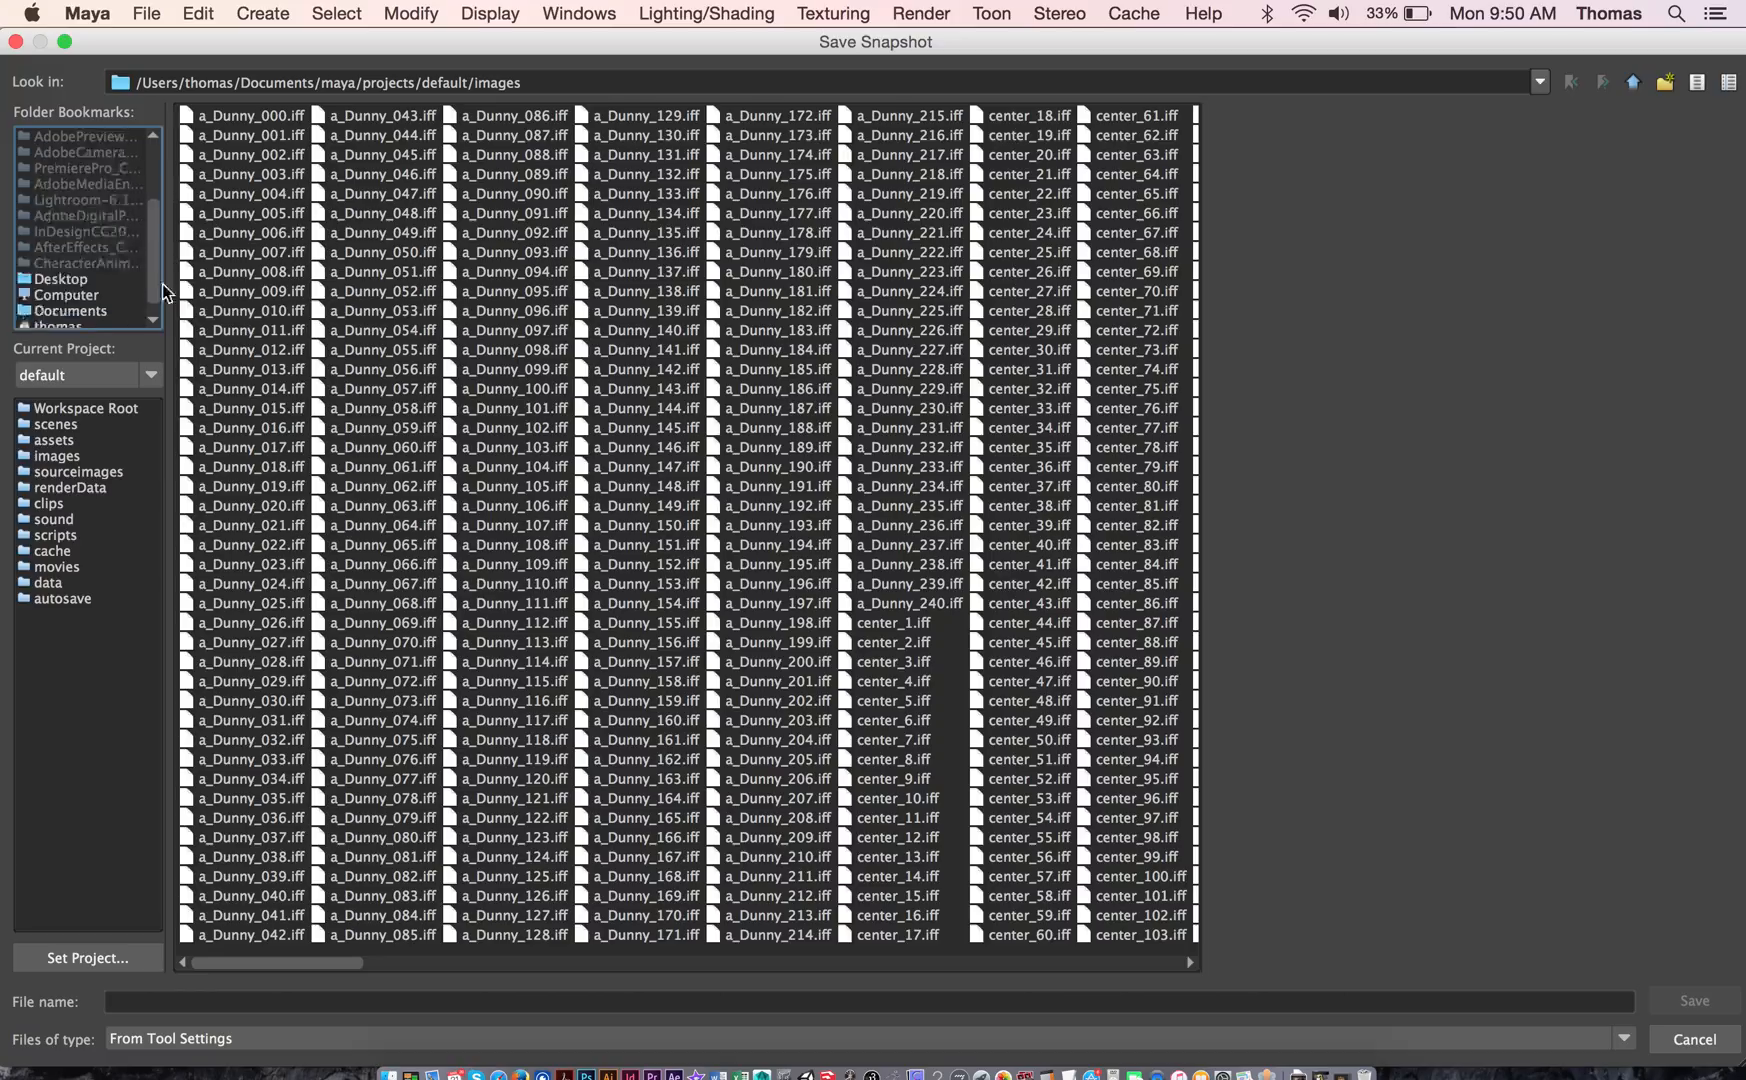
pyautogui.click(94, 266)
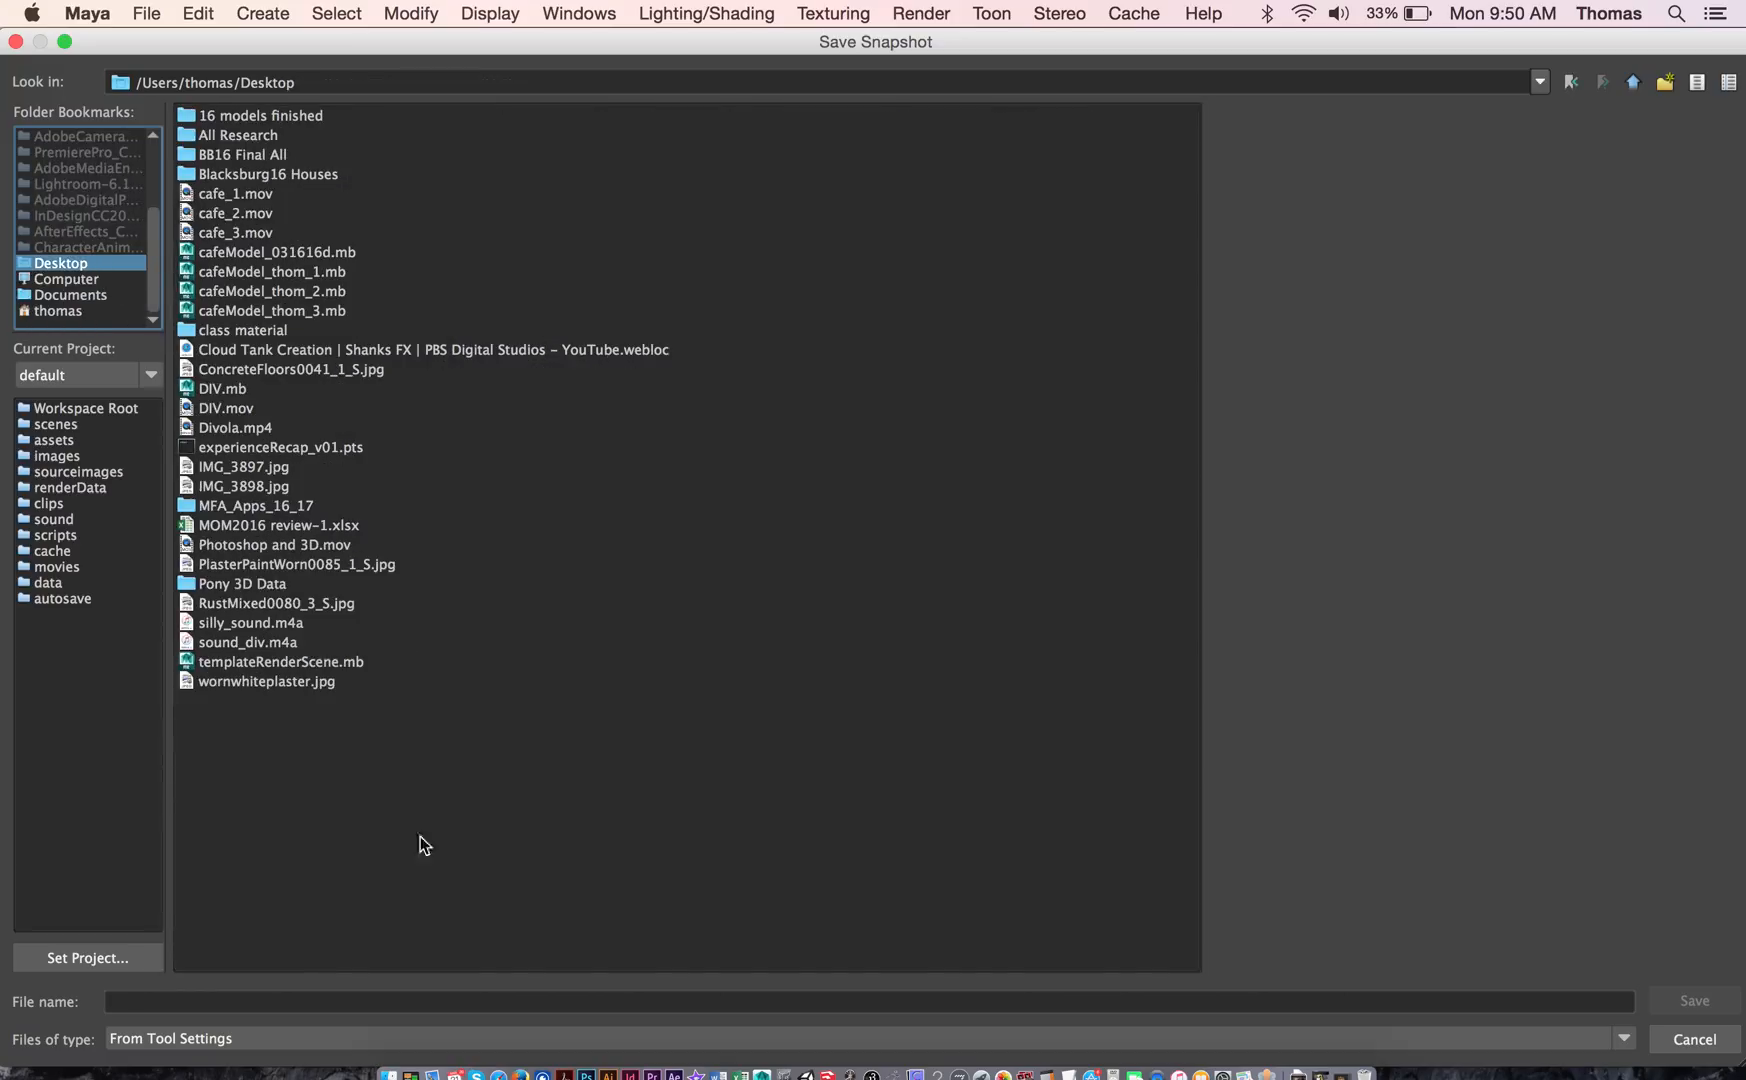
pyautogui.click(295, 1000)
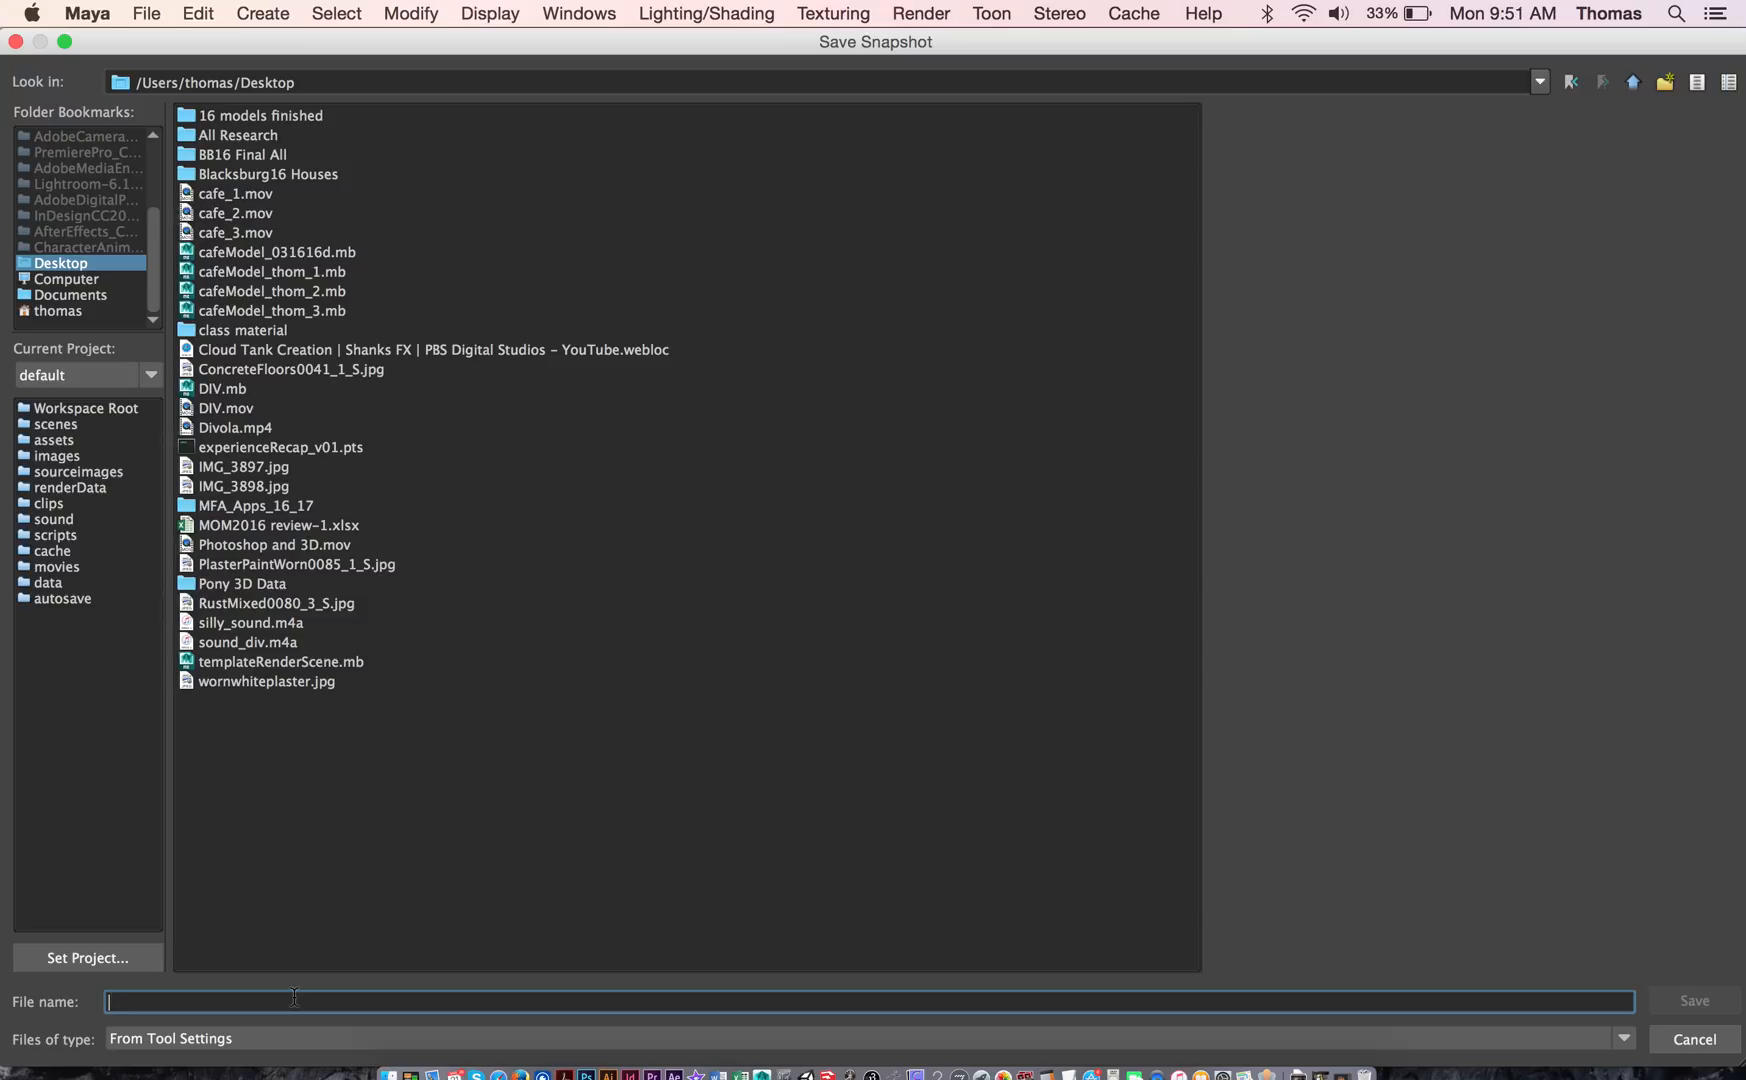
pyautogui.write('a_wall_')
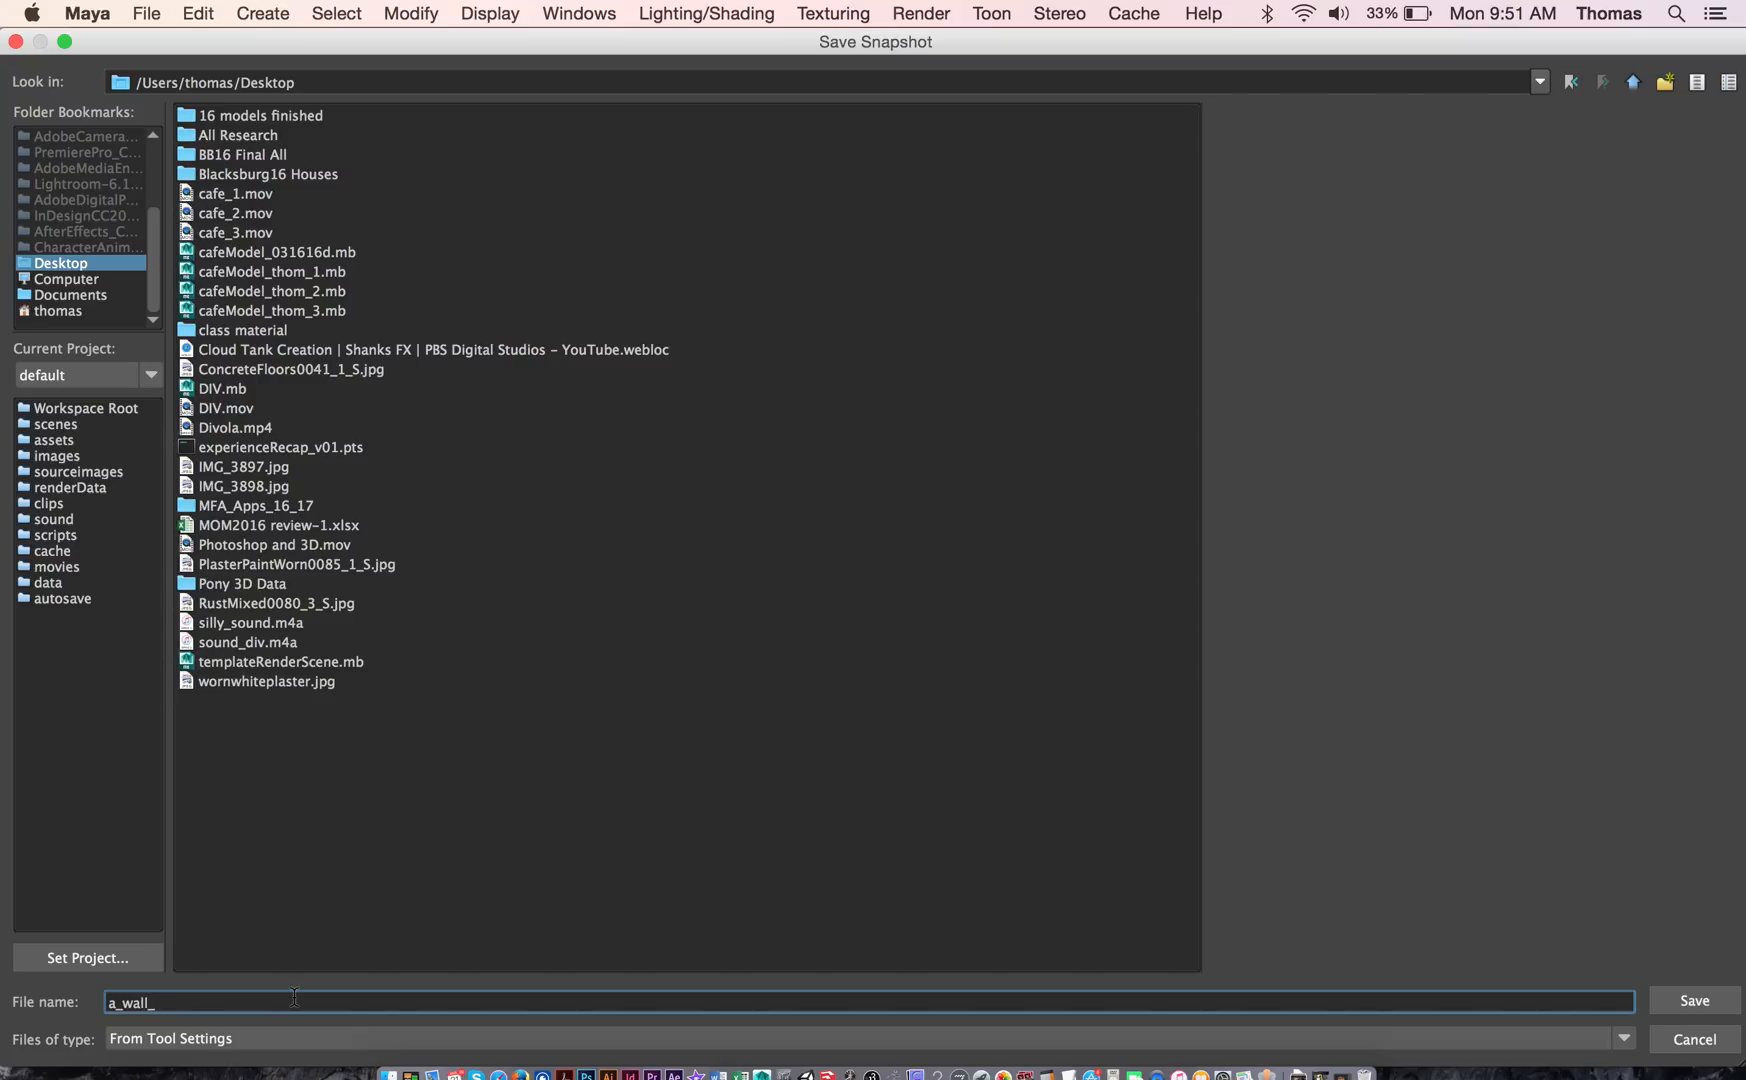
pyautogui.write('1')
pyautogui.click(1690, 1001)
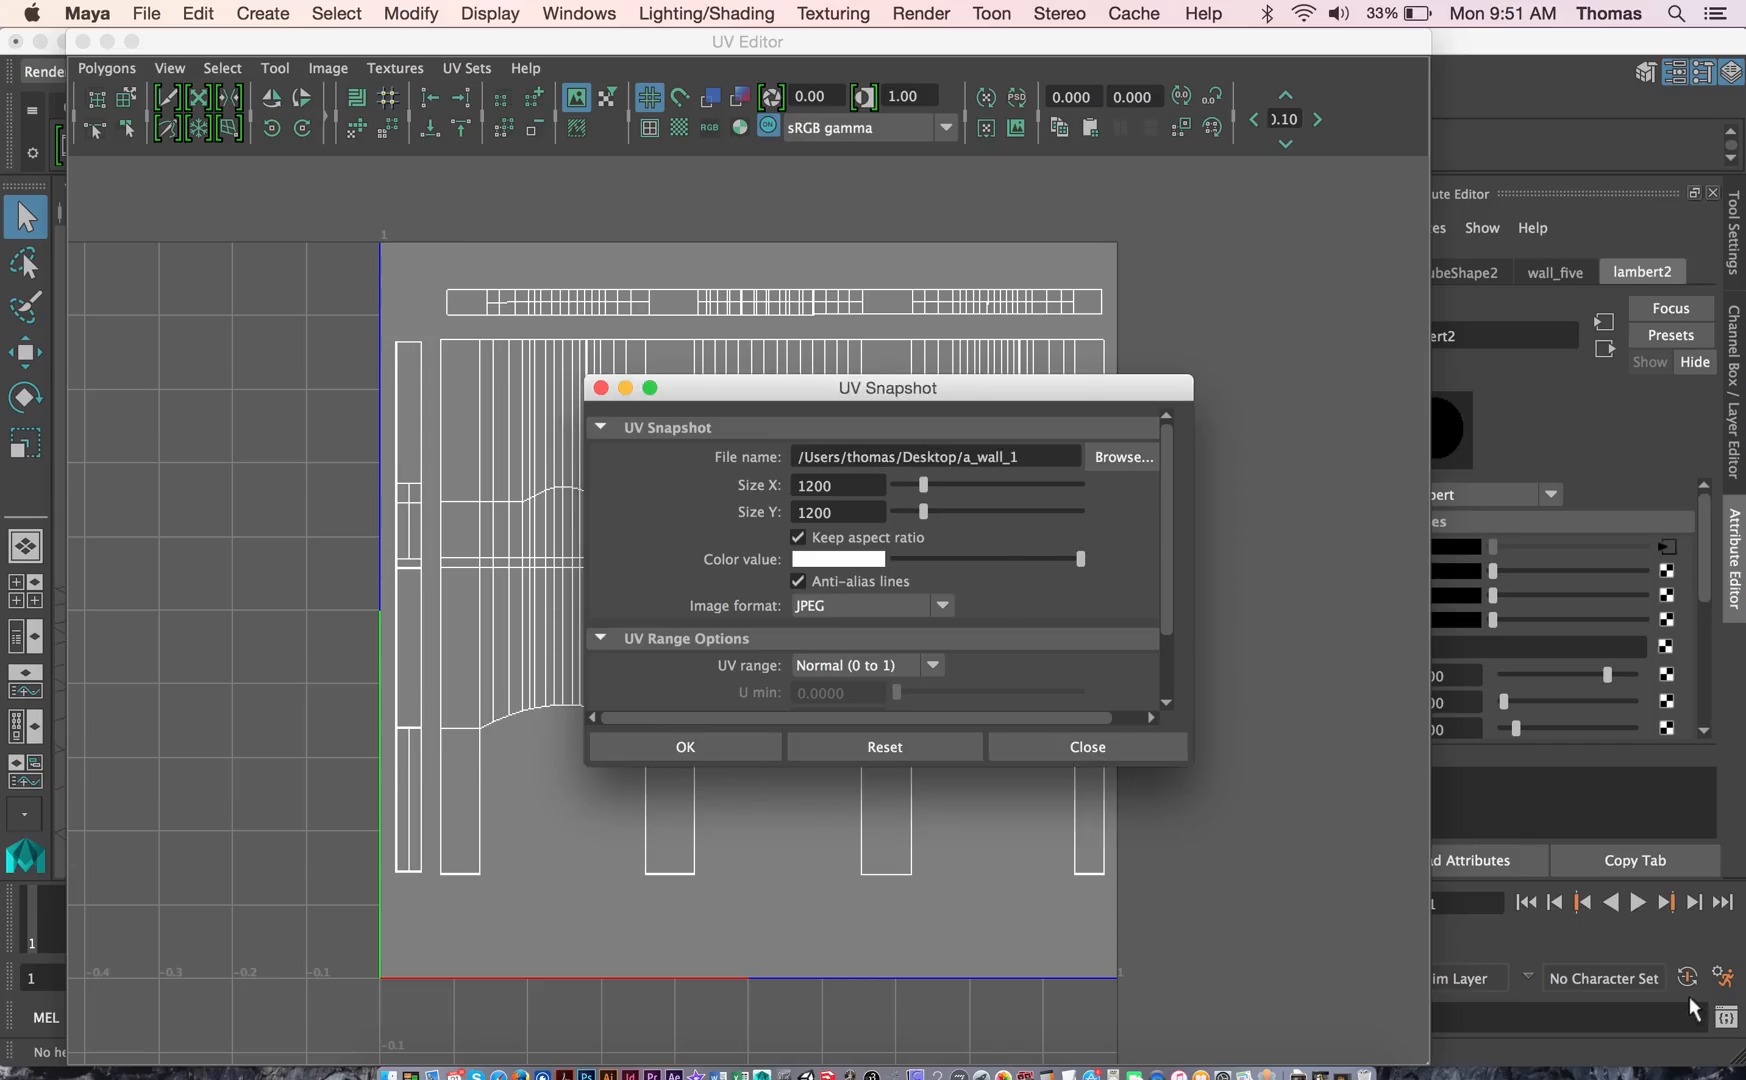
pyautogui.click(713, 742)
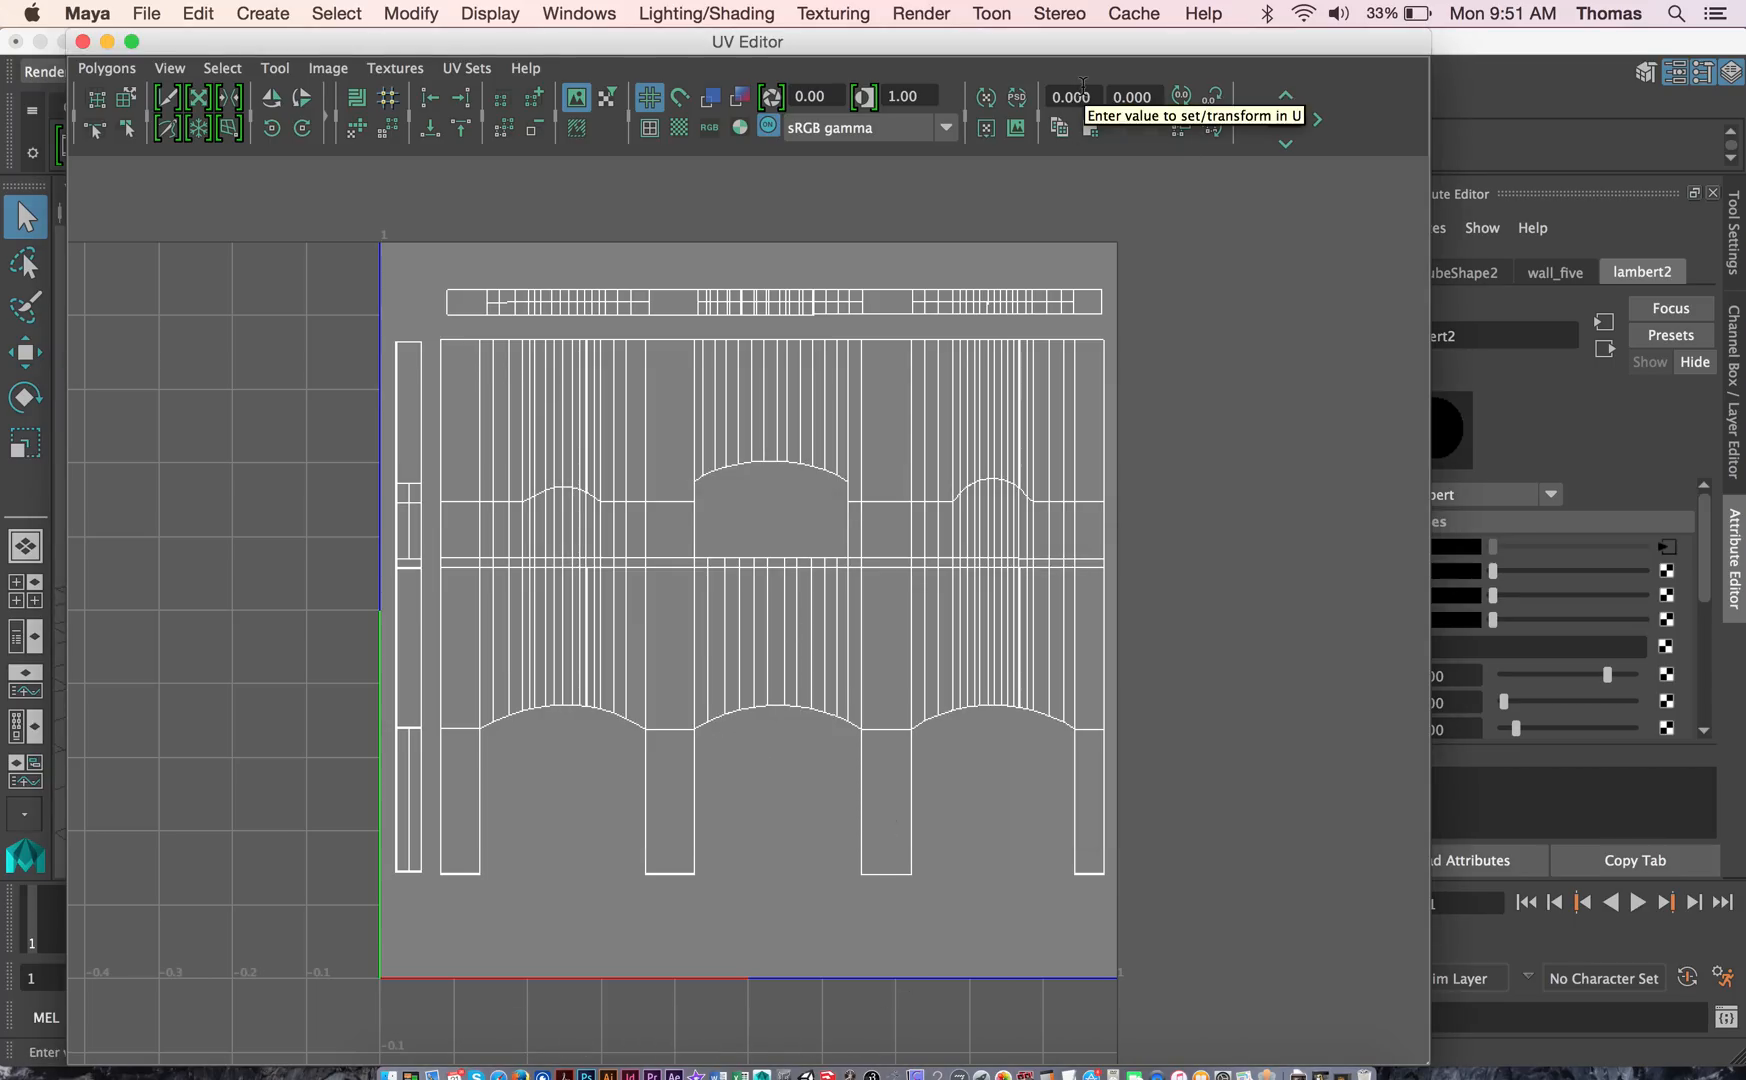
# Step: Open a_wall_1.jpg from the desktop in Adobe Photoshop CC 2015 and close the RustMixed0080_3_S.jpg document
pyautogui.press('F11')
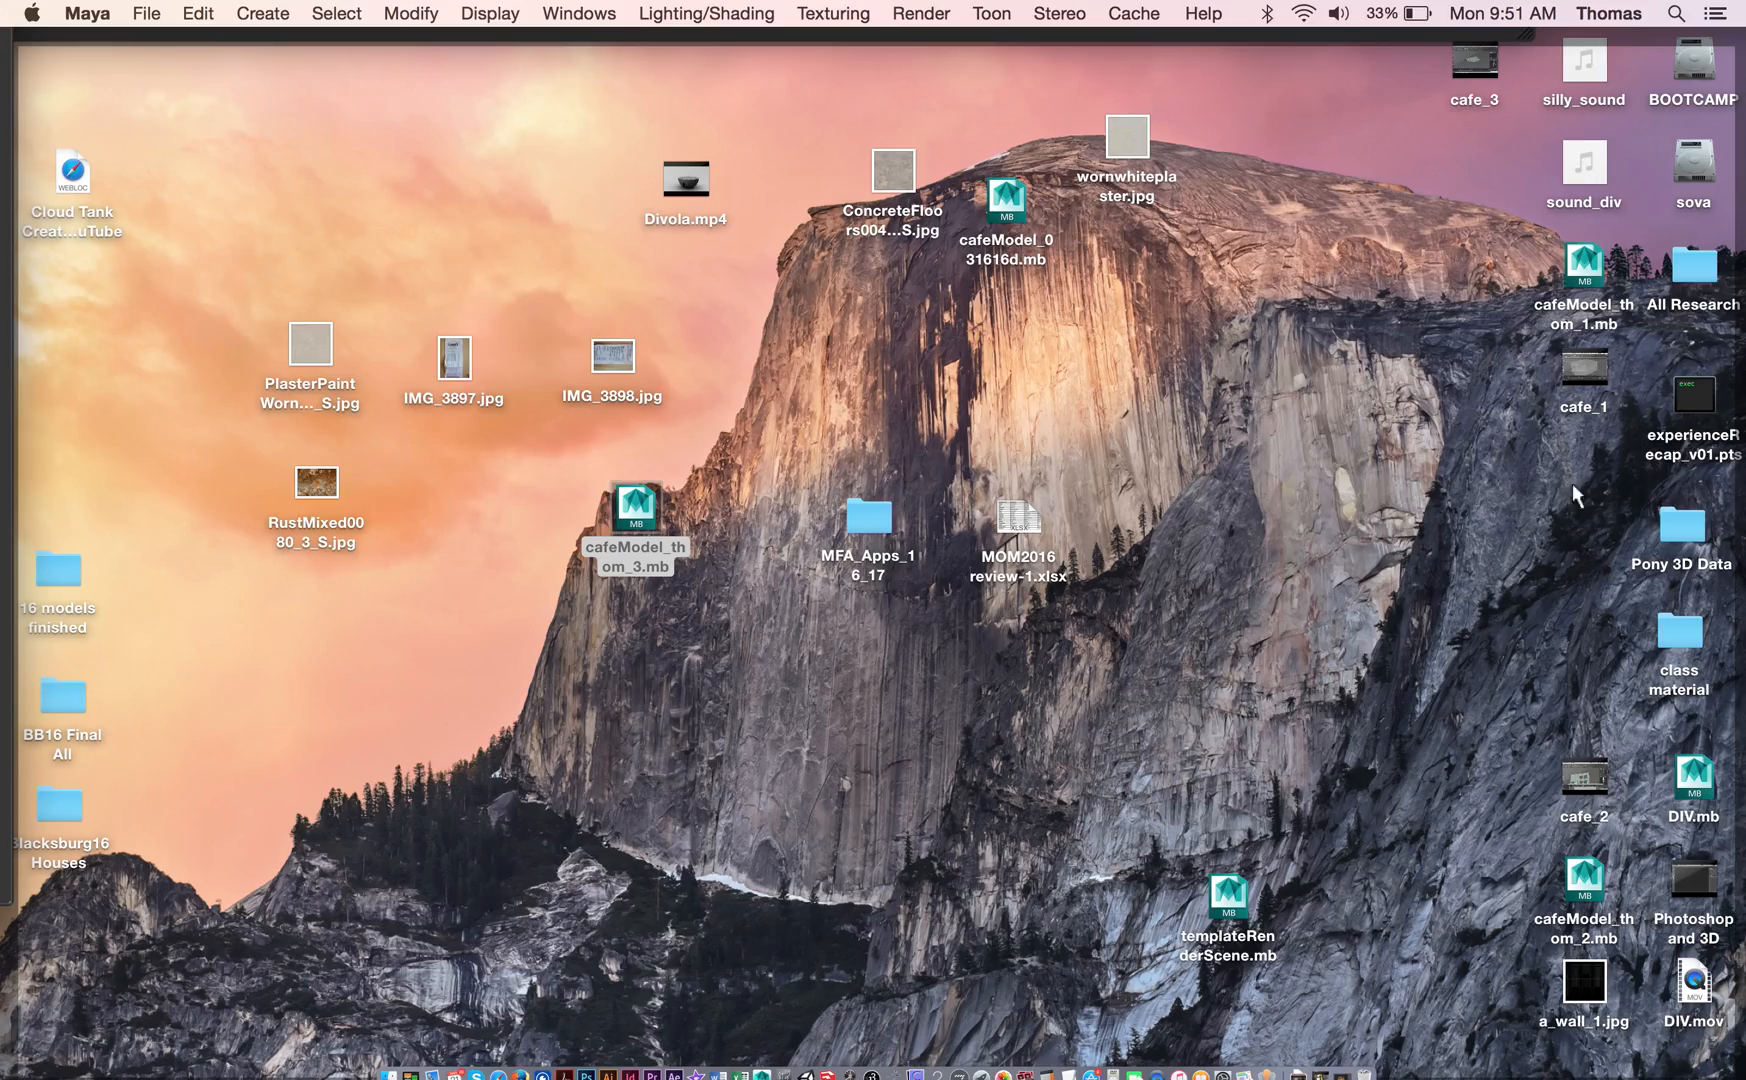
pyautogui.rightClick(1594, 983)
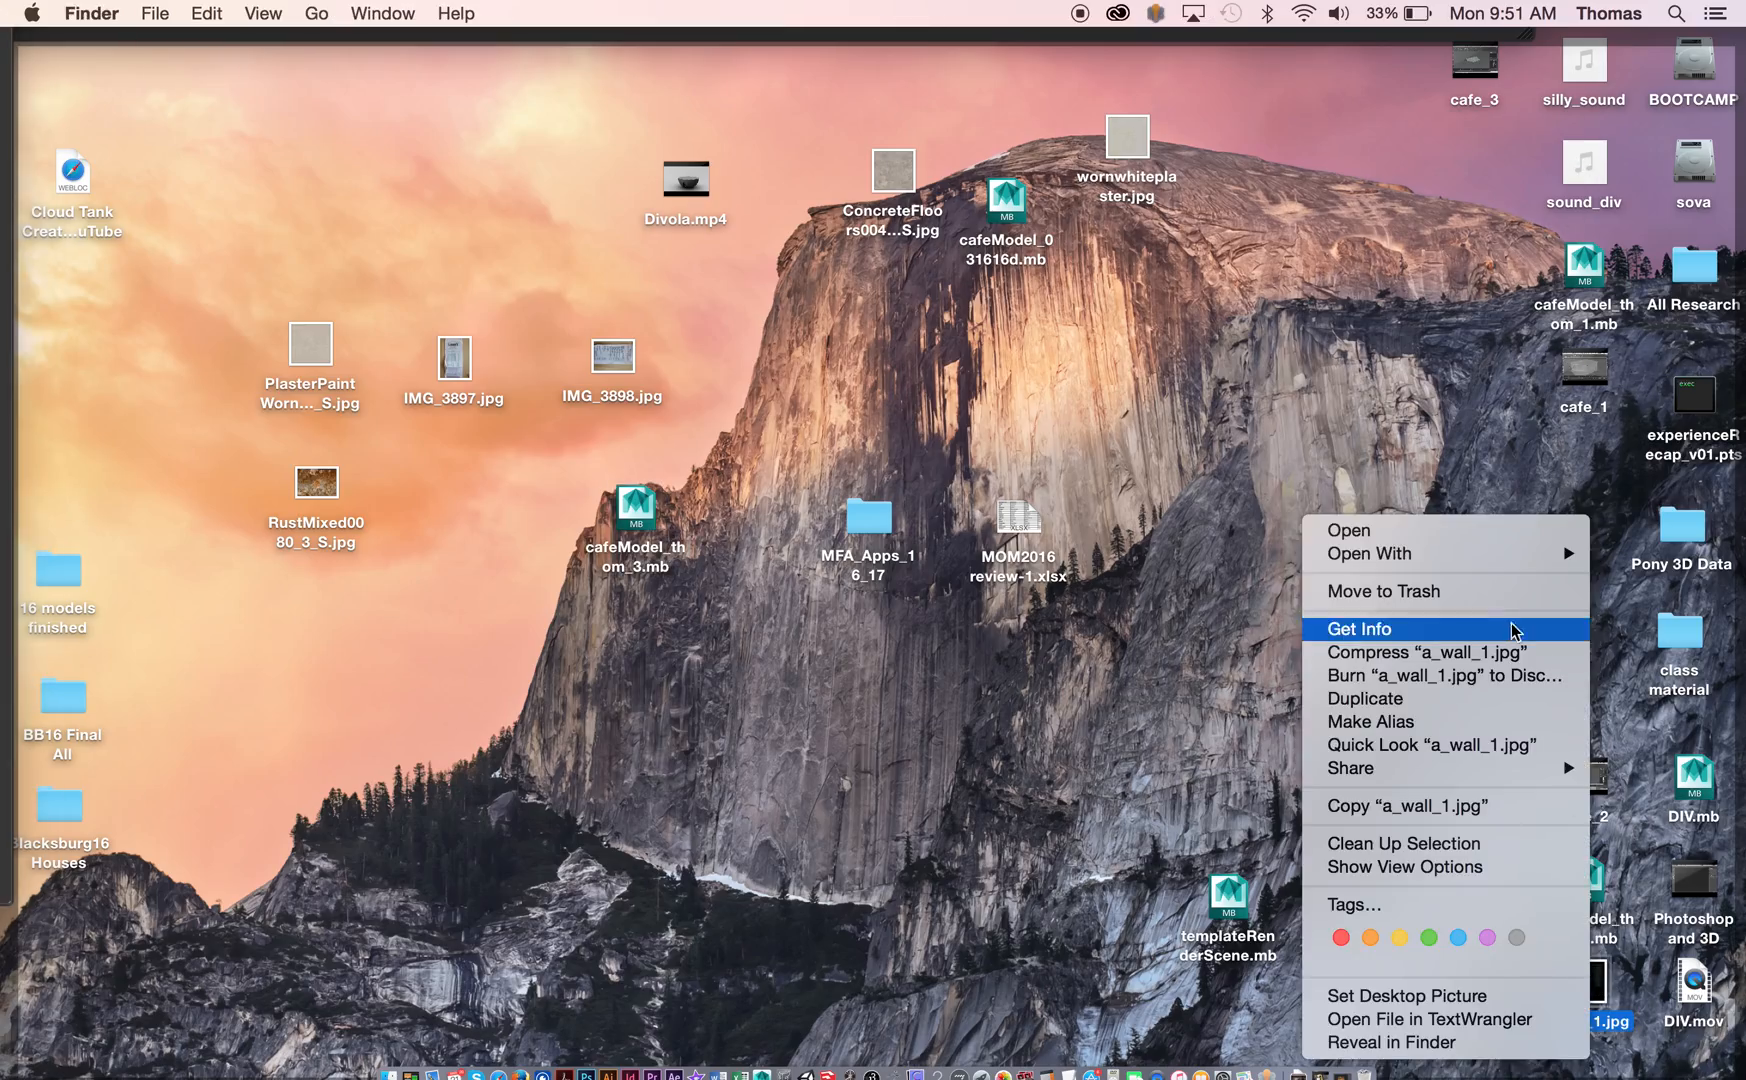
pyautogui.moveTo(1487, 560)
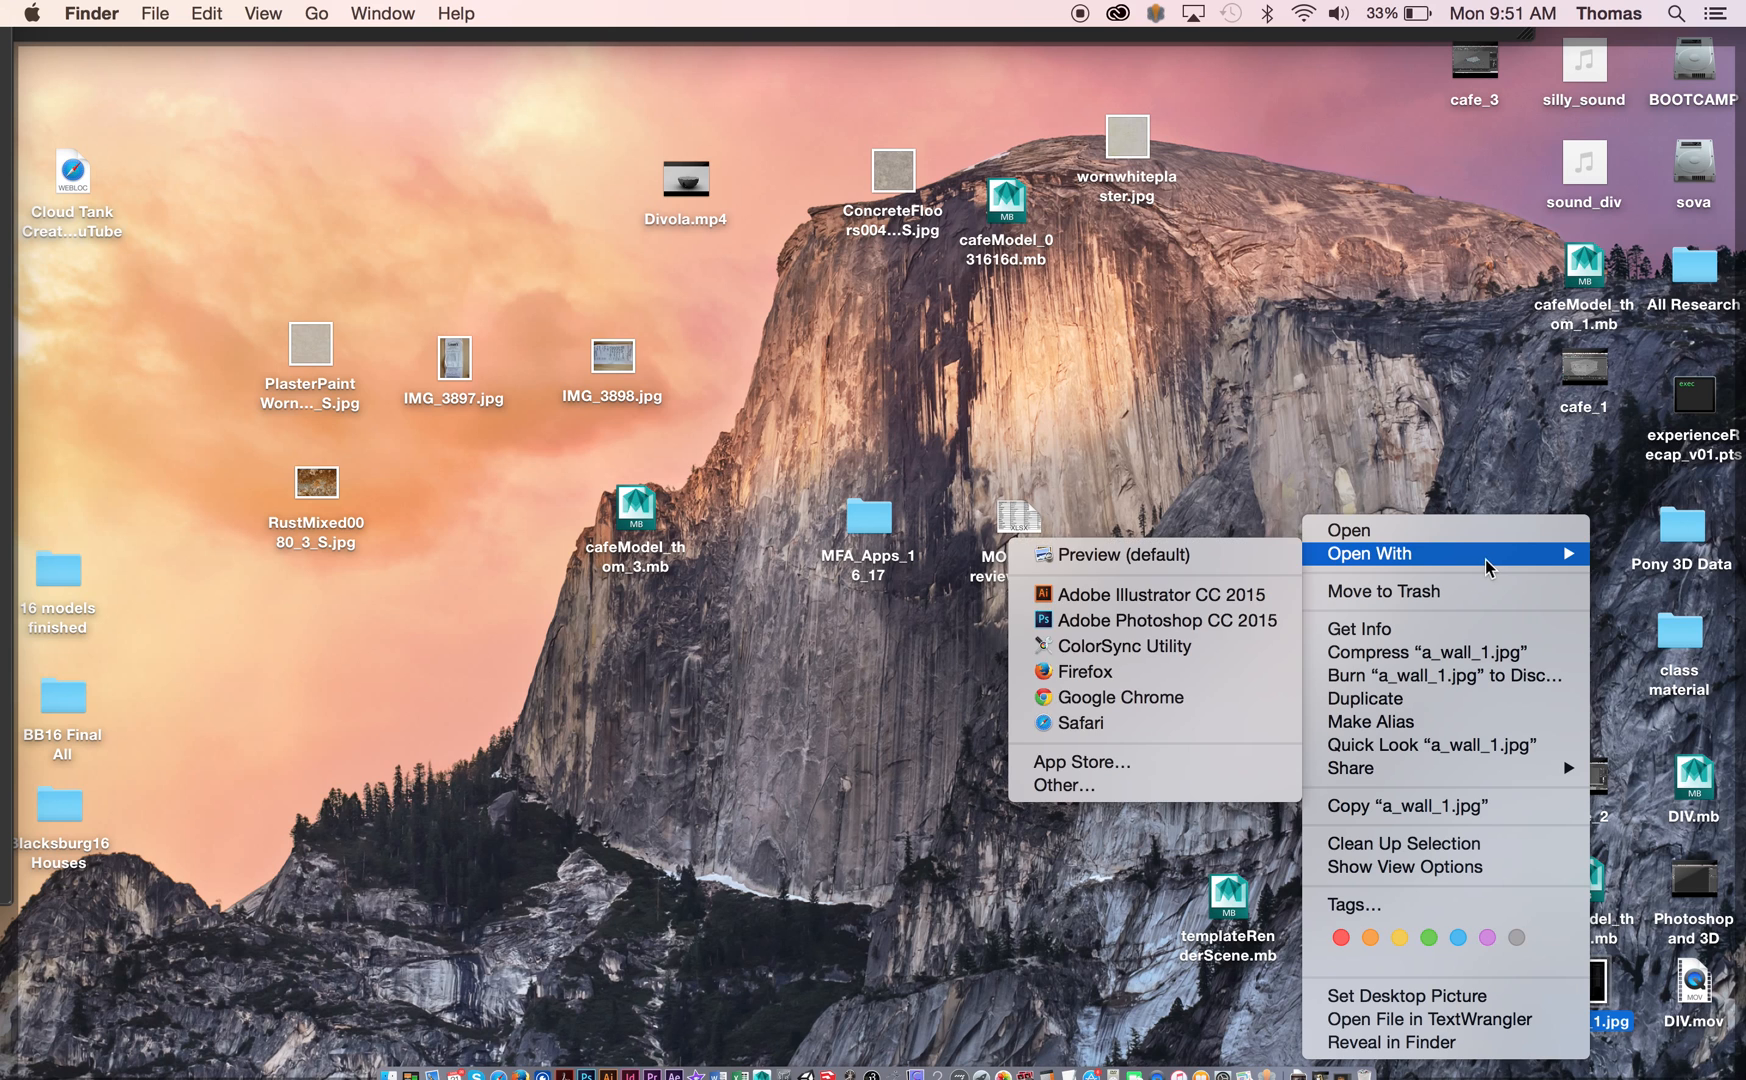
pyautogui.click(1251, 619)
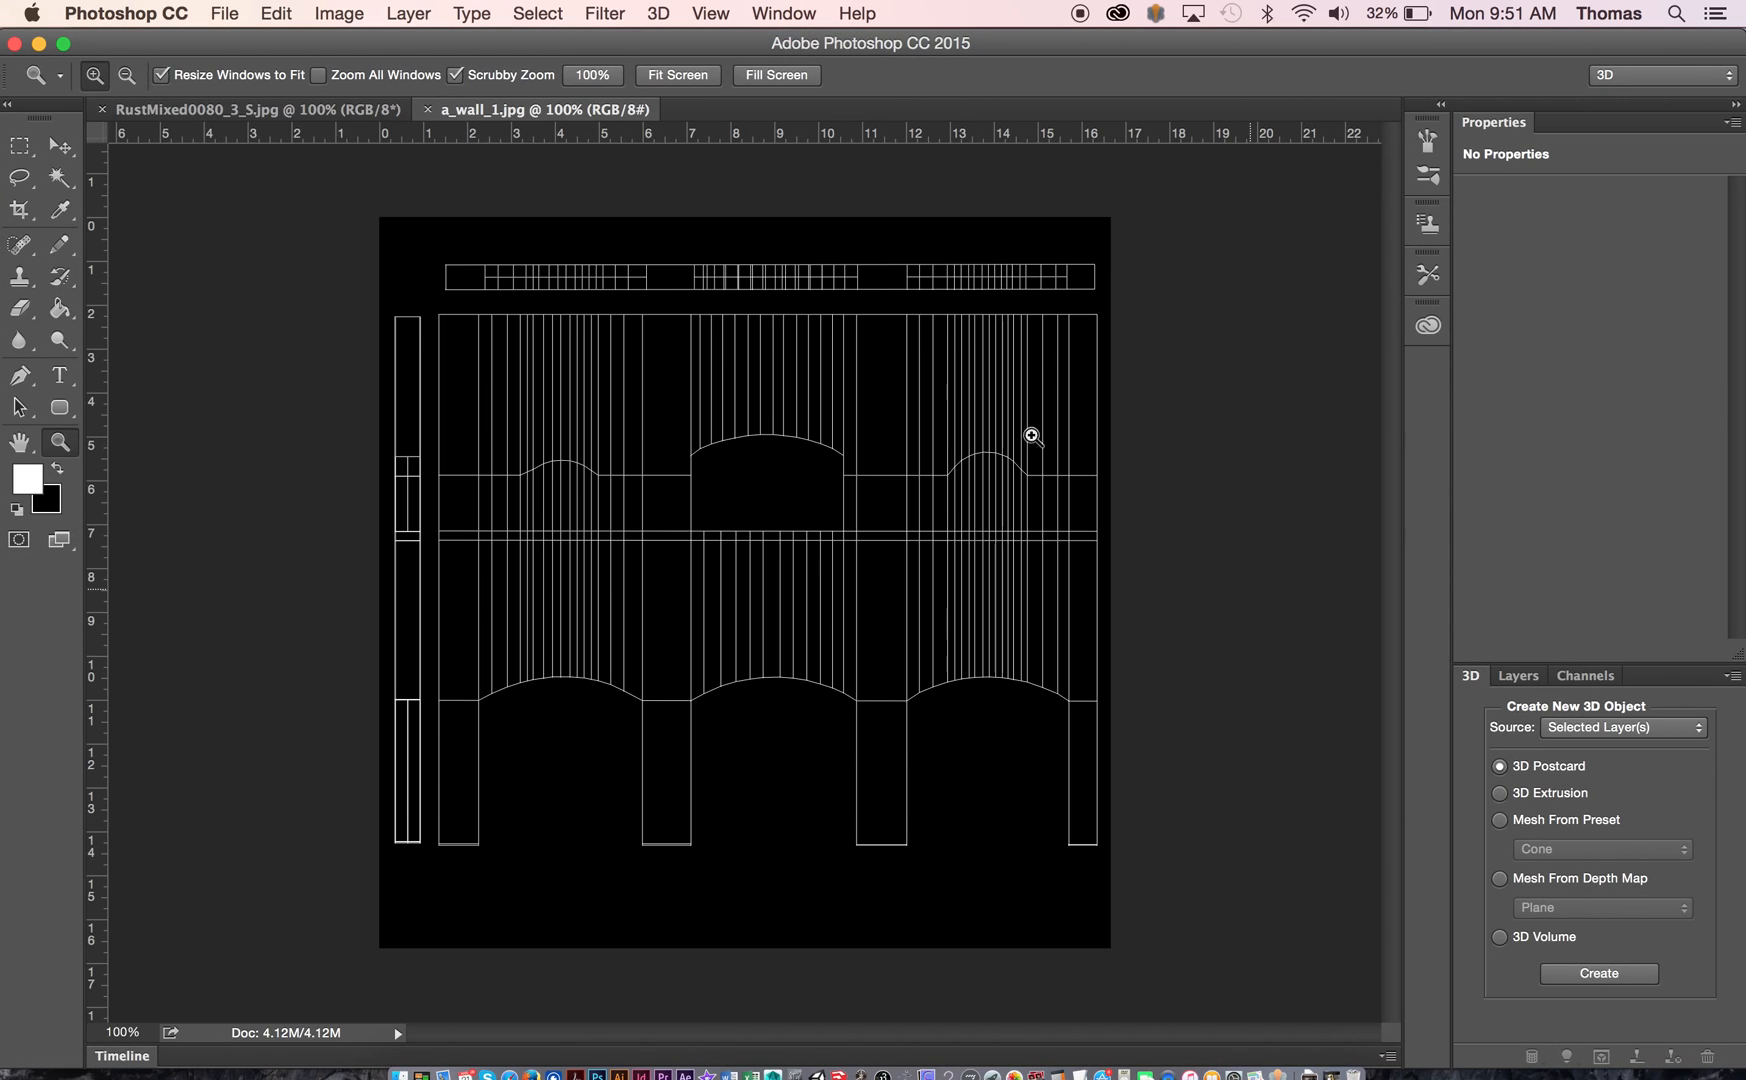
pyautogui.click(102, 109)
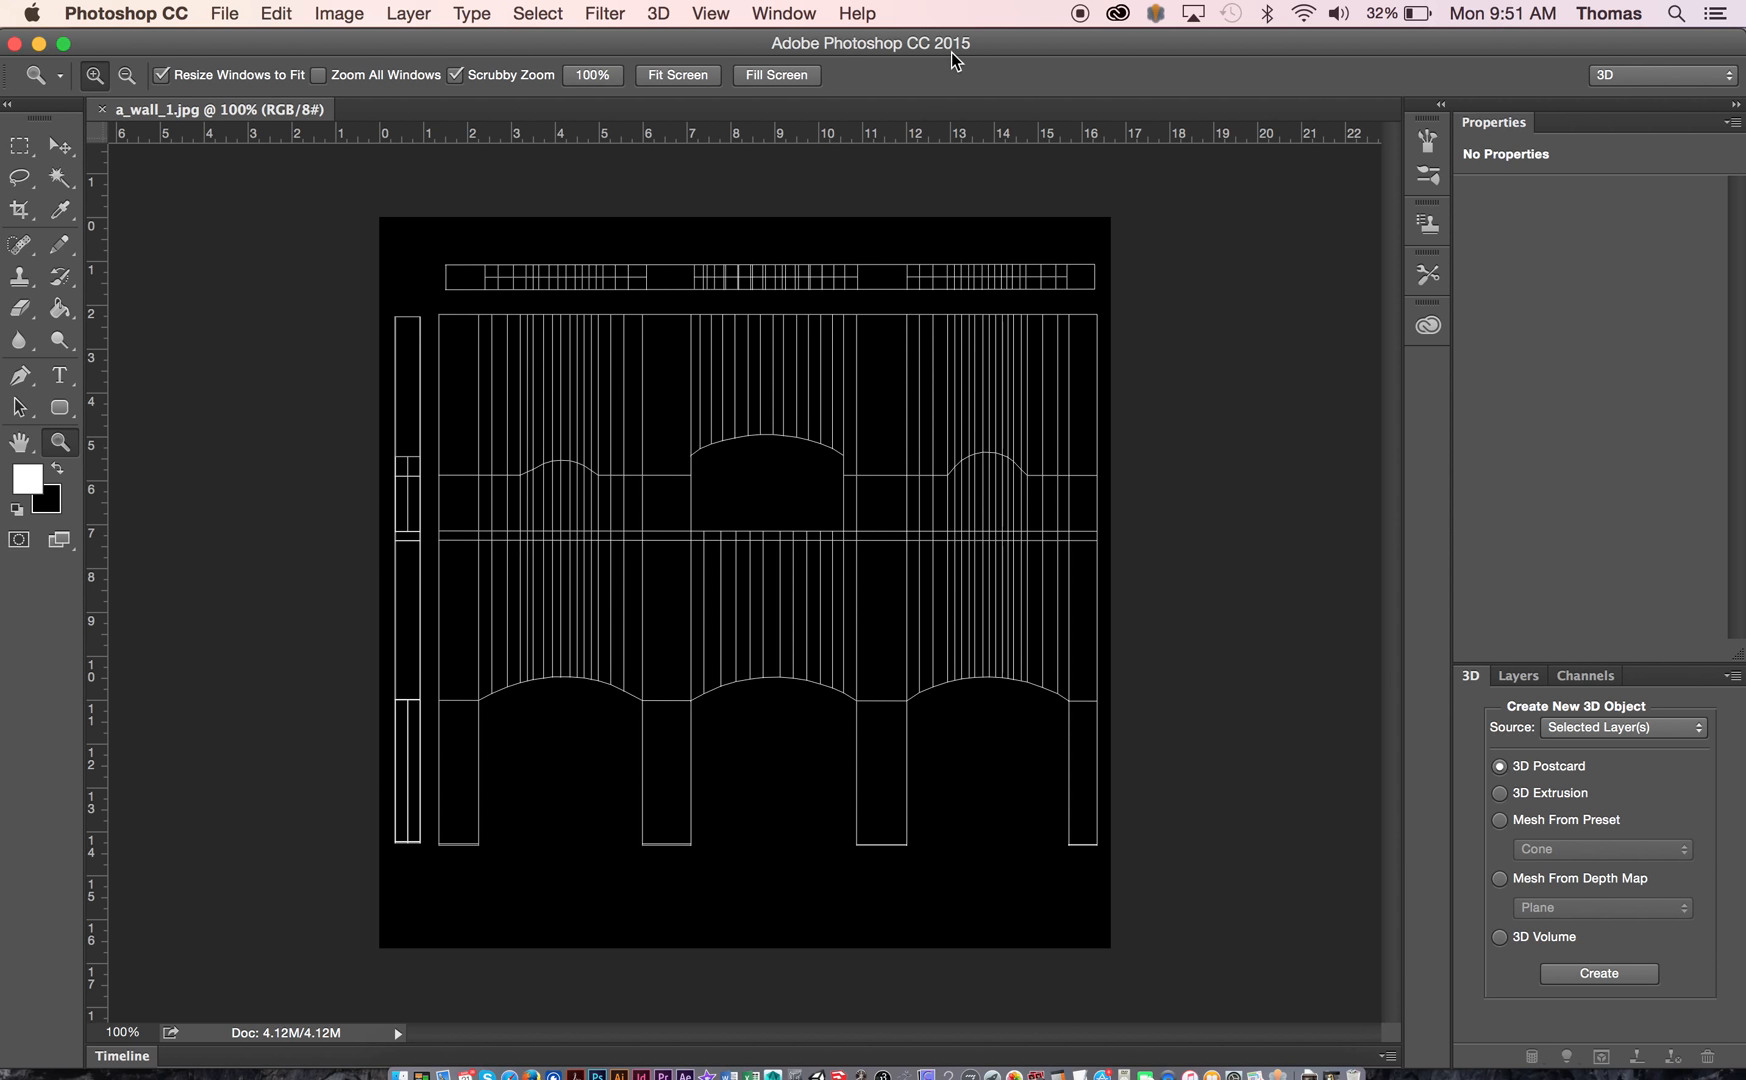
# Step: Move the Photoshop, UV Editor and Maya windows down to uncover the texture image files on the desktop
pyautogui.moveTo(965, 50); pyautogui.dragTo(910, 16)
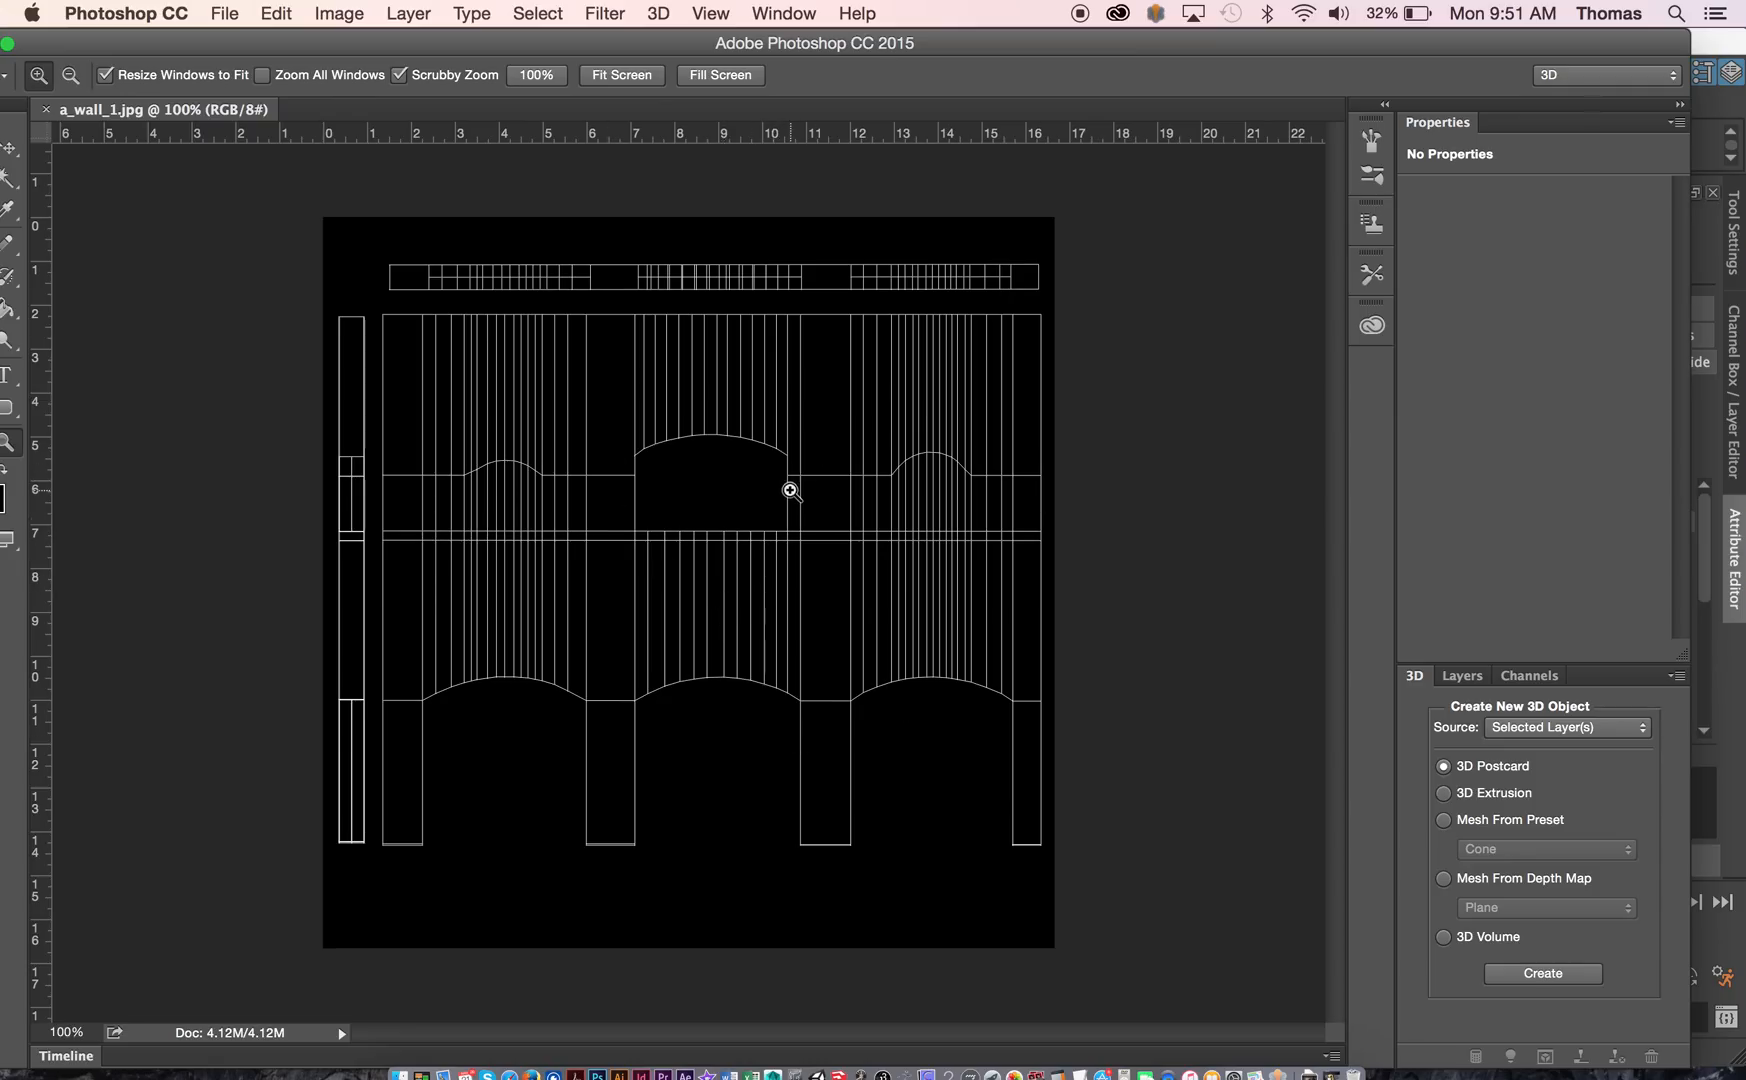
pyautogui.moveTo(921, 55); pyautogui.dragTo(1166, 155)
pyautogui.click(334, 35)
pyautogui.moveTo(334, 35); pyautogui.dragTo(489, 349)
pyautogui.moveTo(184, 42); pyautogui.dragTo(214, 559)
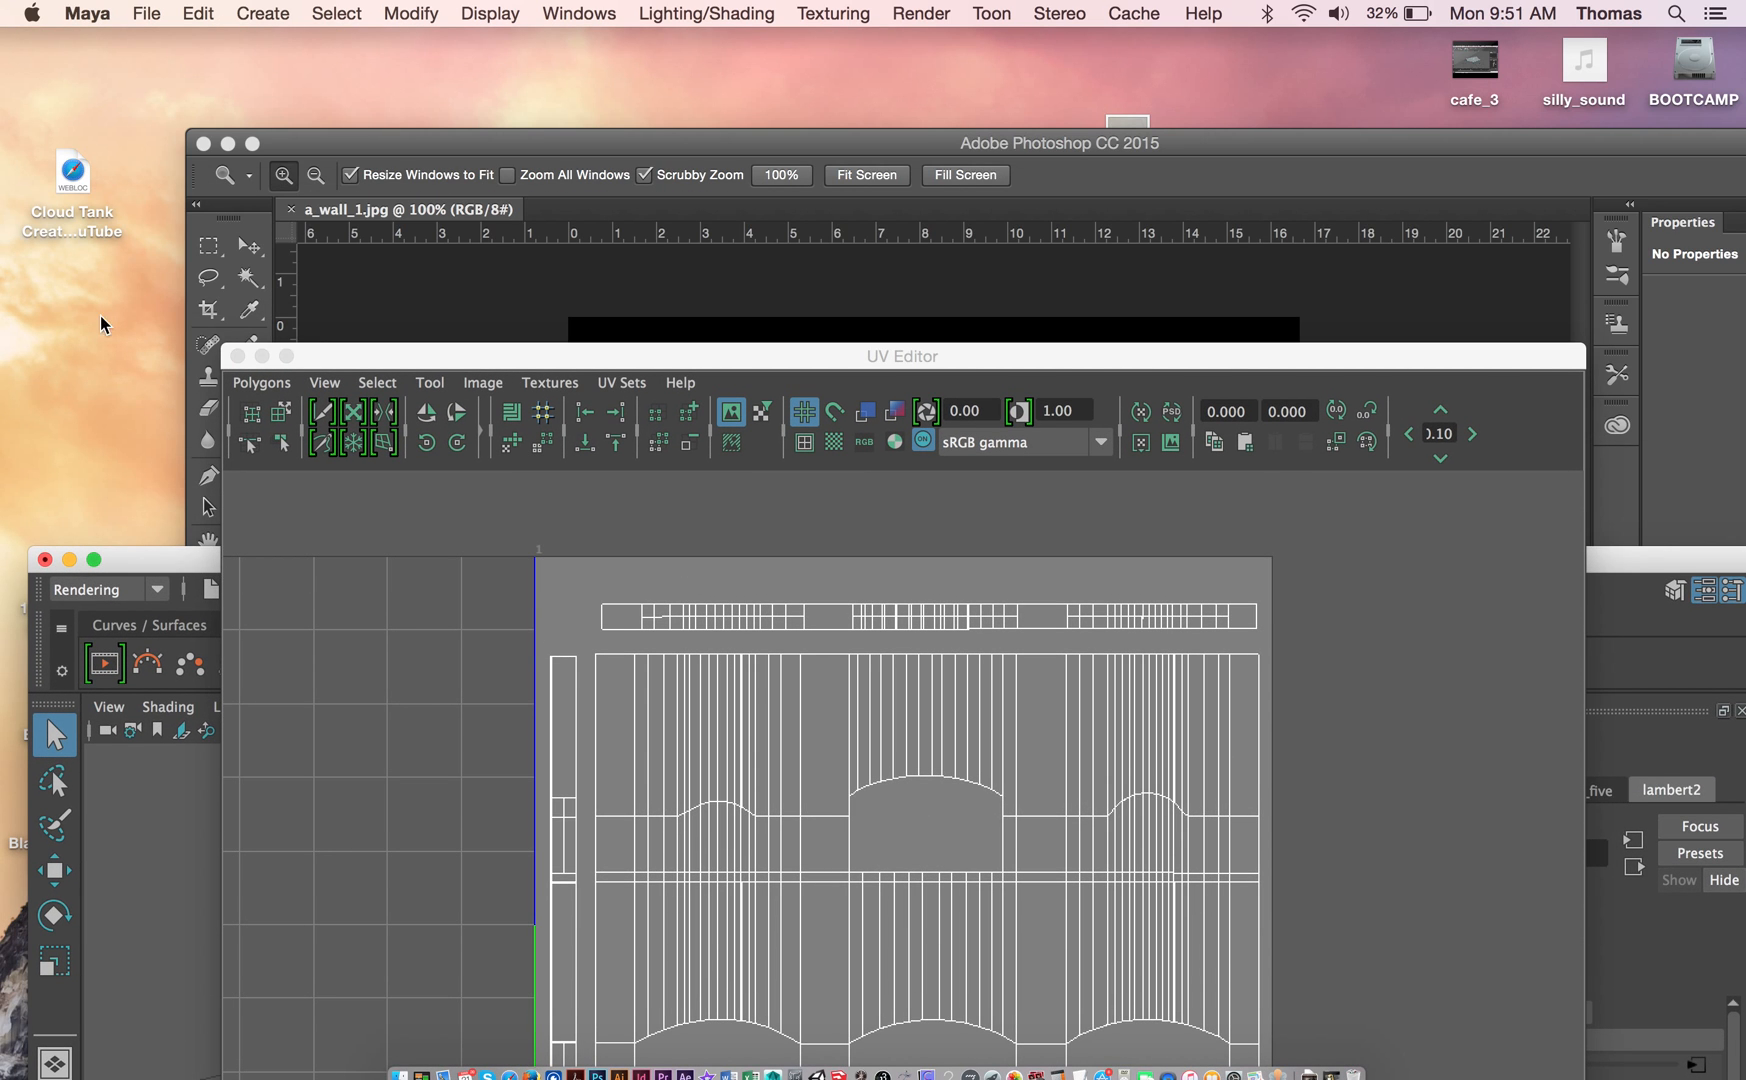
pyautogui.click(408, 160)
pyautogui.moveTo(1030, 135); pyautogui.dragTo(1030, 557)
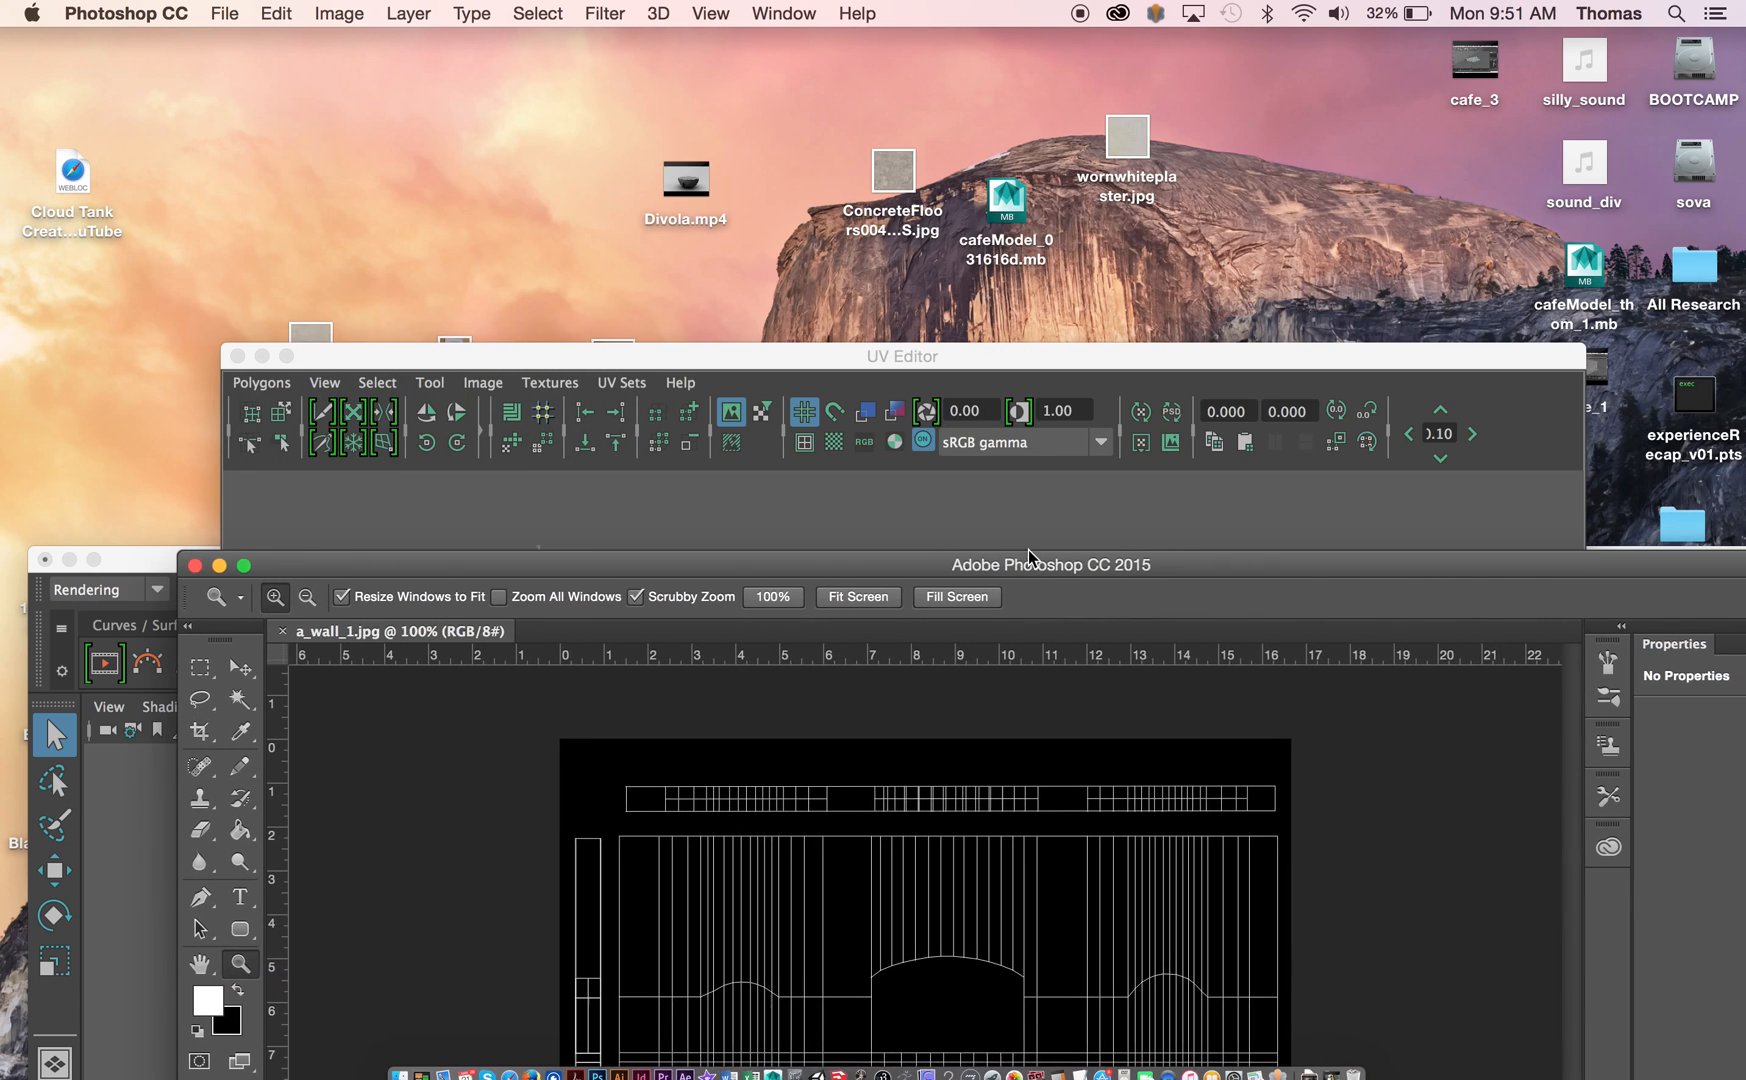
pyautogui.moveTo(548, 362); pyautogui.dragTo(527, 532)
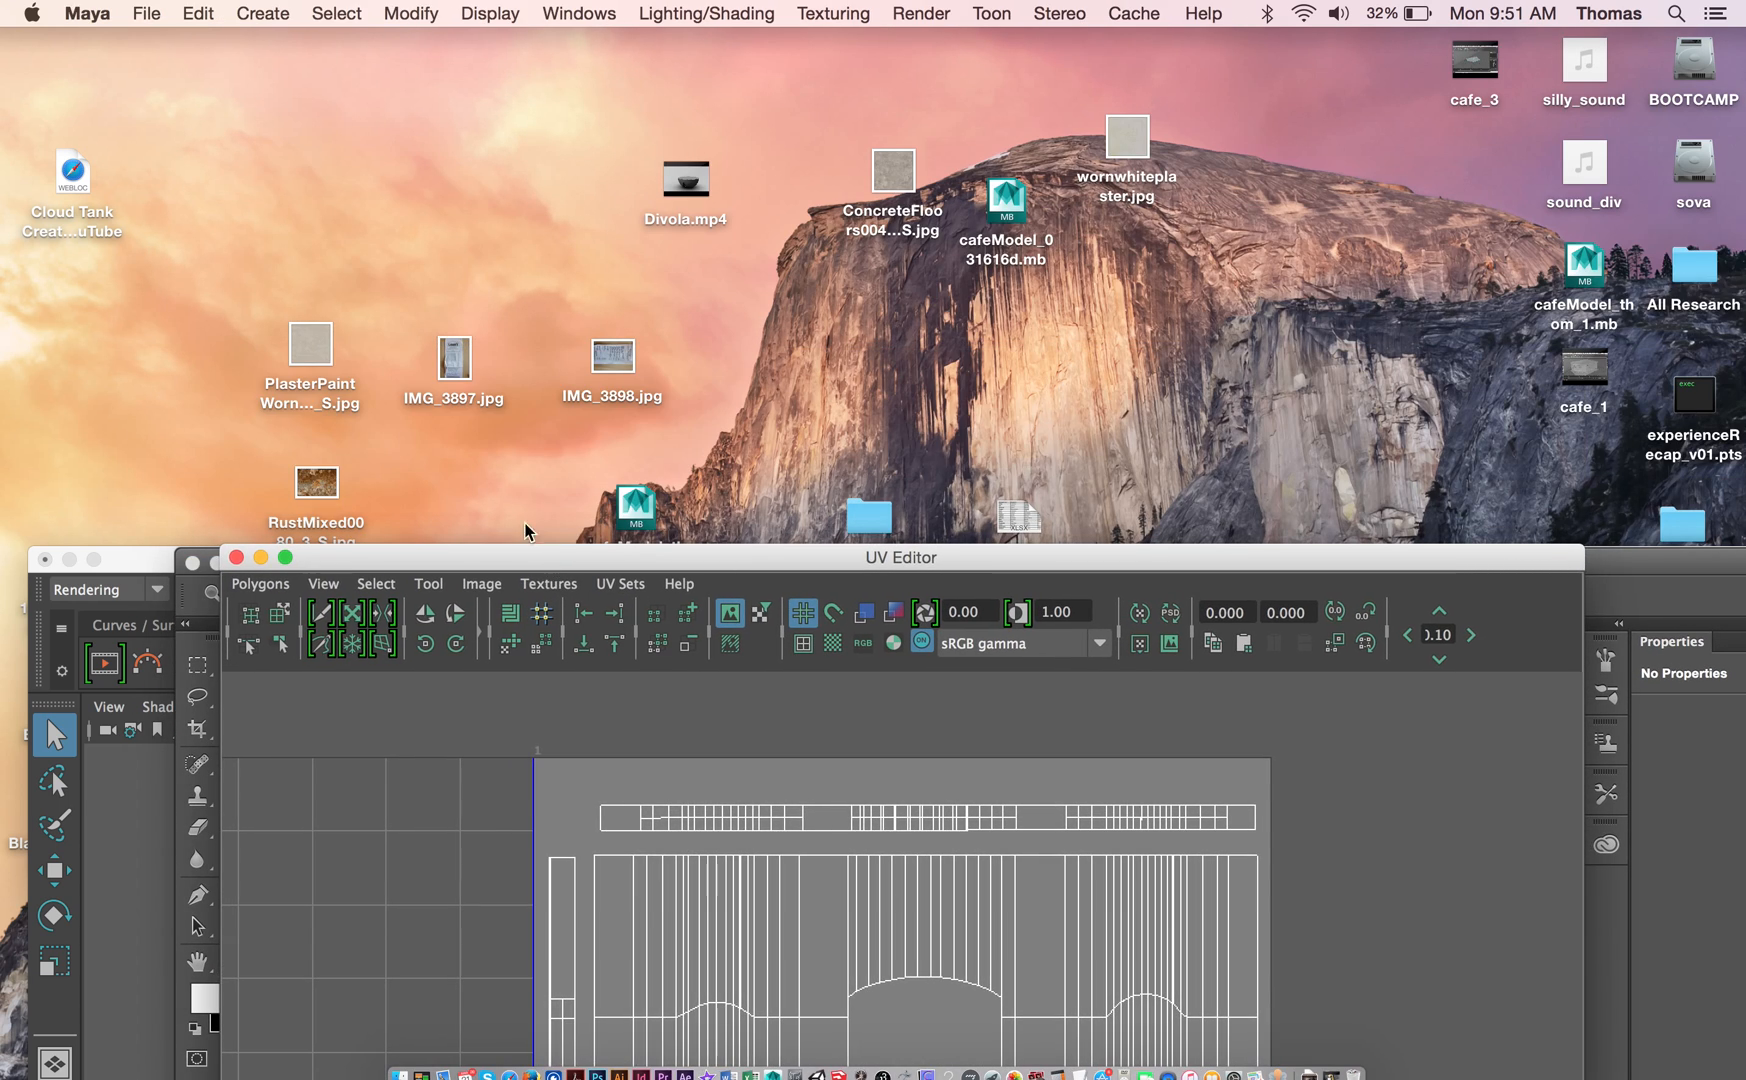
# Step: Open PlasterPaintWorn0085_1_S.jpg from the desktop in Adobe Photoshop CC 2015 and enlarge the Photoshop window
pyautogui.click(318, 366)
pyautogui.rightClick(314, 343)
pyautogui.moveTo(578, 392)
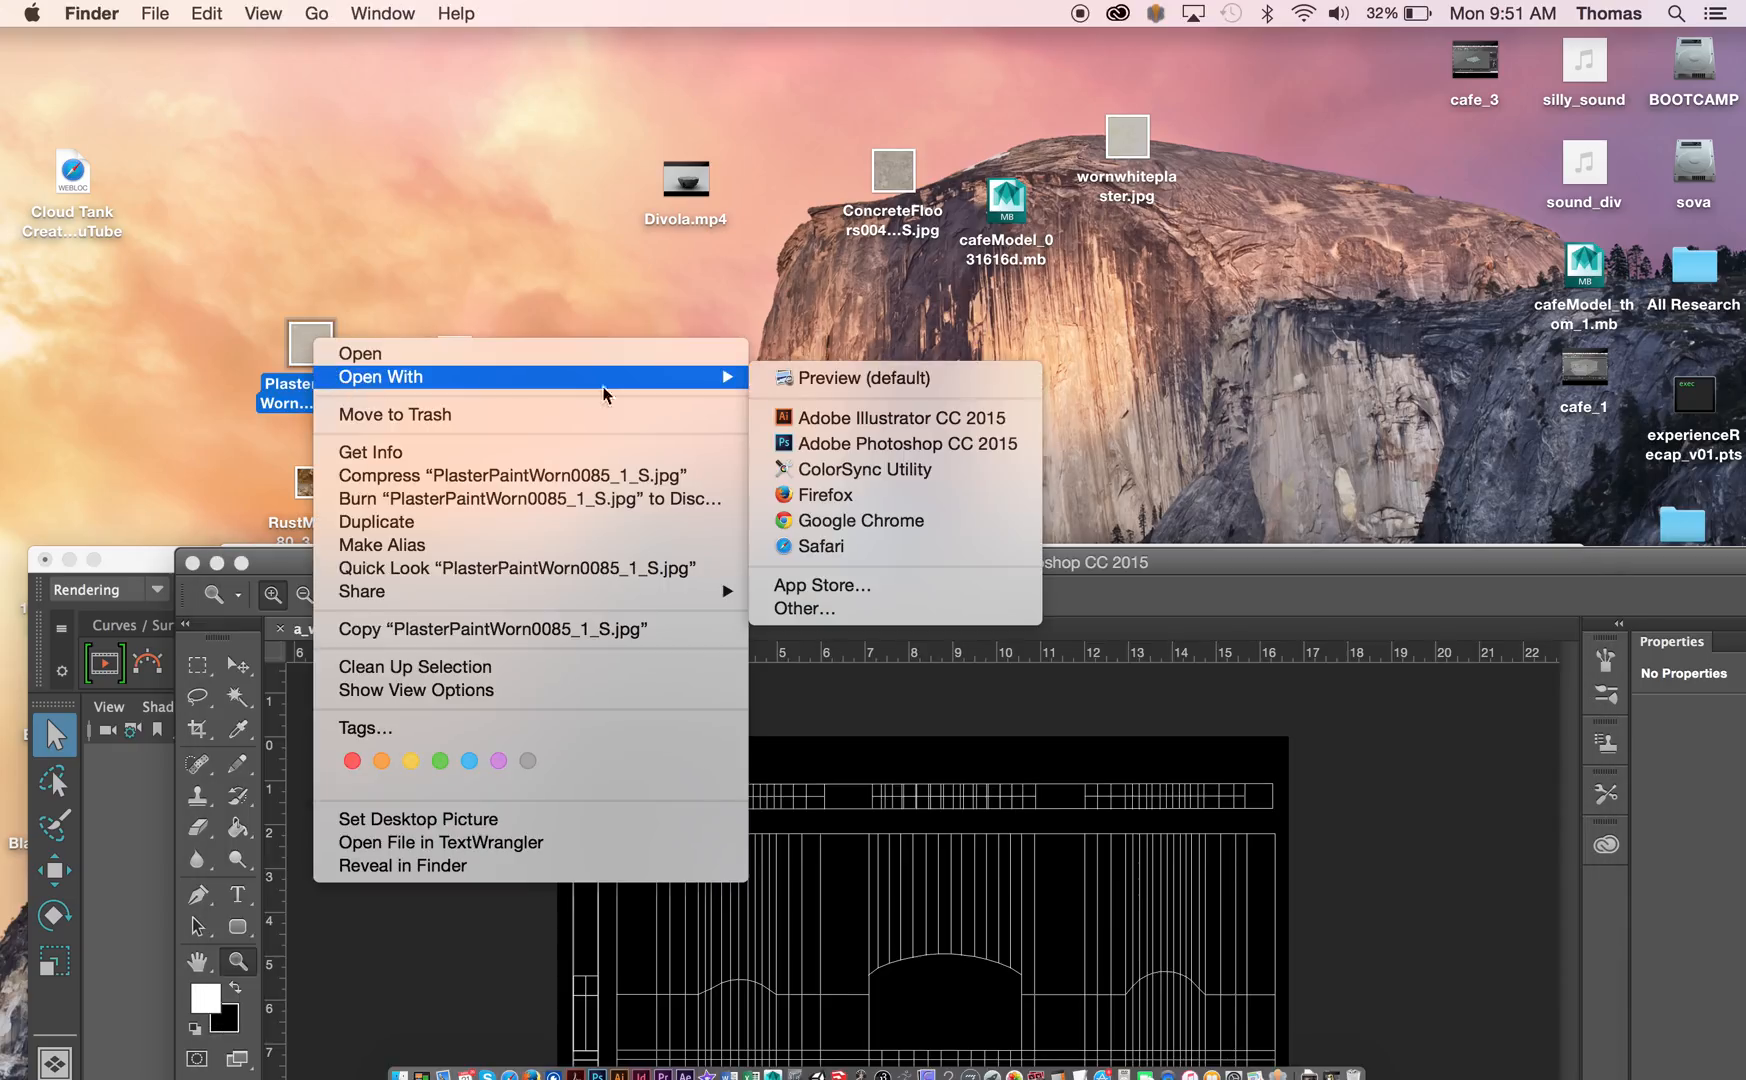
pyautogui.click(818, 443)
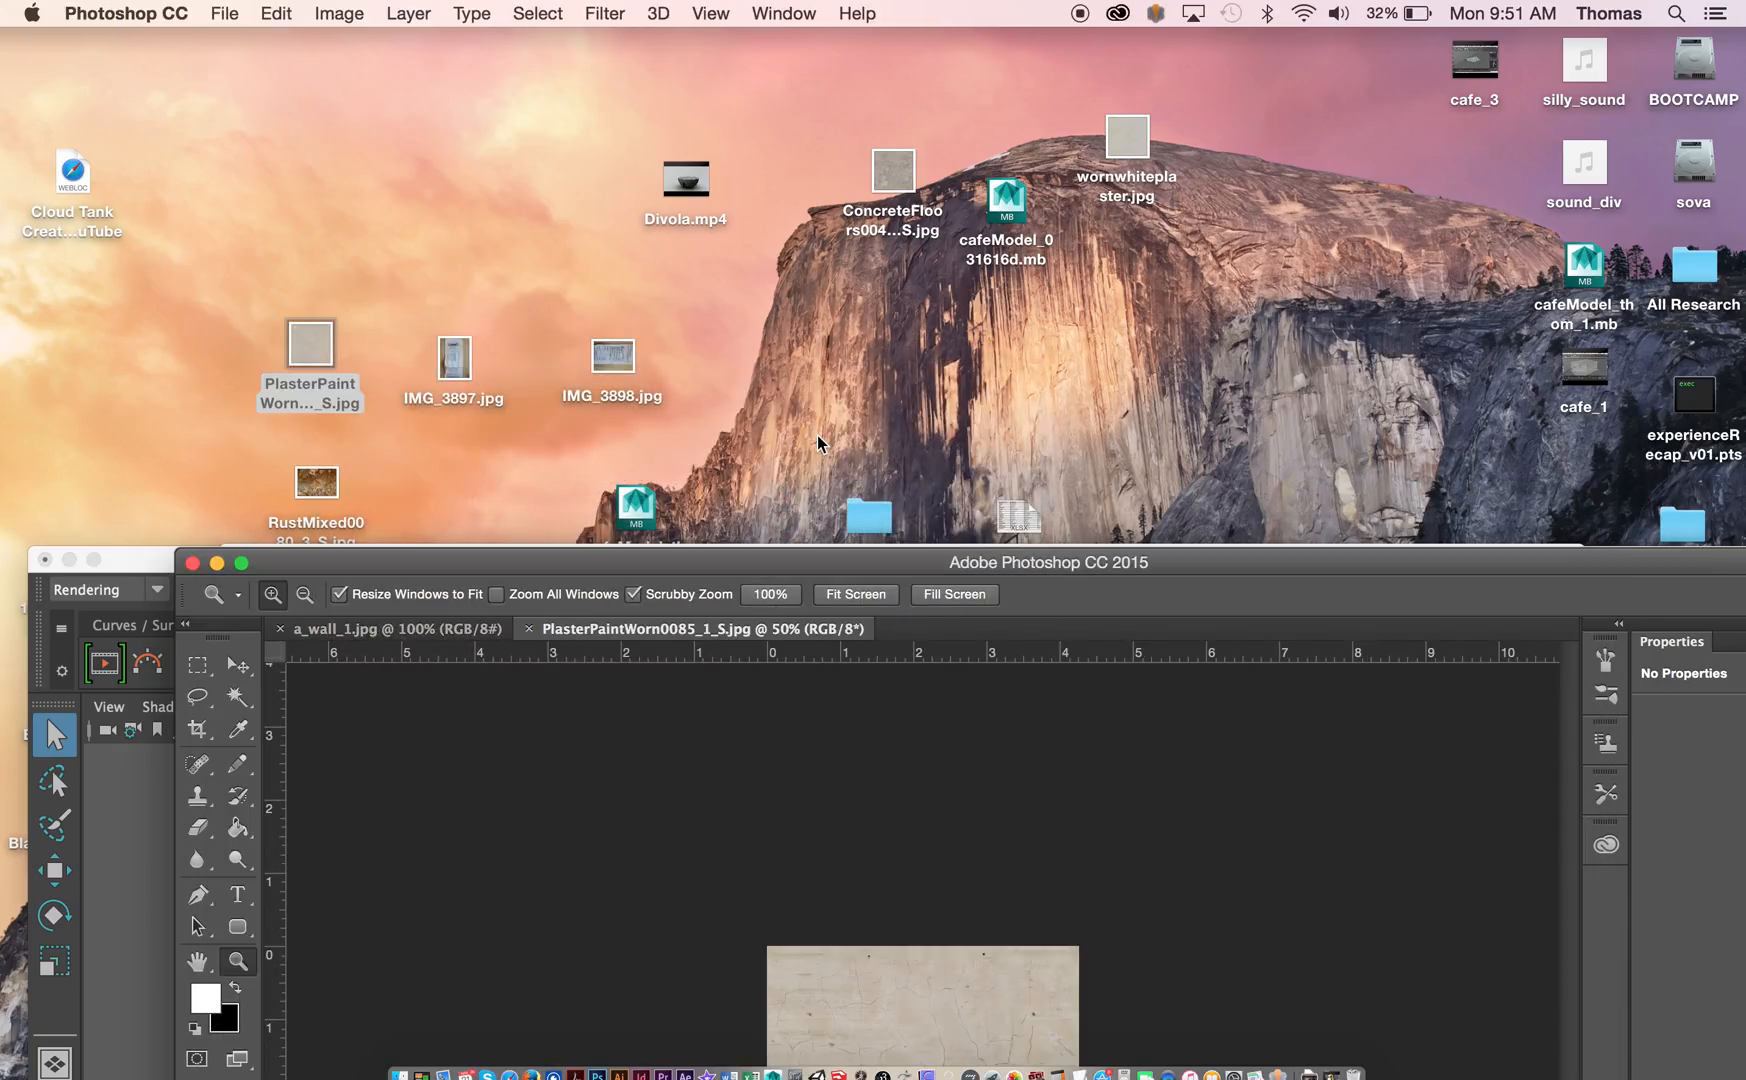
pyautogui.doubleClick(864, 571)
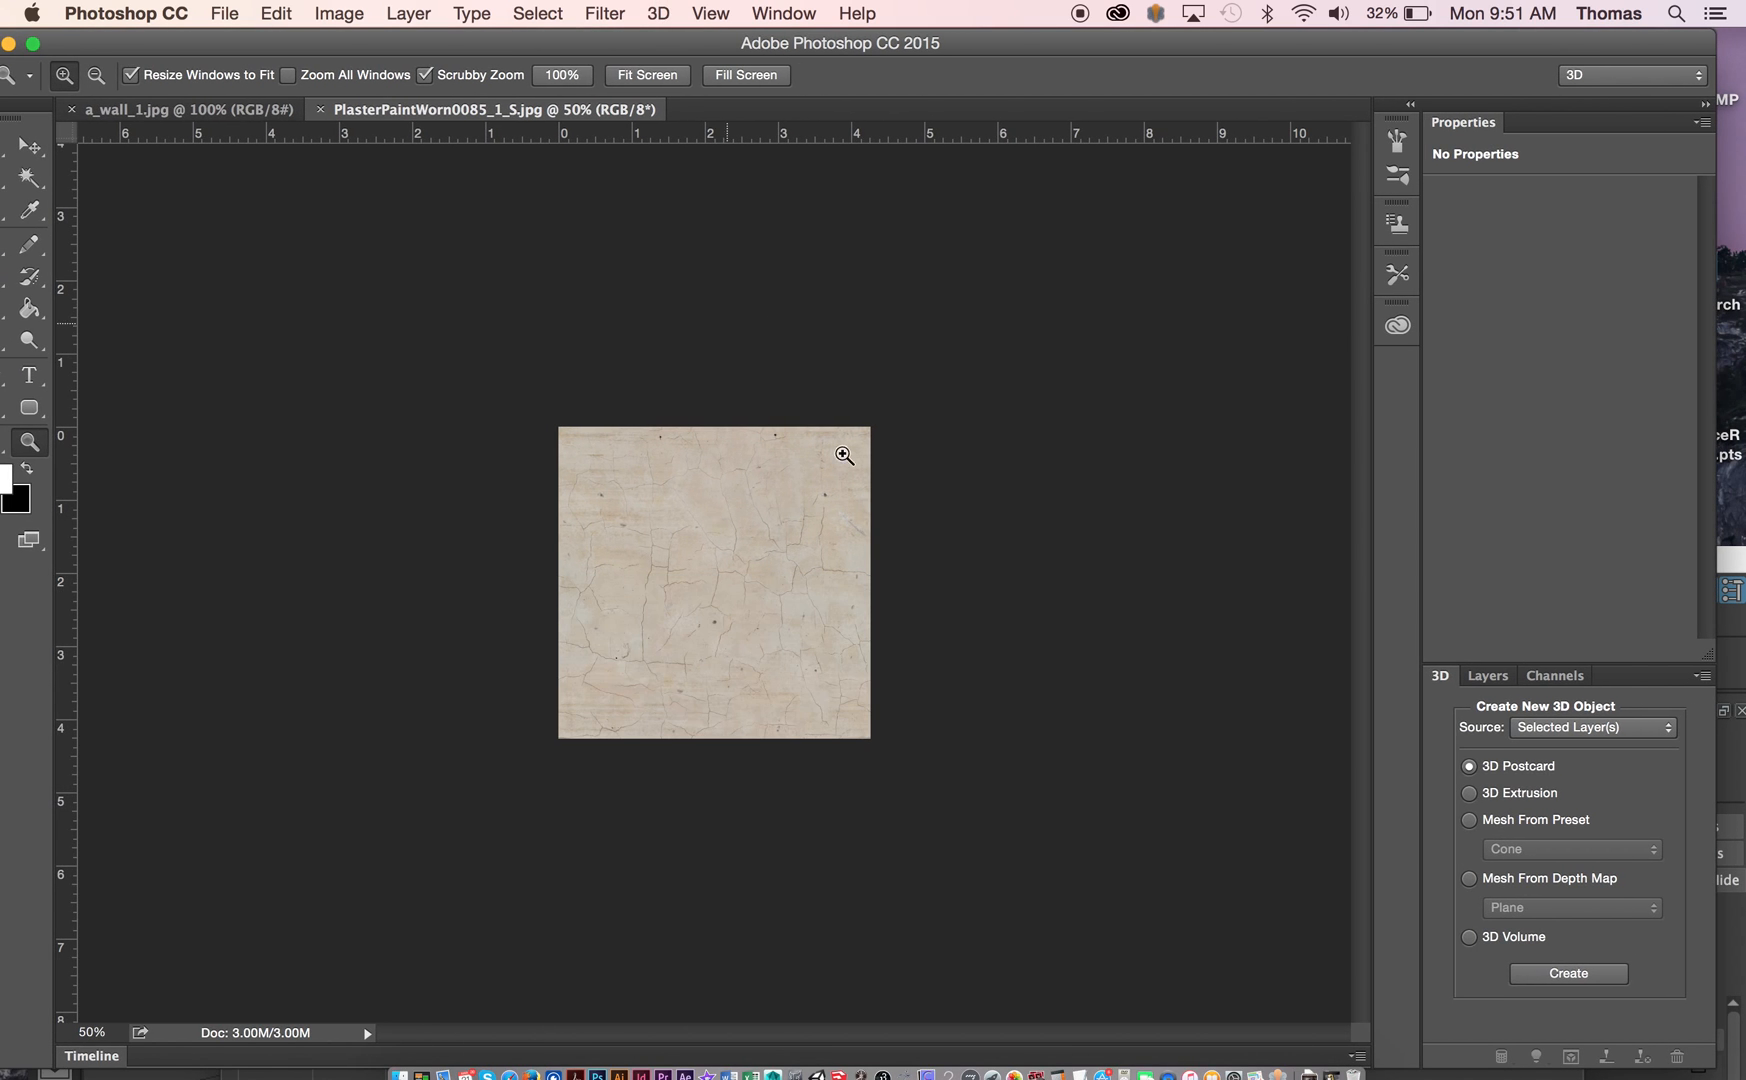
# Step: Copy the entire plaster image and paste it into the a_wall_1.jpg document as a new layer
pyautogui.click(763, 624)
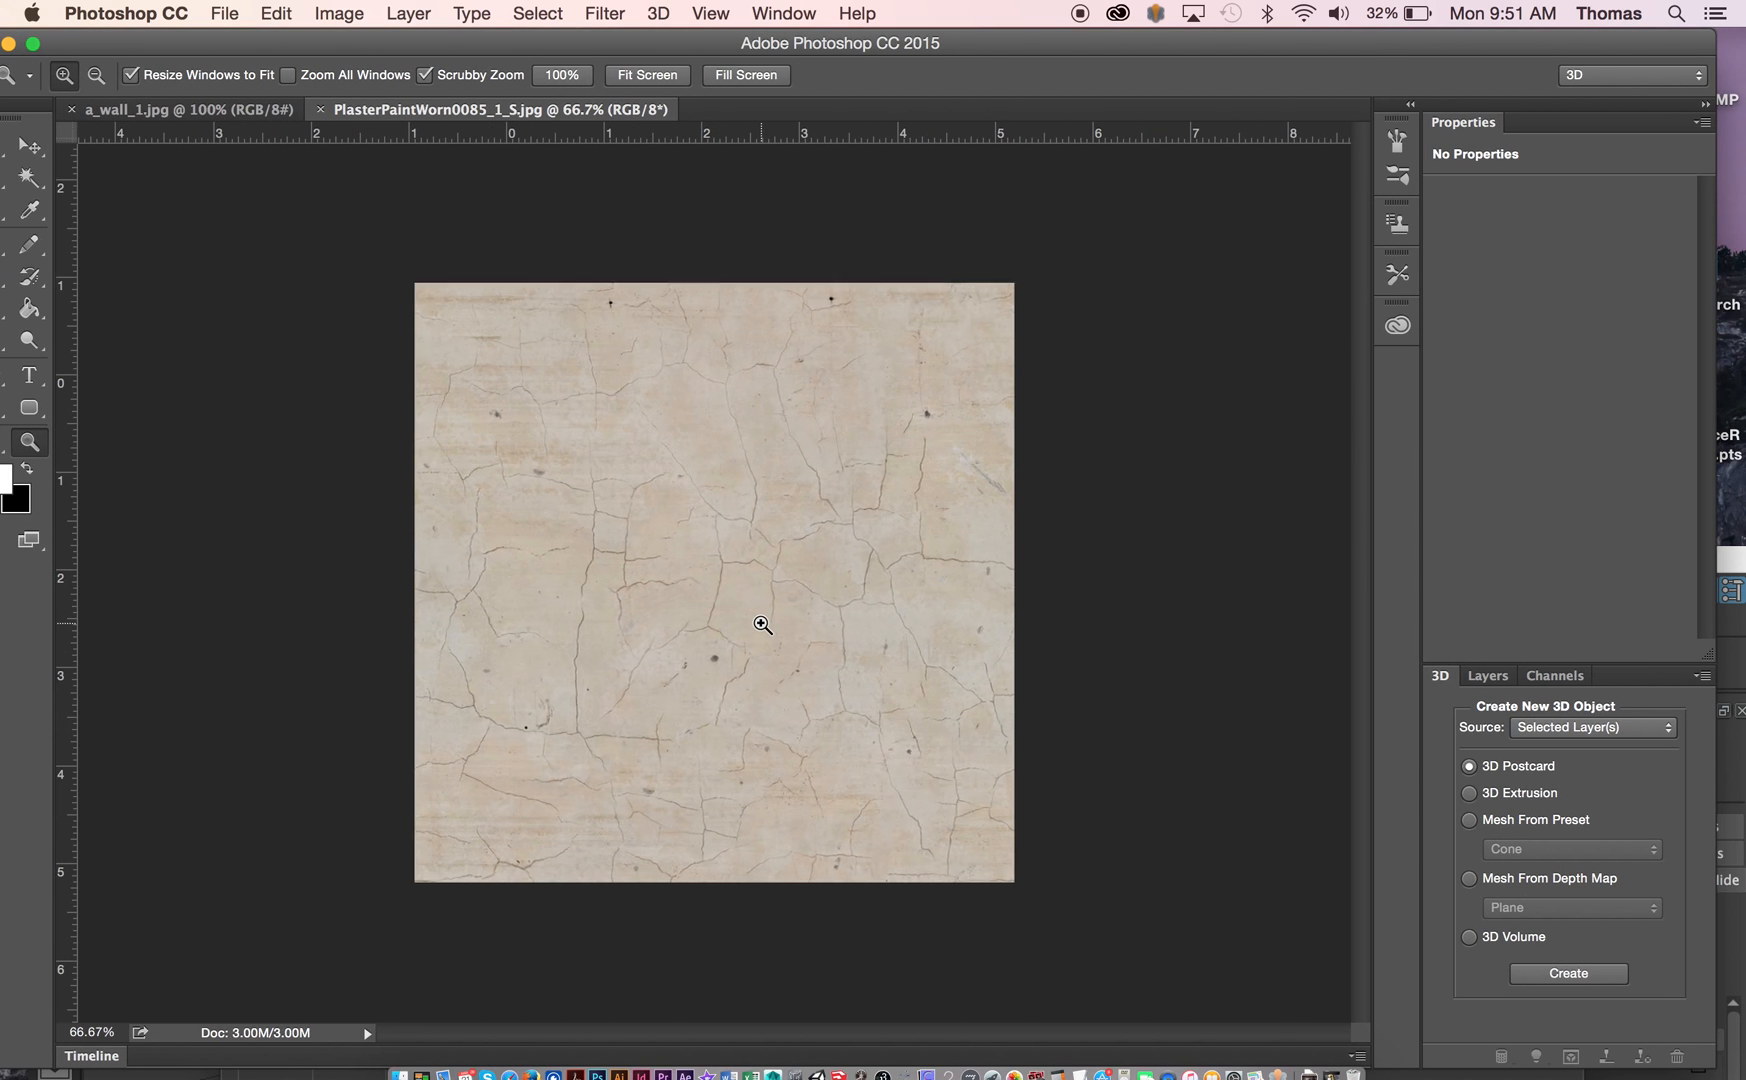
pyautogui.click(763, 624)
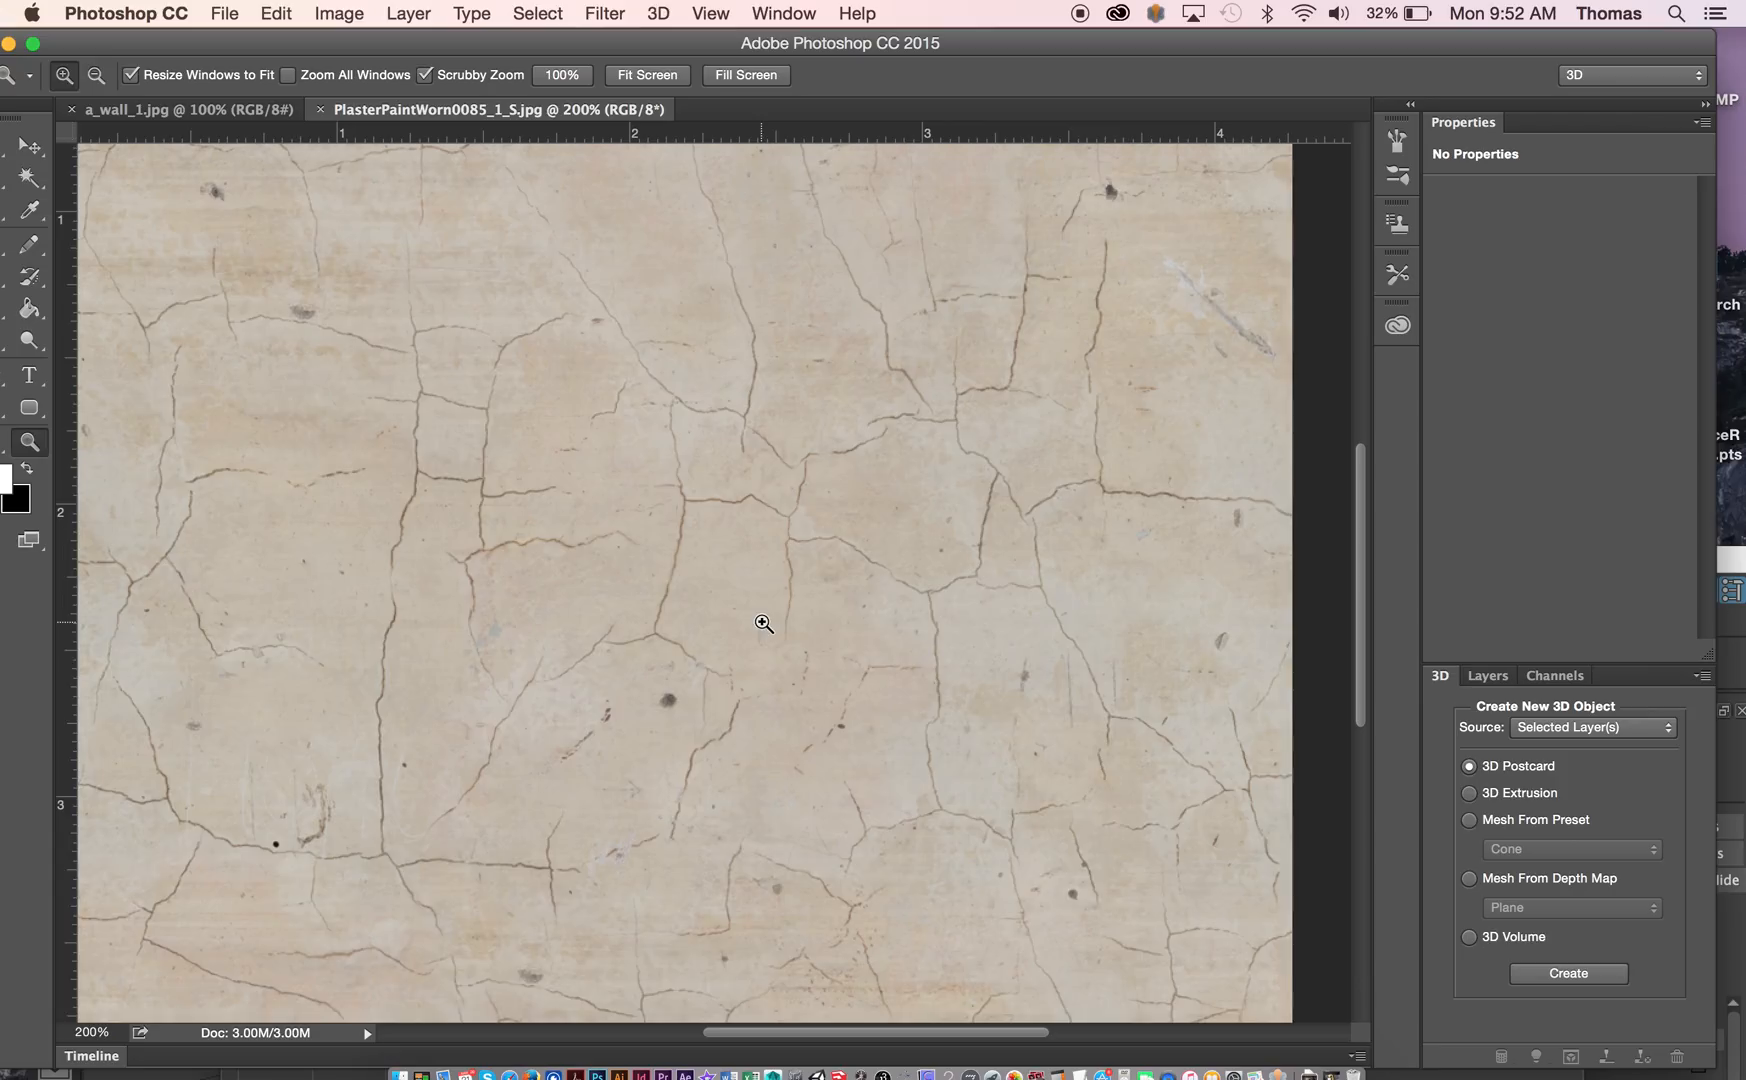
pyautogui.keyDown('alt'); pyautogui.click(763, 624); pyautogui.keyUp('alt')
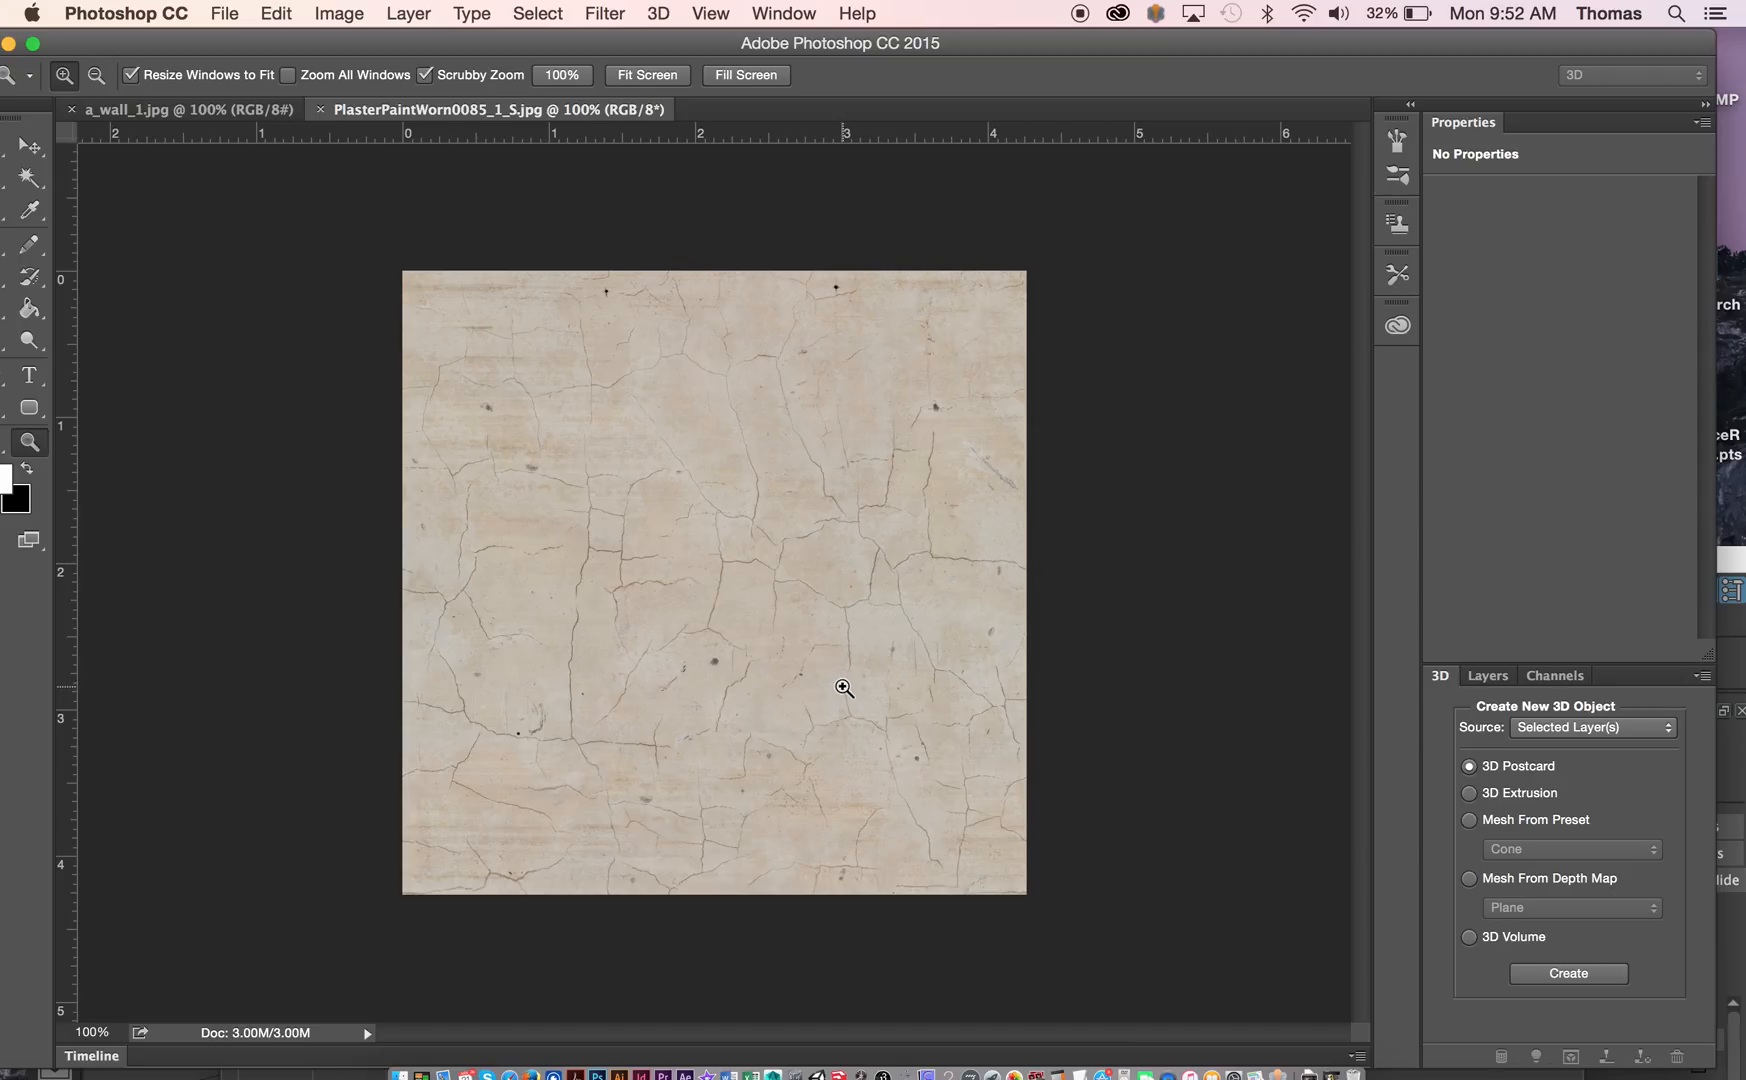
pyautogui.press('super+a')
pyautogui.press('super+c')
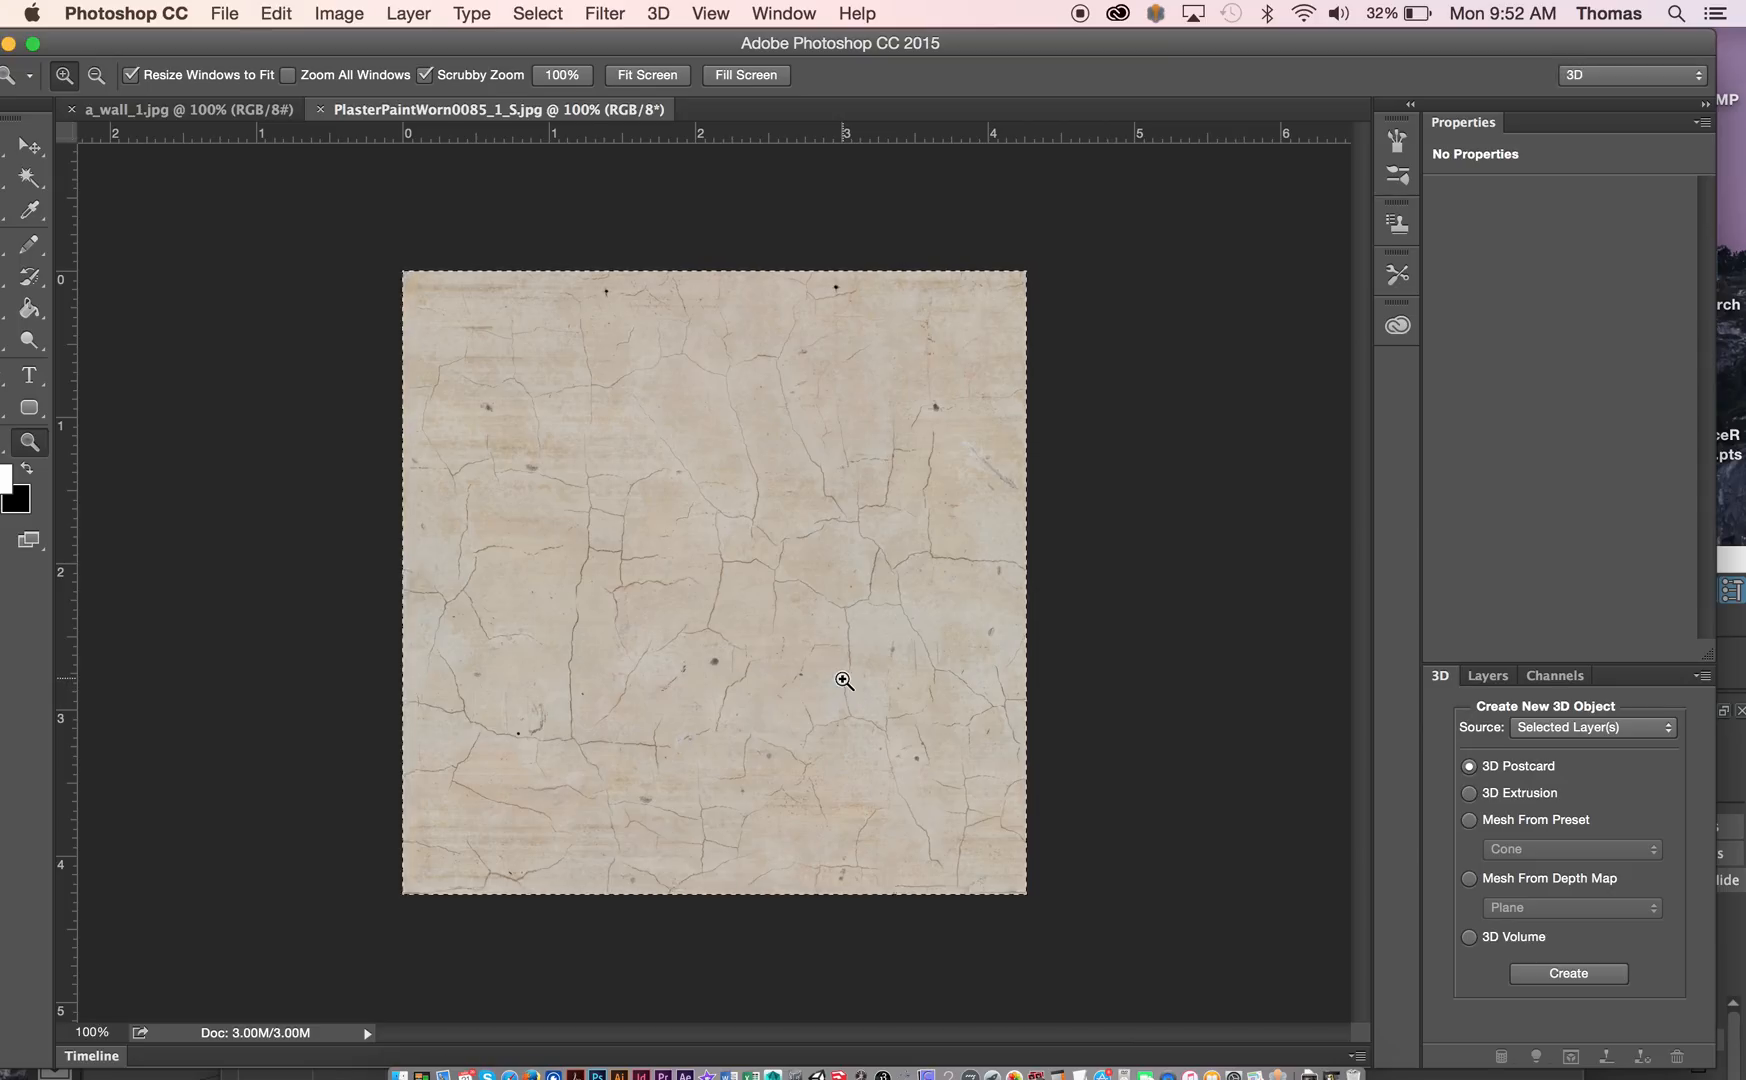
pyautogui.click(185, 110)
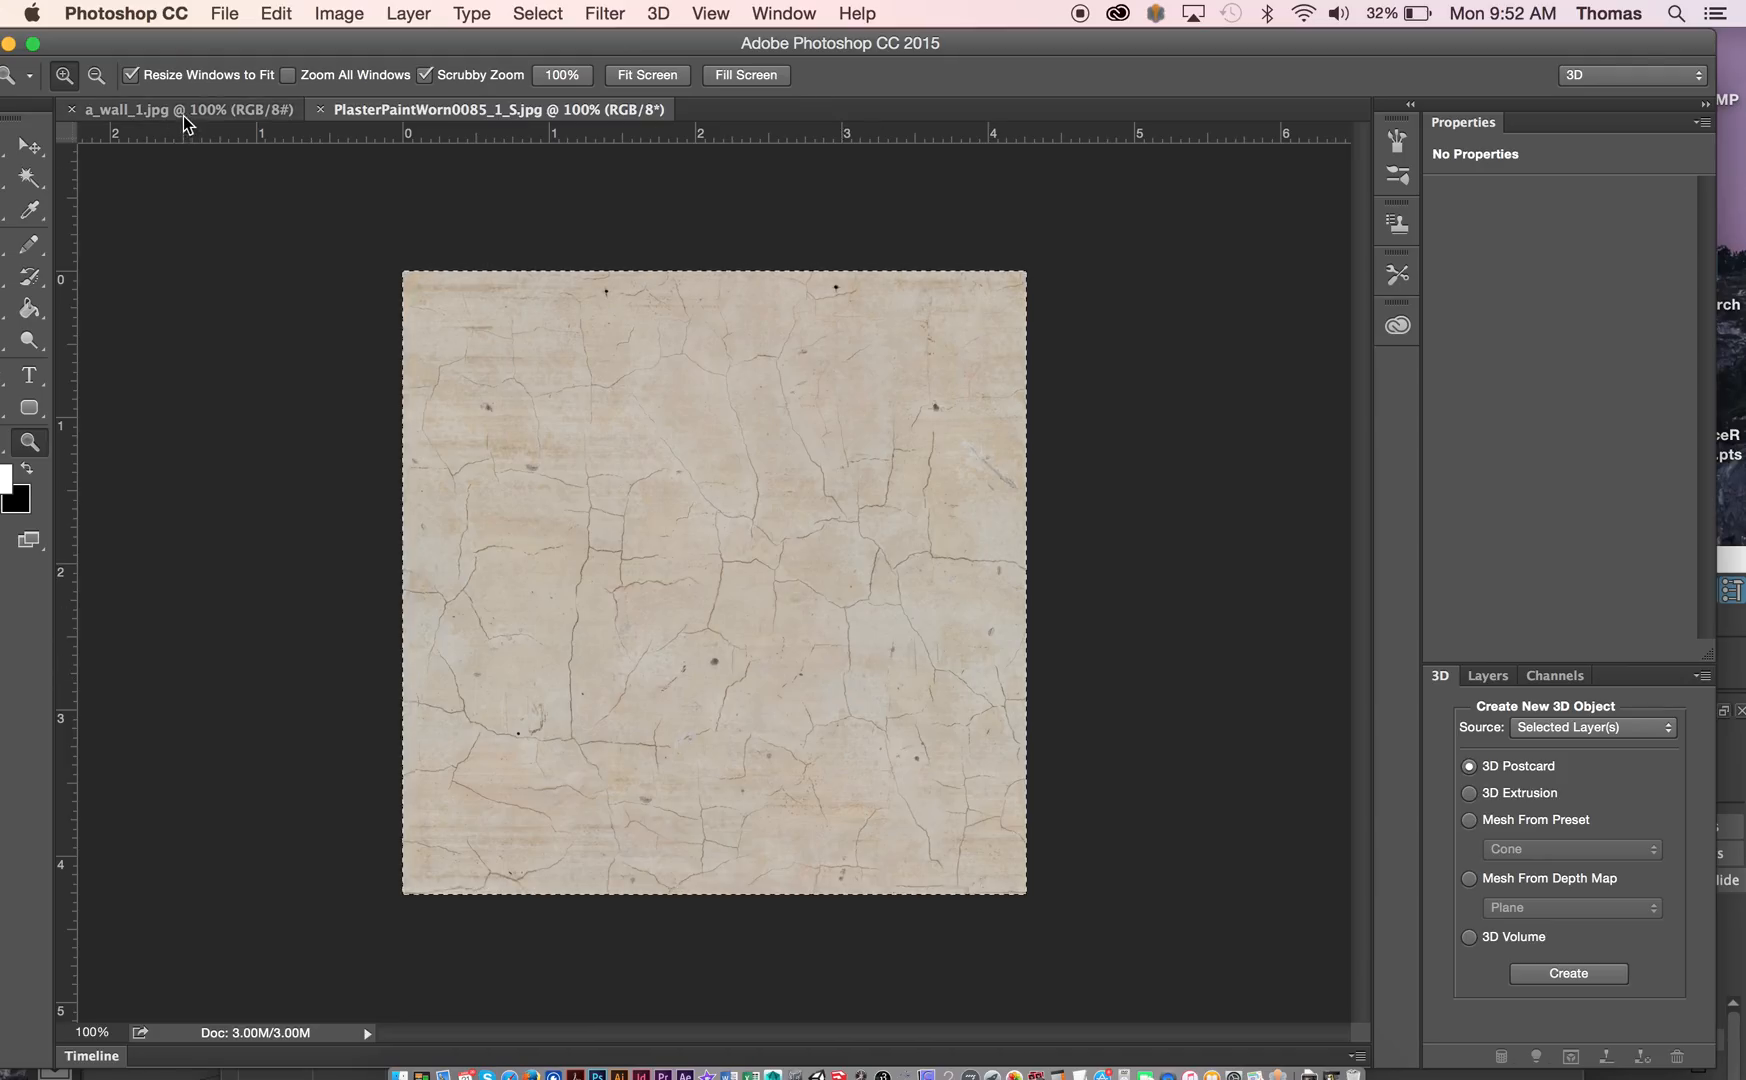
pyautogui.press('super+v')
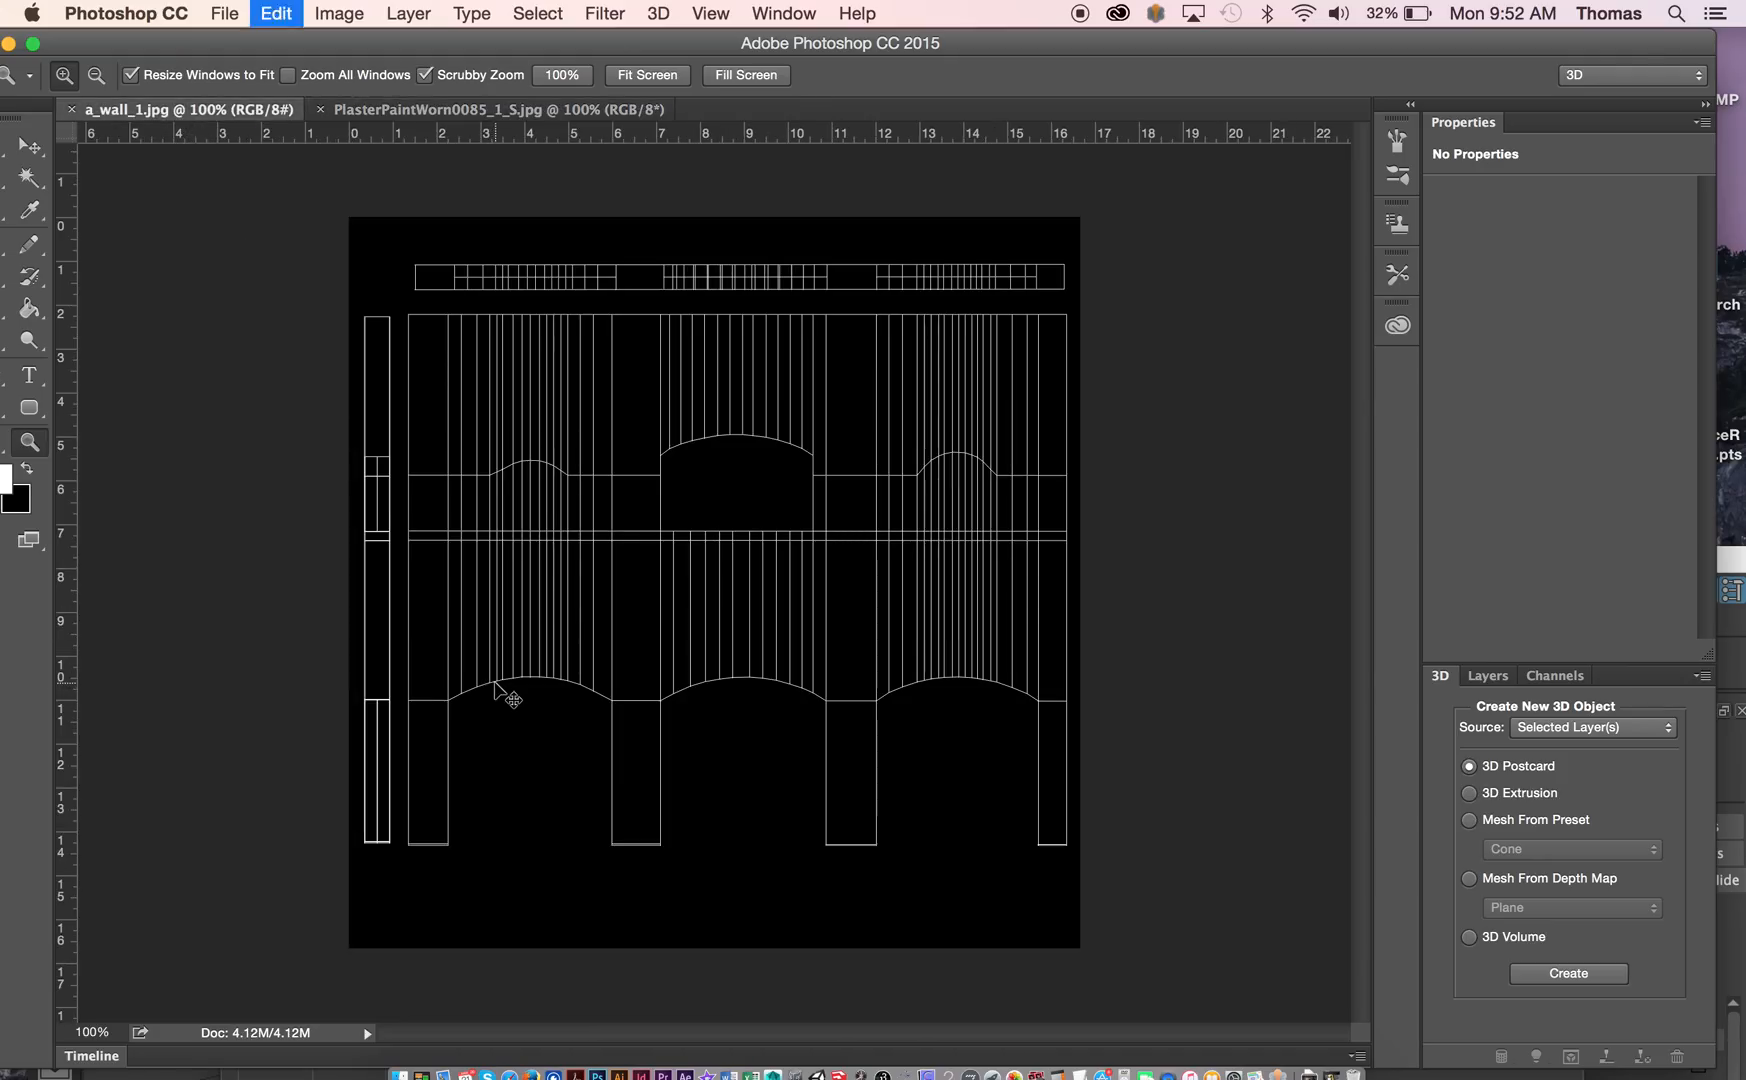
# Step: Scale the pasted plaster down to just over a third of the canvas width and fit it into the canvas's upper-left corner
pyautogui.press('super+t')
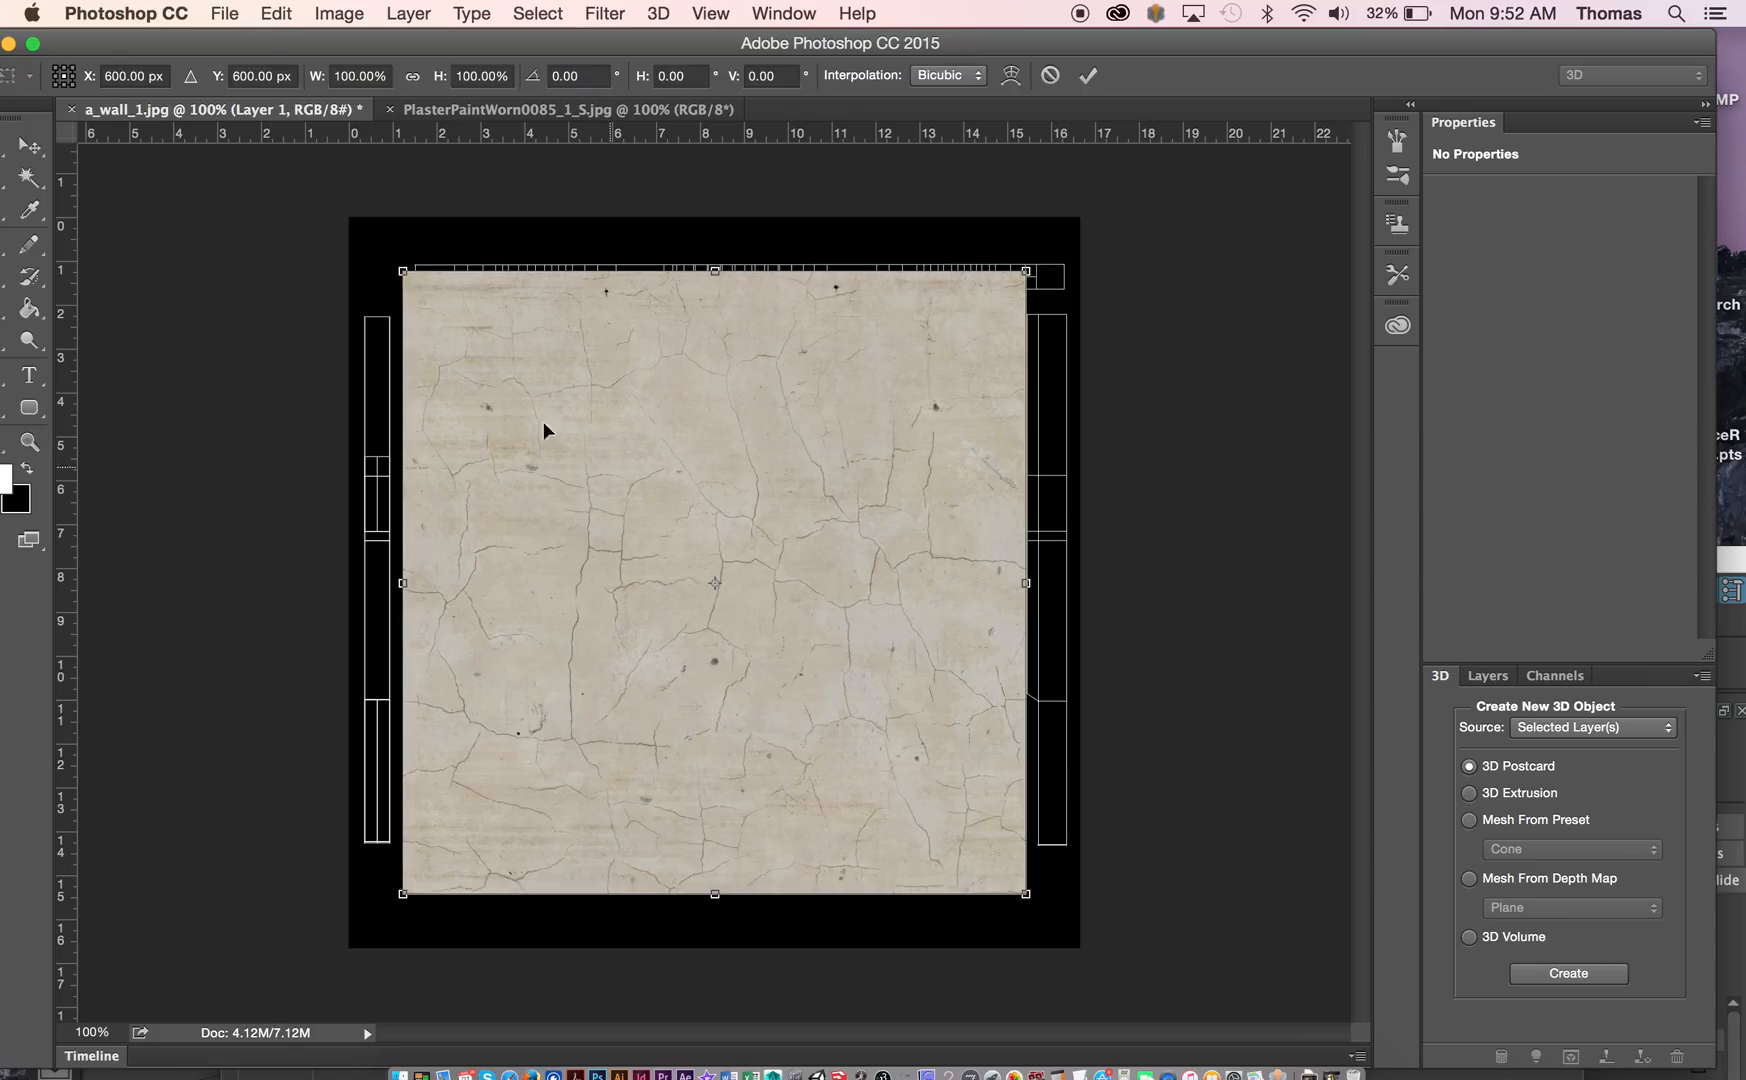
pyautogui.moveTo(401, 263); pyautogui.dragTo(372, 313)
pyautogui.press('Return')
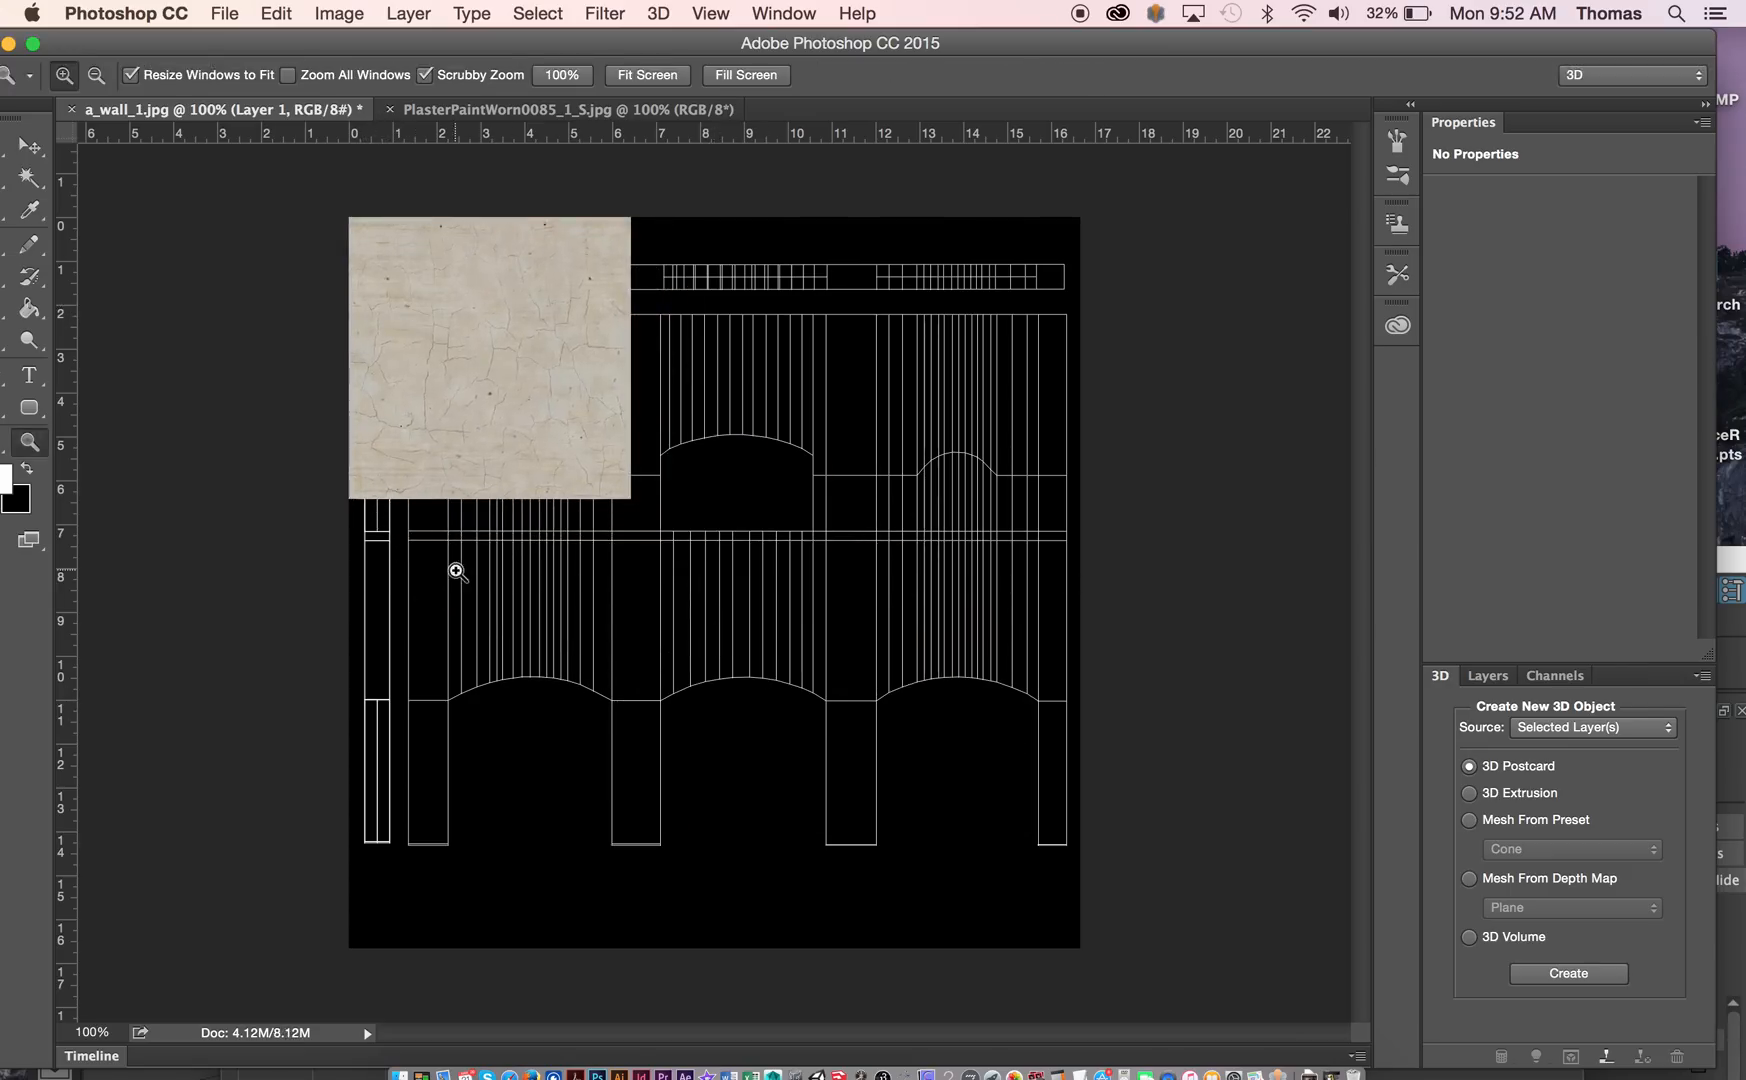
# Step: Duplicate the plaster tile twice side by side across the canvas's upper edge and merge the three tiles into one layer
pyautogui.click(41, 148)
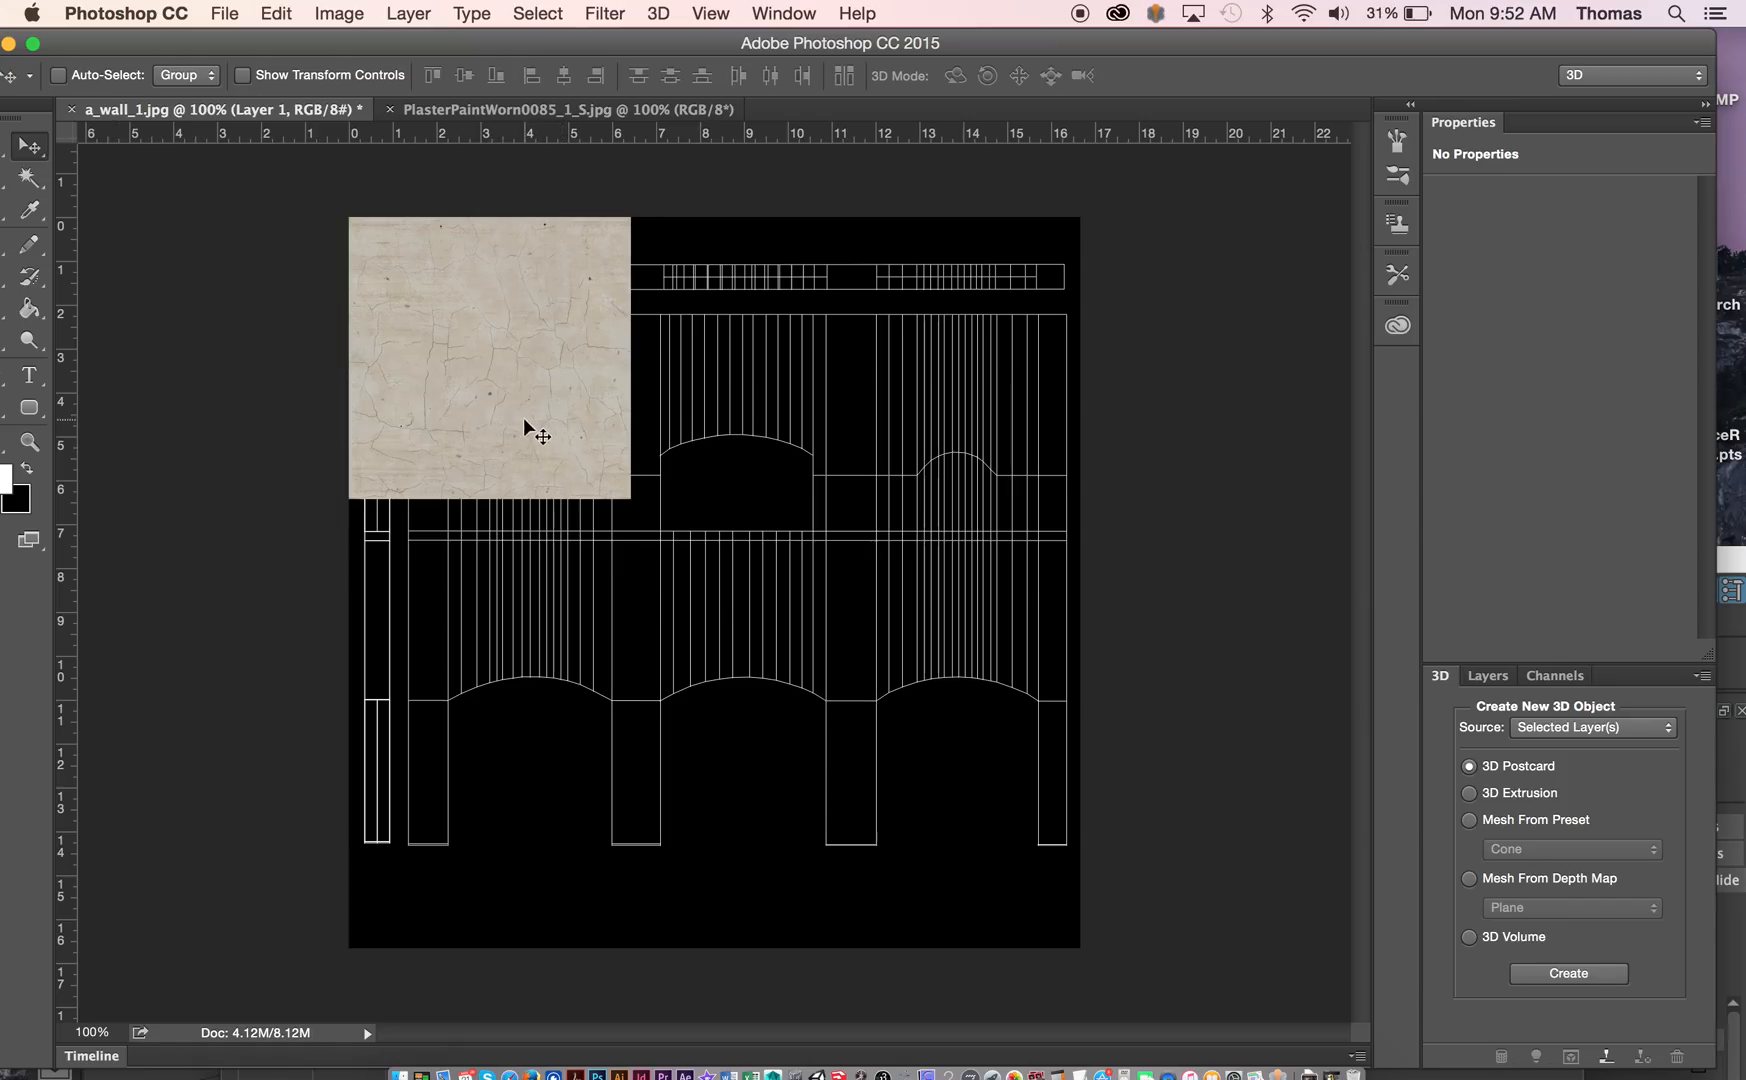
pyautogui.moveTo(518, 417); pyautogui.dragTo(1048, 394)
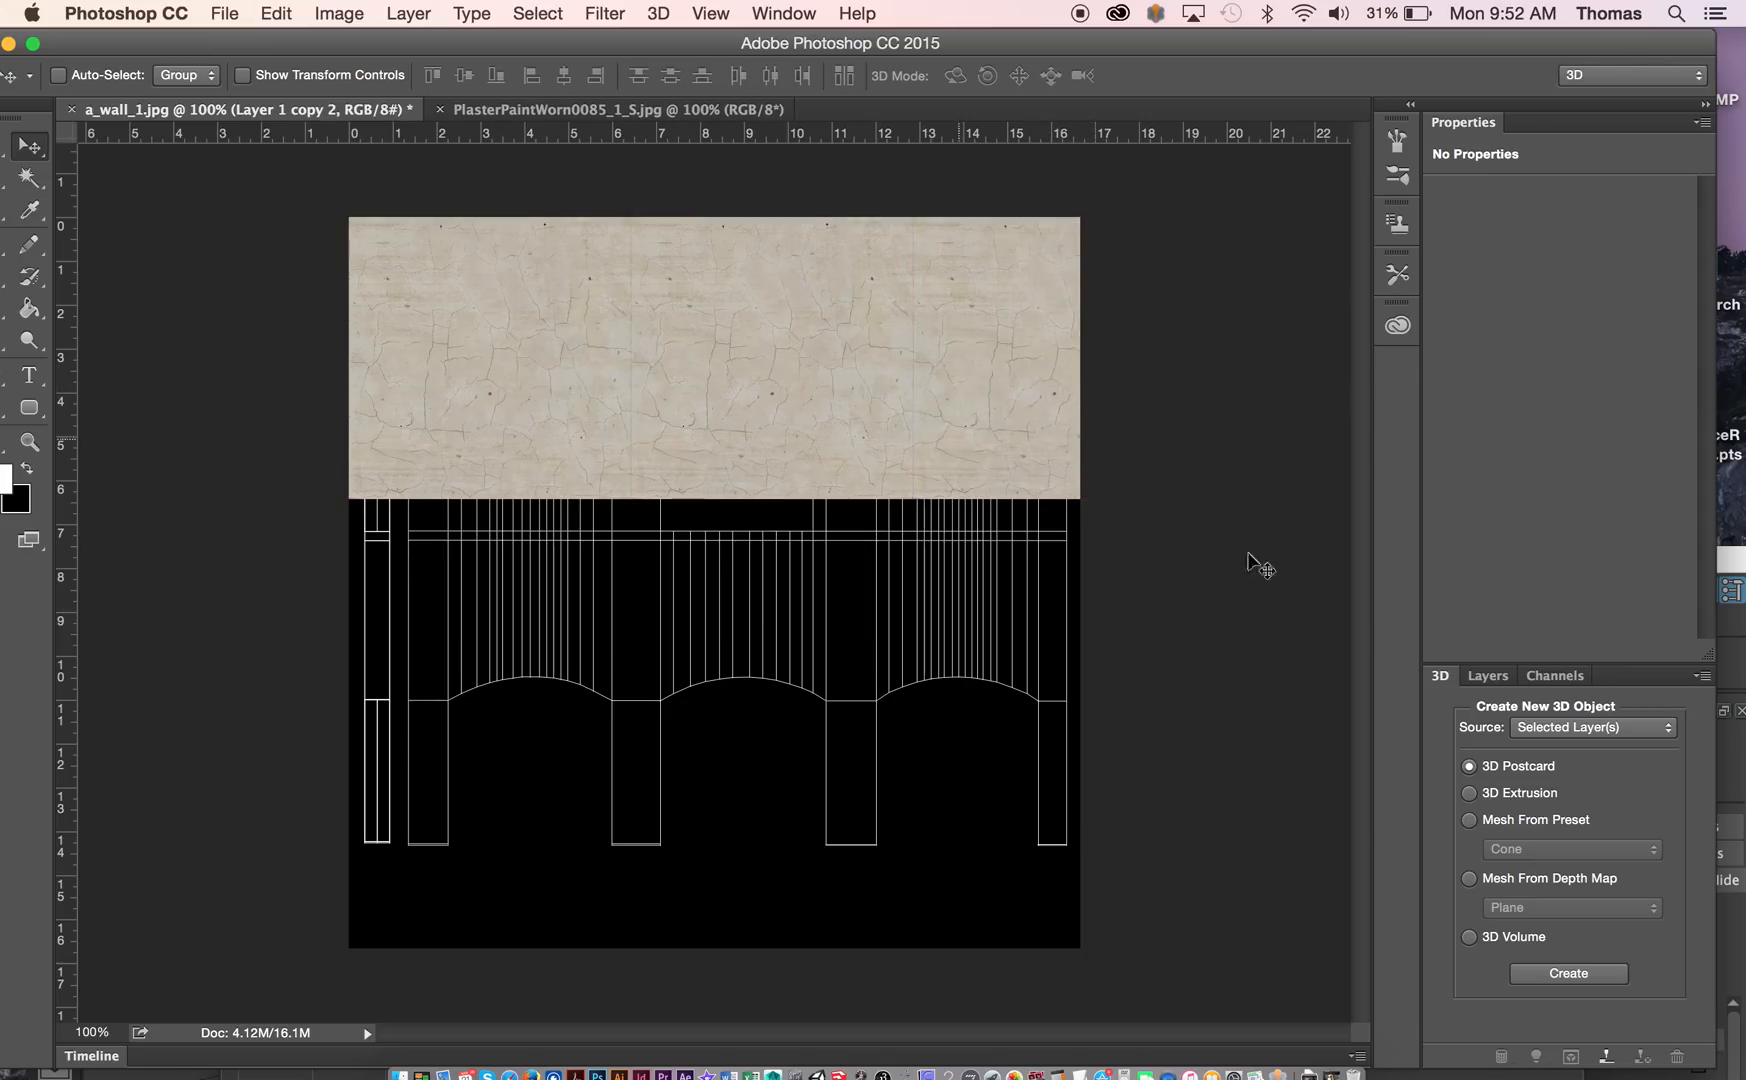
pyautogui.click(1489, 675)
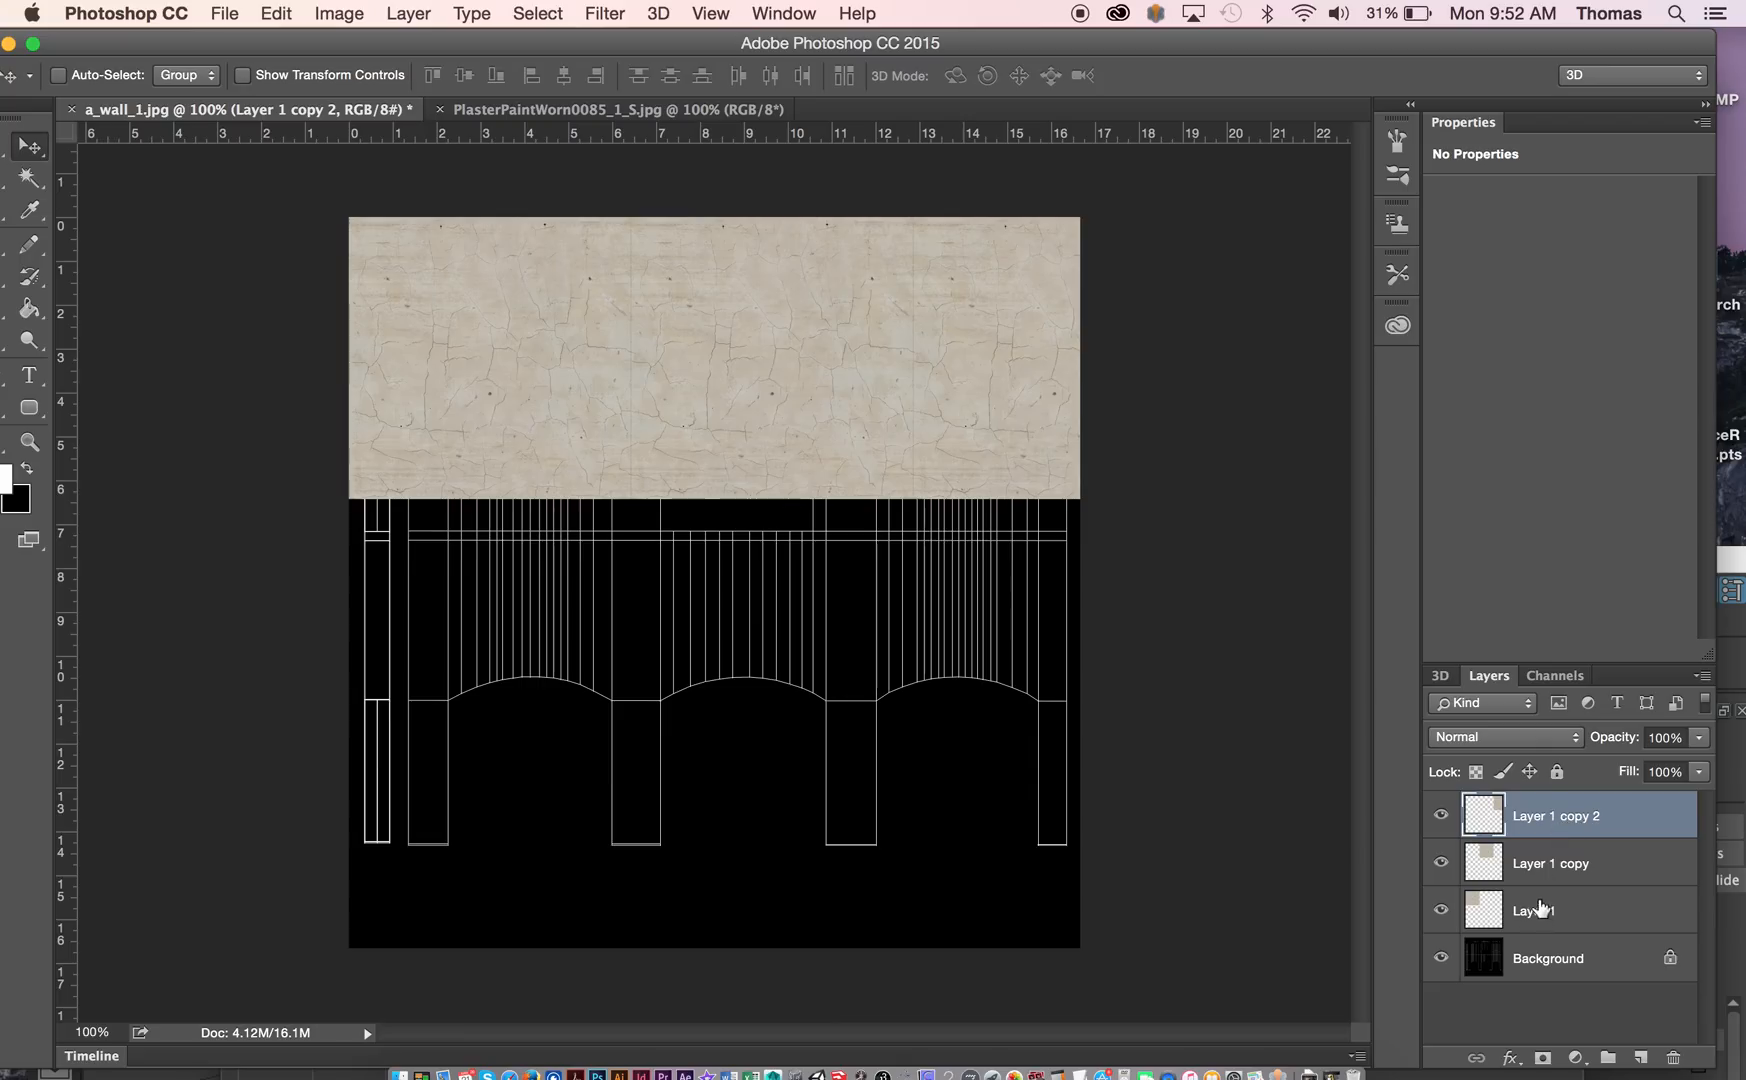
pyautogui.press('super+e')
pyautogui.press('super+e')
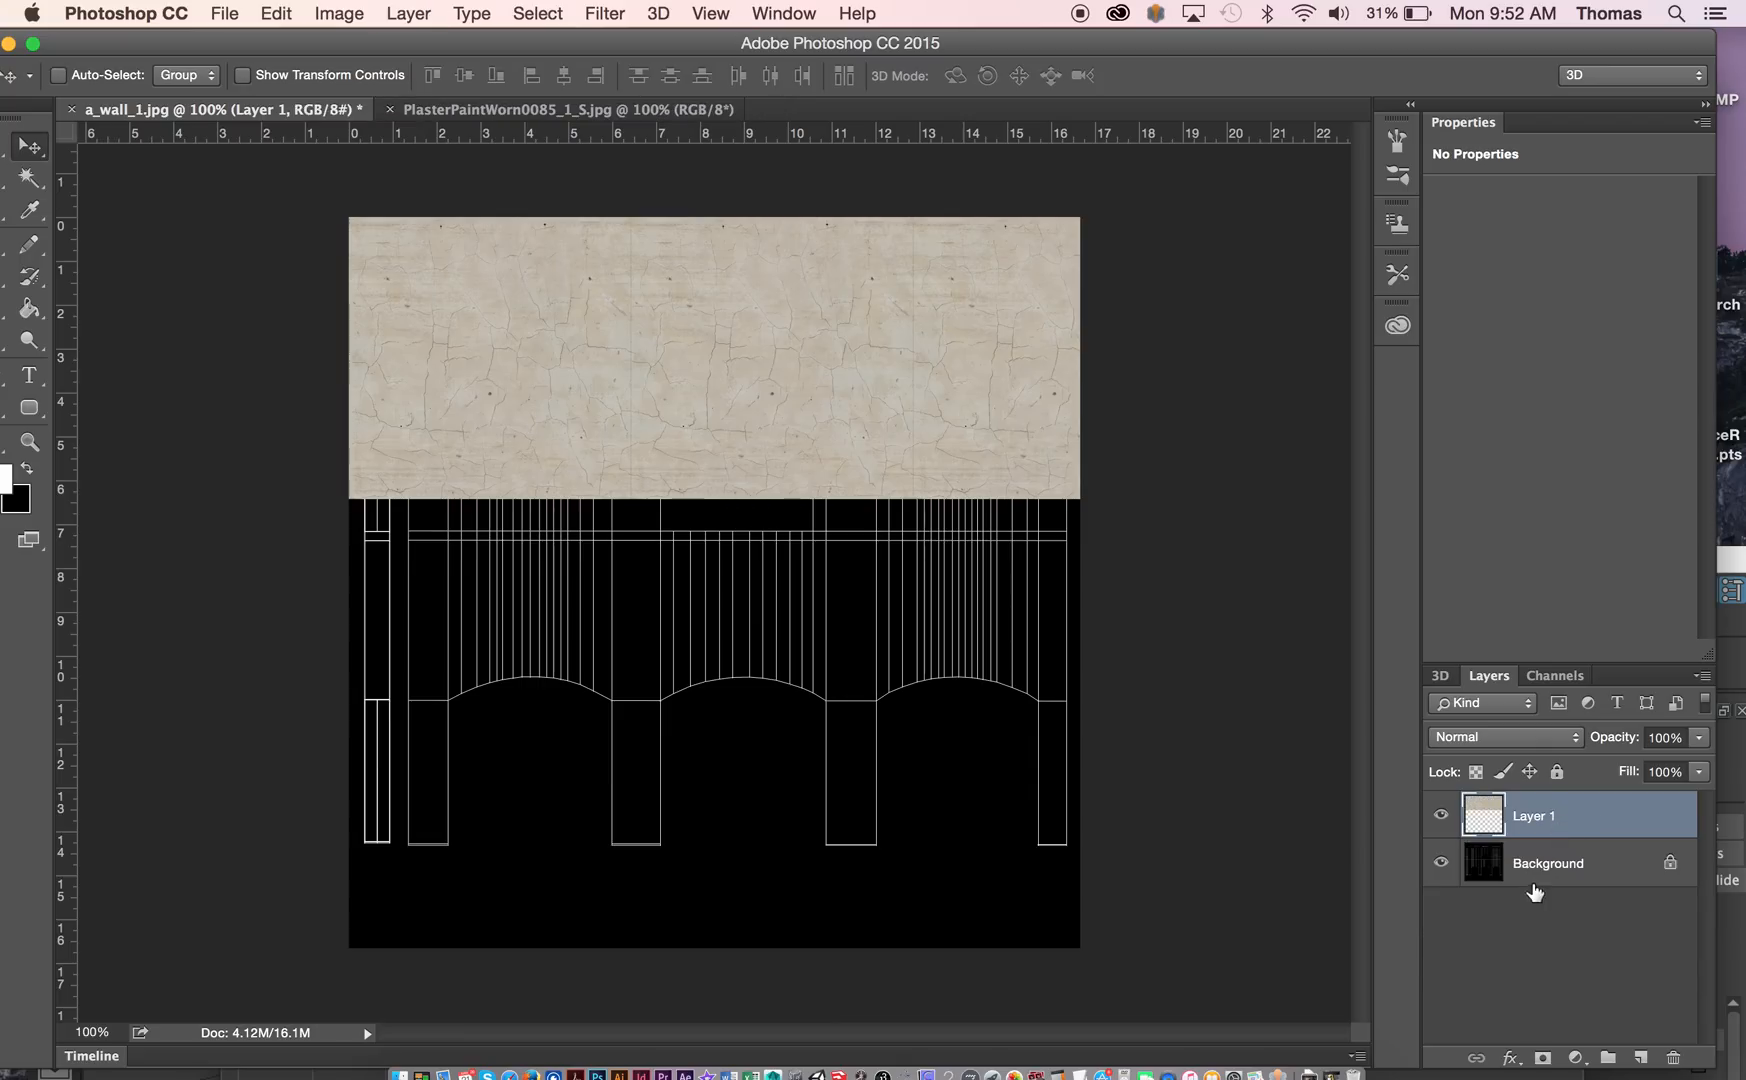
# Step: Duplicate the plaster strip downward until it covers the whole UV layout and merge all the copies into Layer 1
pyautogui.moveTo(840, 449); pyautogui.dragTo(829, 730)
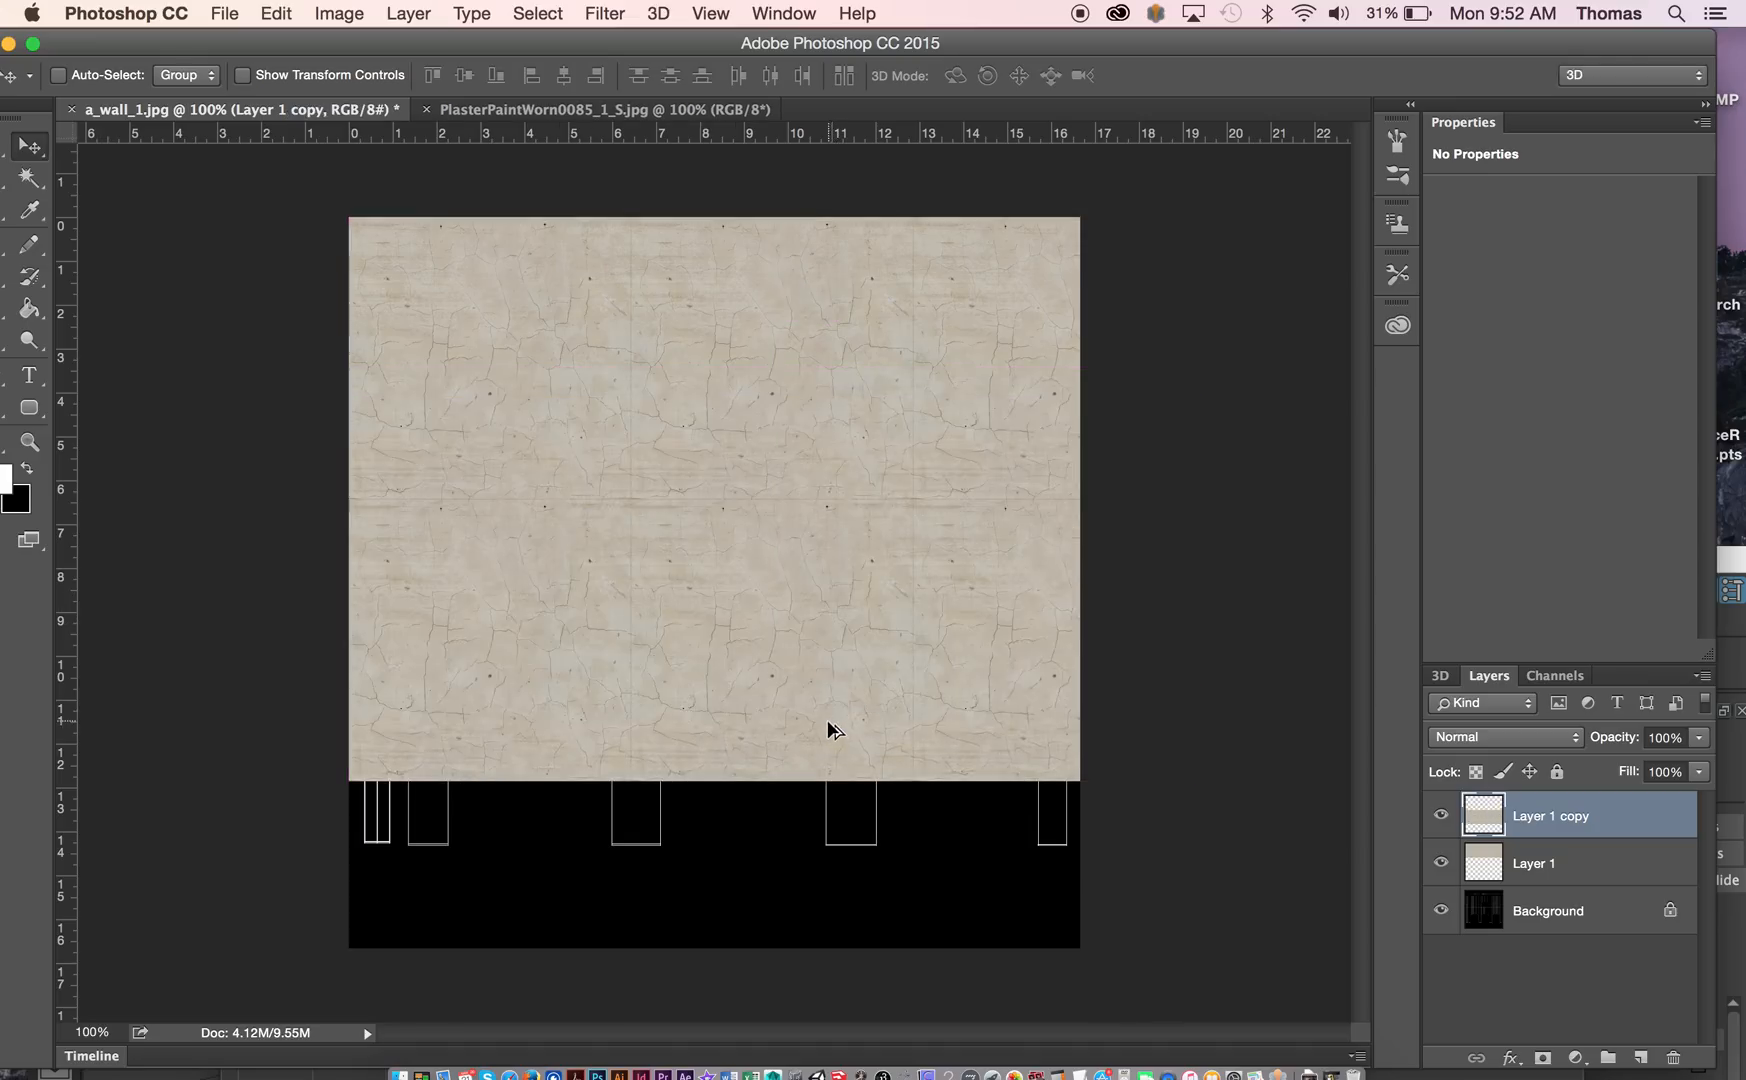
pyautogui.press('super+e')
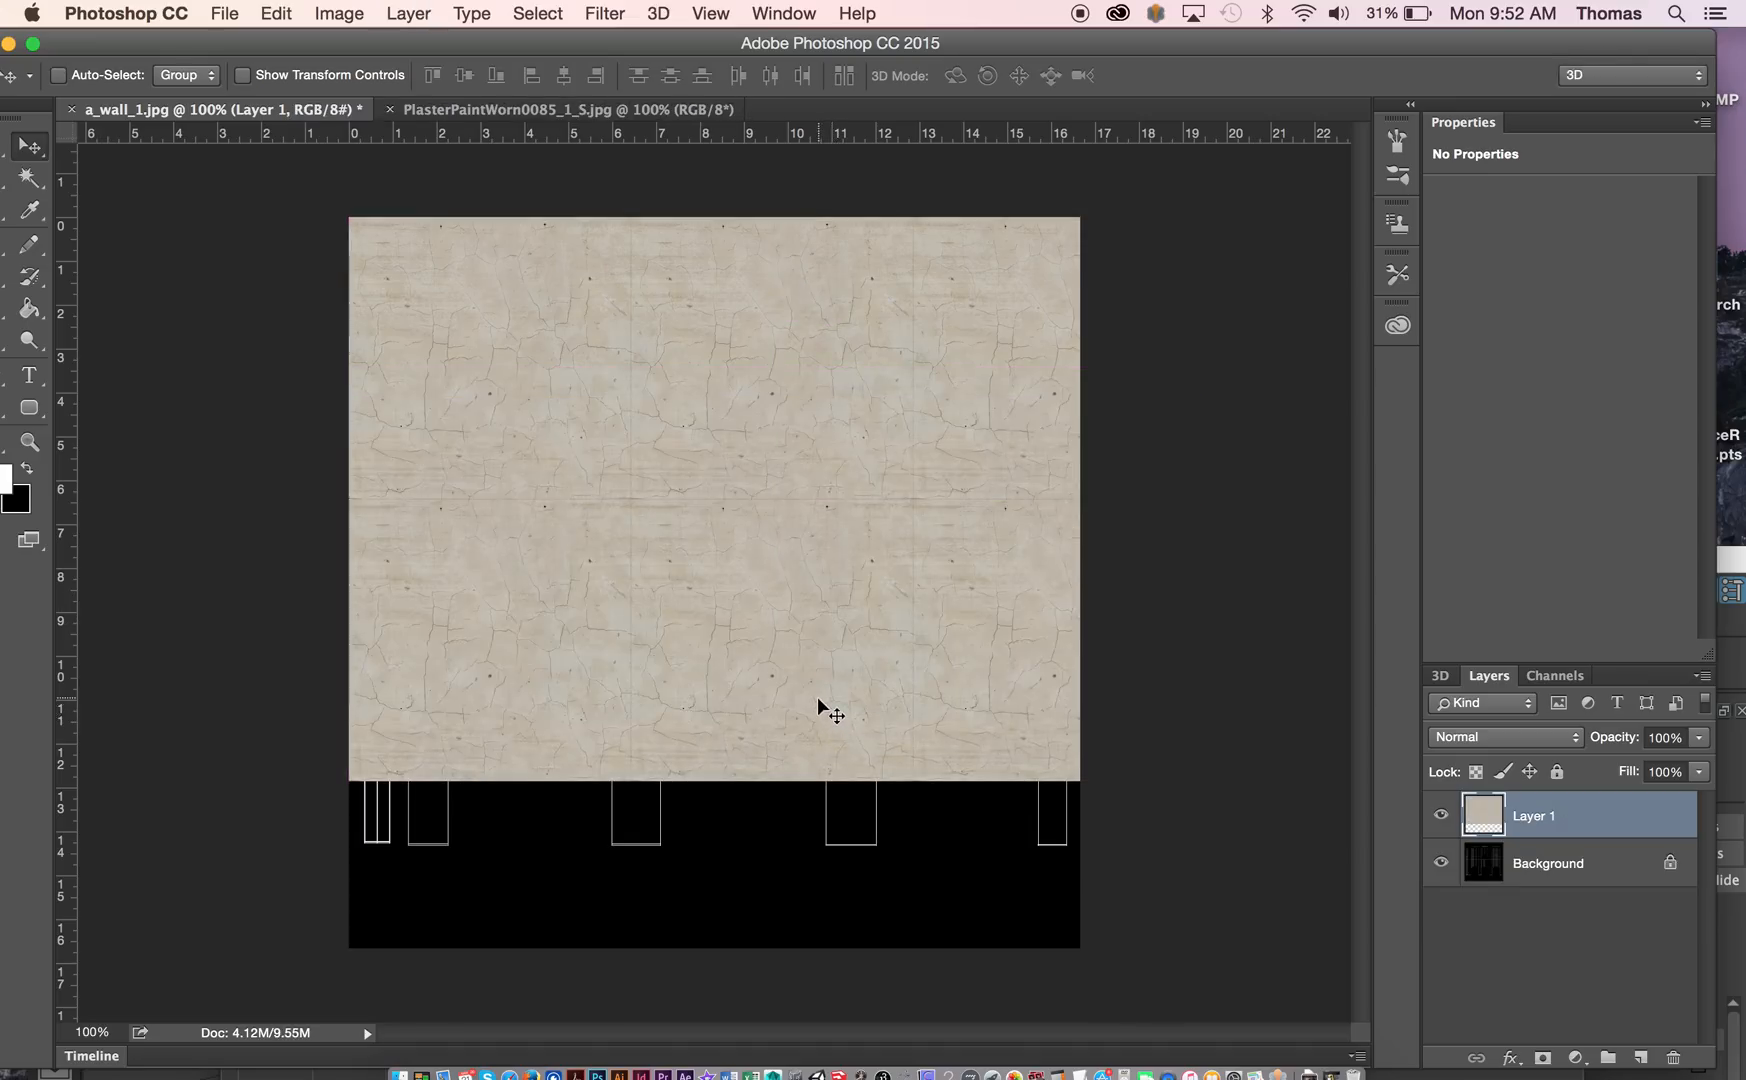
pyautogui.moveTo(762, 551); pyautogui.dragTo(772, 1005)
pyautogui.moveTo(840, 706); pyautogui.dragTo(814, 815)
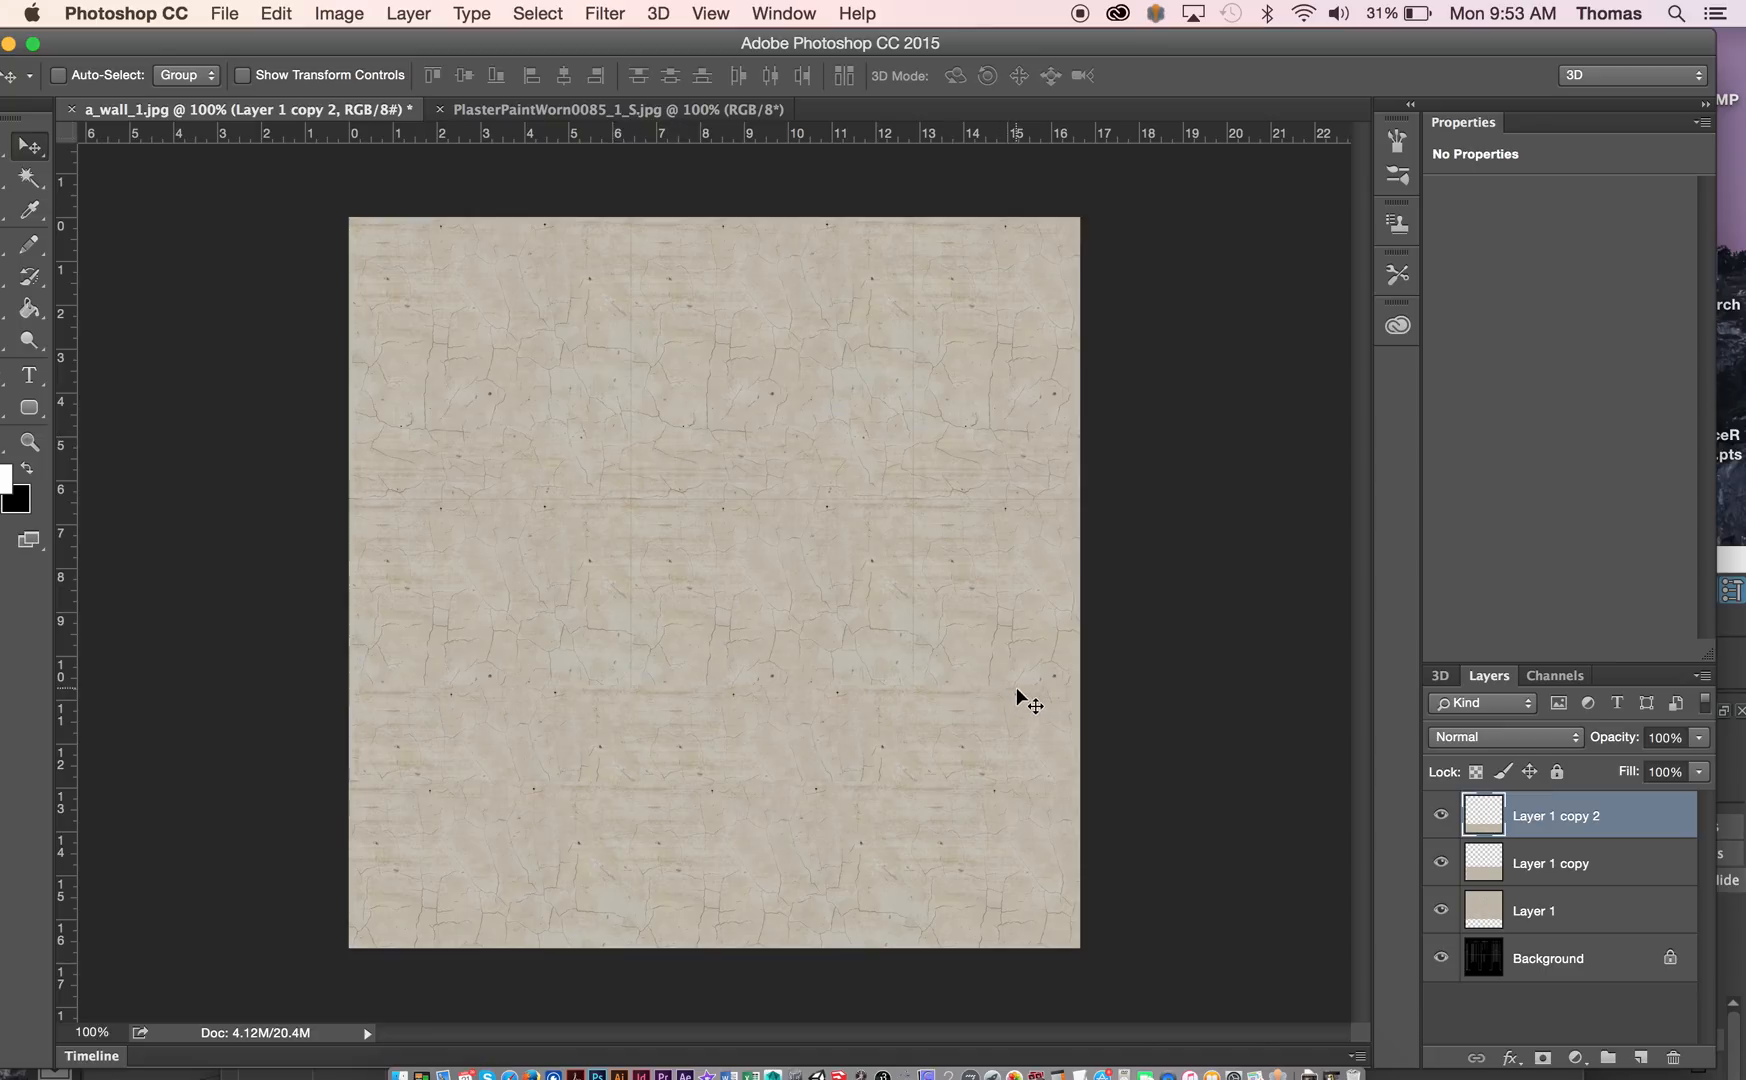
pyautogui.press('BackSpace')
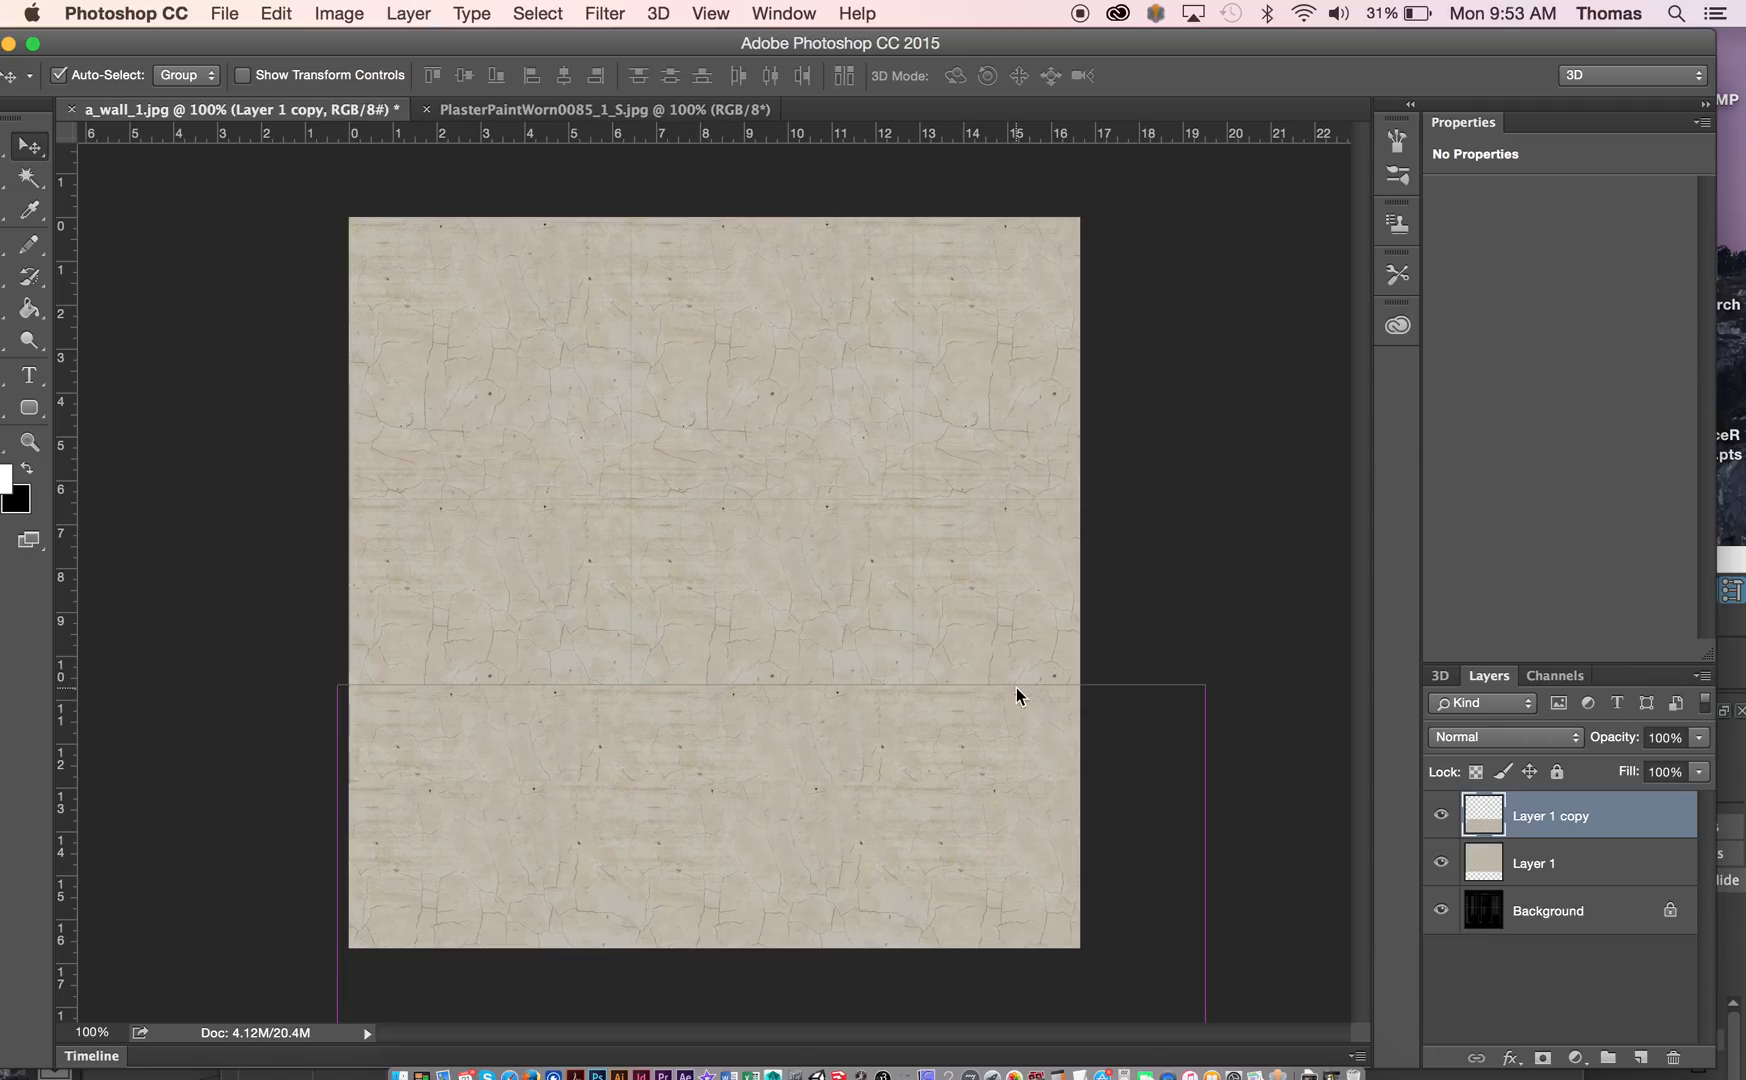
pyautogui.press('BackSpace')
# Step: Compare the plaster with the UV layout beneath by toggling Layer 1's visibility, and lower that layer's opacity to 44%
pyautogui.click(1440, 818)
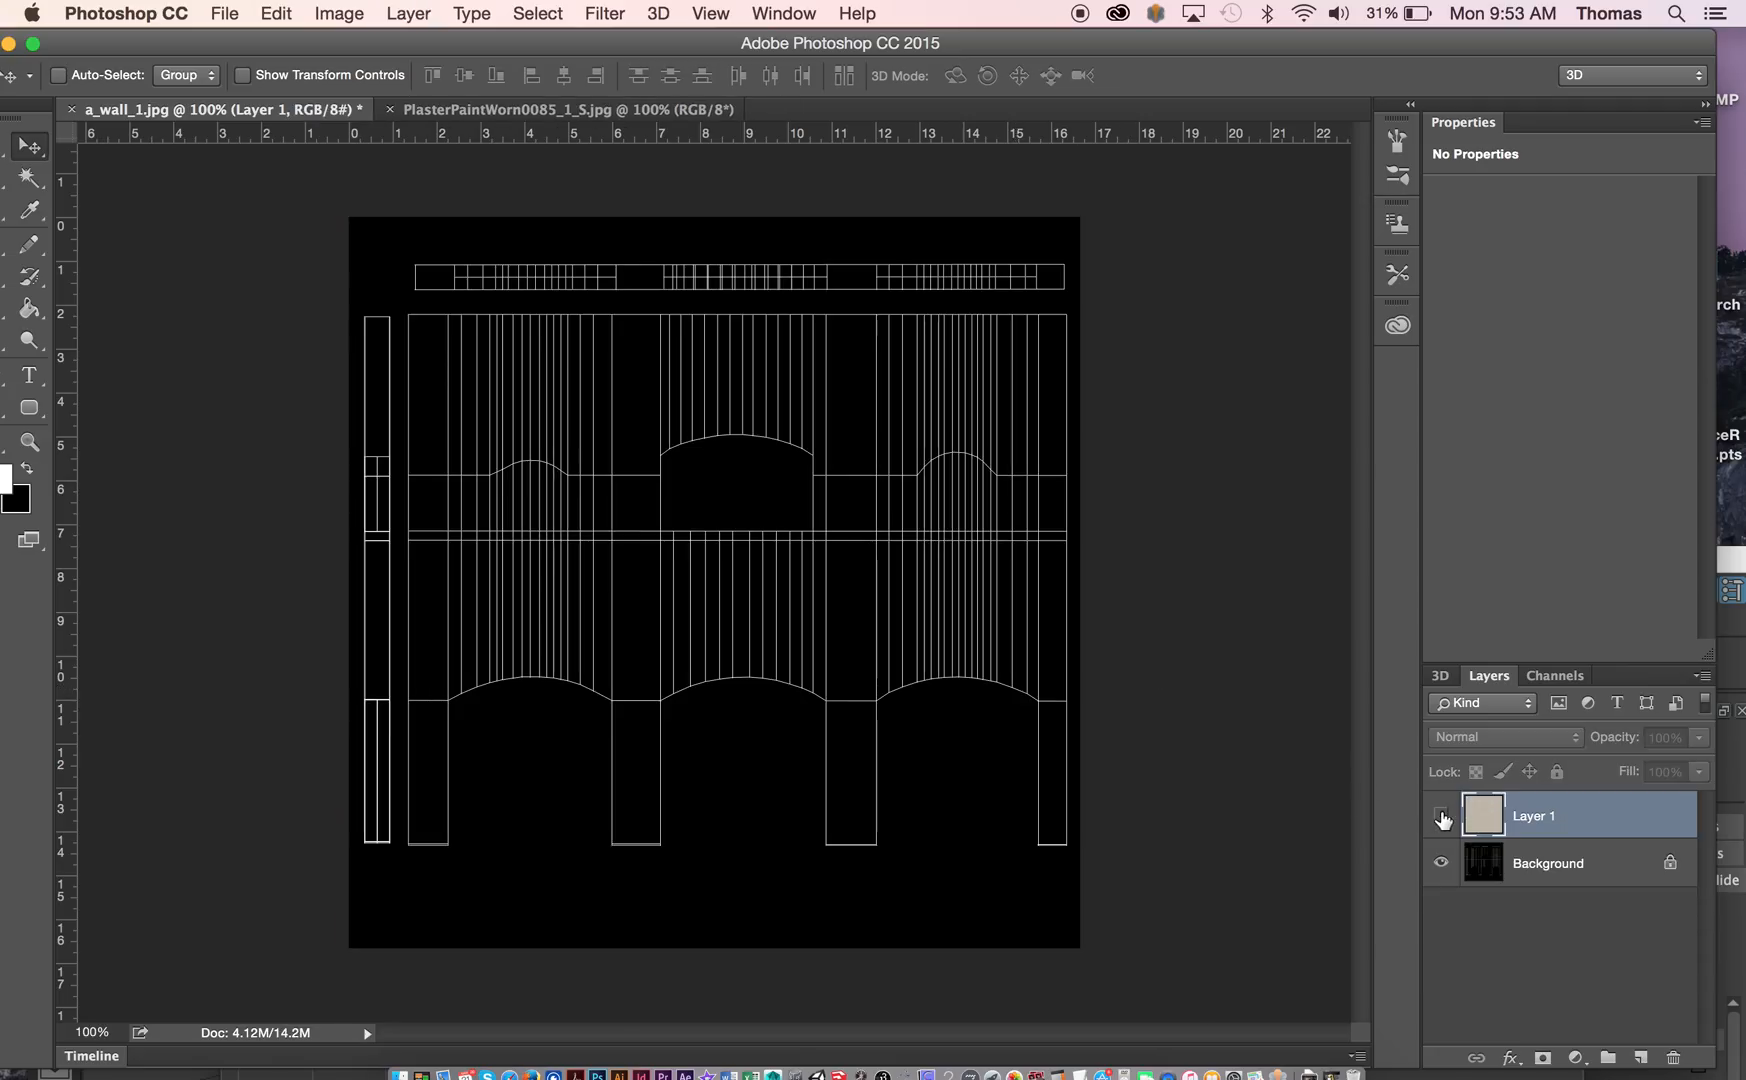
pyautogui.click(1441, 817)
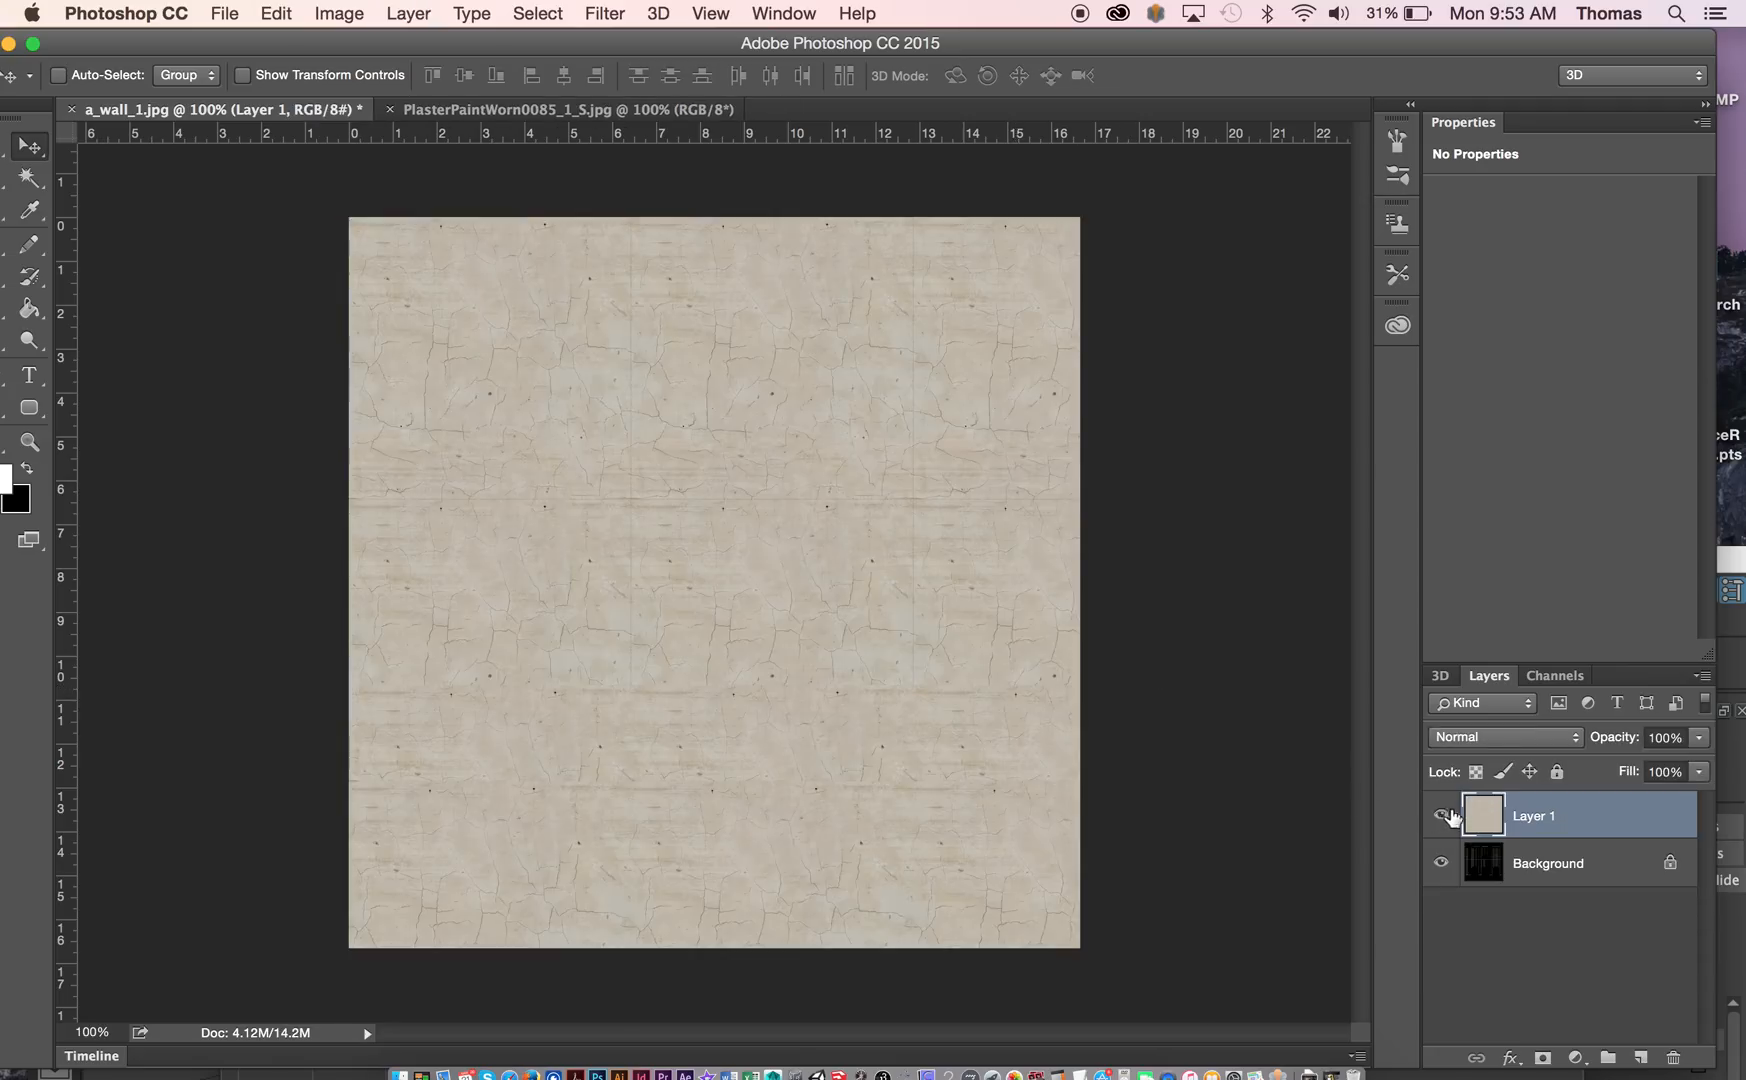
pyautogui.click(1700, 739)
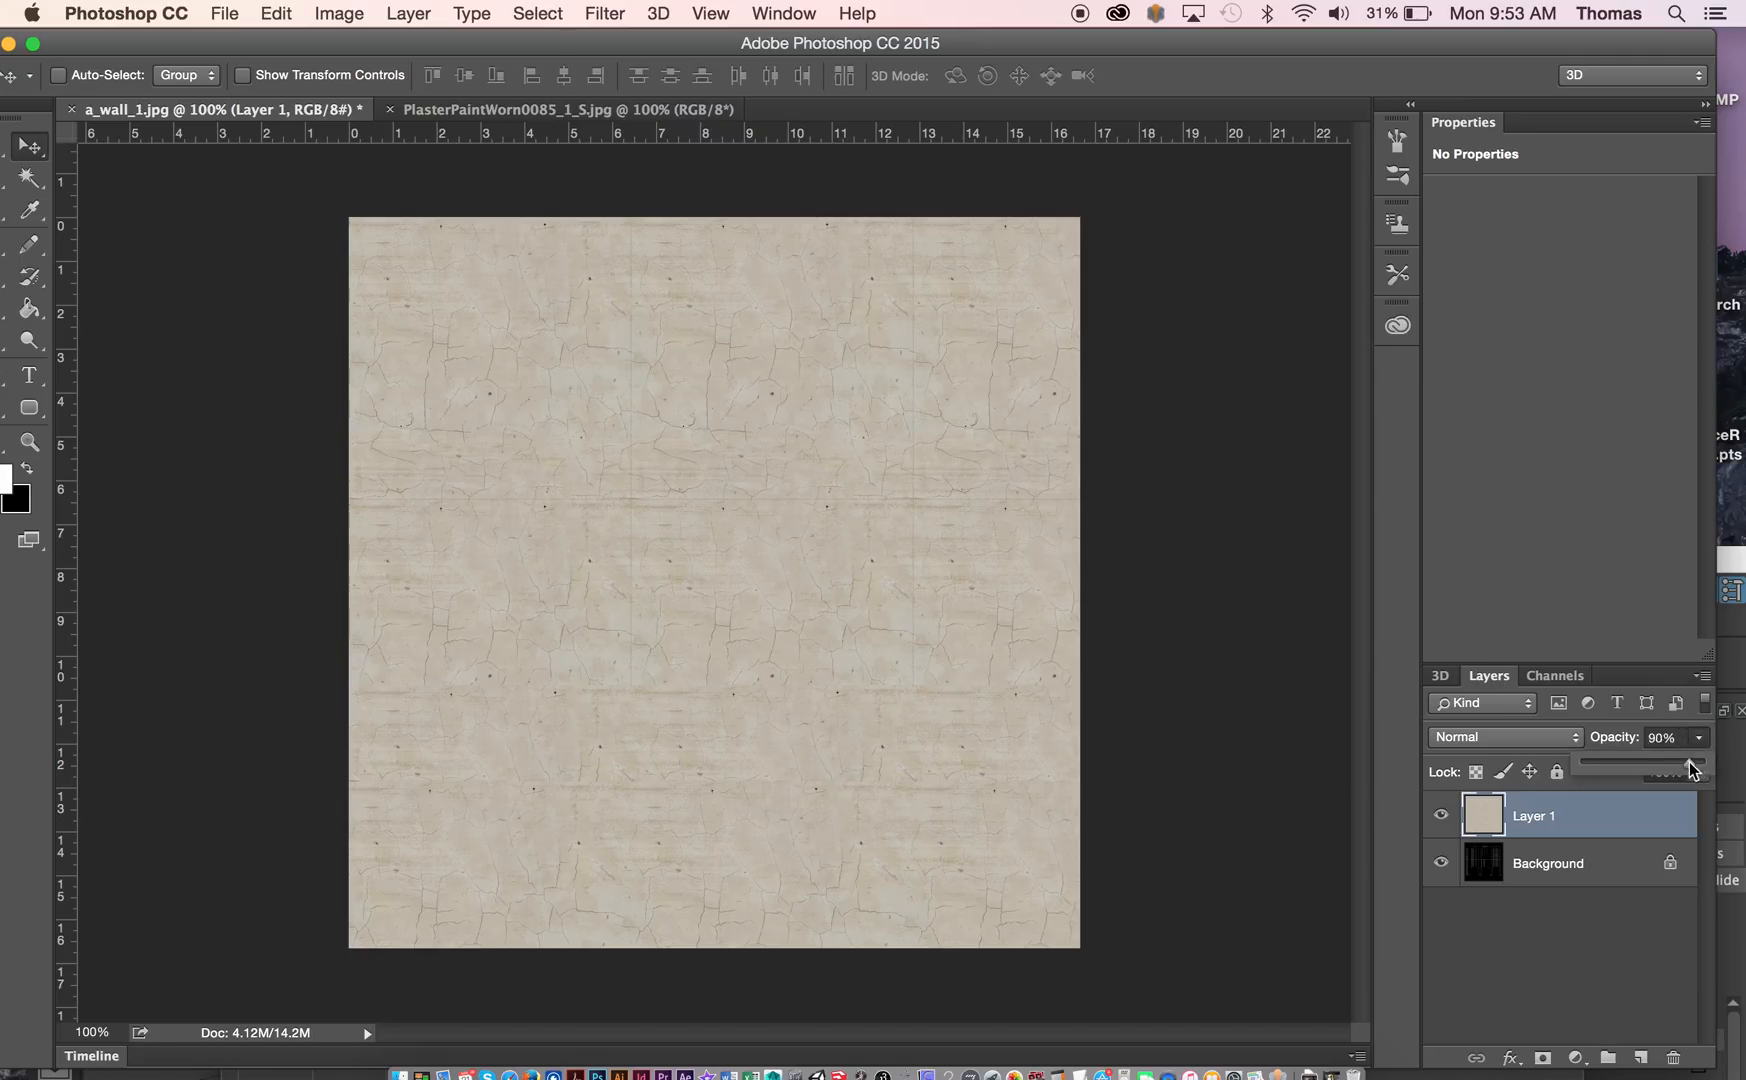
pyautogui.moveTo(1640, 768); pyautogui.dragTo(1636, 765)
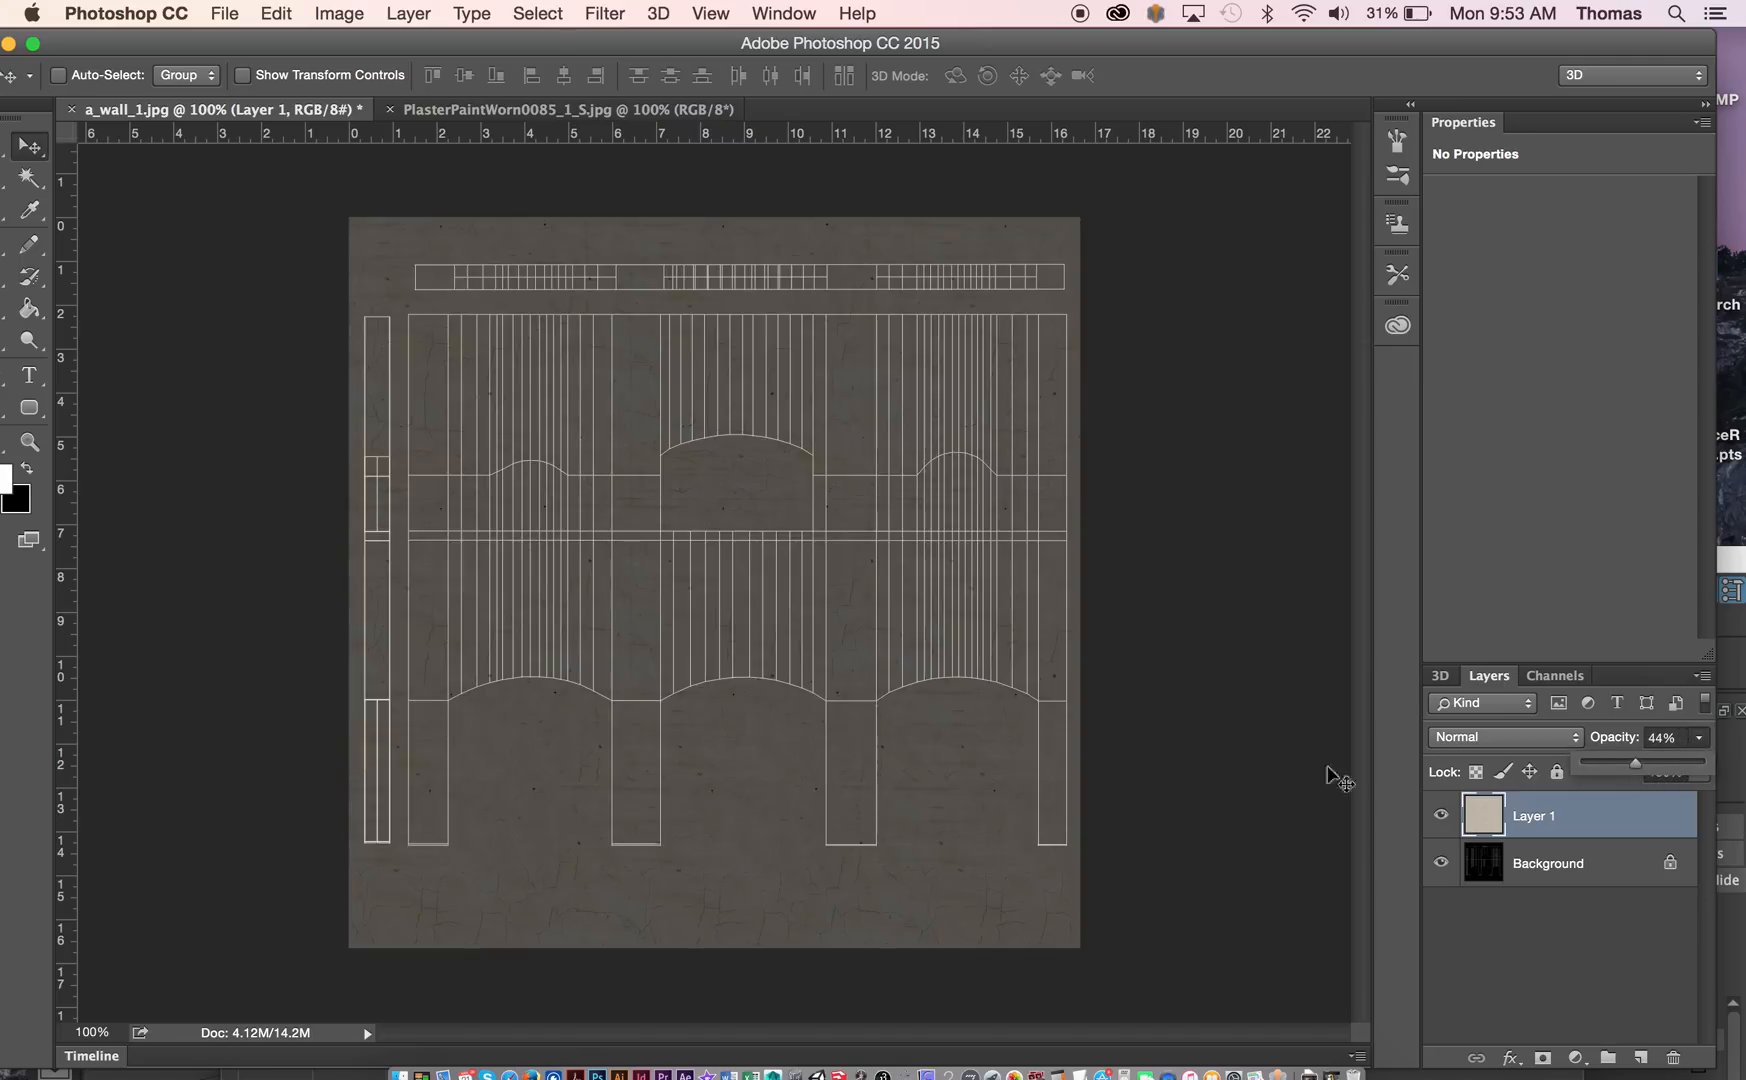
# Step: Switch to Firefox and open the textures.com website
pyautogui.click(531, 1074)
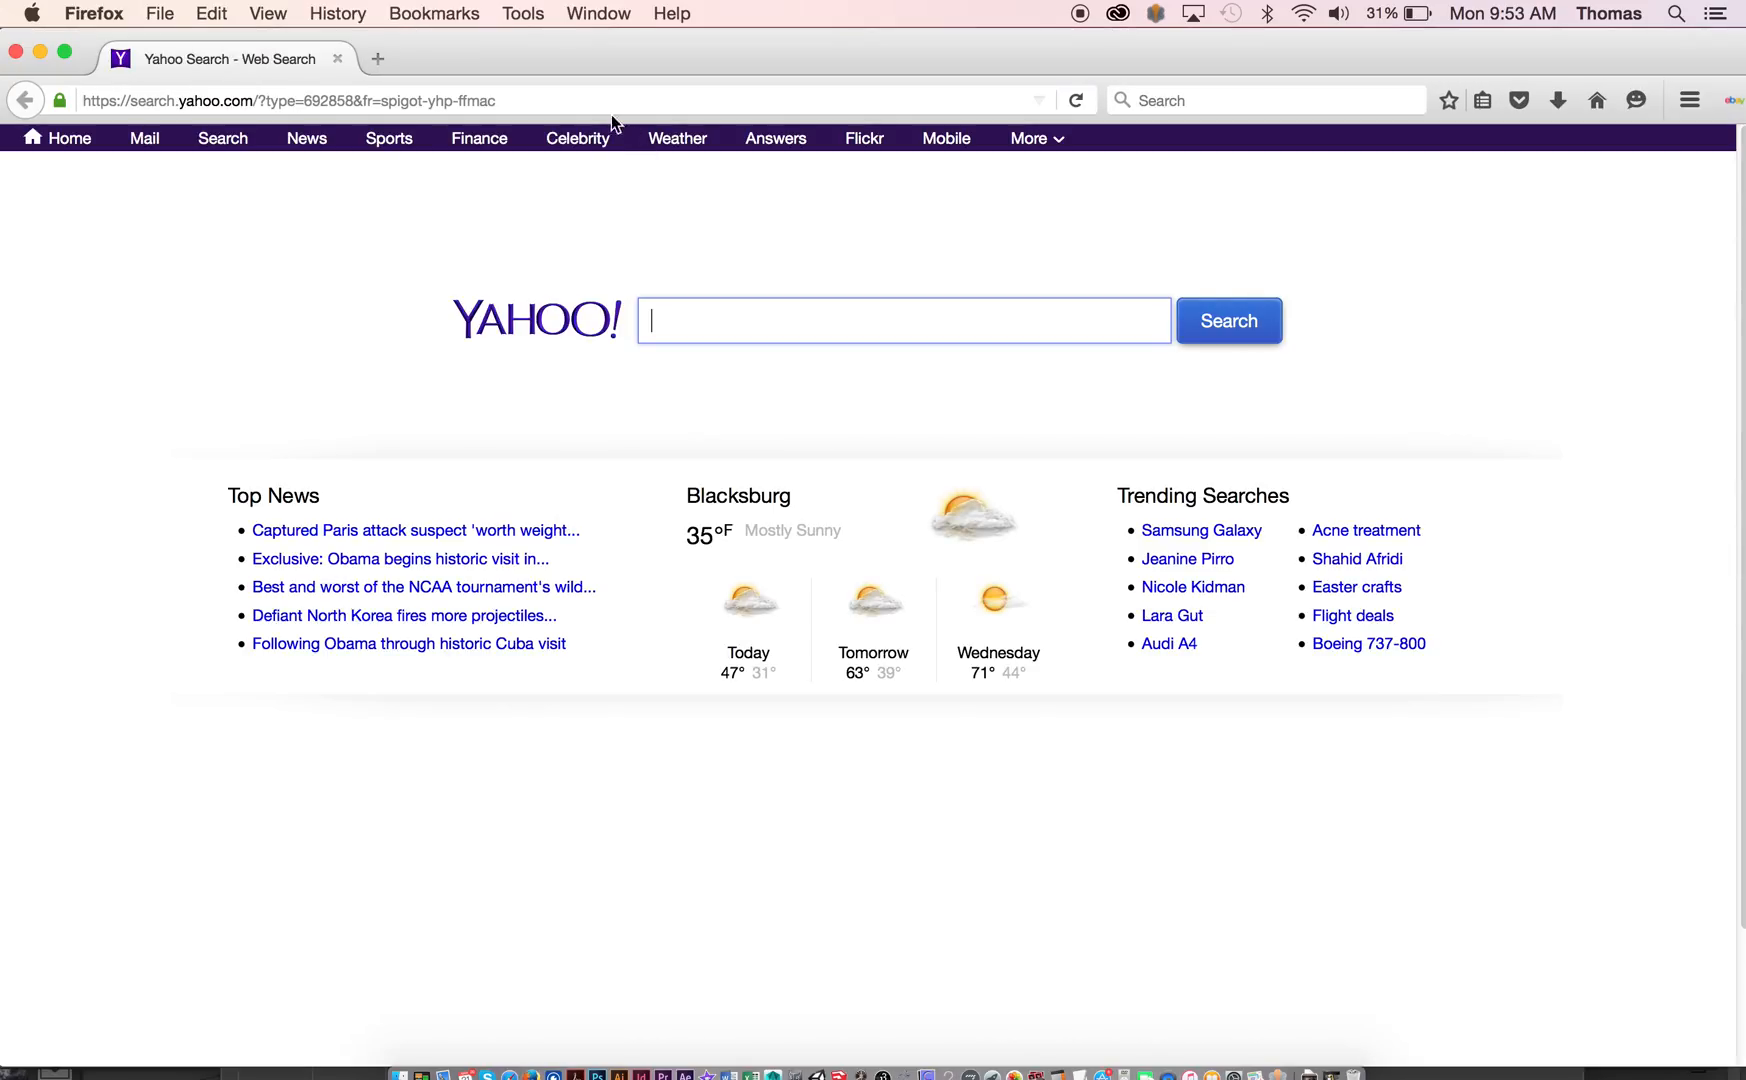
pyautogui.click(585, 98)
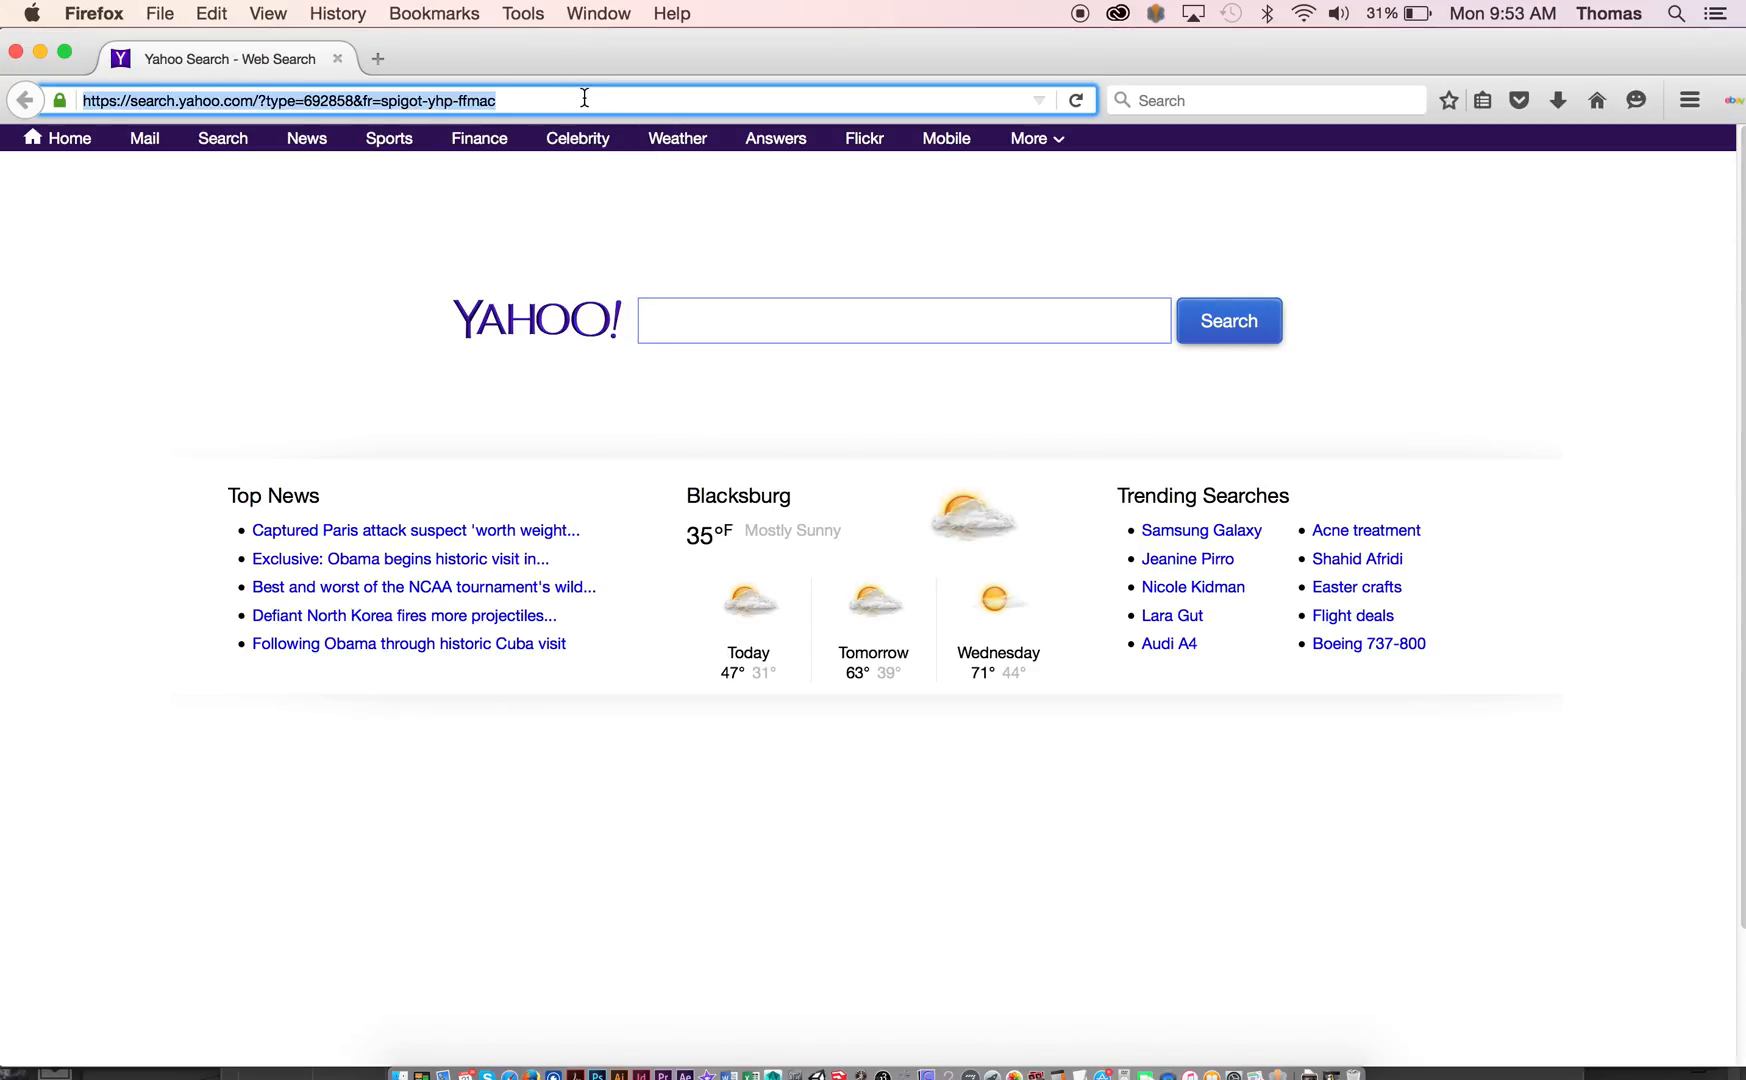
pyautogui.write('textures.com/')
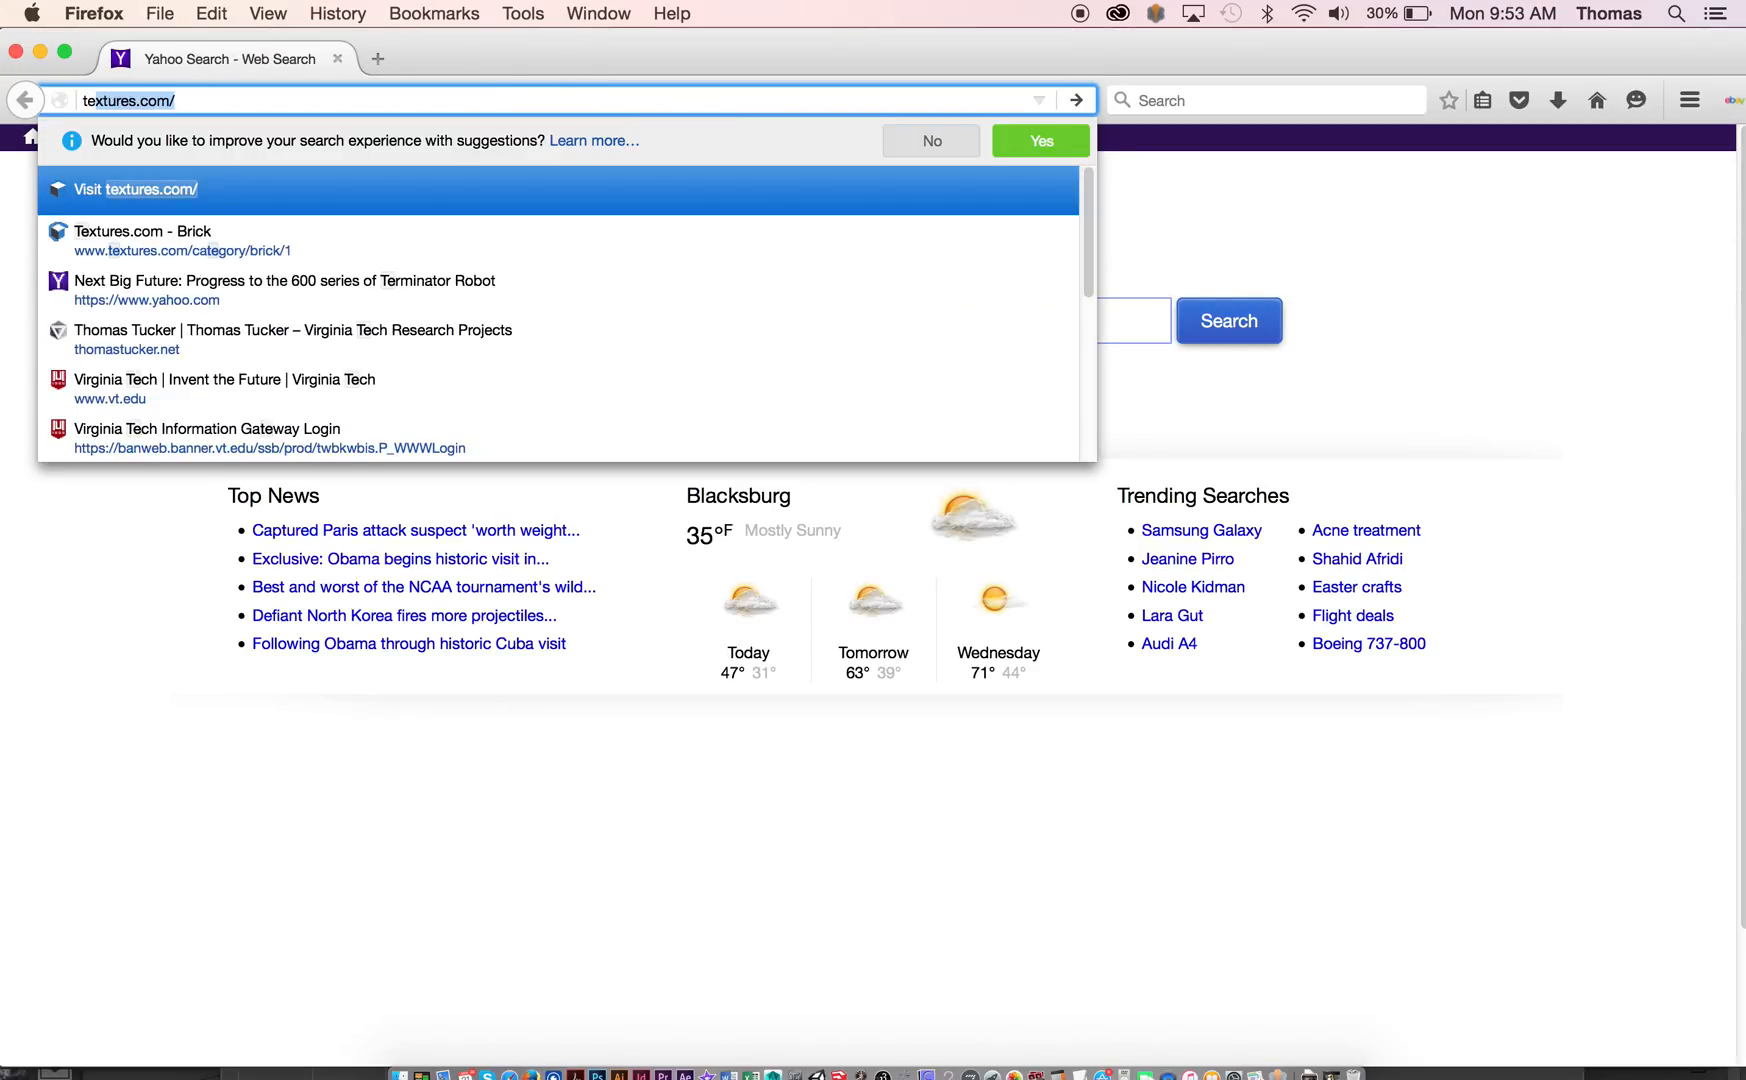
pyautogui.press('Return')
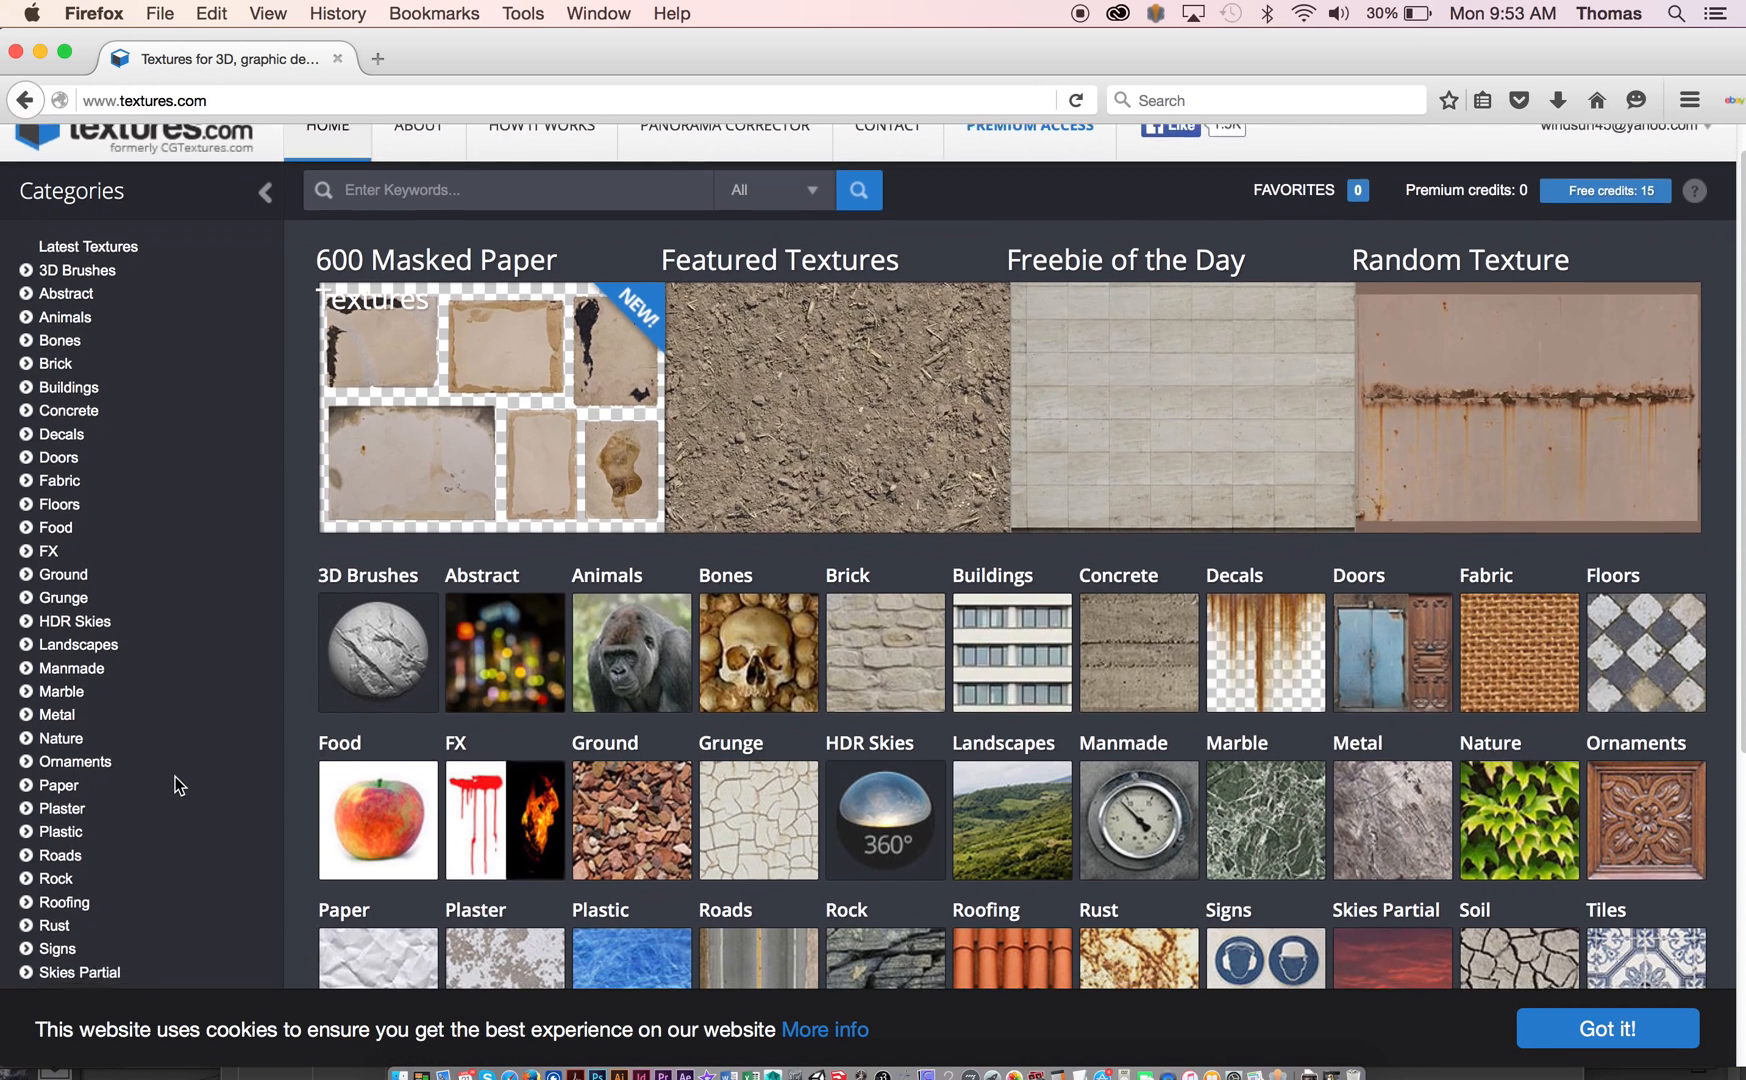
# Step: Look over the texture categories and search the site for "stains"
pyautogui.scroll(-3, 180, 785)
pyautogui.scroll(-1, 176, 782)
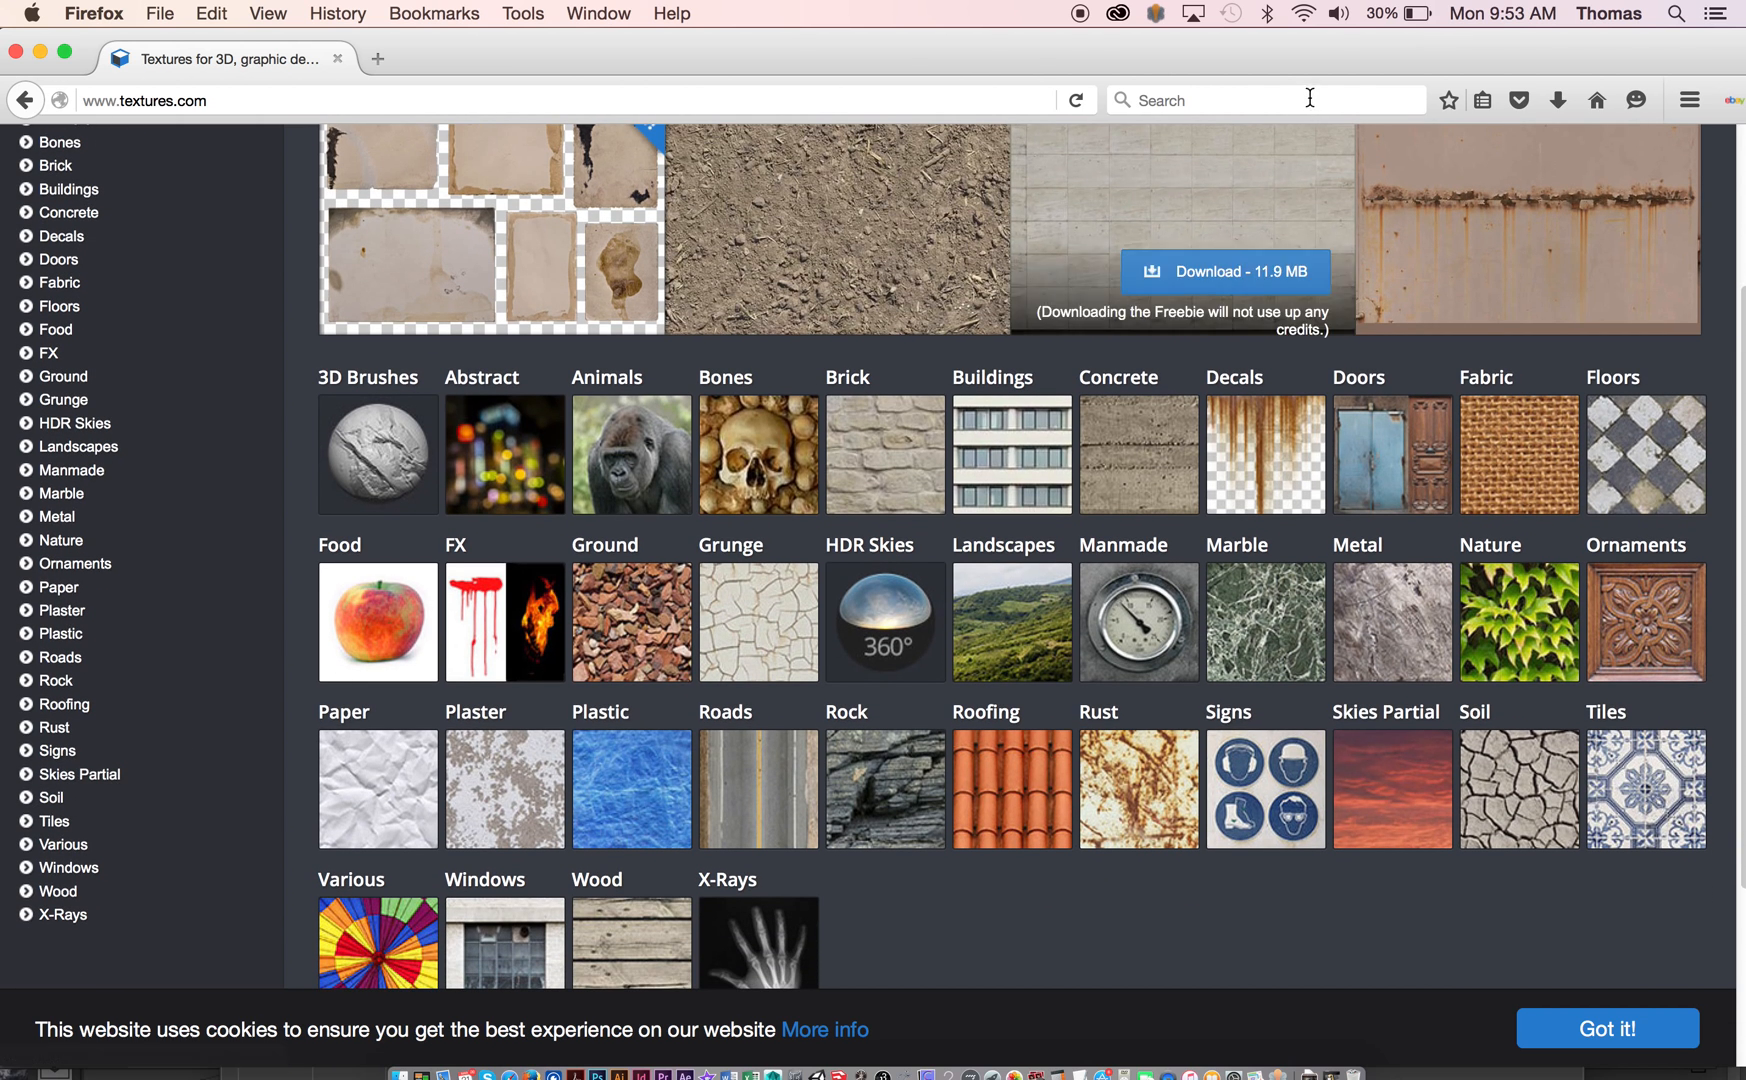
pyautogui.scroll(4, 1054, 267)
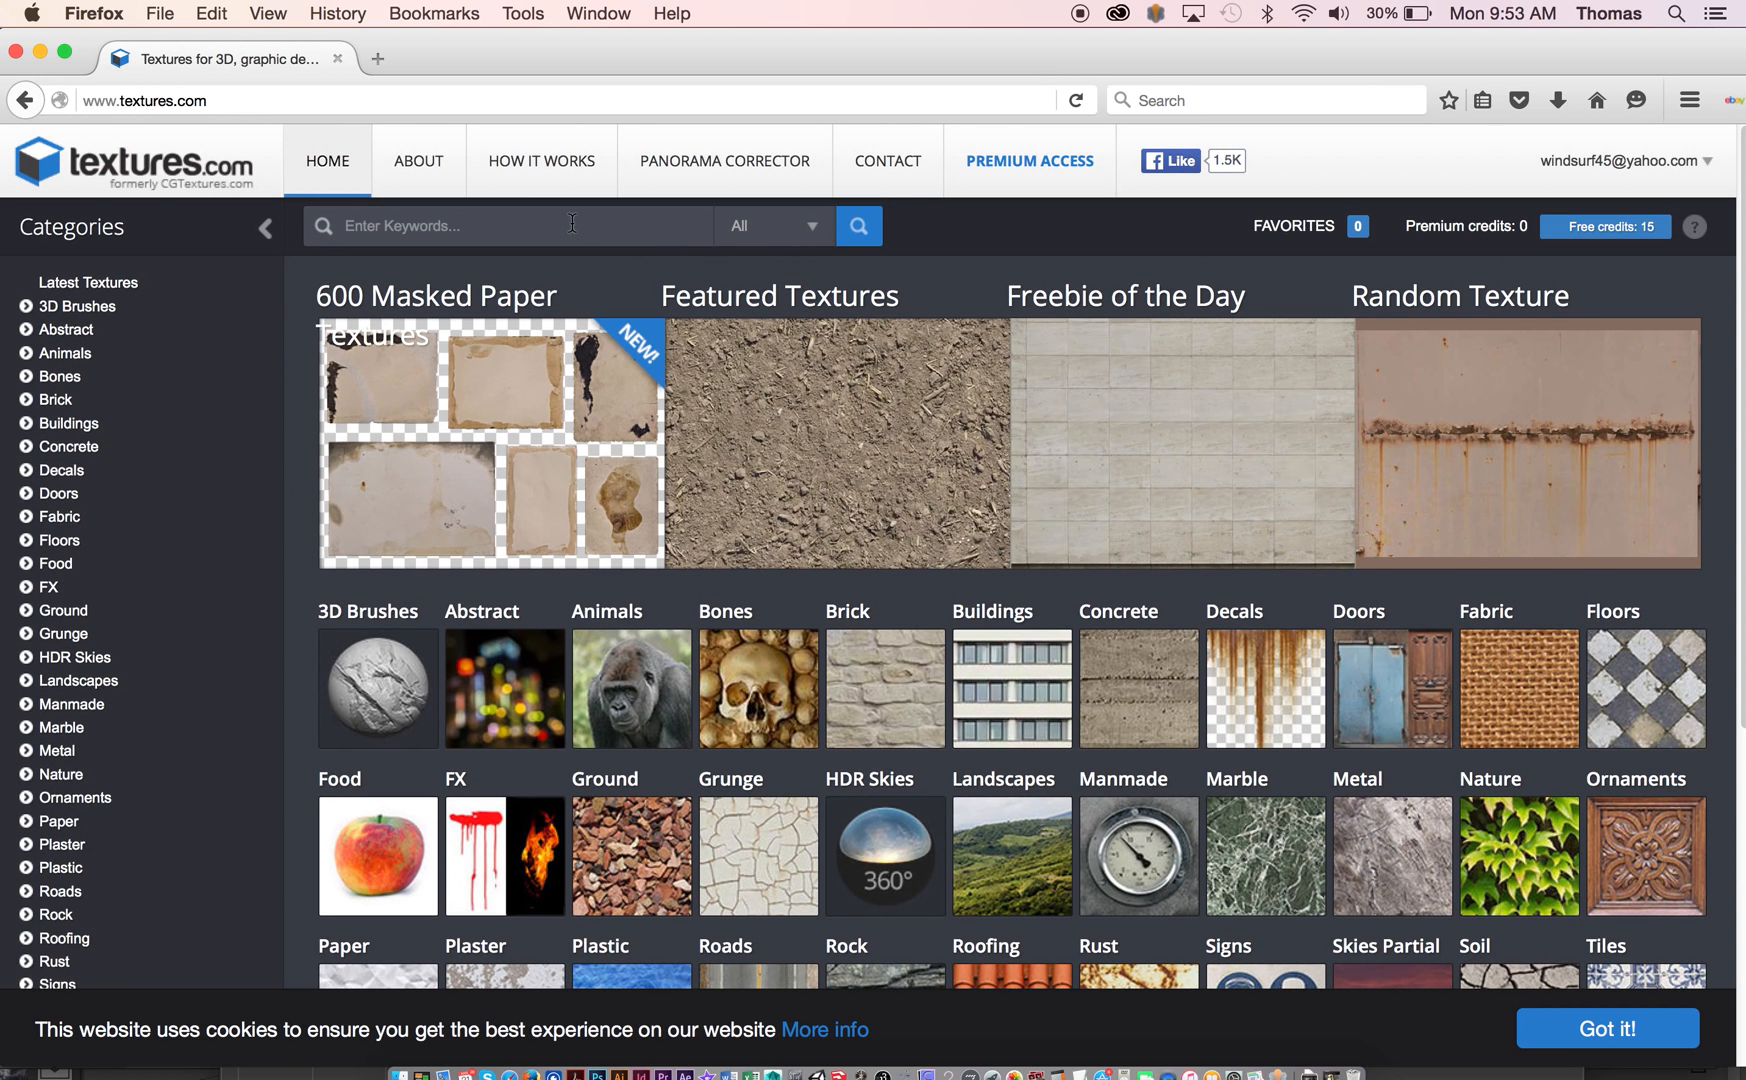
pyautogui.write('stains')
pyautogui.press('Return')
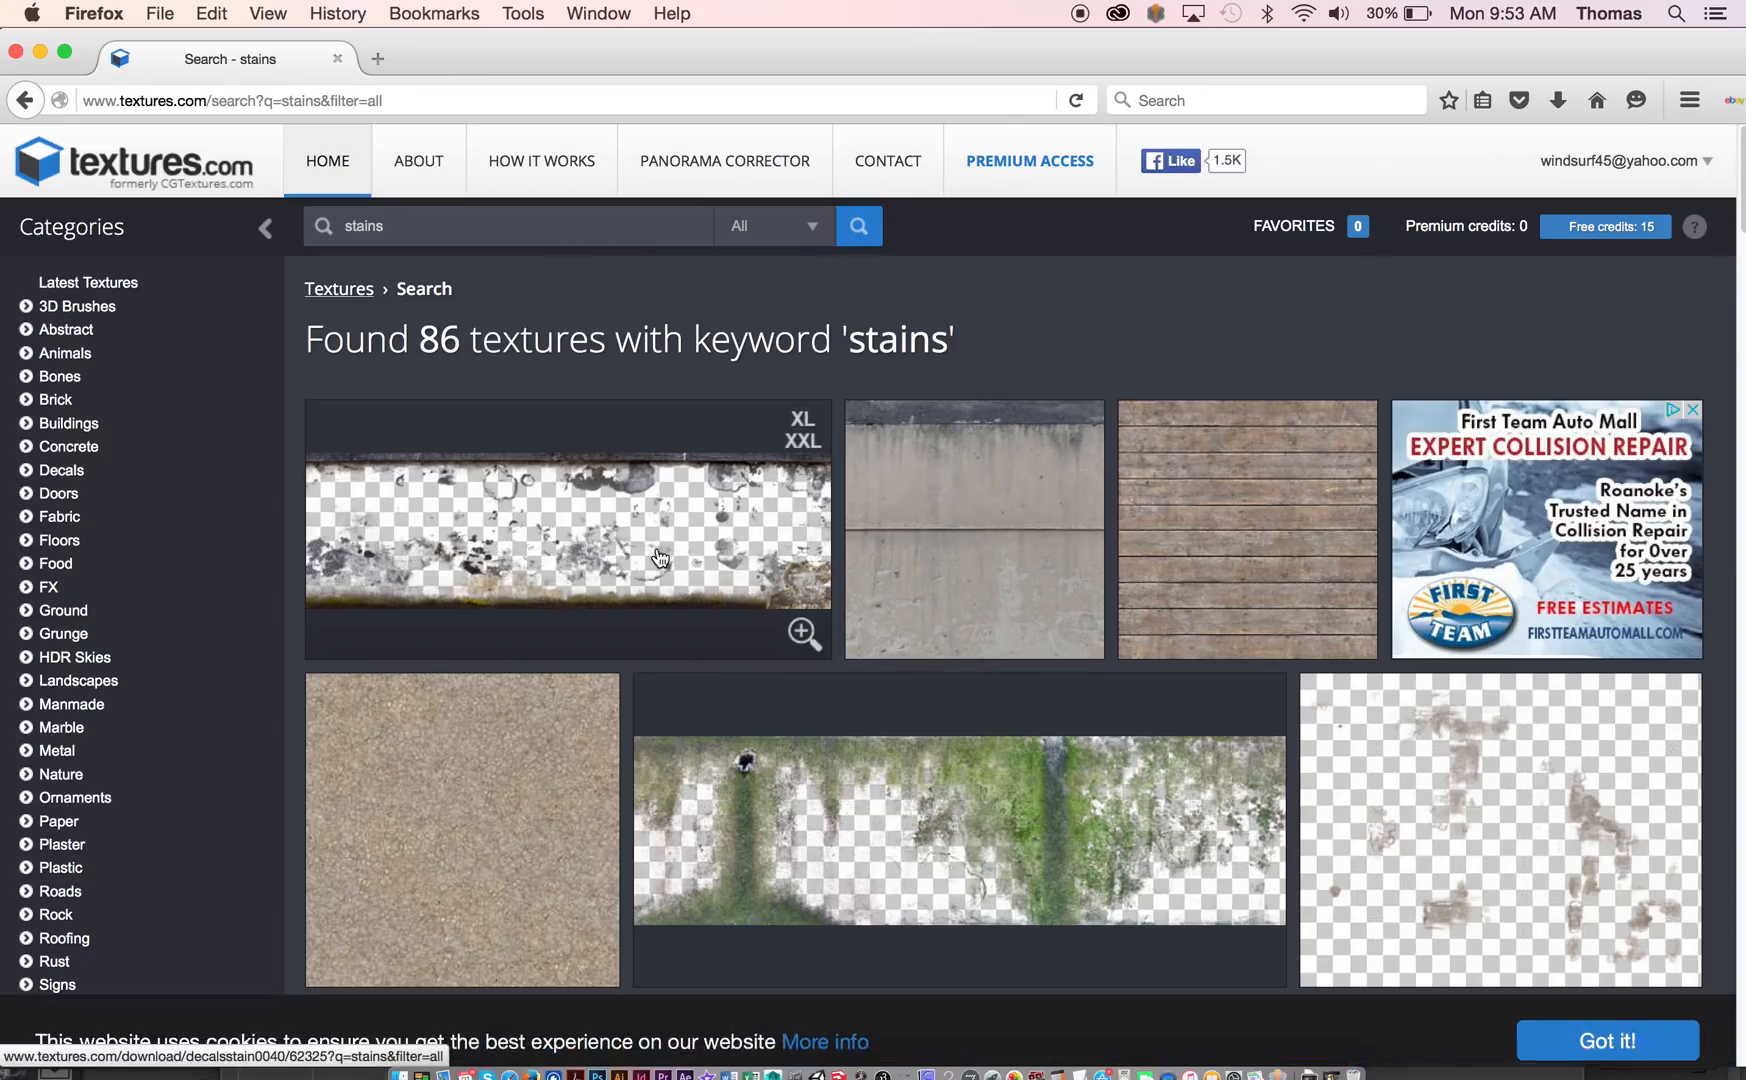
# Step: Open the DecalLeakingMossy0025 texture and download its small 1024x295 alpha-masked image as a saved file
pyautogui.click(1034, 833)
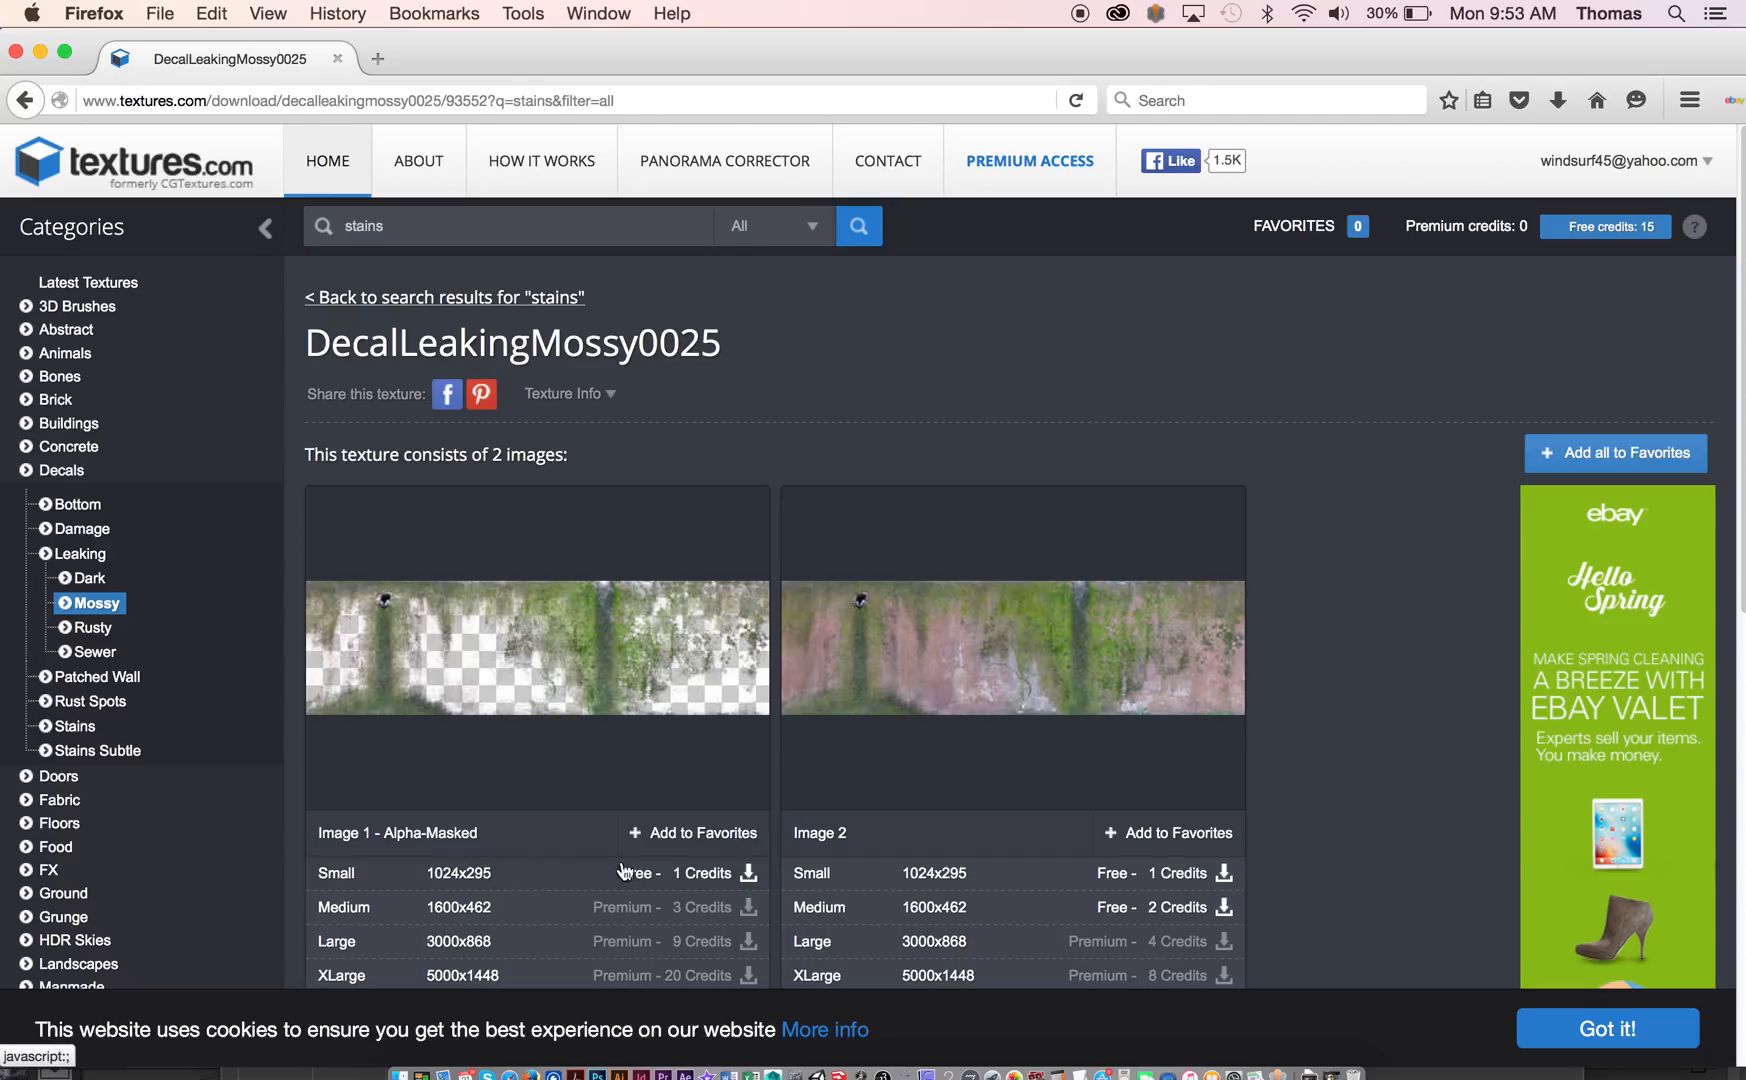
pyautogui.click(740, 873)
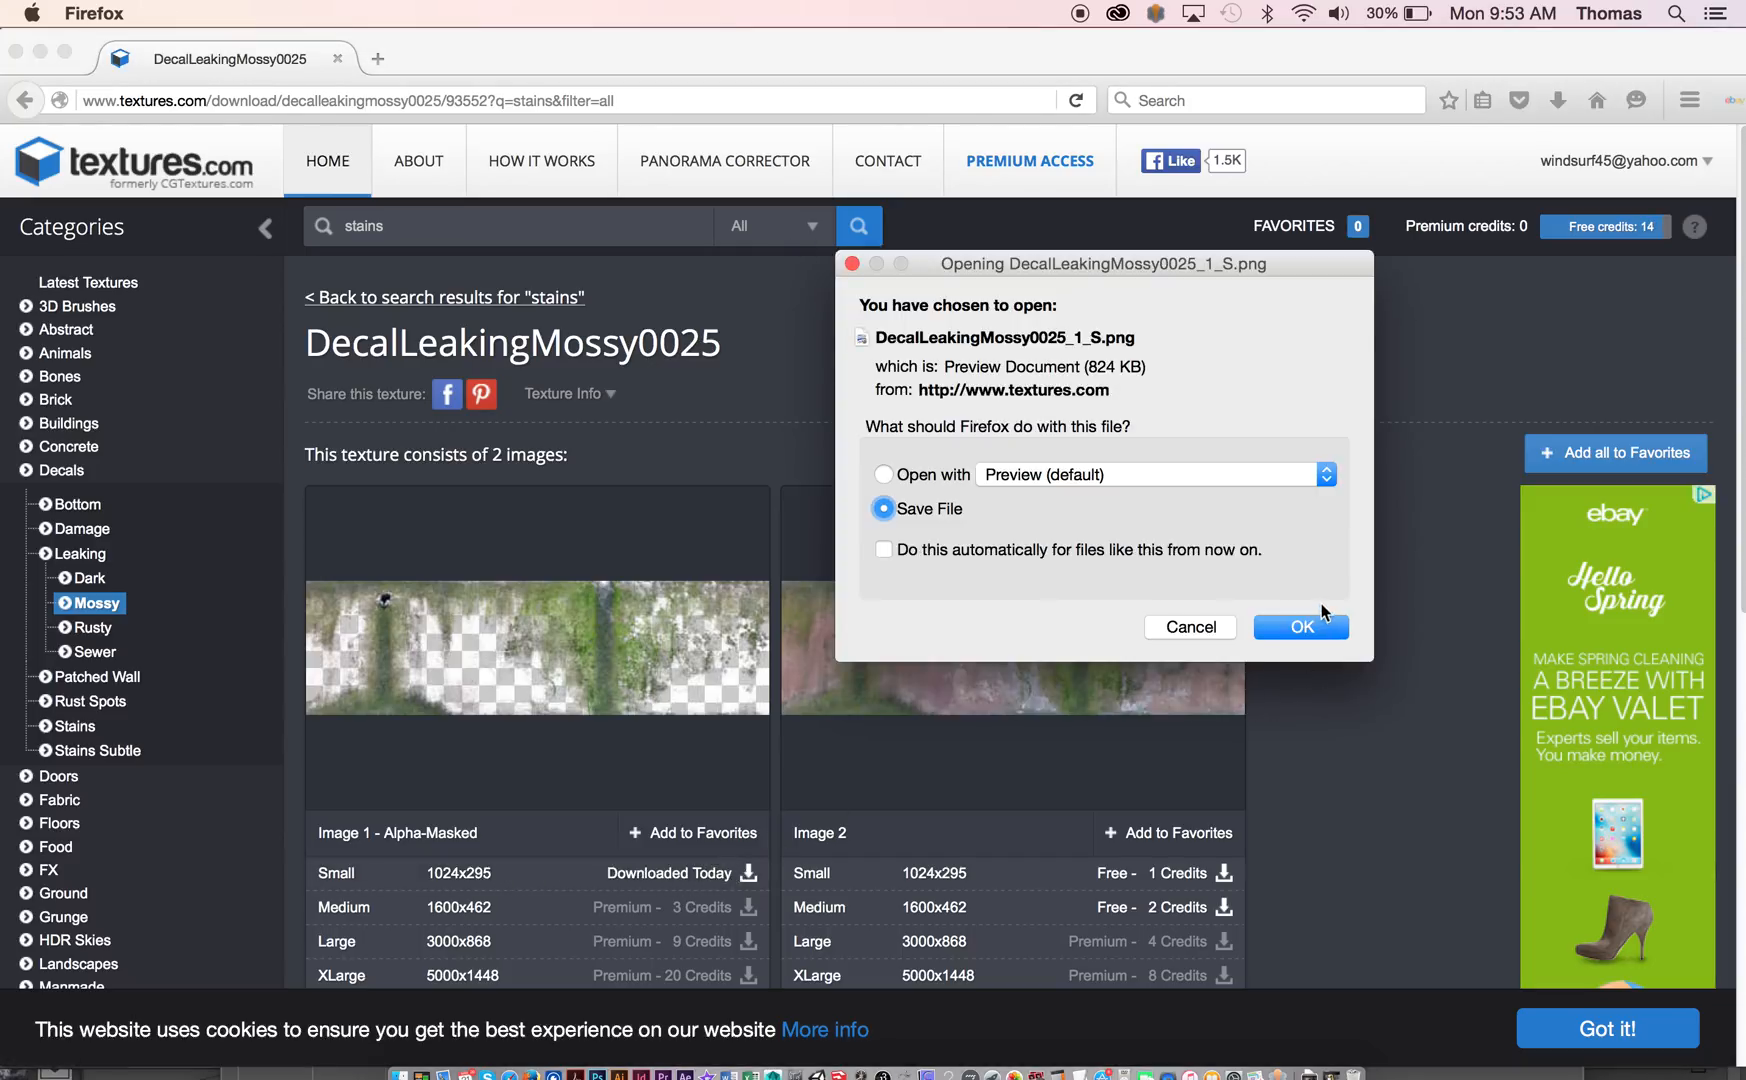
pyautogui.click(1299, 625)
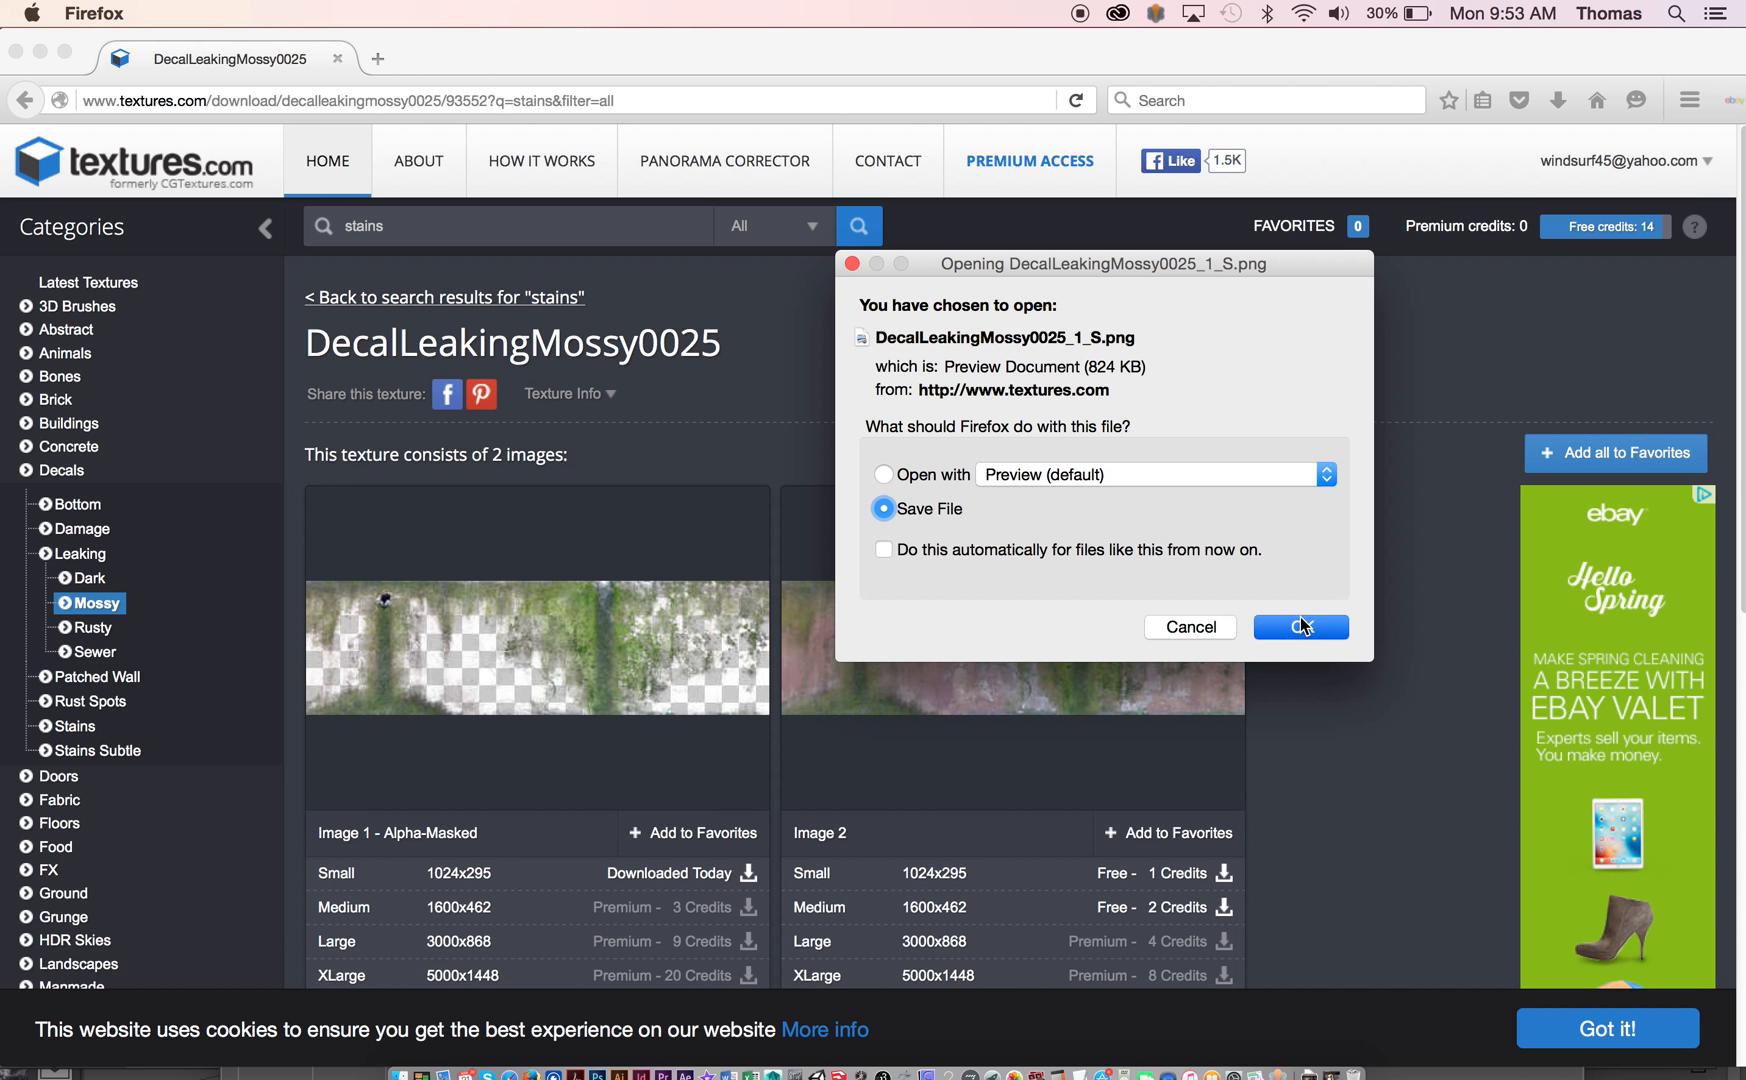
# Step: Move the browser and Photoshop windows aside to expose the desktop and place the downloaded DecalLeakingMossy0025_1_S.png on it
pyautogui.moveTo(1438, 35); pyautogui.dragTo(1503, 572)
pyautogui.click(1245, 42)
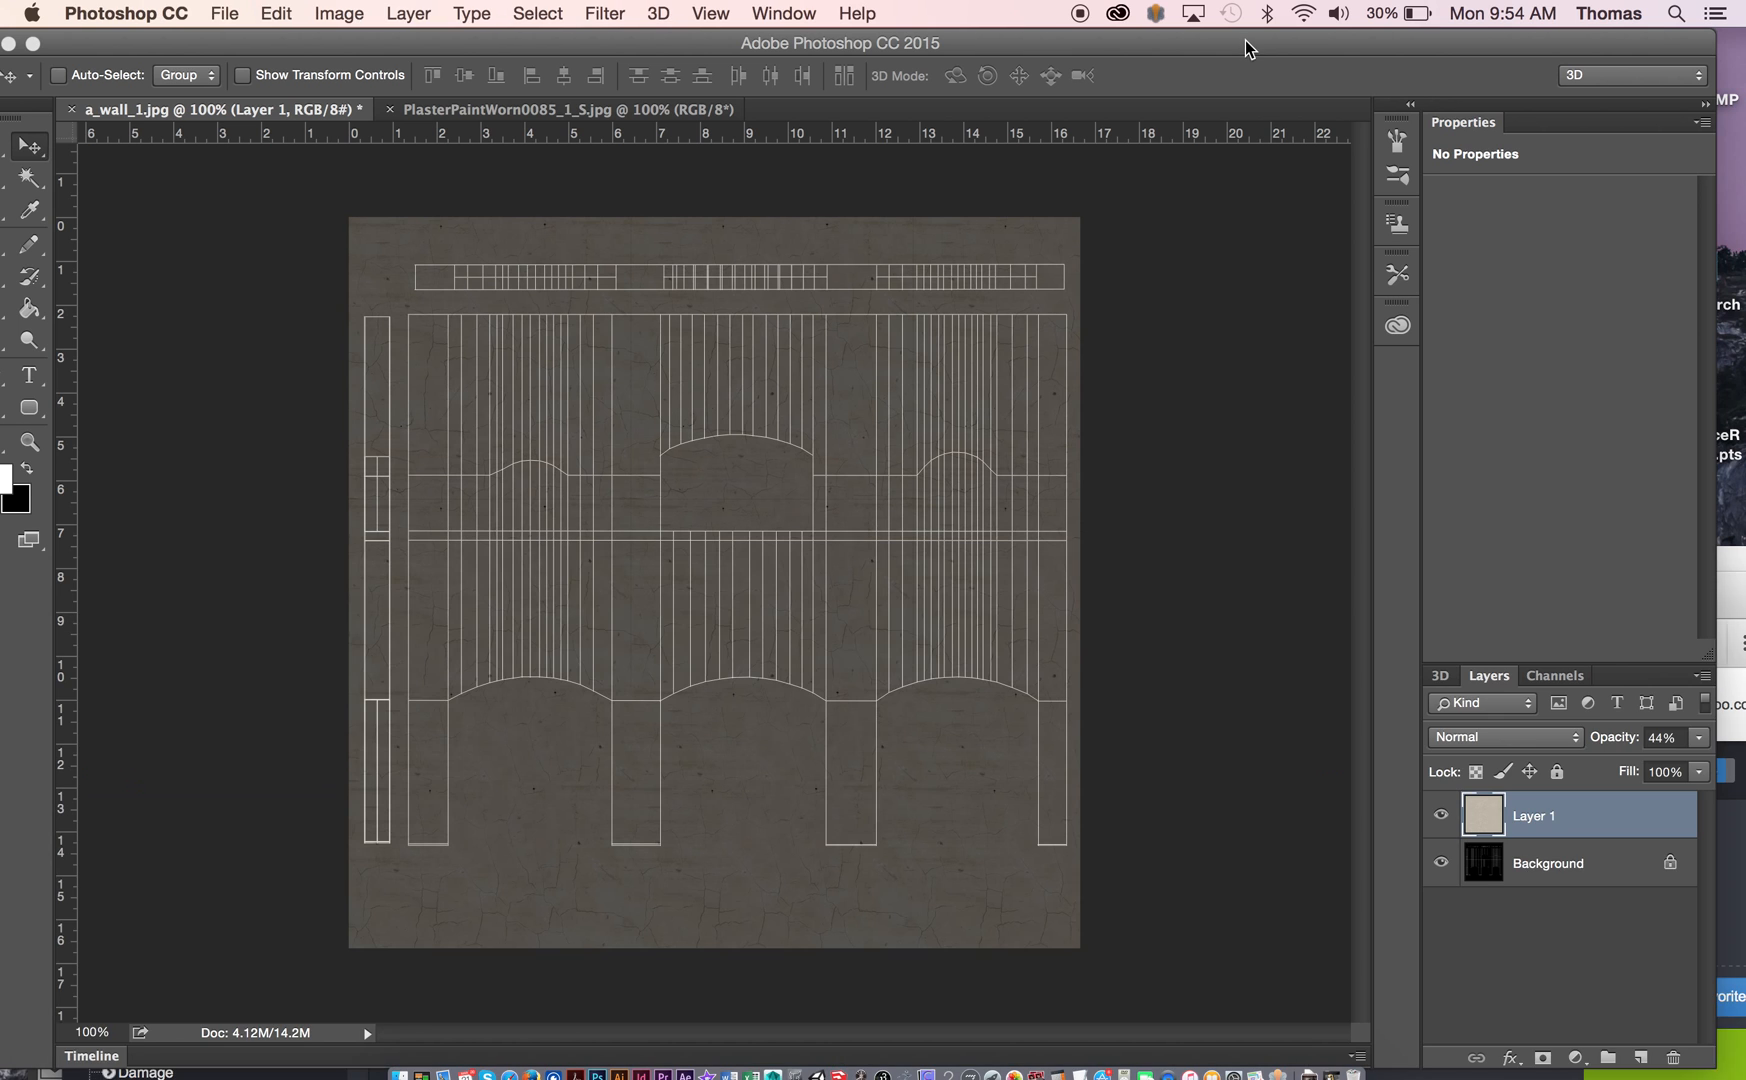
pyautogui.moveTo(1166, 42); pyautogui.dragTo(94, 293)
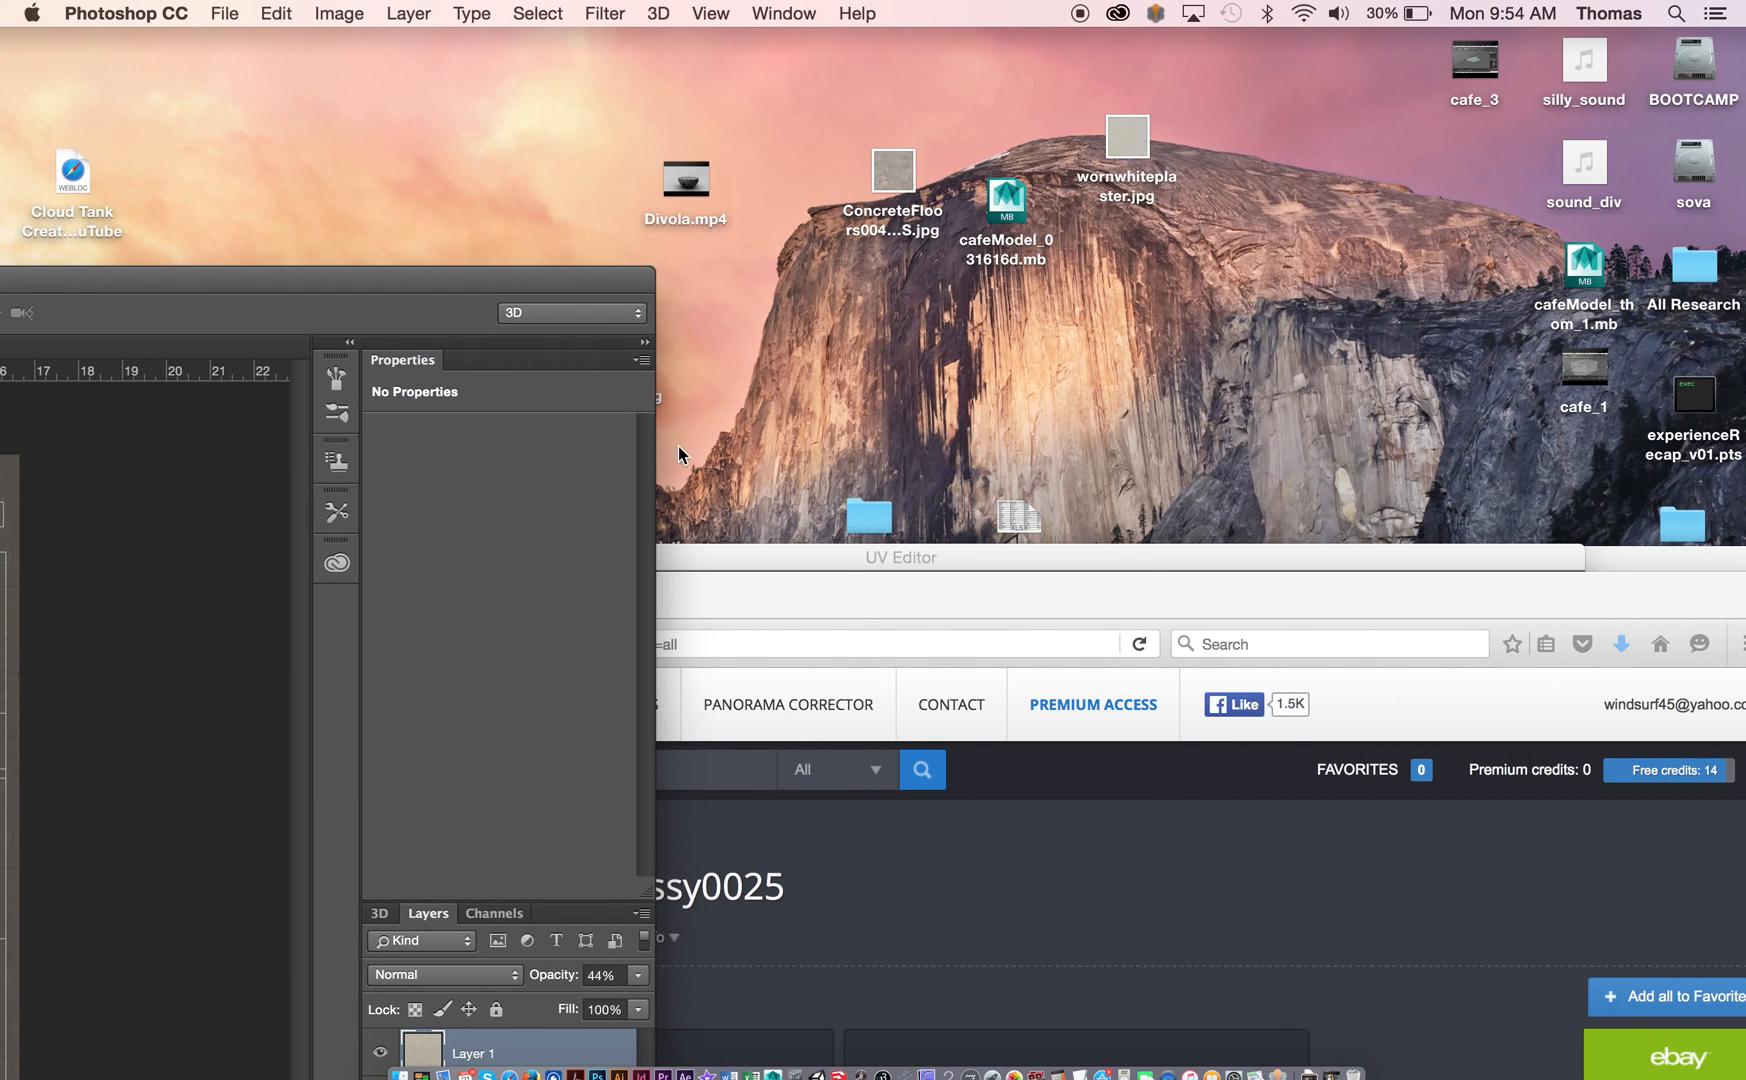
pyautogui.moveTo(1531, 605); pyautogui.dragTo(1331, 638)
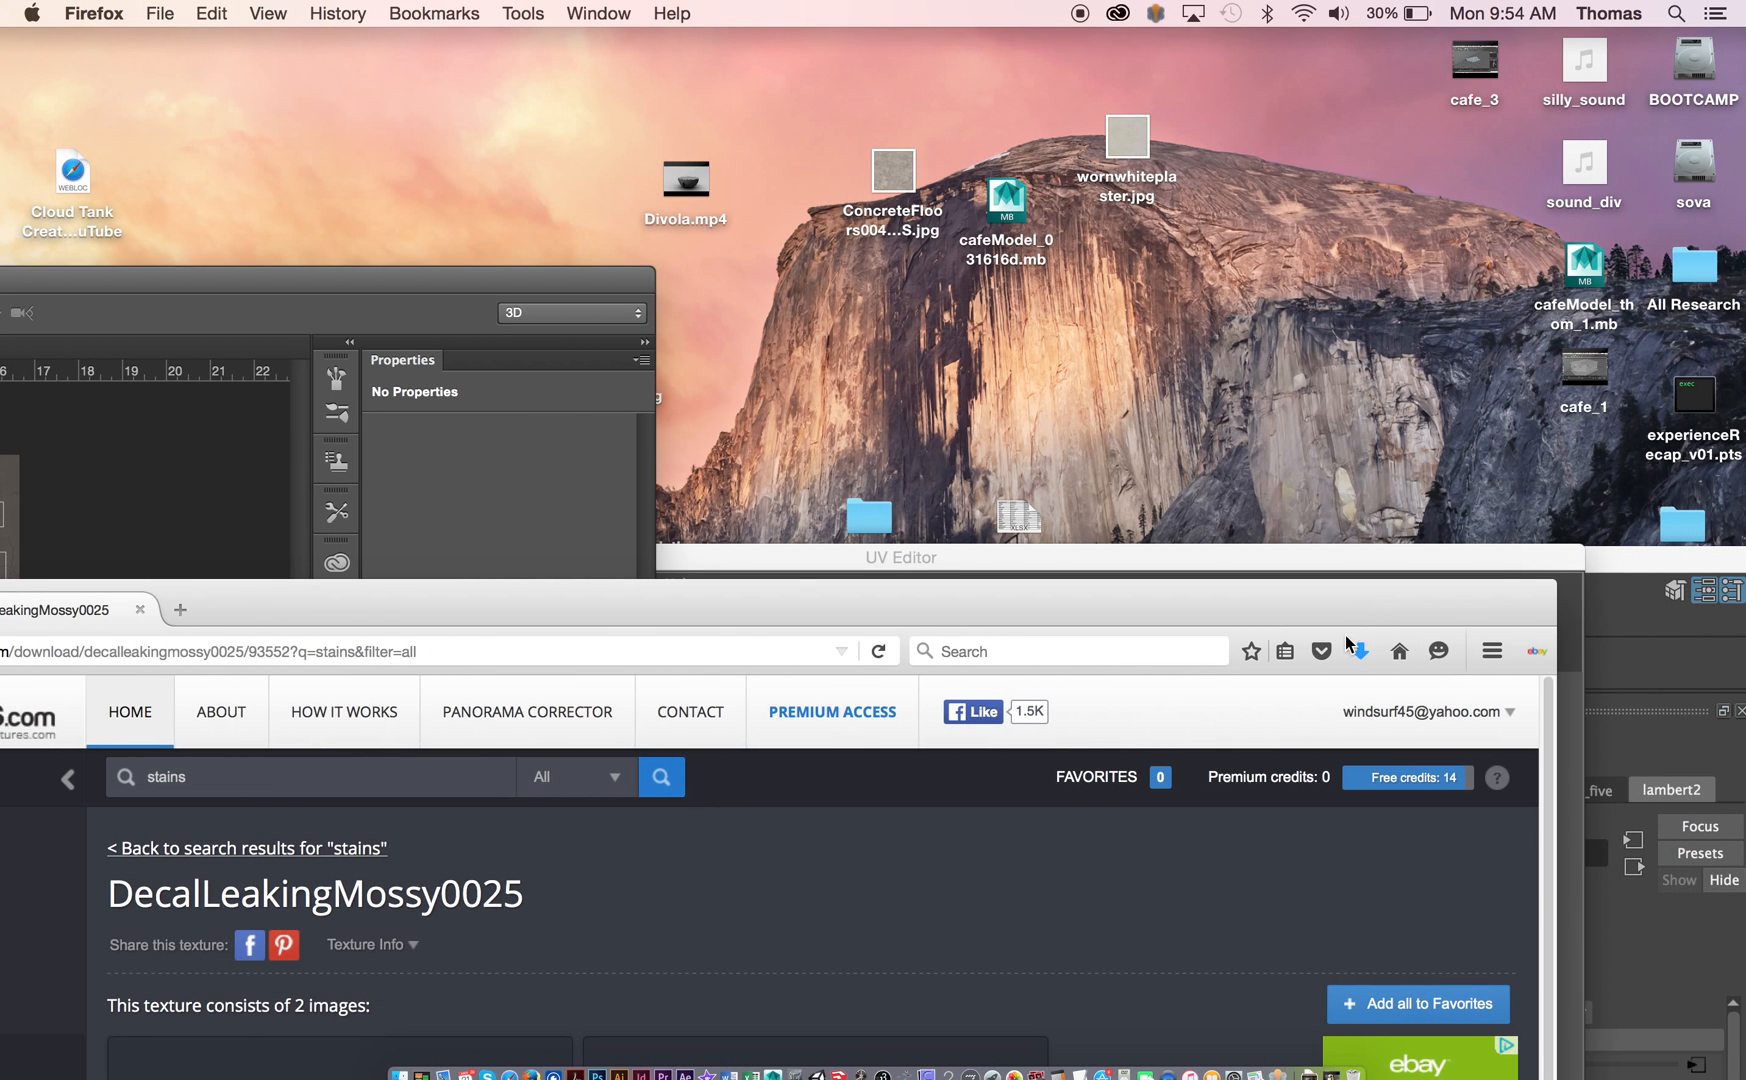
pyautogui.click(1362, 654)
pyautogui.moveTo(1097, 728); pyautogui.dragTo(1239, 316)
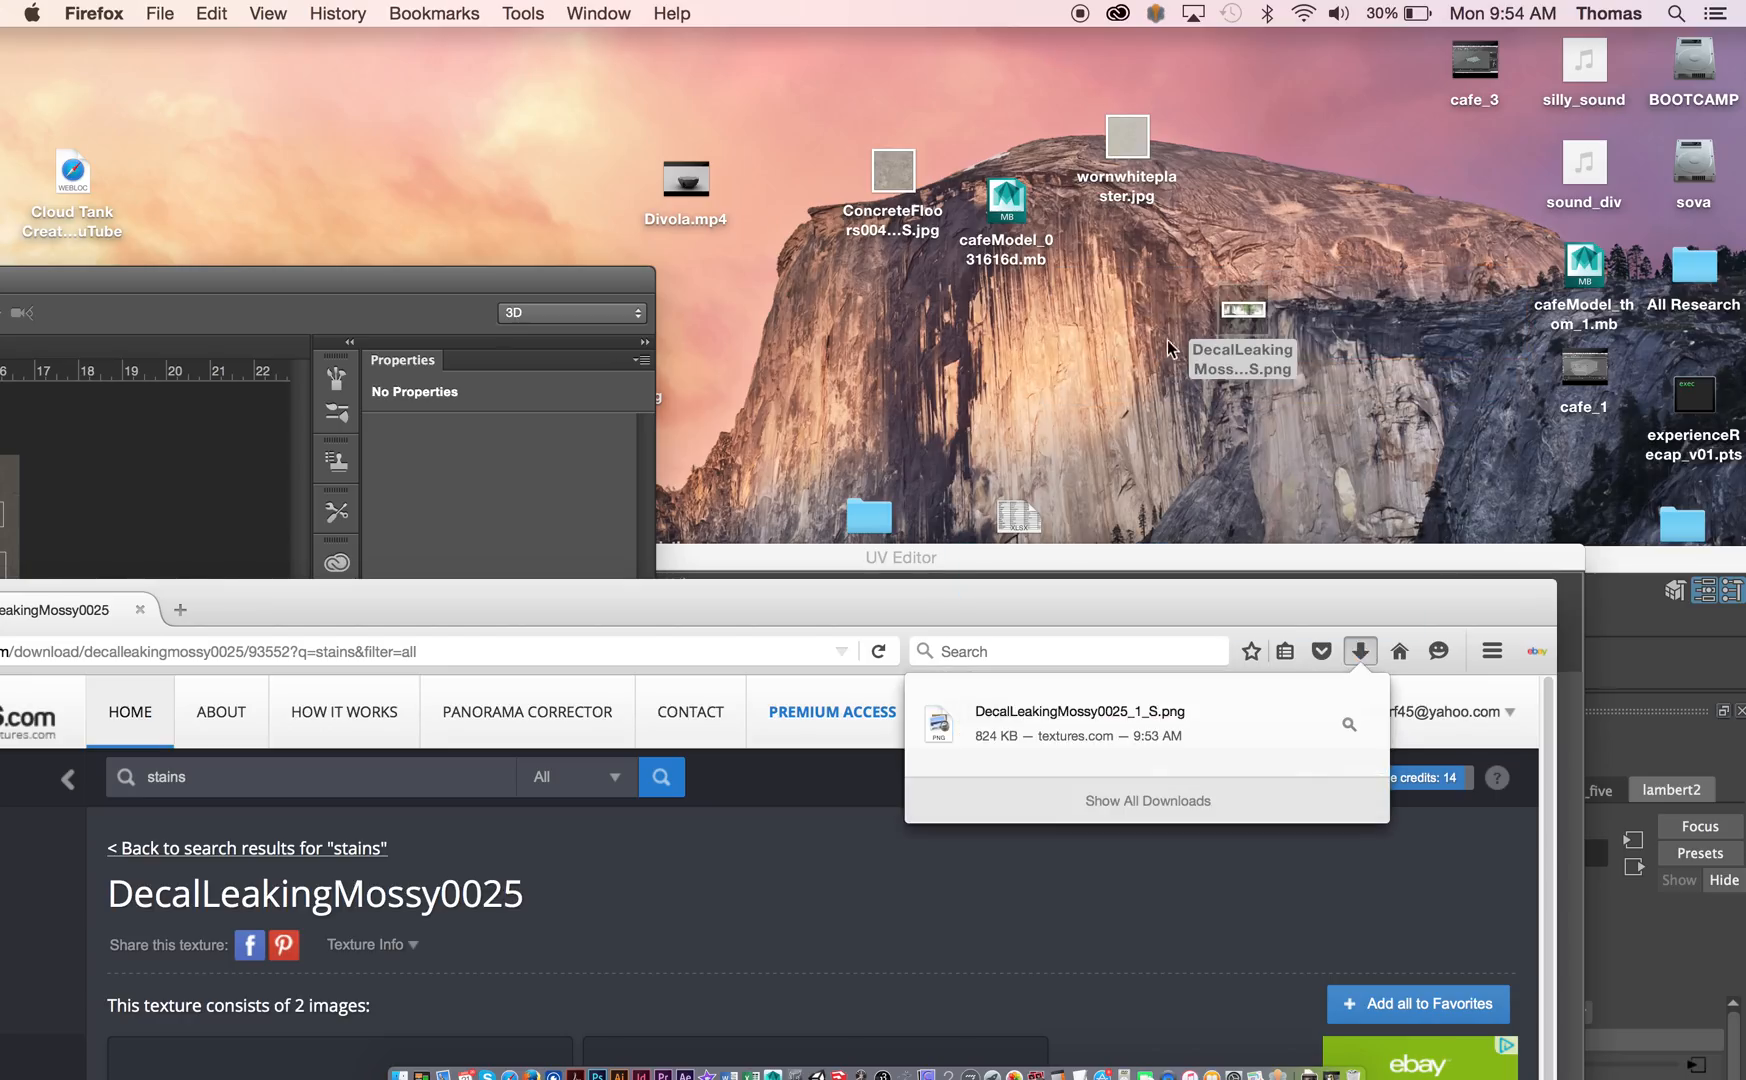
# Step: Open DecalLeakingMossy0025_1_S.png from the desktop in Adobe Photoshop CC 2015 and enlarge its window again
pyautogui.rightClick(1246, 318)
pyautogui.moveTo(1300, 343)
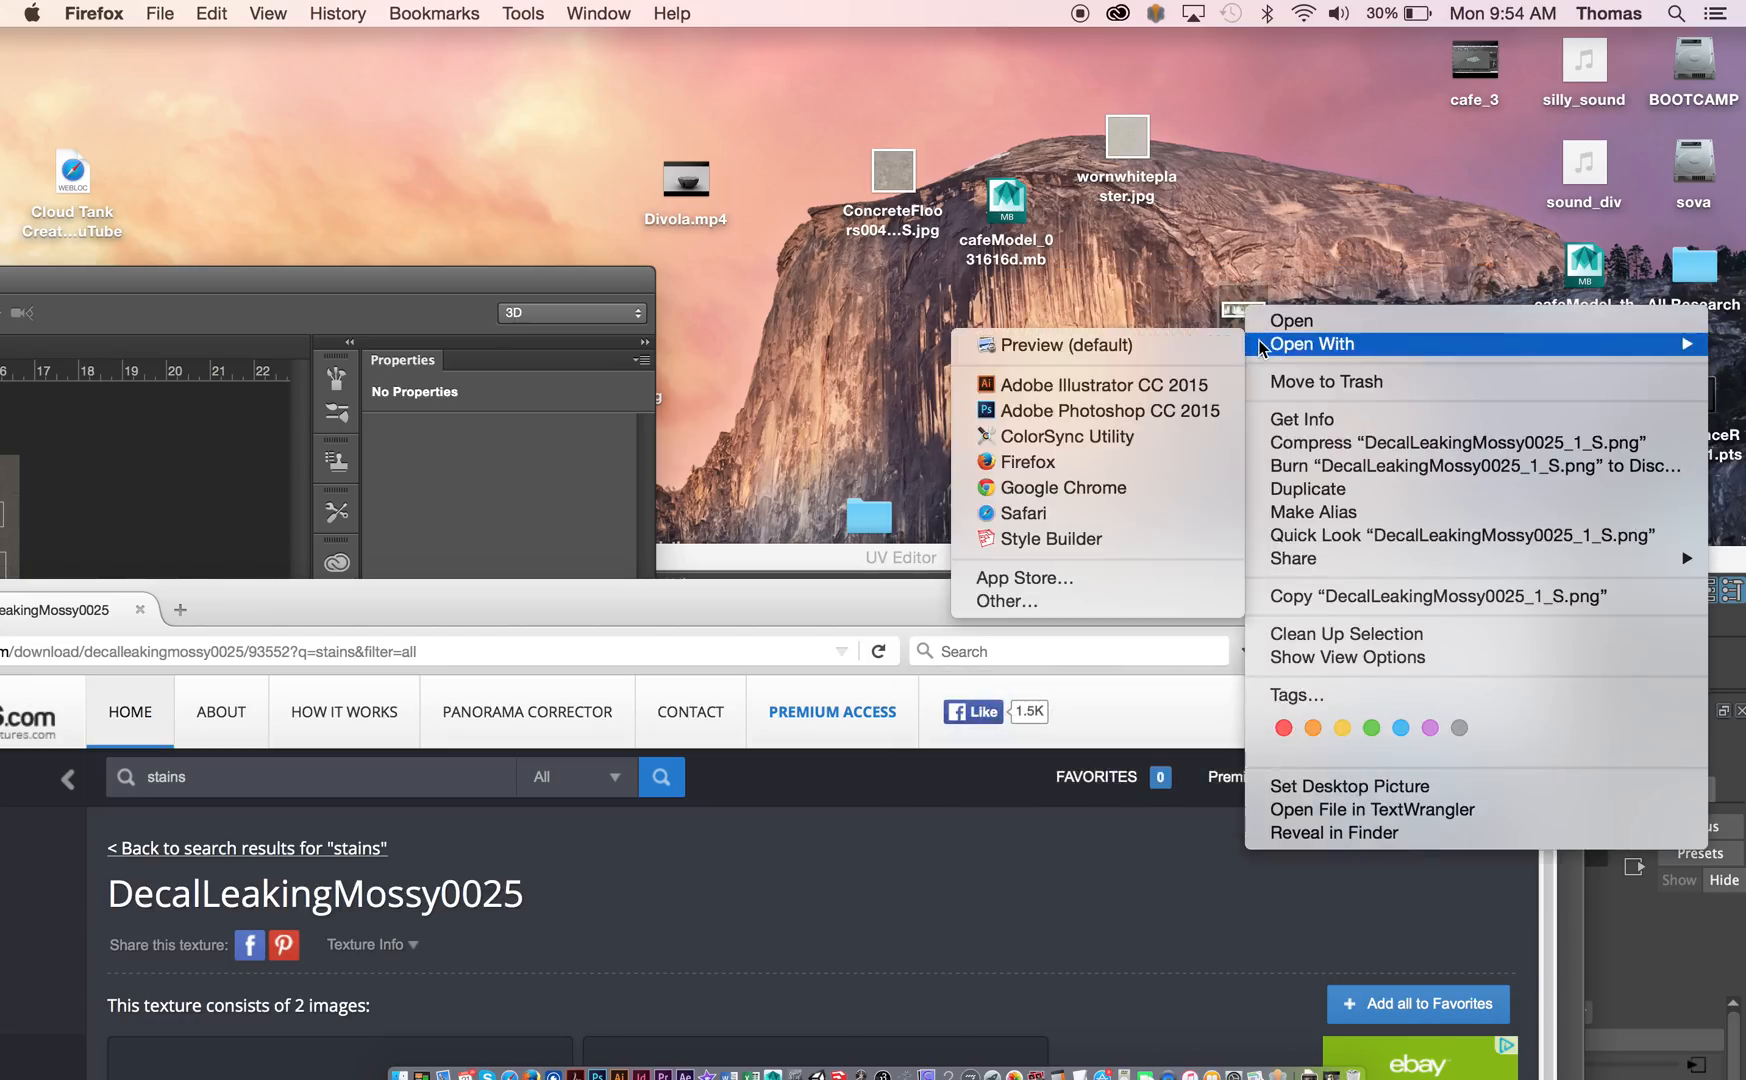
pyautogui.click(1168, 415)
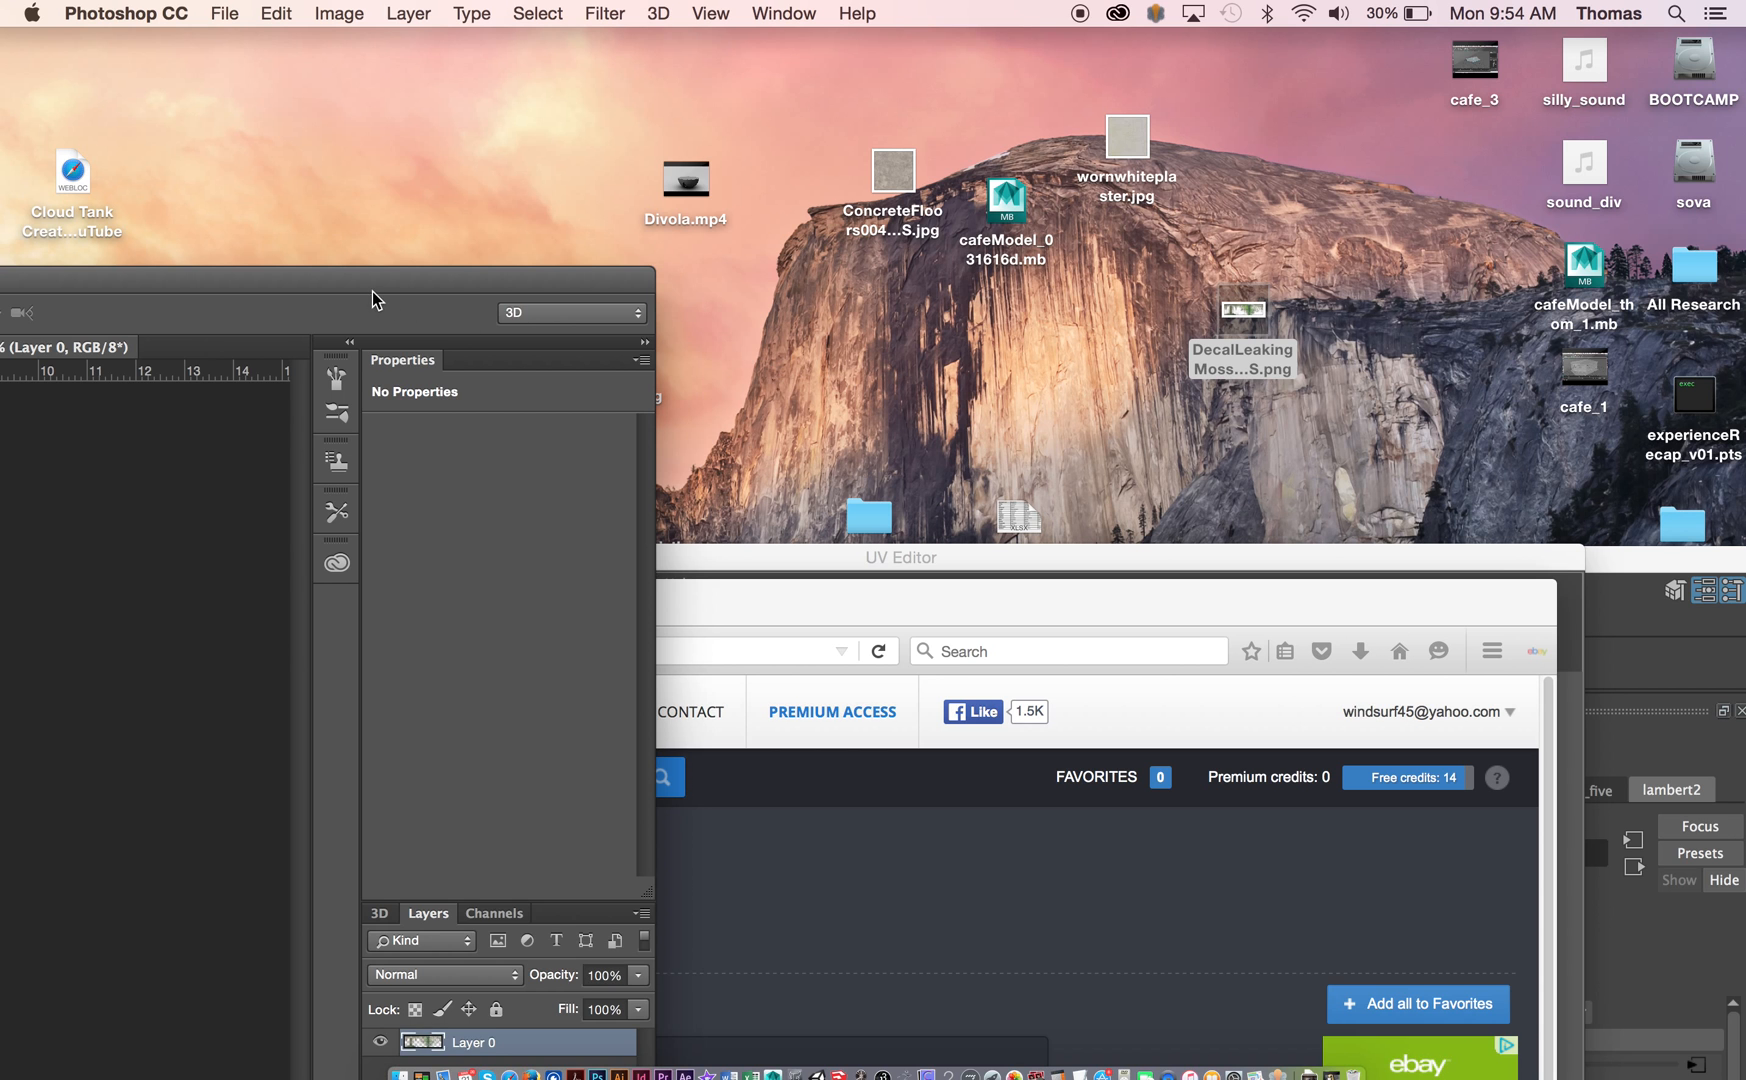
pyautogui.doubleClick(372, 291)
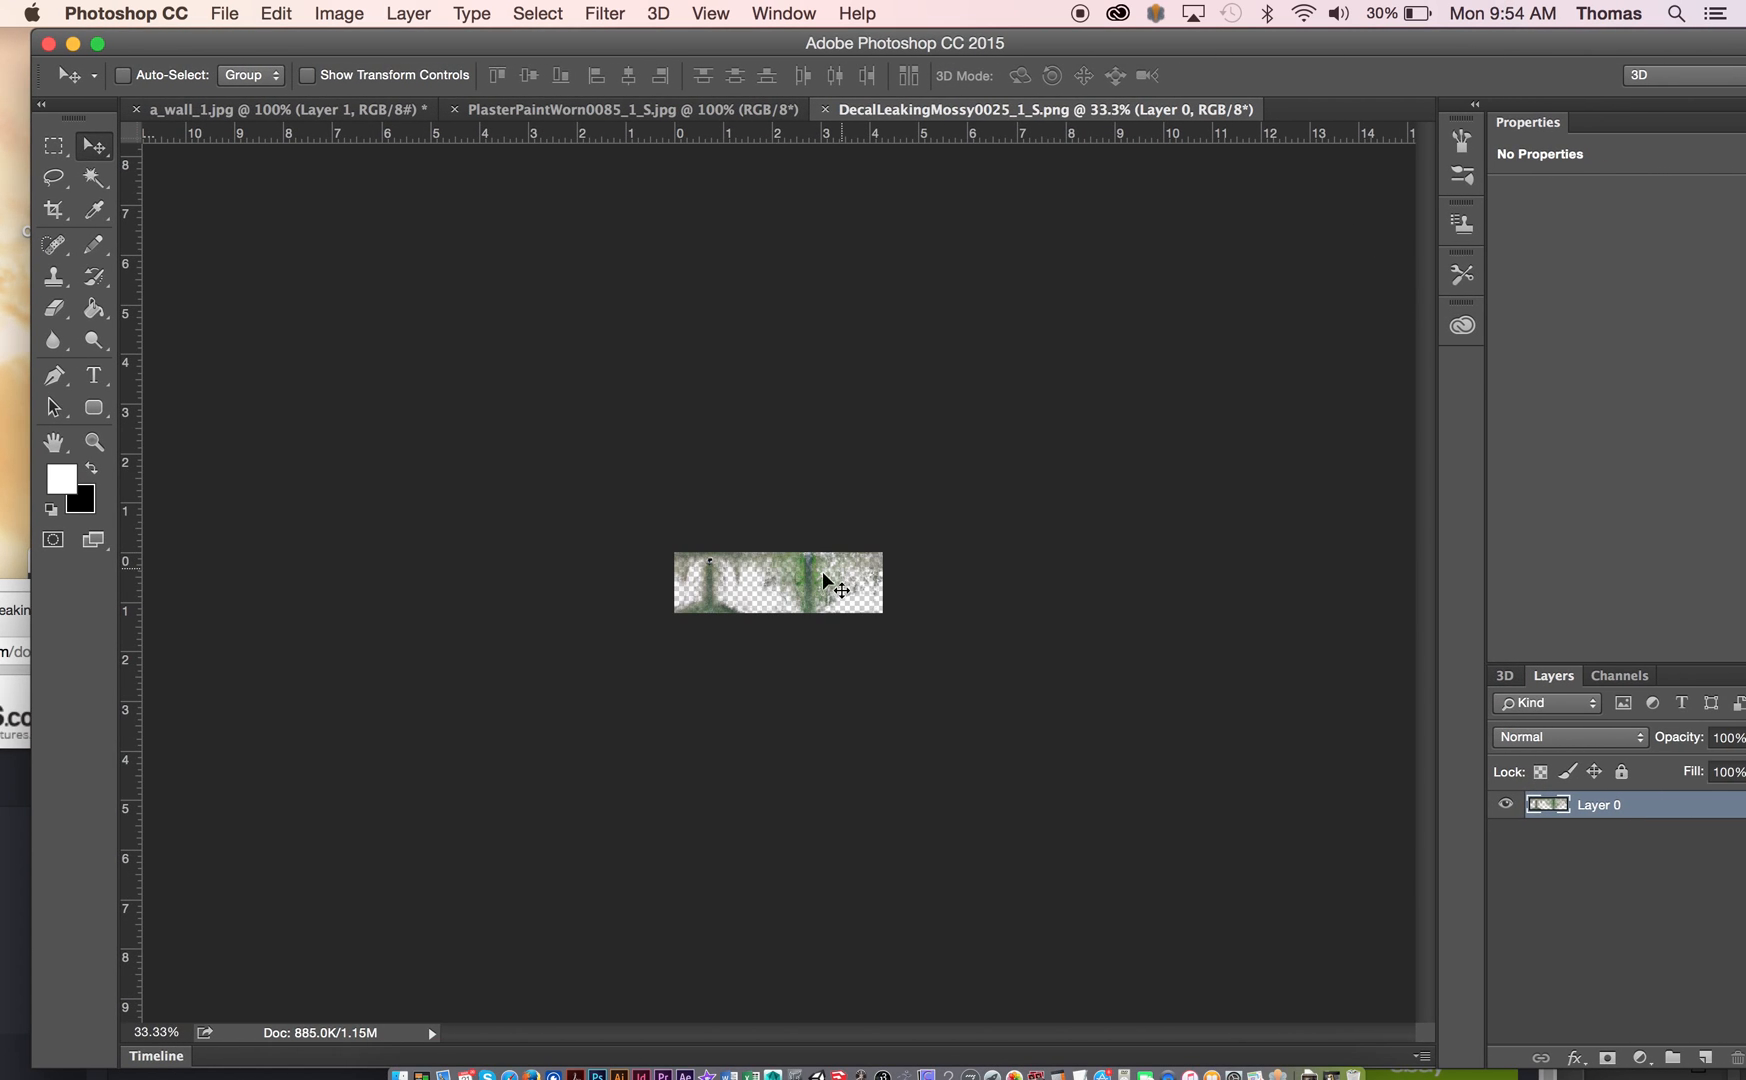
# Step: Examine the mossy decal's stains and transparent areas up close
pyautogui.click(94, 441)
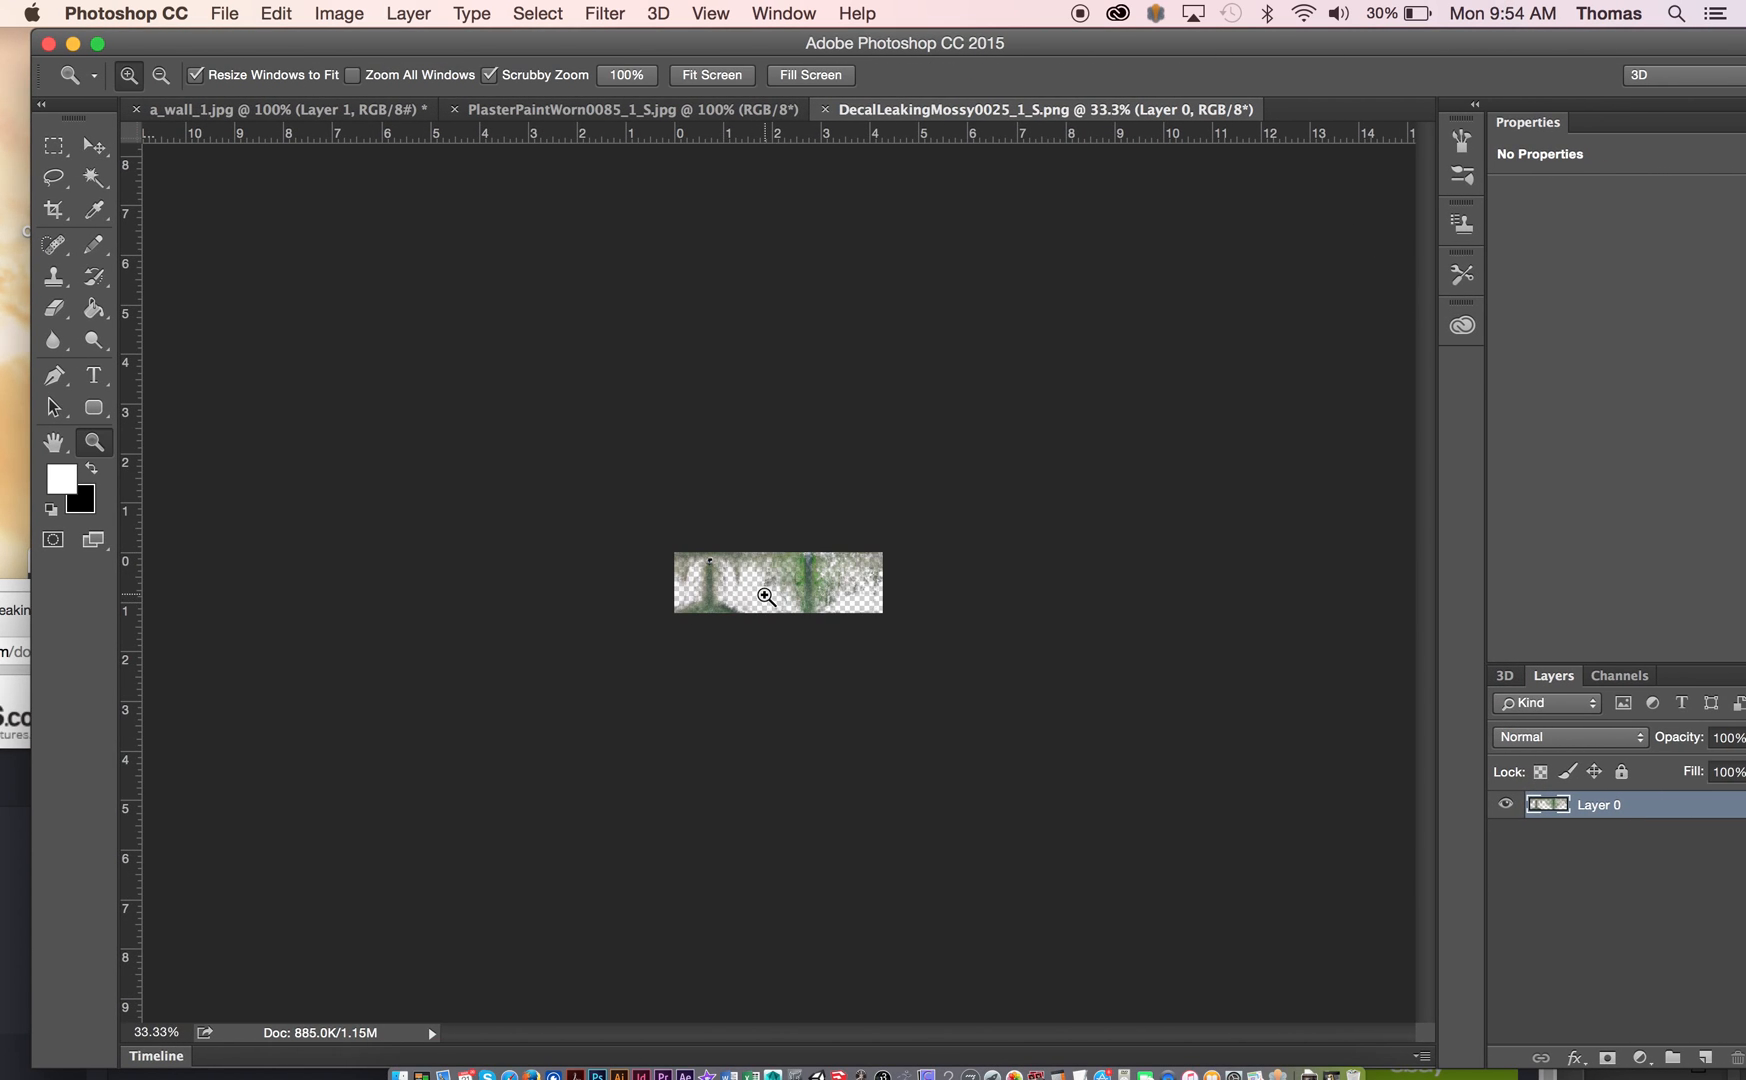
pyautogui.click(765, 596)
pyautogui.click(876, 600)
pyautogui.click(830, 600)
pyautogui.click(820, 599)
pyautogui.click(813, 599)
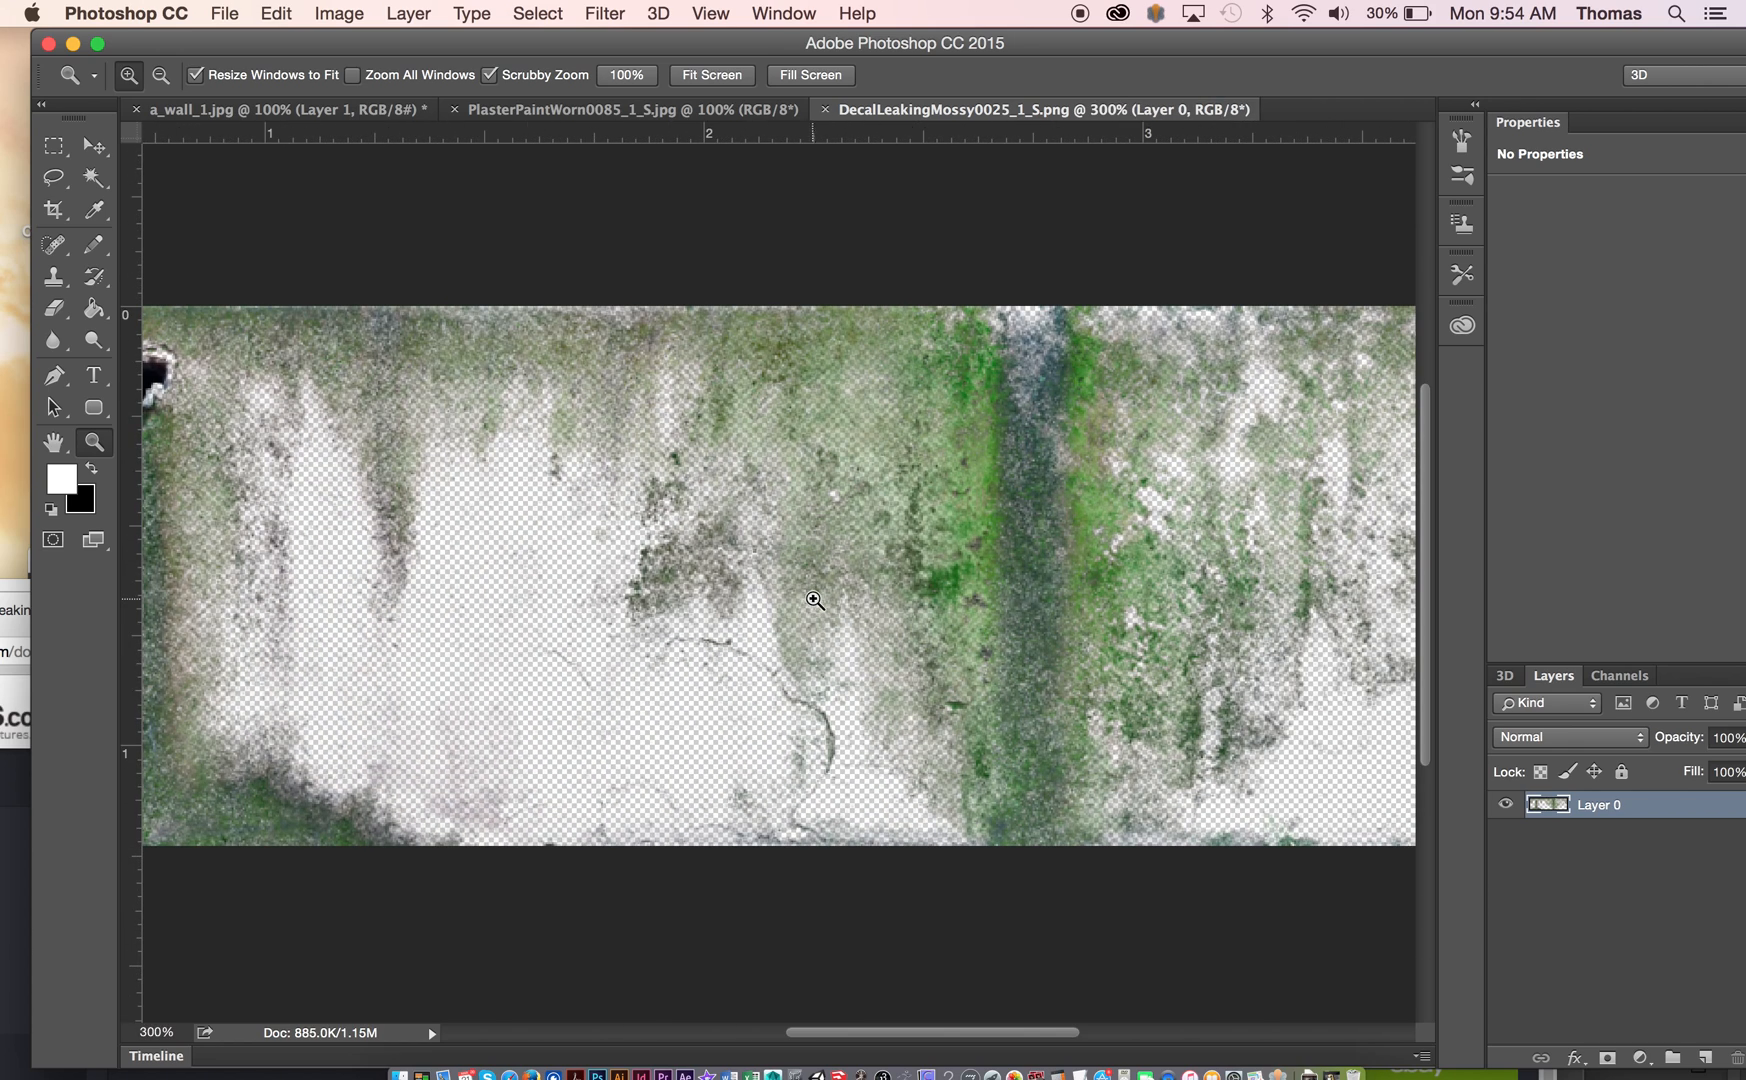
pyautogui.keyDown('alt'); pyautogui.click(895, 606); pyautogui.keyUp('alt')
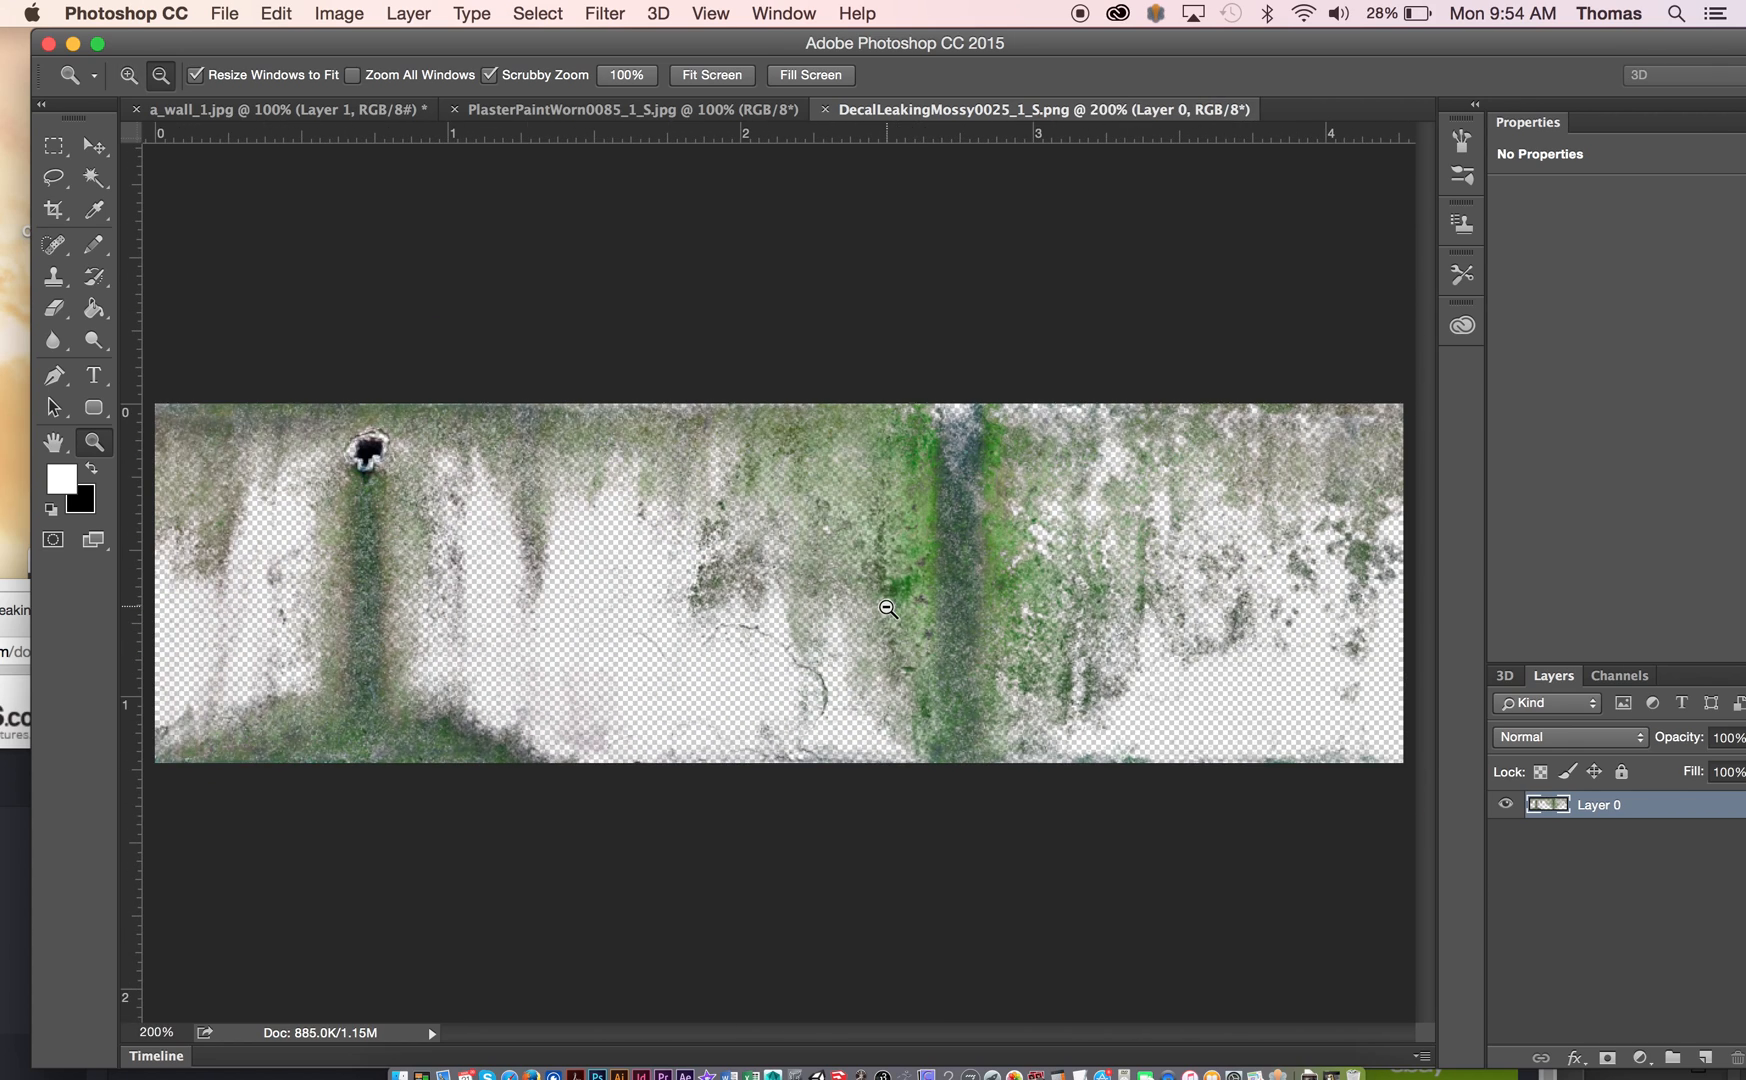
pyautogui.keyDown('alt'); pyautogui.click(887, 606); pyautogui.keyUp('alt')
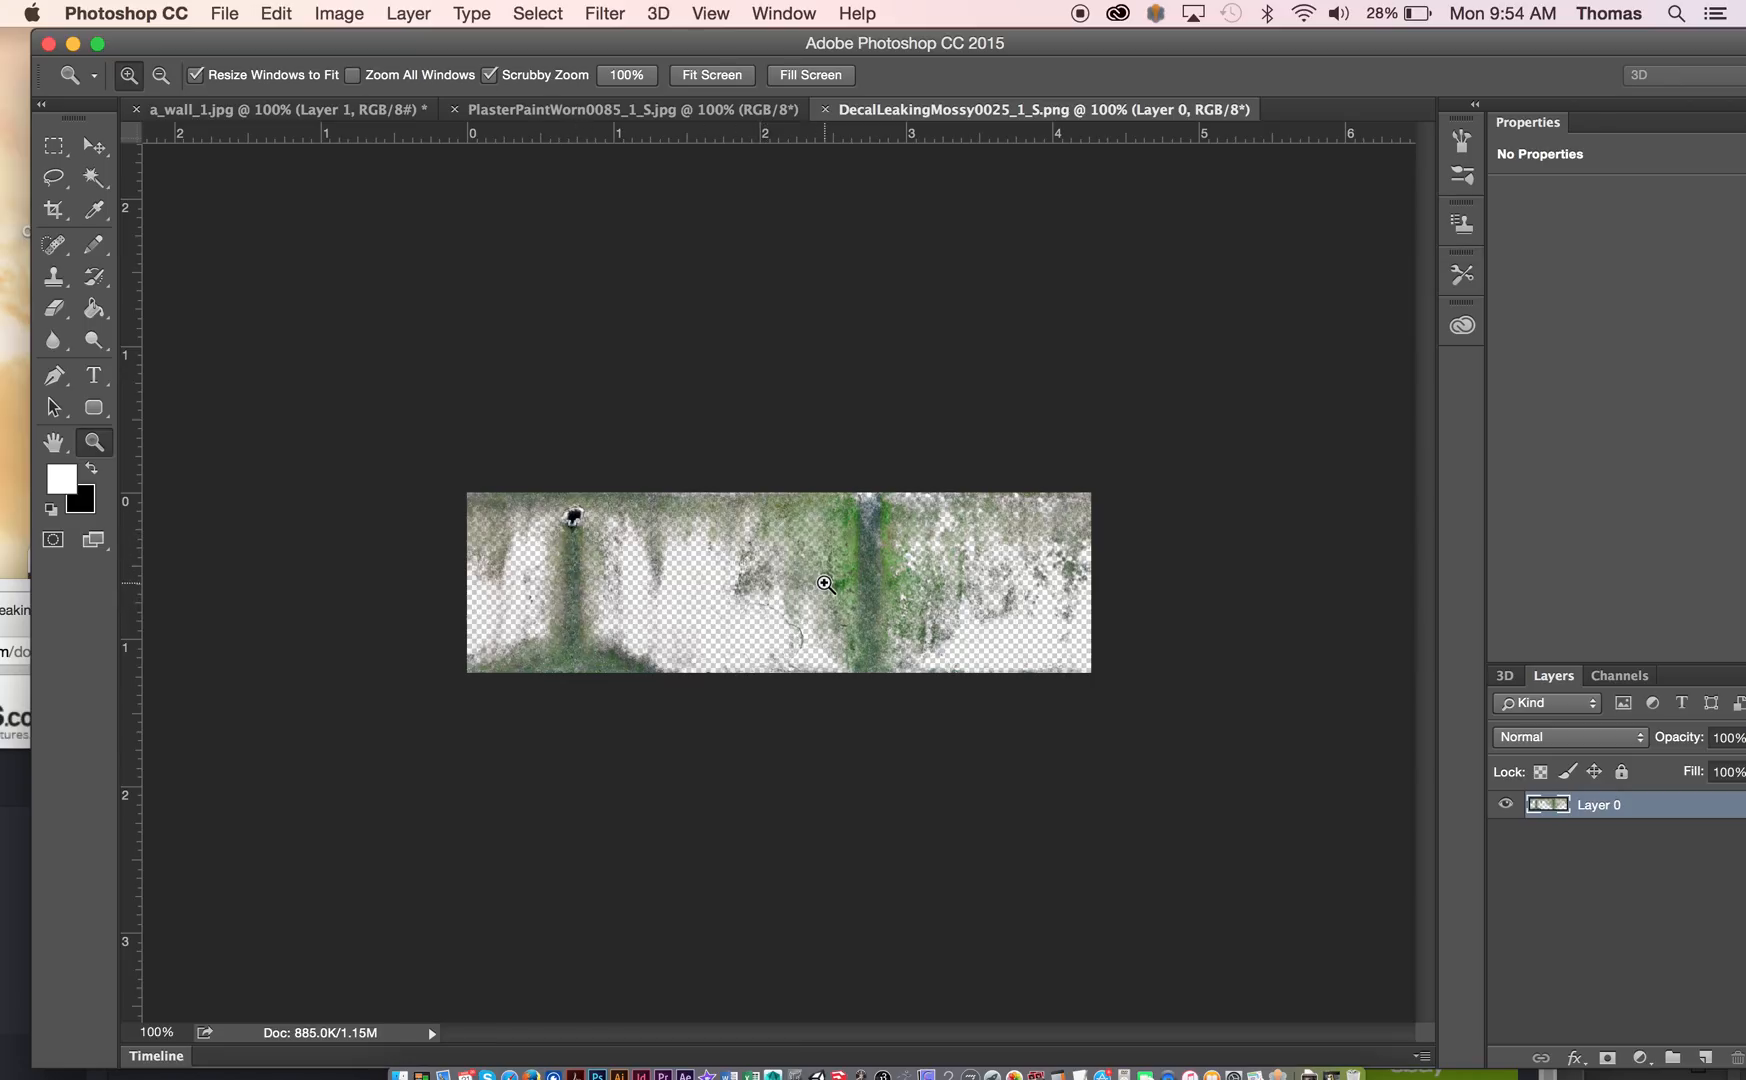
# Step: Select slightly more than the right half of the mossy decal, including the wide green streak, and copy it
pyautogui.click(60, 152)
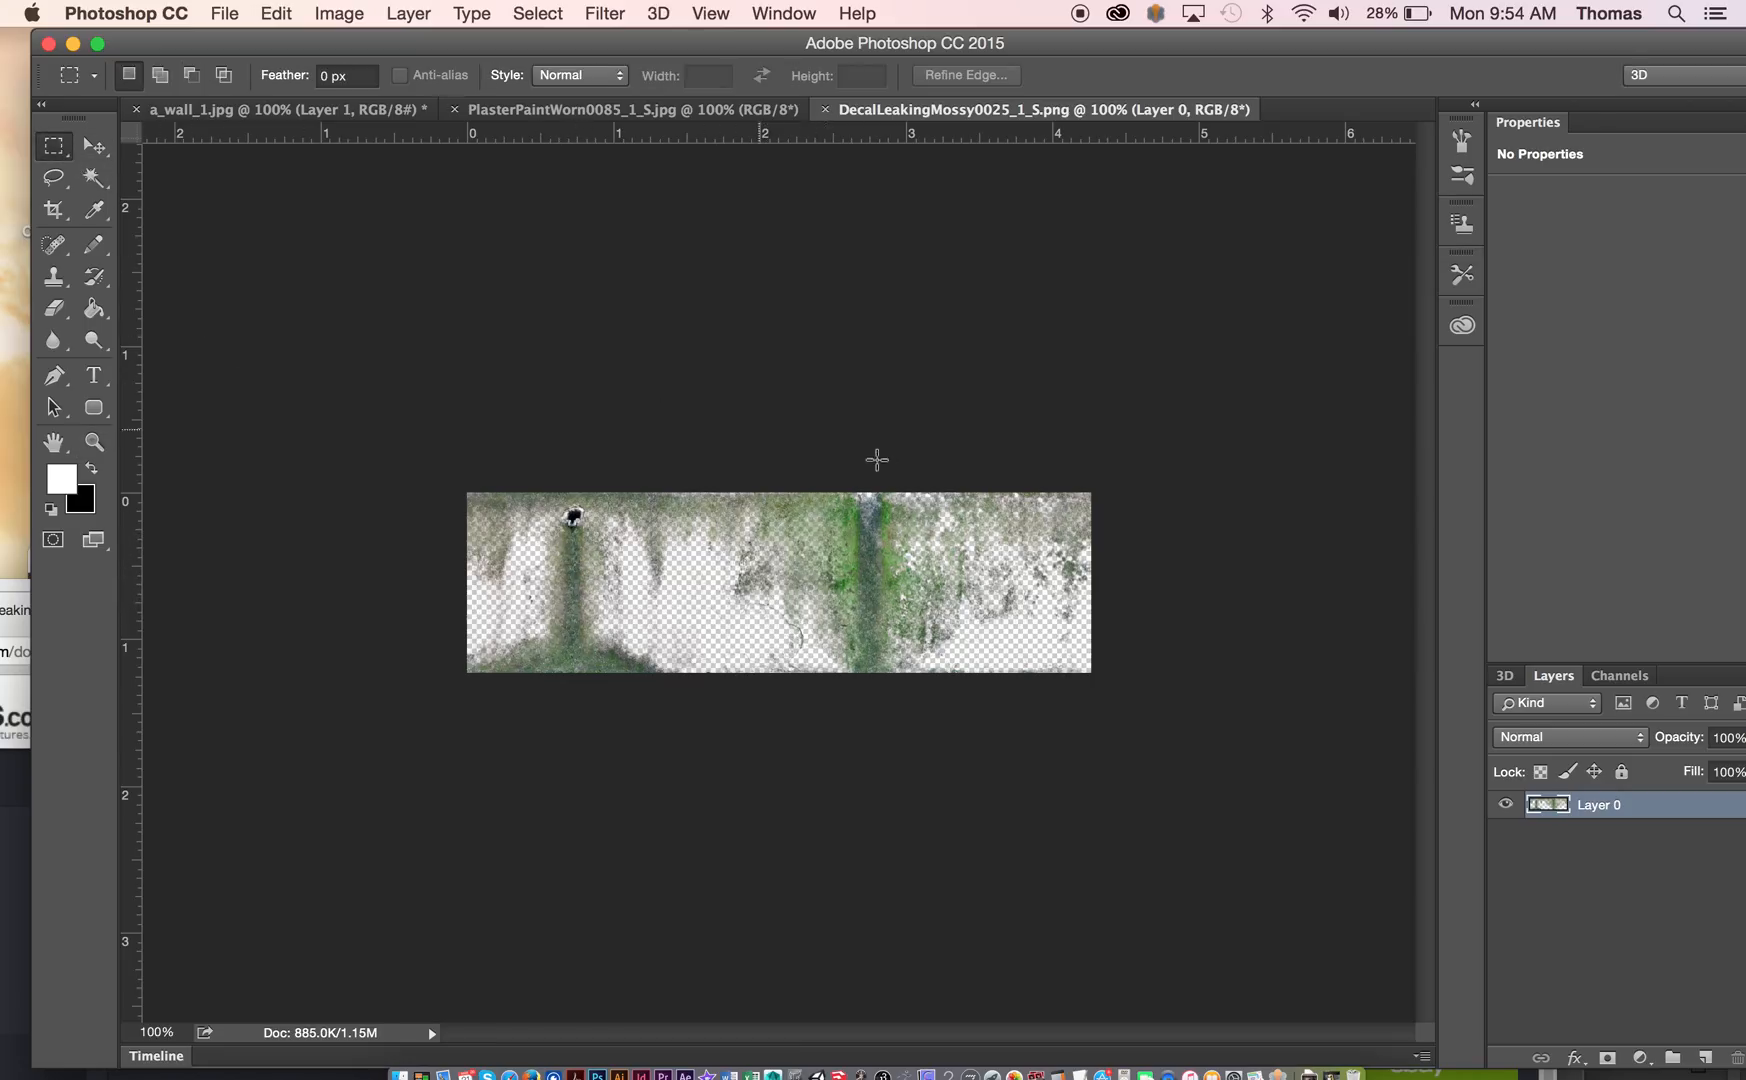
pyautogui.moveTo(859, 594); pyautogui.dragTo(1117, 729)
pyautogui.press('super+c')
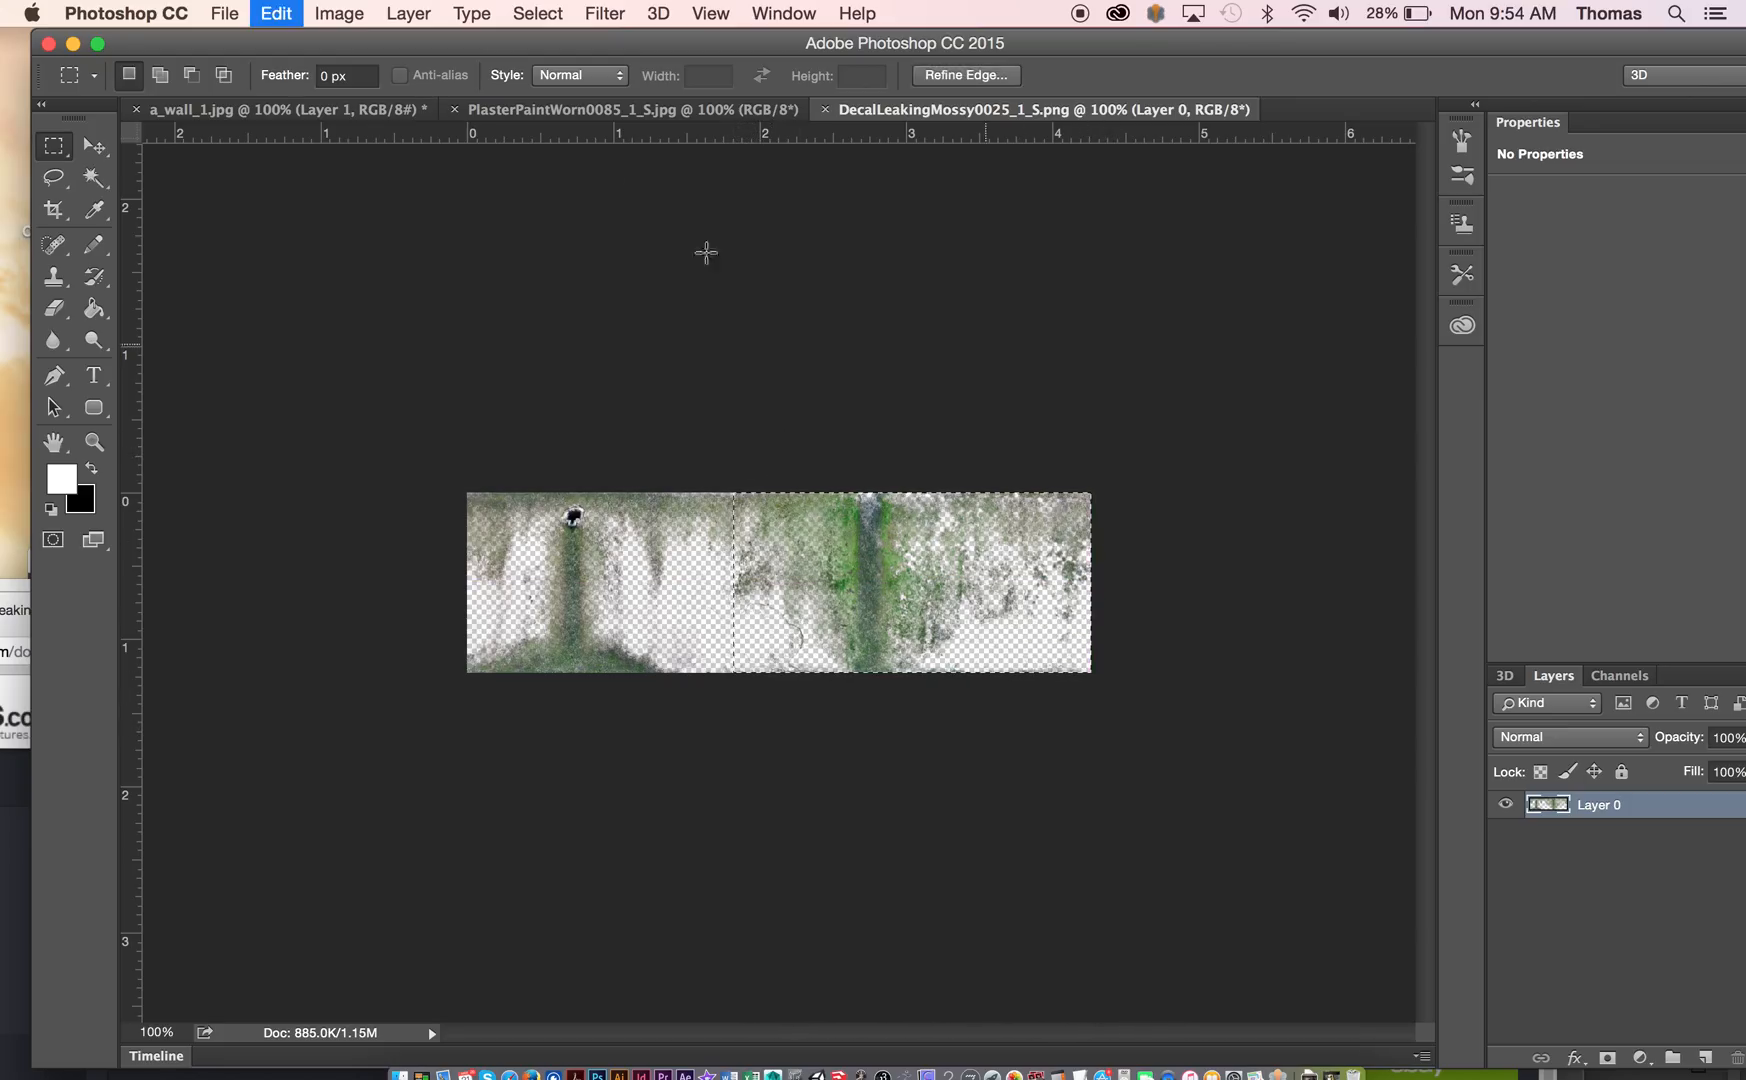
# Step: Paste the copied moss as a new layer into a_wall_1.jpg over the lower part of the wall layout
pyautogui.click(598, 112)
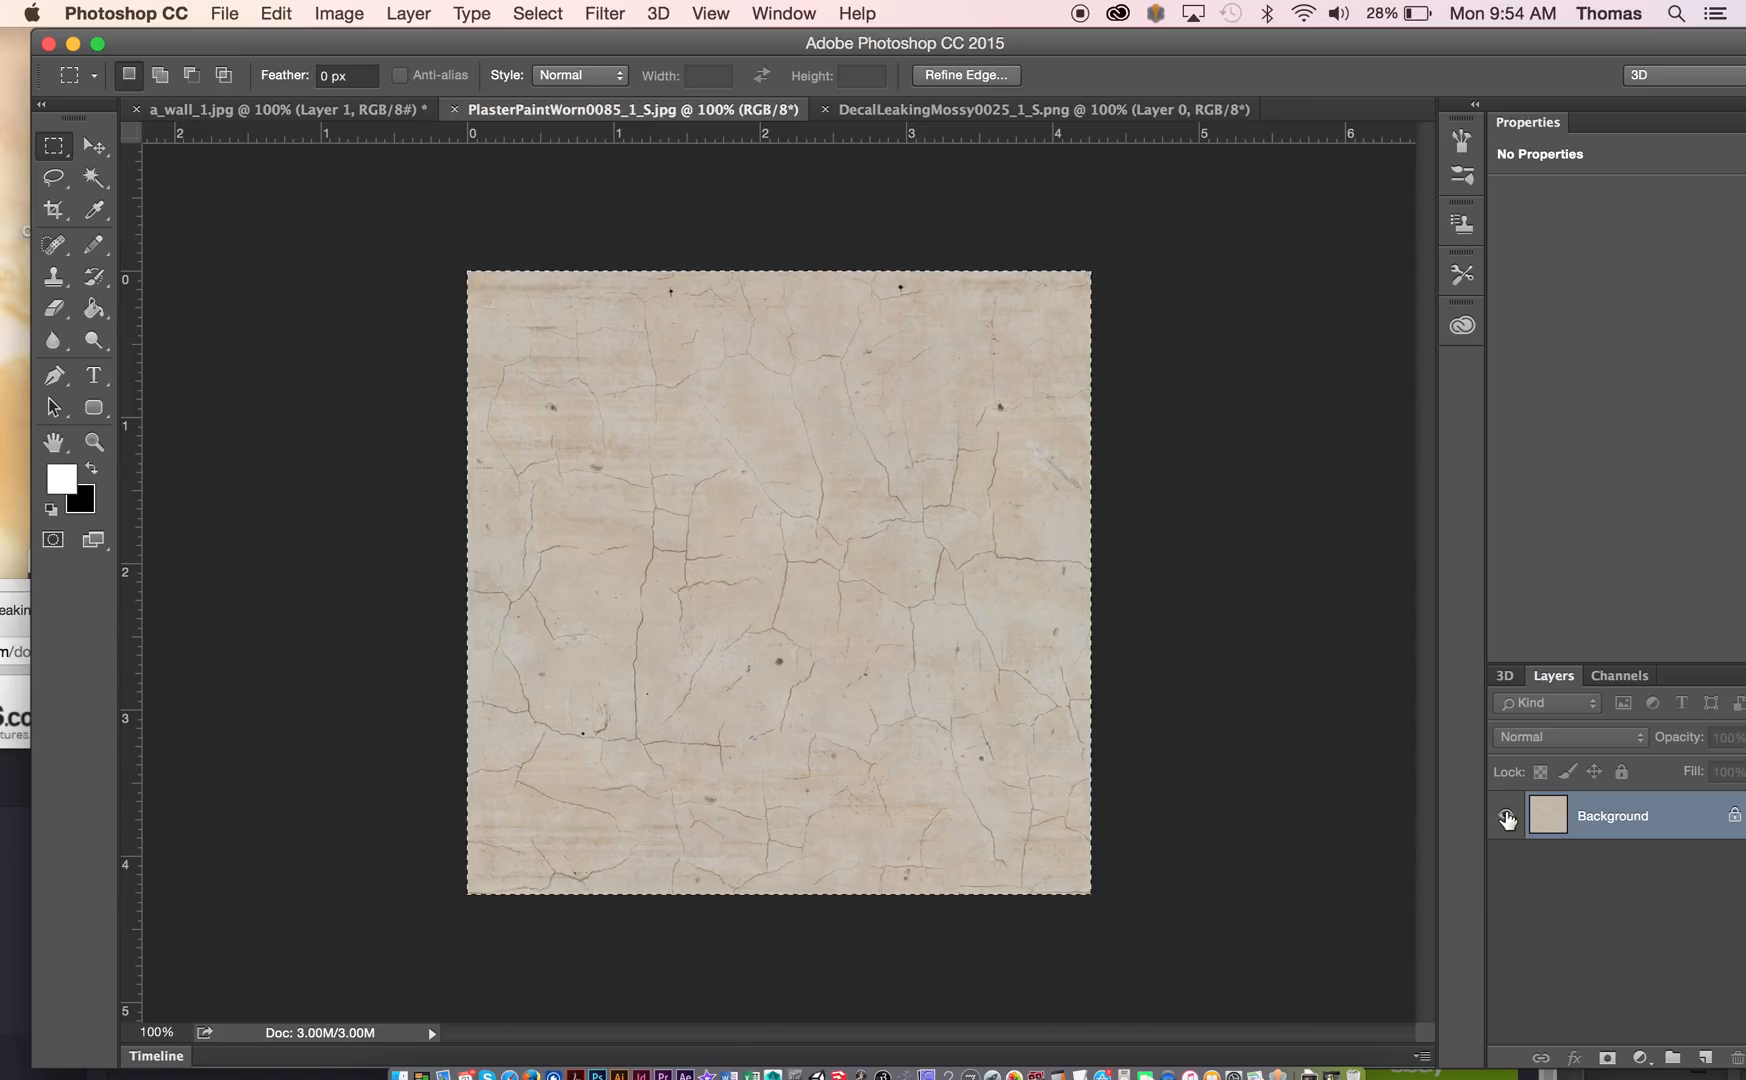
pyautogui.click(355, 113)
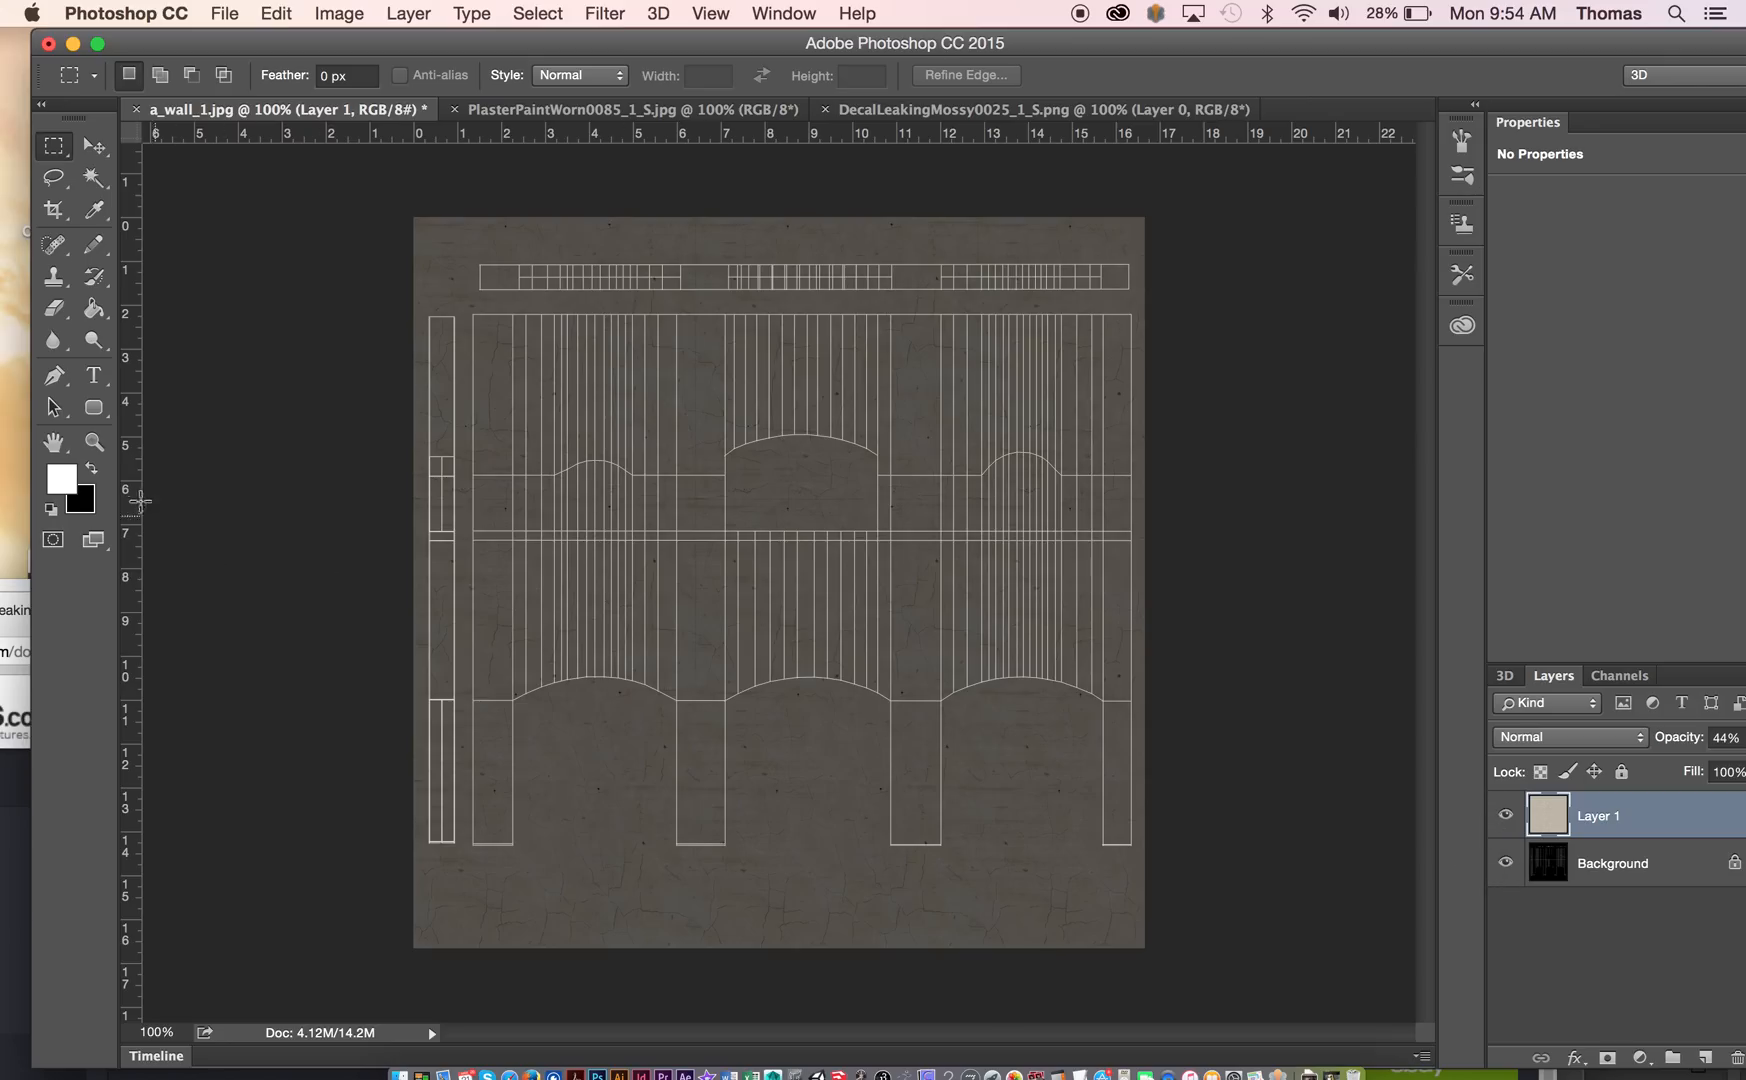
pyautogui.click(94, 441)
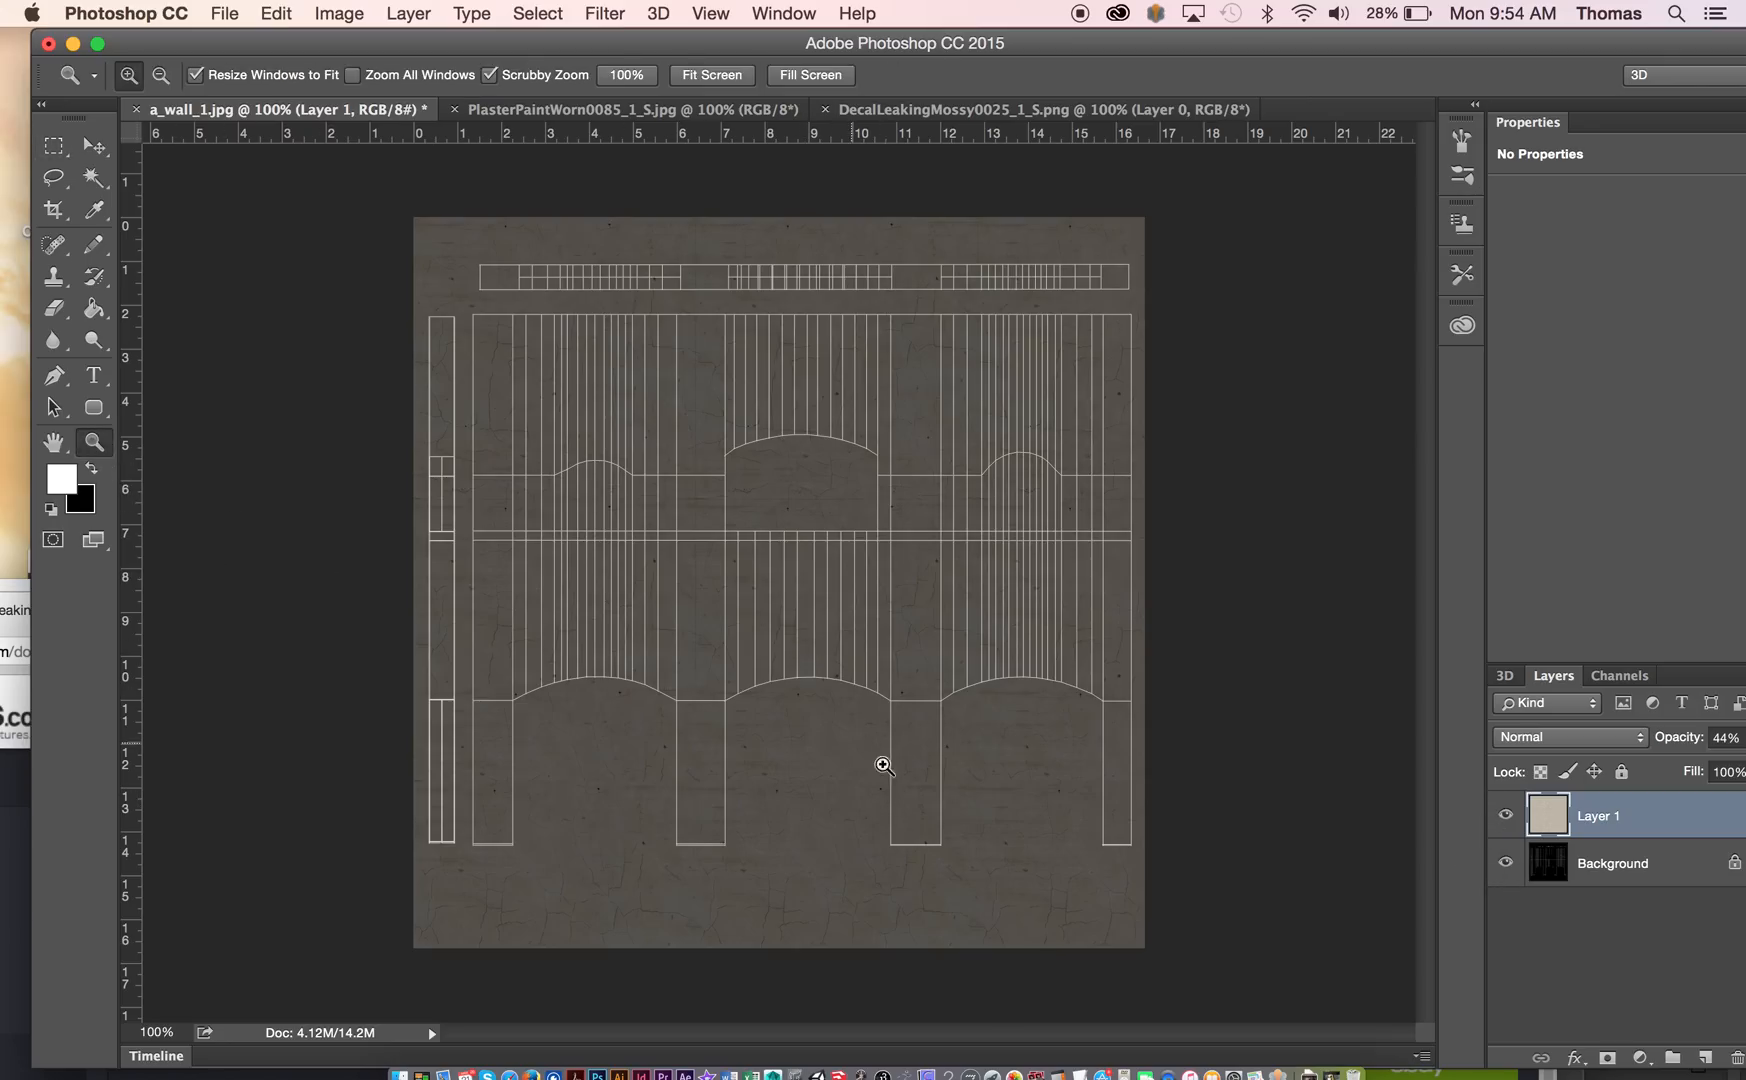
pyautogui.click(856, 729)
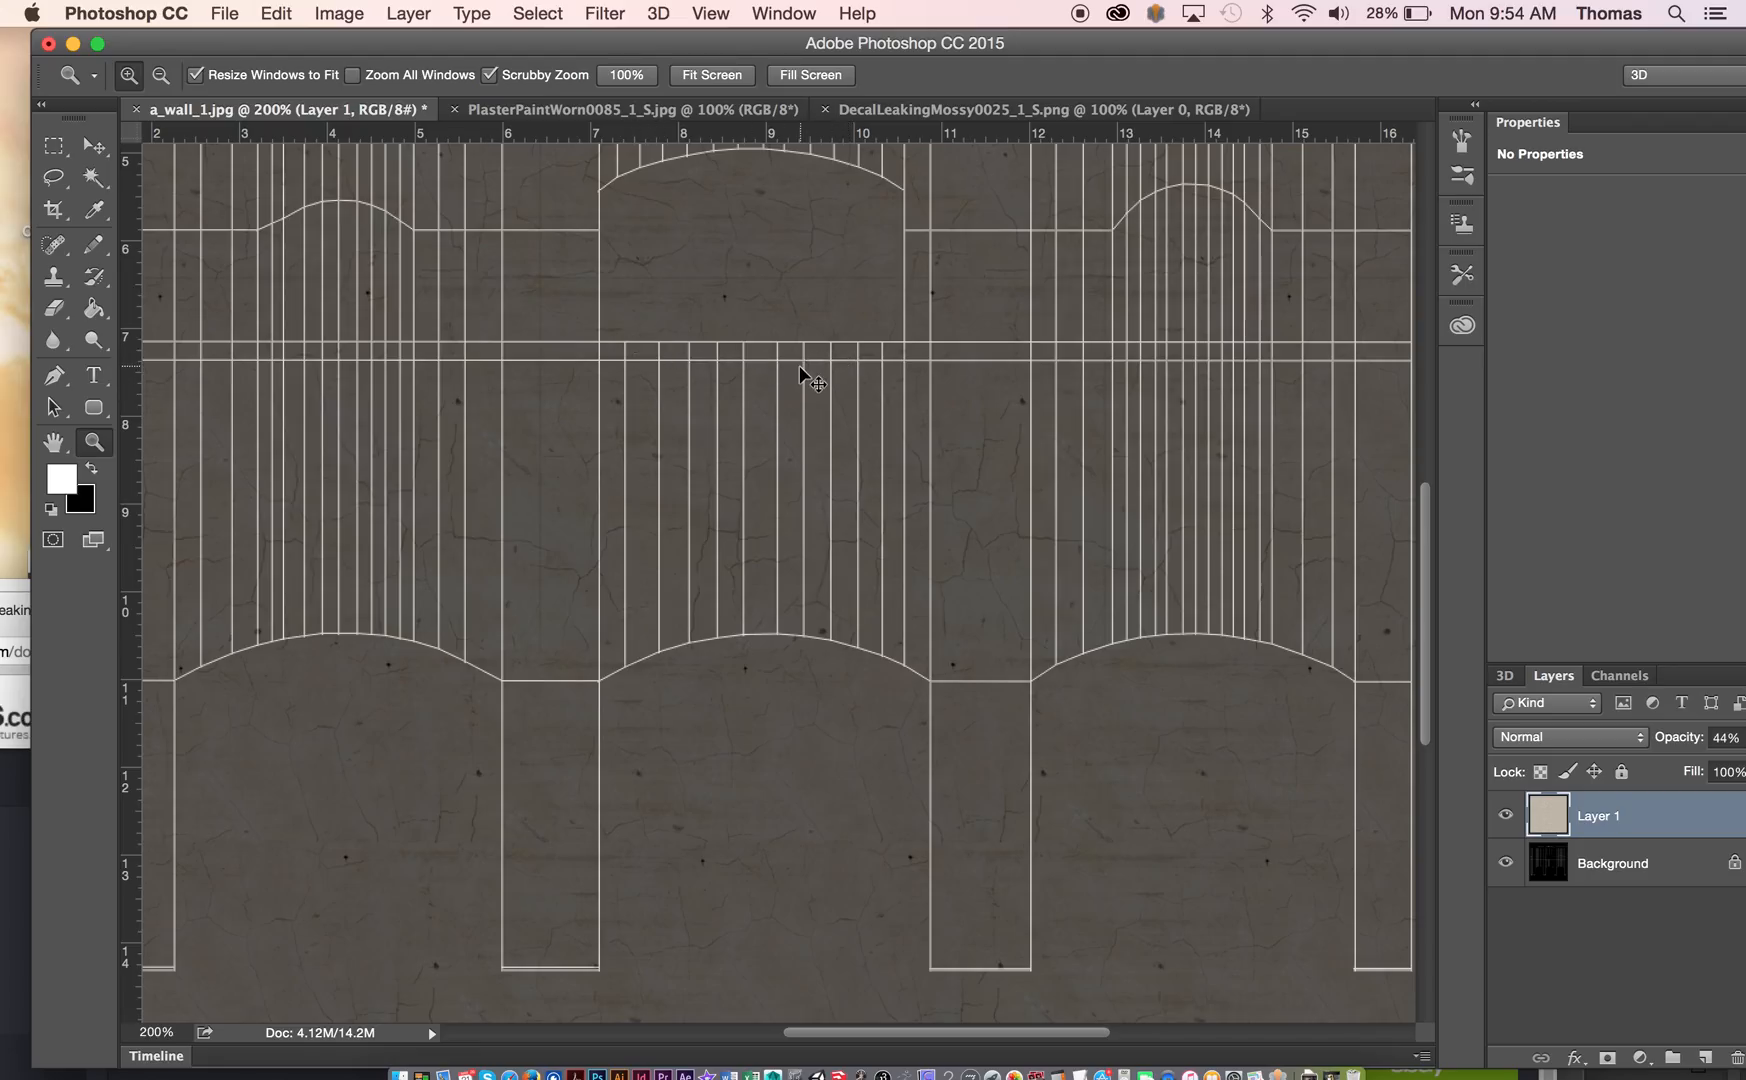
pyautogui.press('super+v')
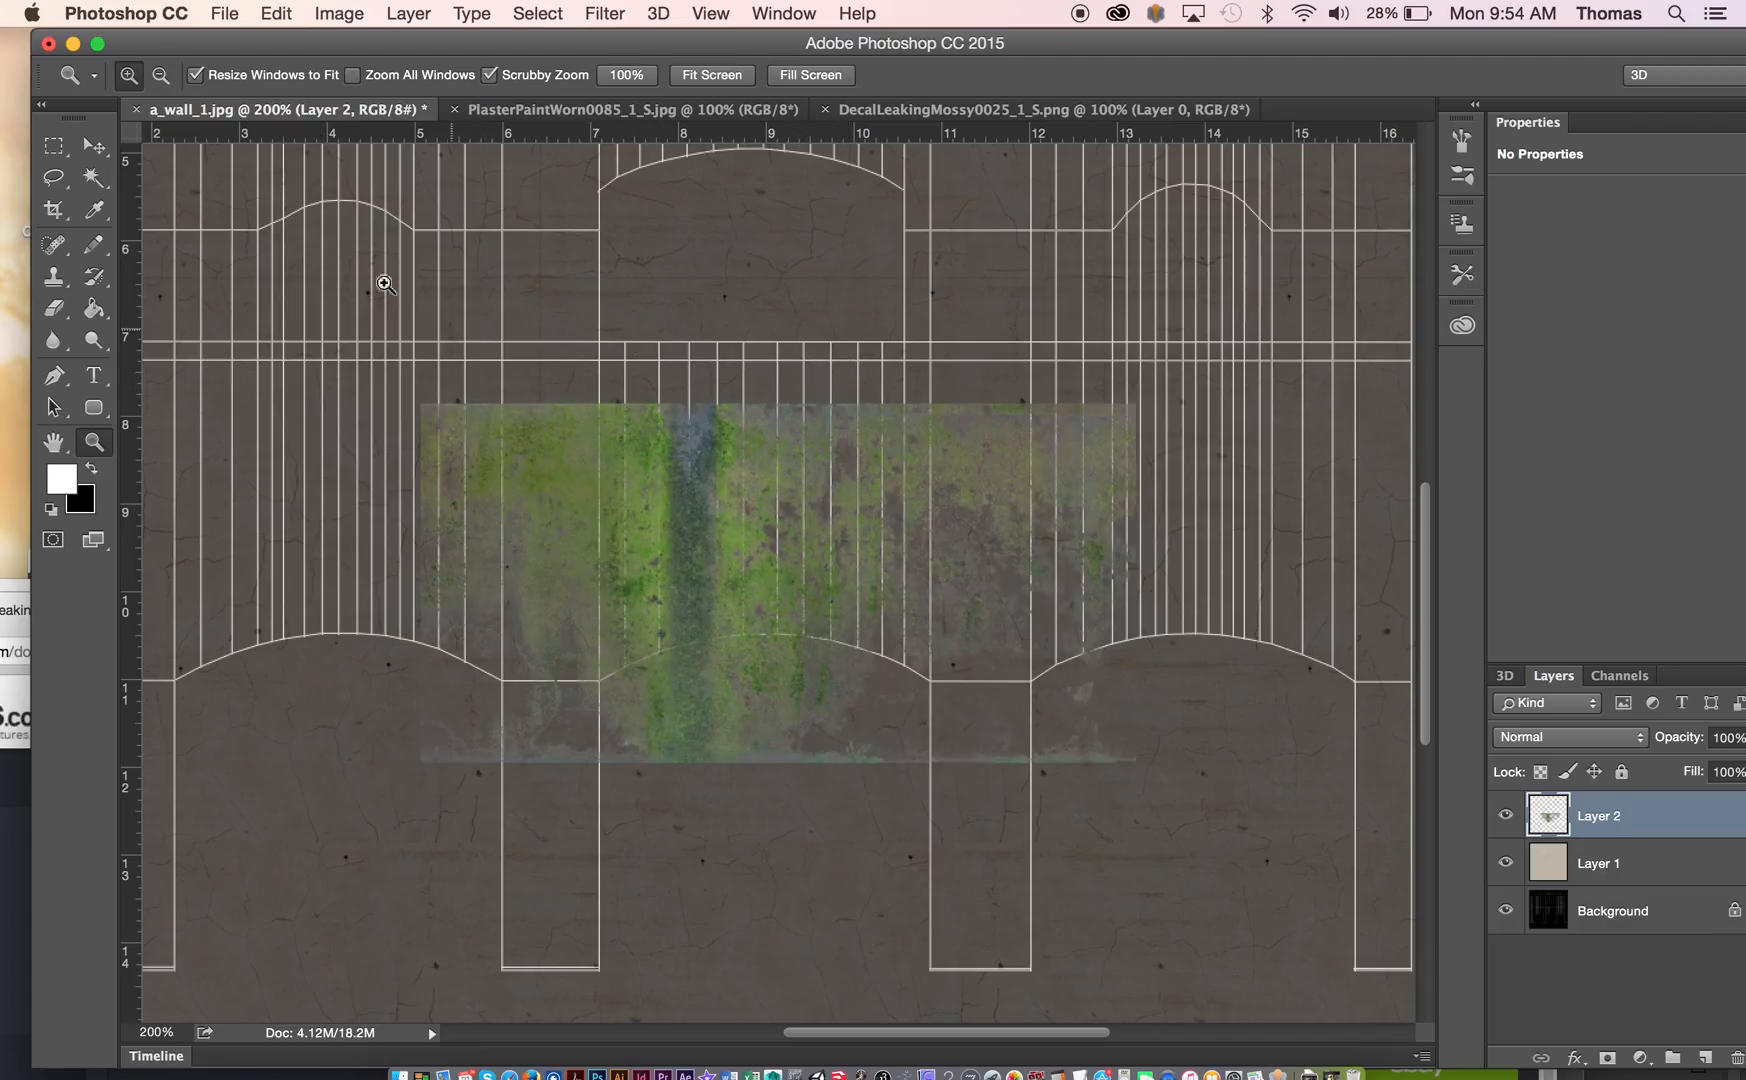
# Step: Scale the moss patch to about 63% and fit it above the middle lower arch, directly under the horizontal band
pyautogui.click(100, 156)
pyautogui.moveTo(684, 559); pyautogui.dragTo(673, 497)
pyautogui.press('super+t')
pyautogui.moveTo(1124, 705); pyautogui.dragTo(942, 518)
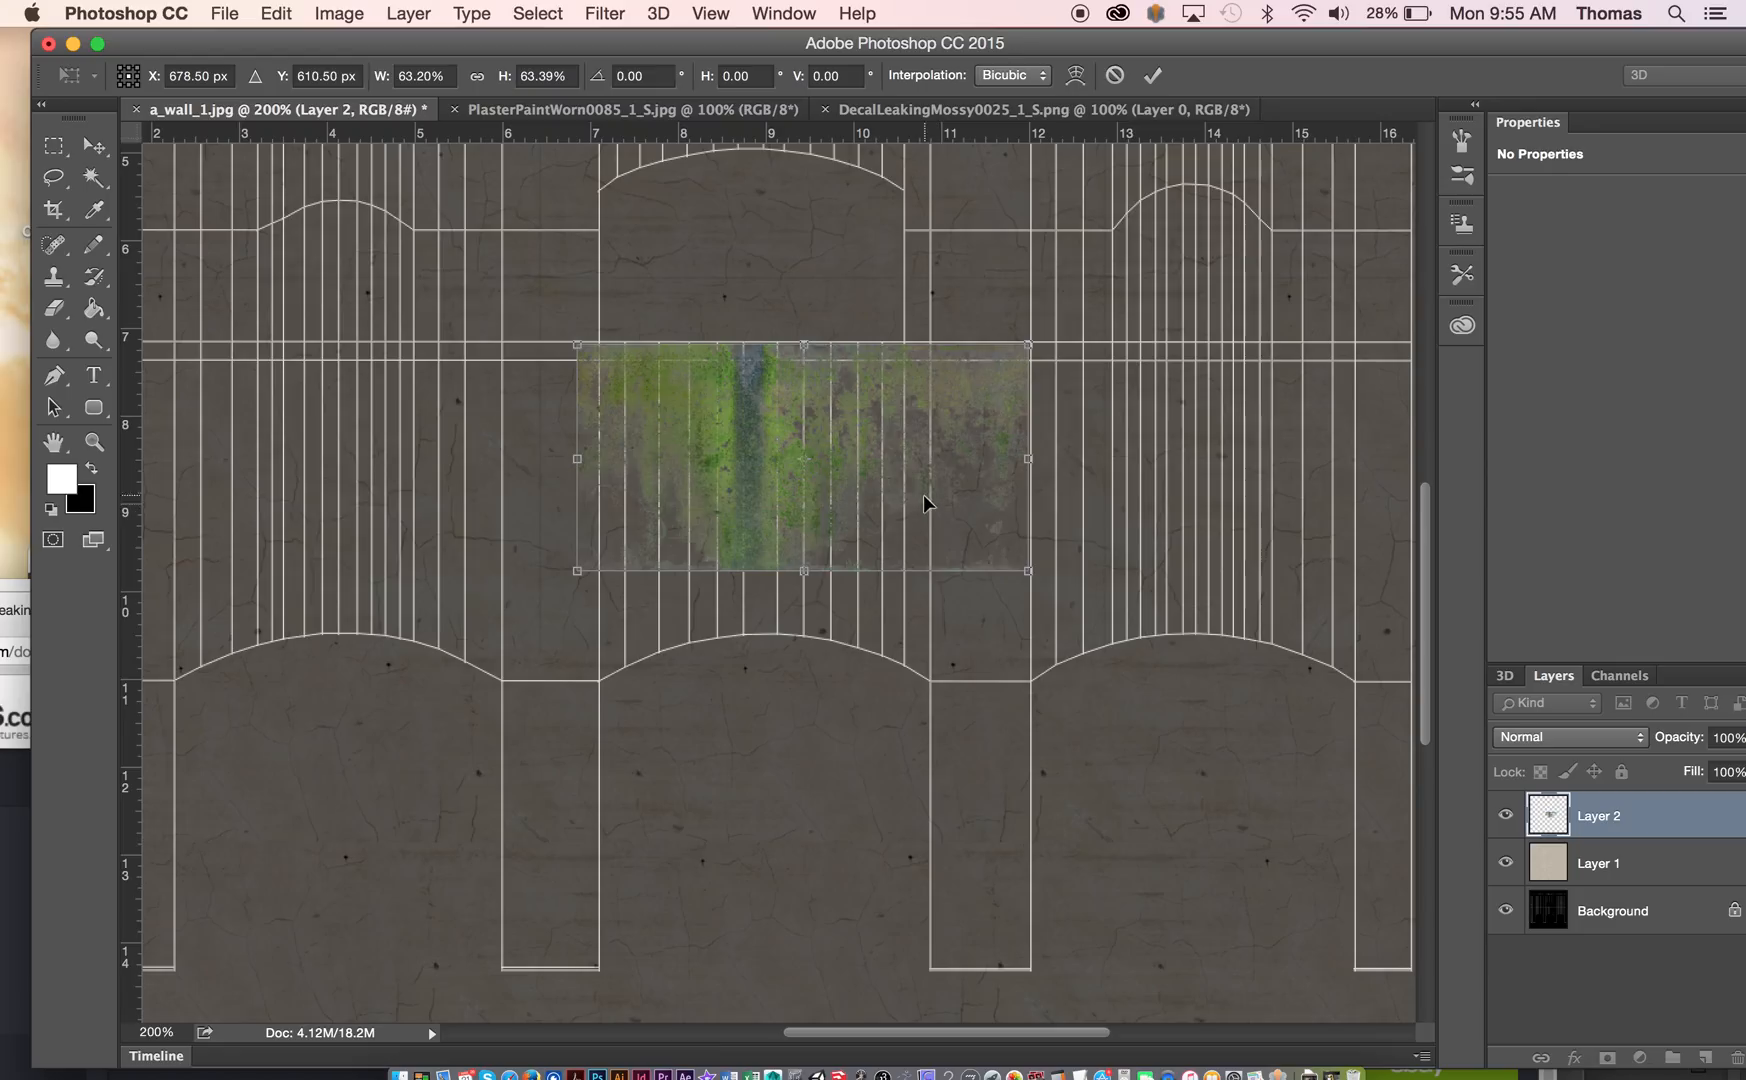
pyautogui.press('Return')
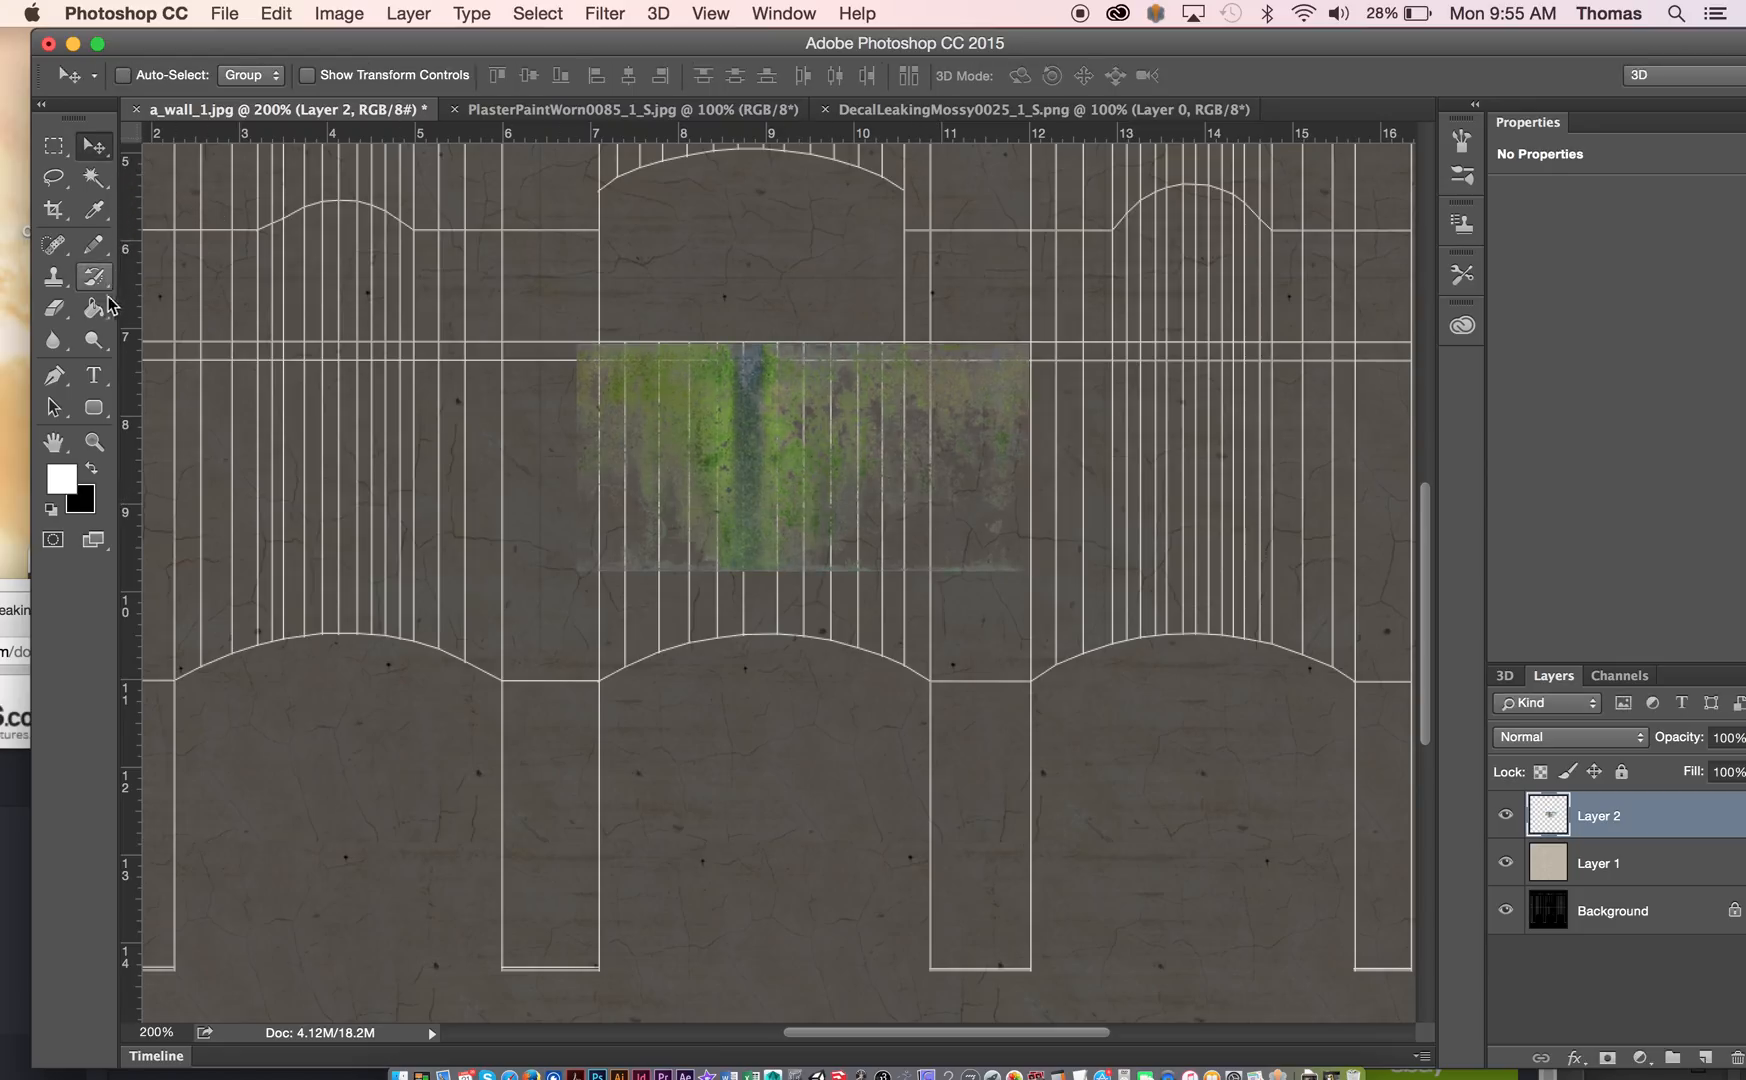
# Step: Set the Eraser size to 47 px and erase the moss patch's upper-left corner
pyautogui.click(56, 309)
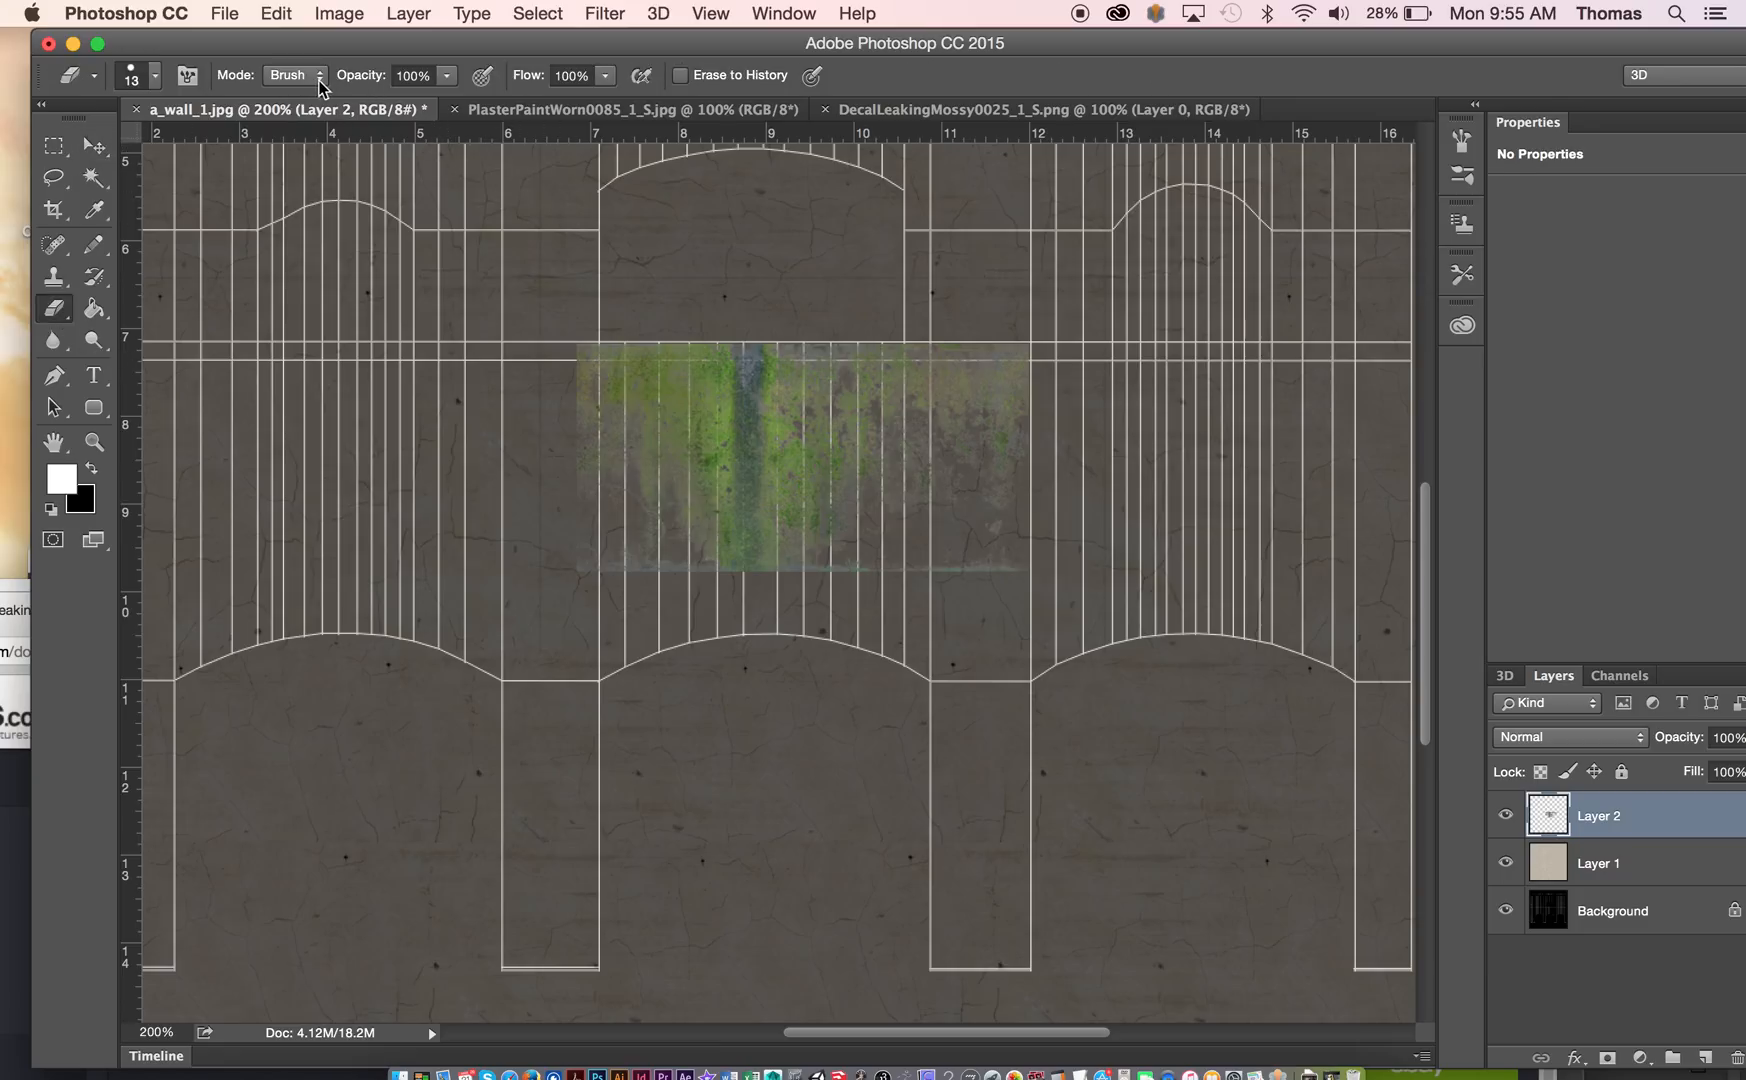
pyautogui.click(155, 77)
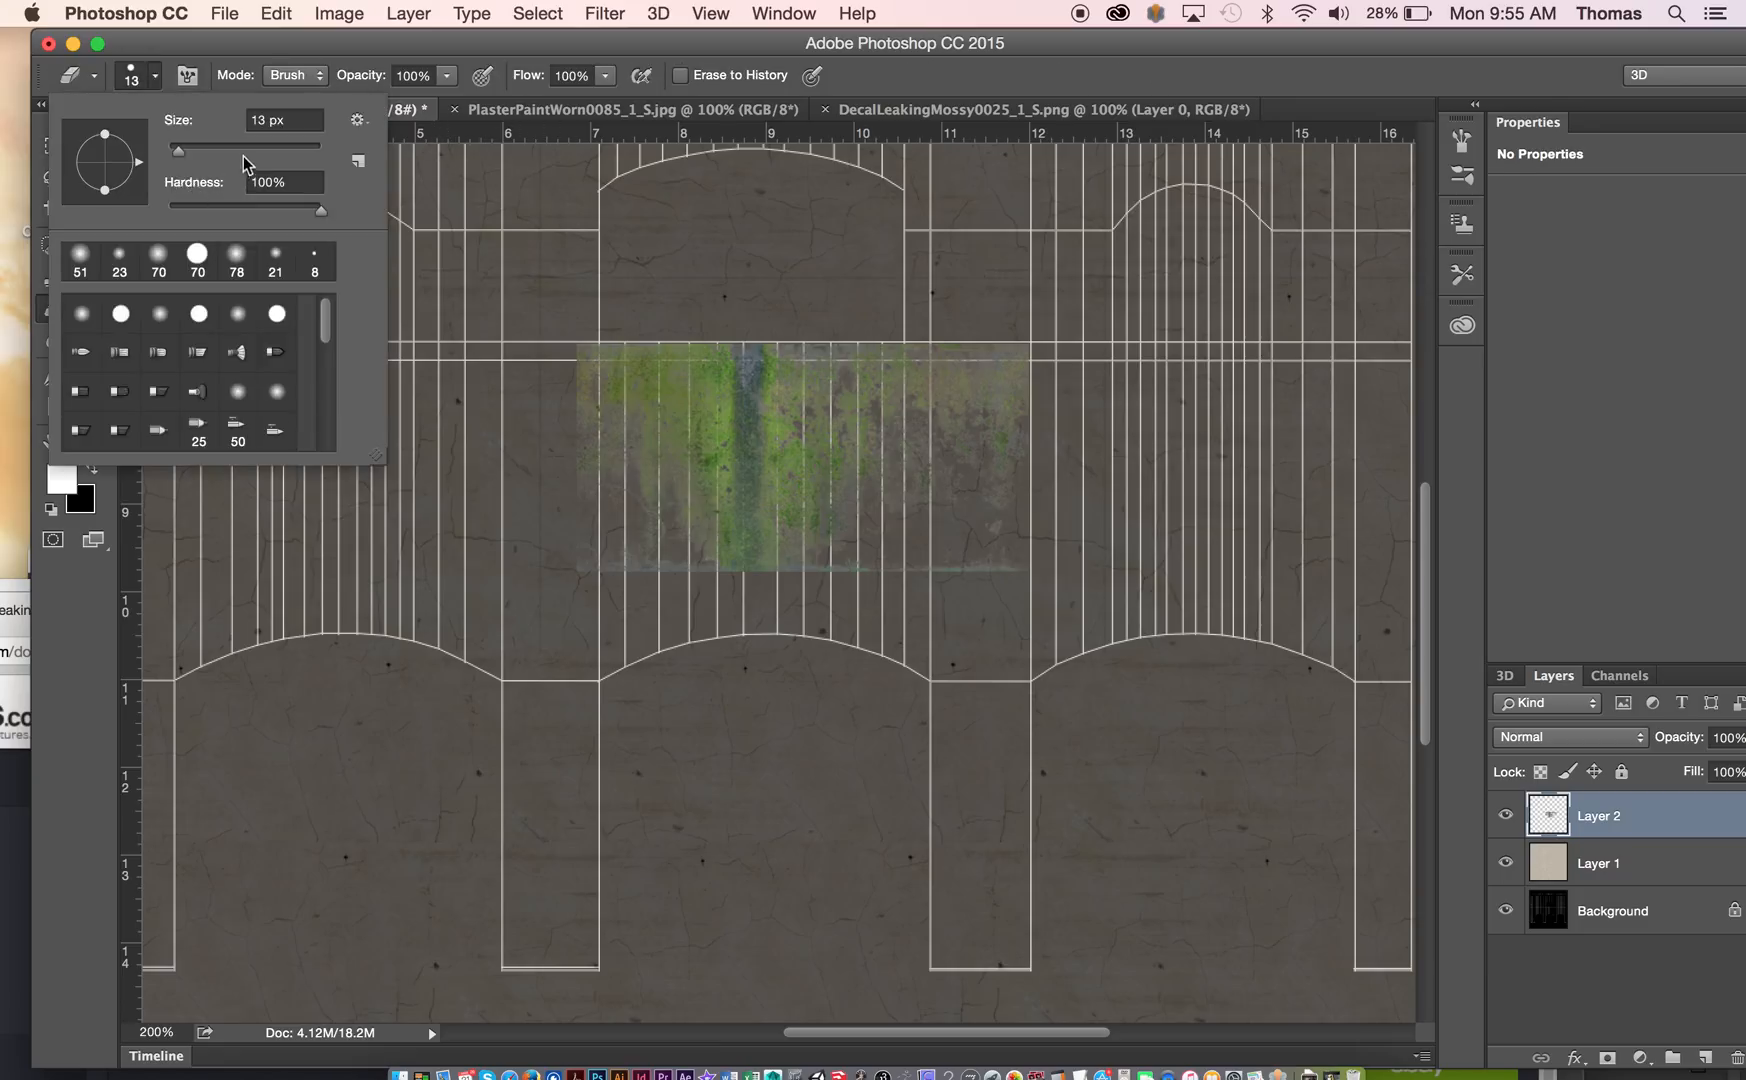
pyautogui.moveTo(179, 150); pyautogui.dragTo(199, 151)
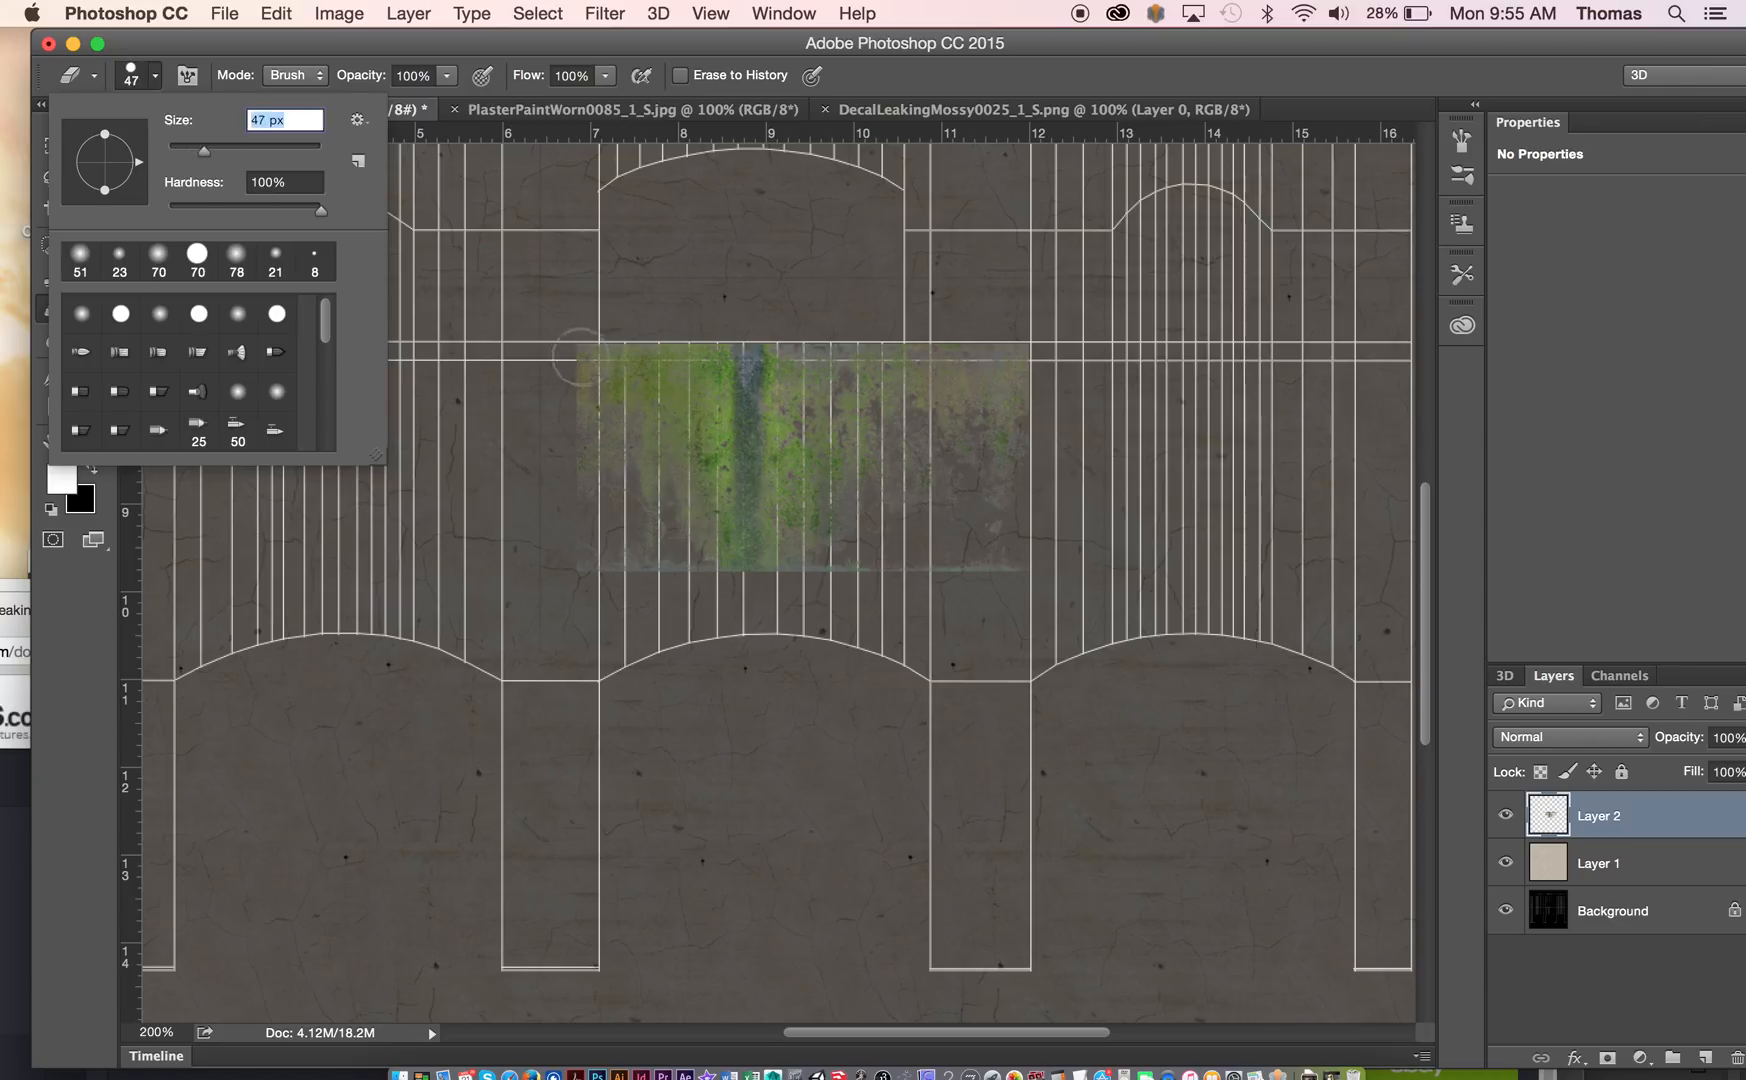
pyautogui.click(570, 365)
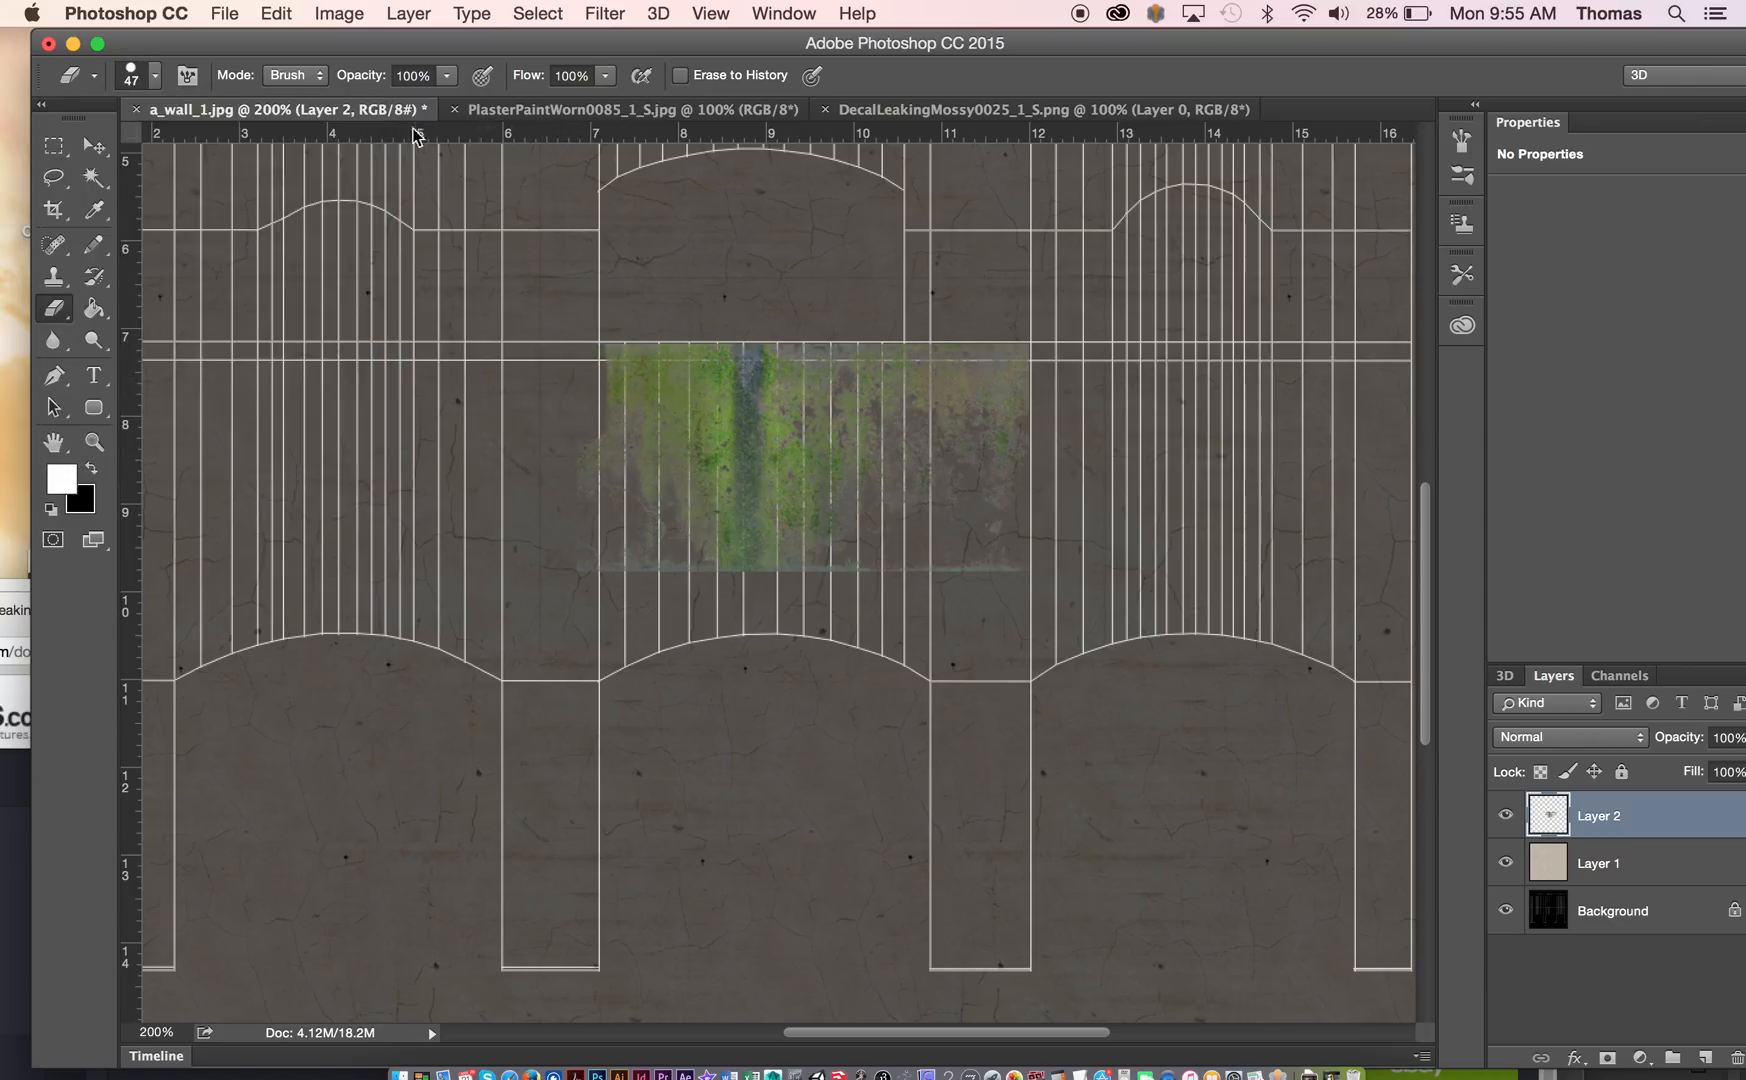
# Step: Lower the Eraser opacity to 47% and fade out the moss patch's left, lower and right edges
pyautogui.click(447, 77)
pyautogui.moveTo(447, 100); pyautogui.dragTo(388, 102)
pyautogui.moveTo(565, 411)
pyautogui.mouseDown()
pyautogui.moveTo(575, 579)
pyautogui.moveTo(603, 602)
pyautogui.moveTo(581, 377)
pyautogui.moveTo(658, 541)
pyautogui.moveTo(601, 460)
pyautogui.moveTo(584, 479)
pyautogui.moveTo(663, 560)
pyautogui.moveTo(624, 473)
pyautogui.moveTo(681, 559)
pyautogui.moveTo(656, 363)
pyautogui.moveTo(612, 421)
pyautogui.moveTo(620, 587)
pyautogui.moveTo(582, 542)
pyautogui.moveTo(591, 607)
pyautogui.moveTo(597, 540)
pyautogui.moveTo(770, 560)
pyautogui.mouseUp()
pyautogui.moveTo(1114, 446)
pyautogui.mouseDown()
pyautogui.moveTo(987, 632)
pyautogui.moveTo(1047, 476)
pyautogui.moveTo(894, 549)
pyautogui.moveTo(997, 533)
pyautogui.moveTo(931, 601)
pyautogui.moveTo(945, 568)
pyautogui.moveTo(746, 607)
pyautogui.mouseUp()
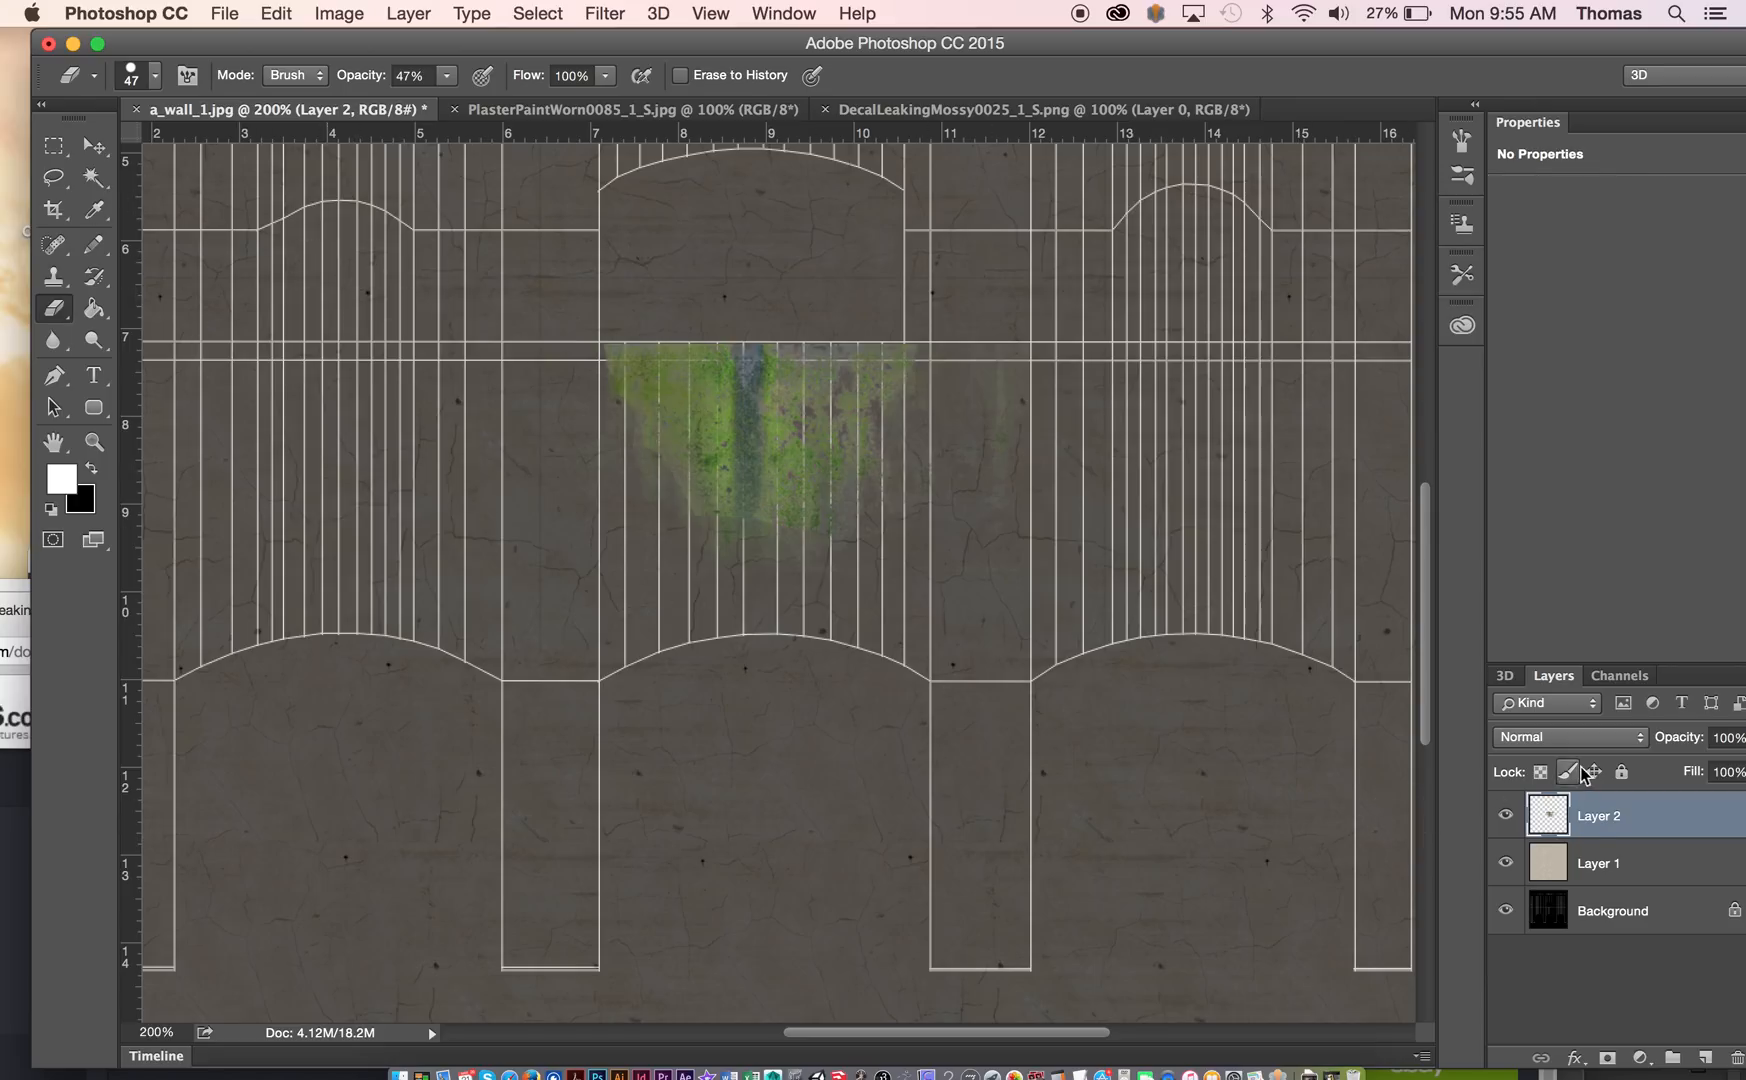
# Step: Set the plaster layer's opacity to 100% so it fully covers the UV layout lines
pyautogui.click(1617, 866)
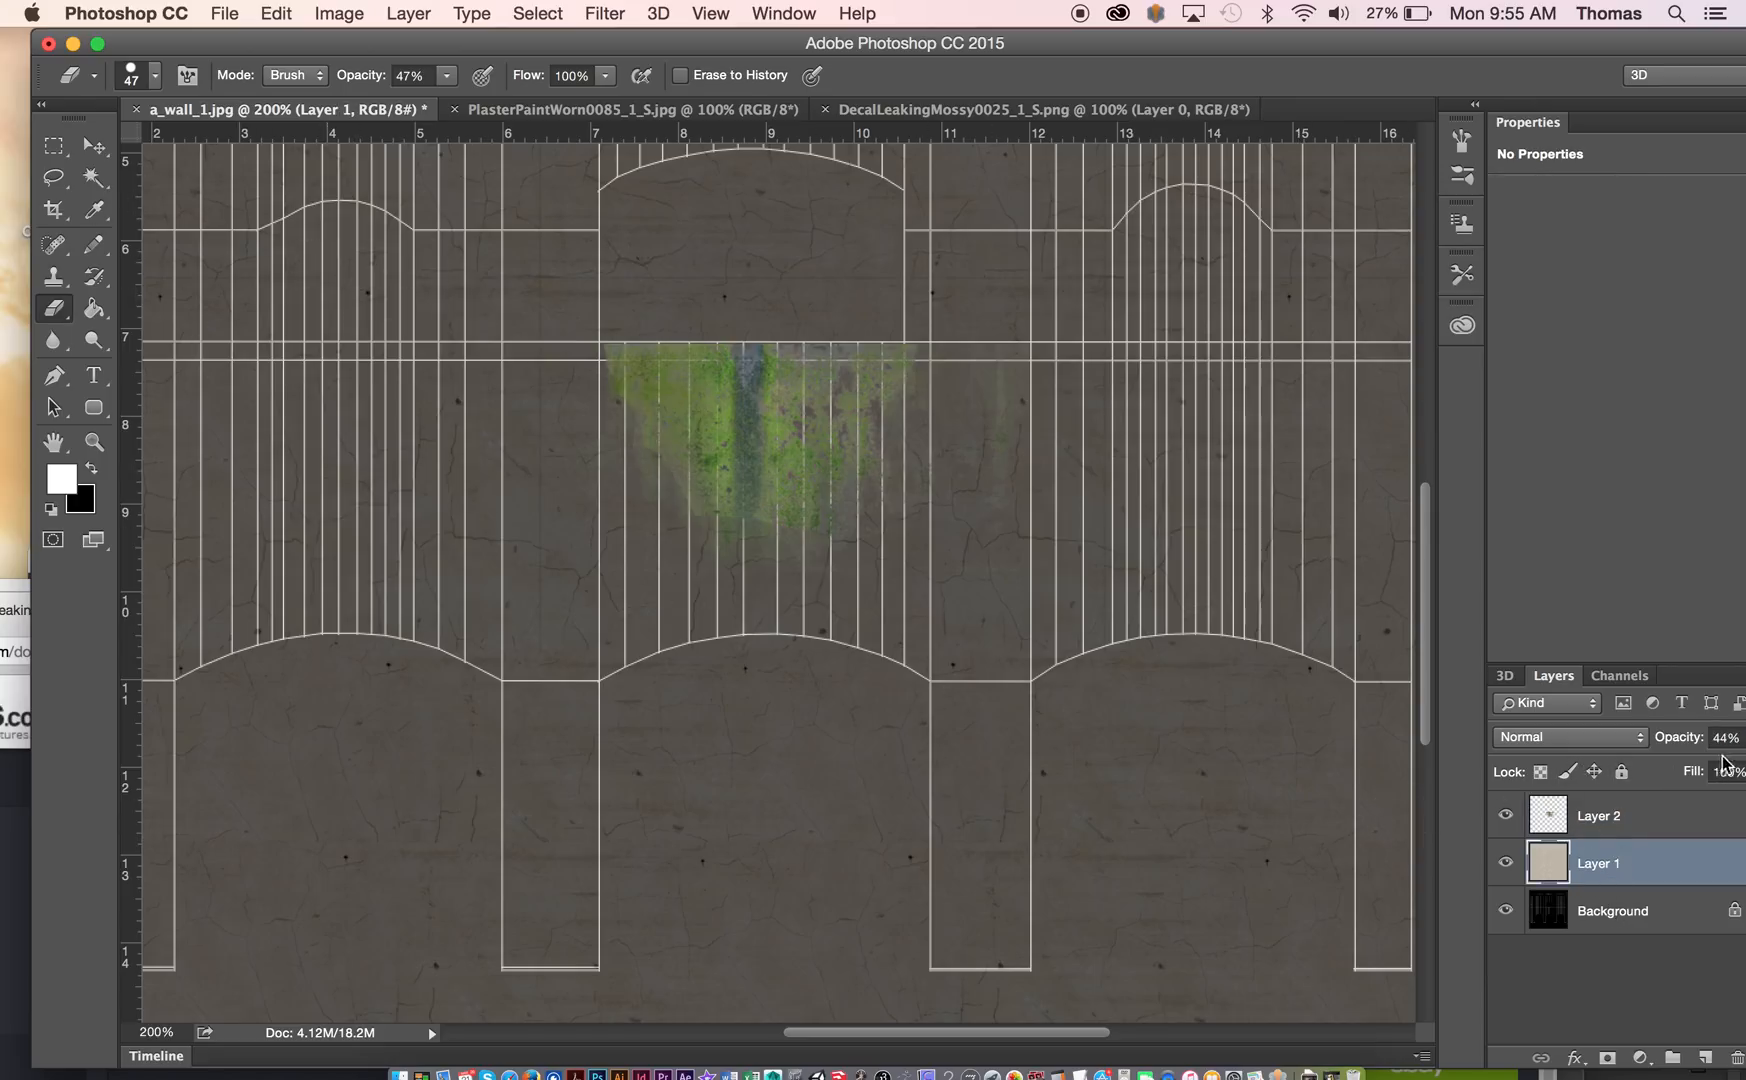
pyautogui.moveTo(1405, 42); pyautogui.dragTo(1347, 16)
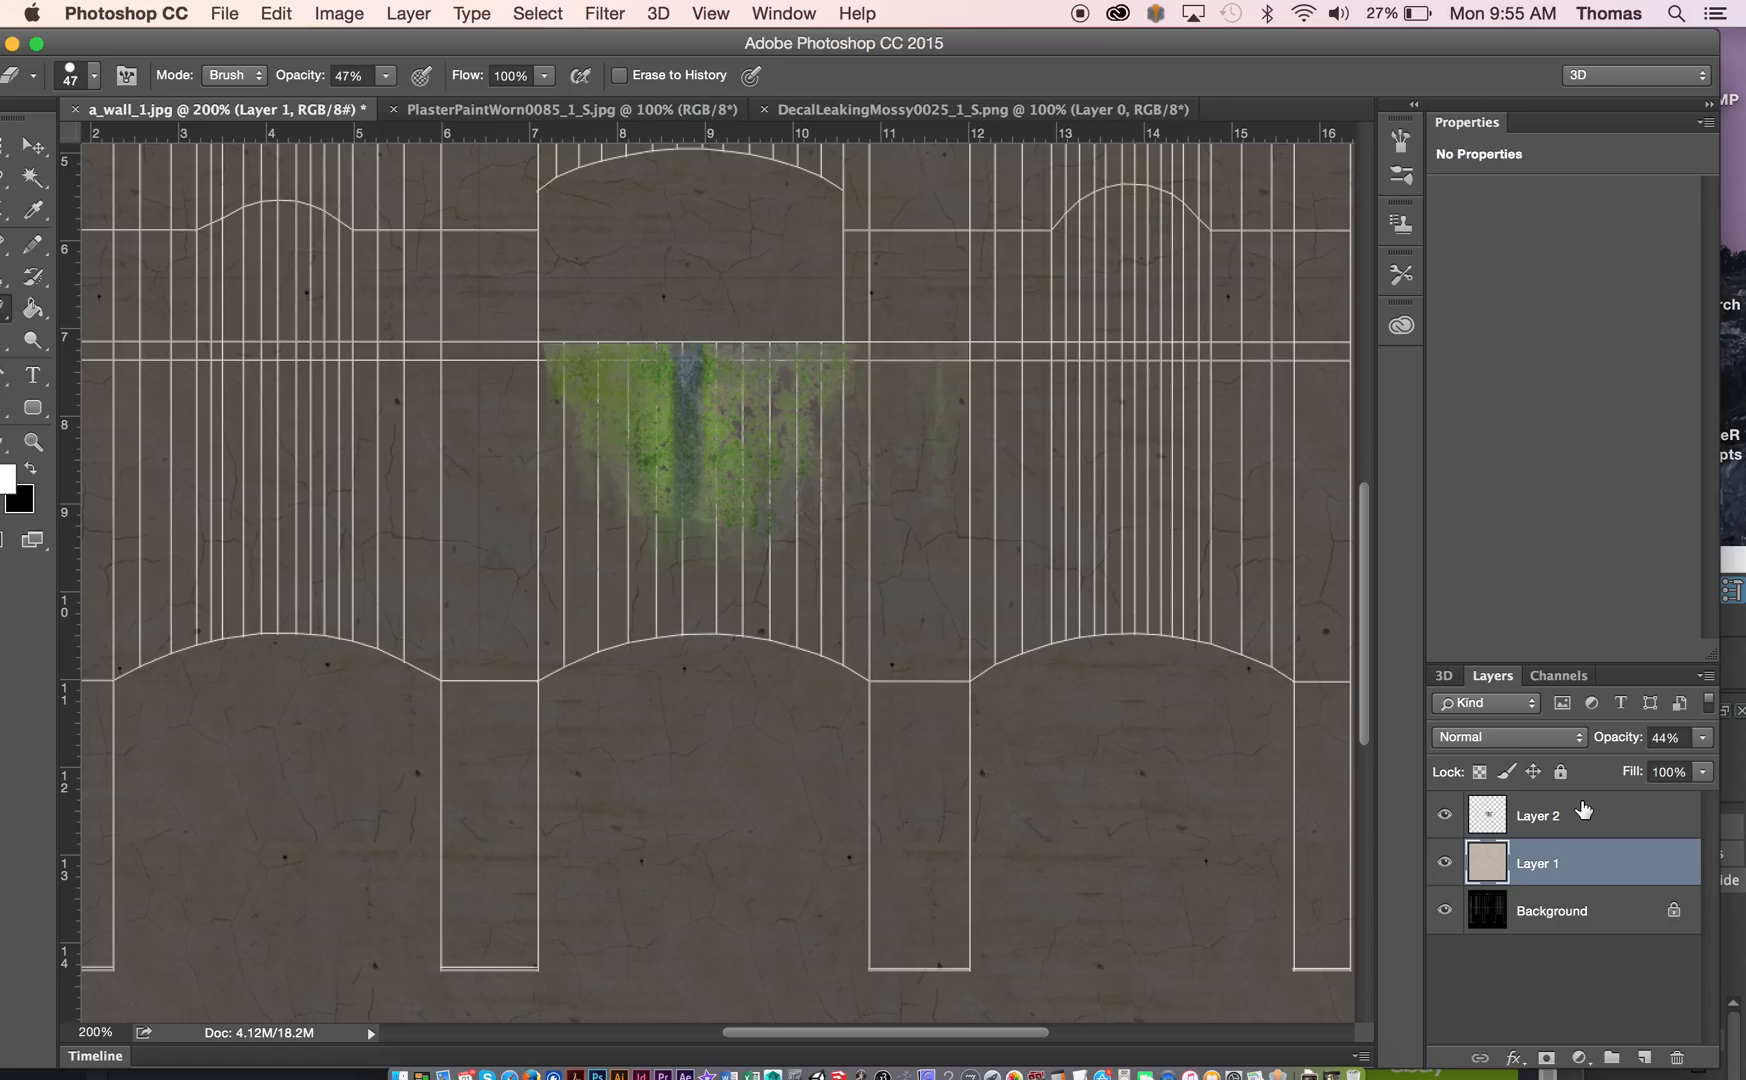
pyautogui.click(1700, 740)
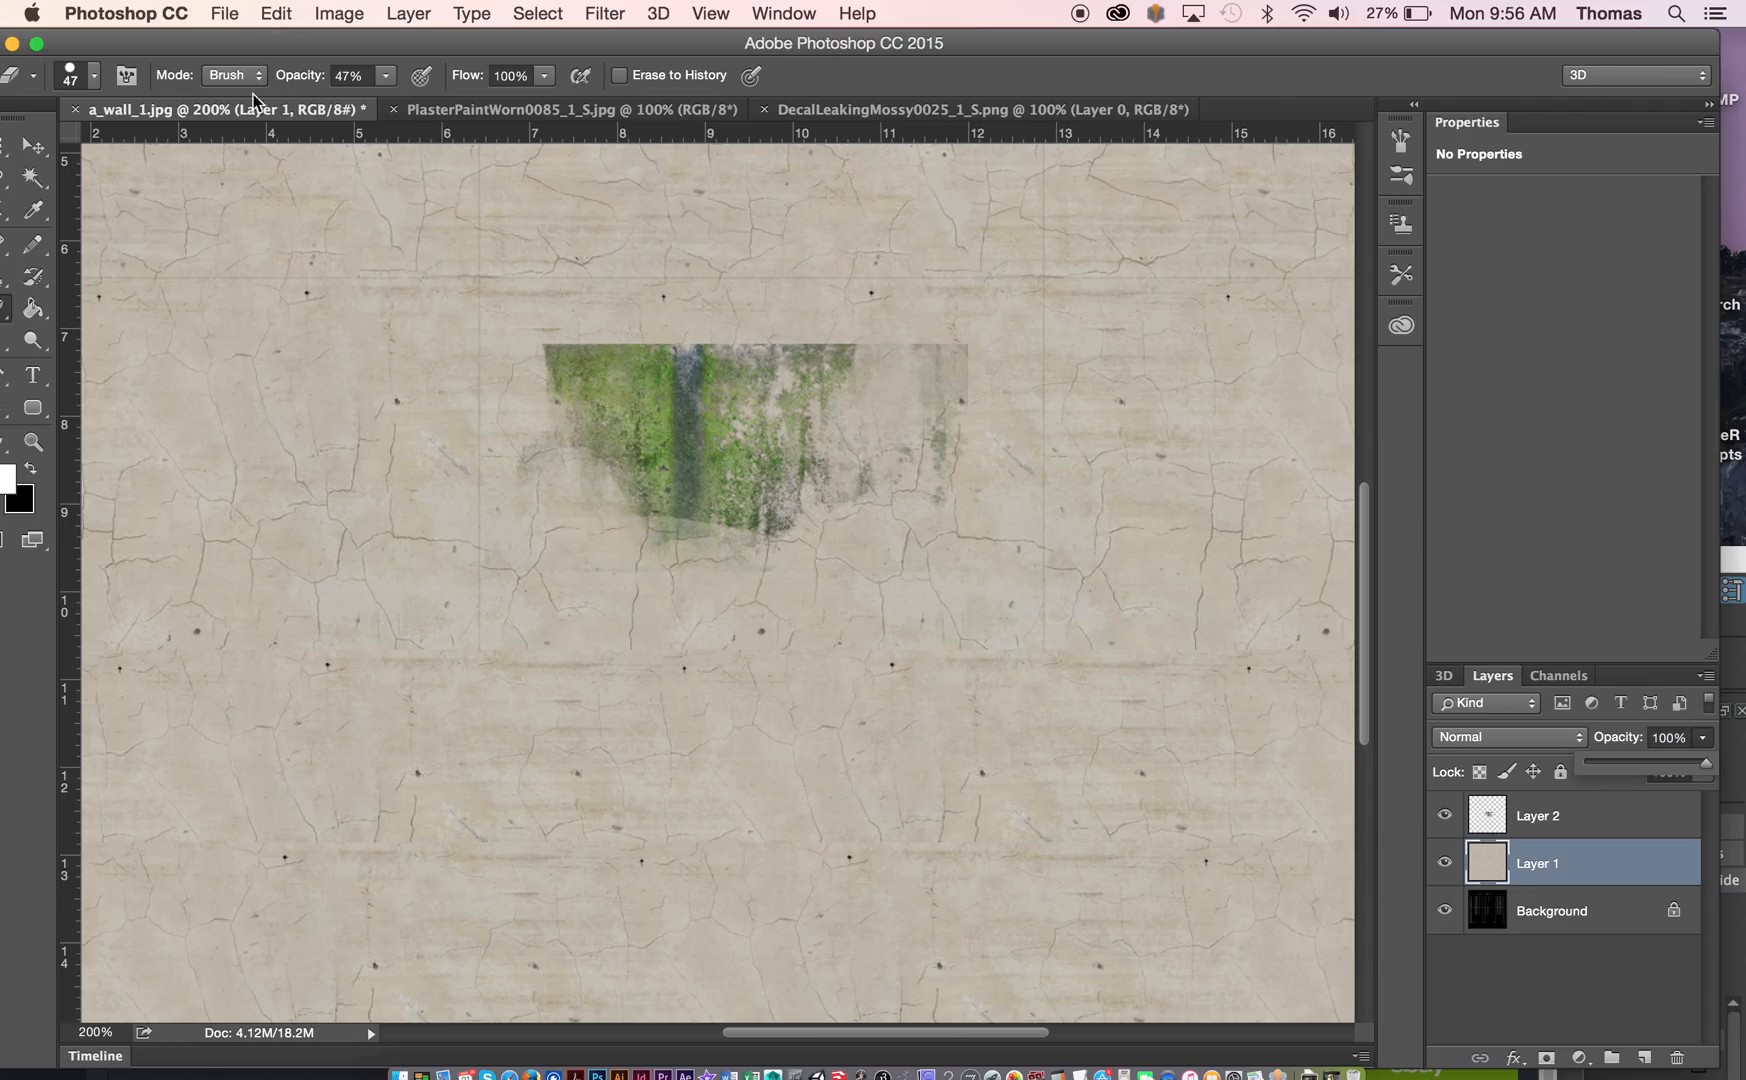
# Step: Save the wall texture to the Desktop as a JPEG copy named "a_wall_1 copy.jpg", accepting the JPEG options
pyautogui.click(222, 12)
pyautogui.click(280, 265)
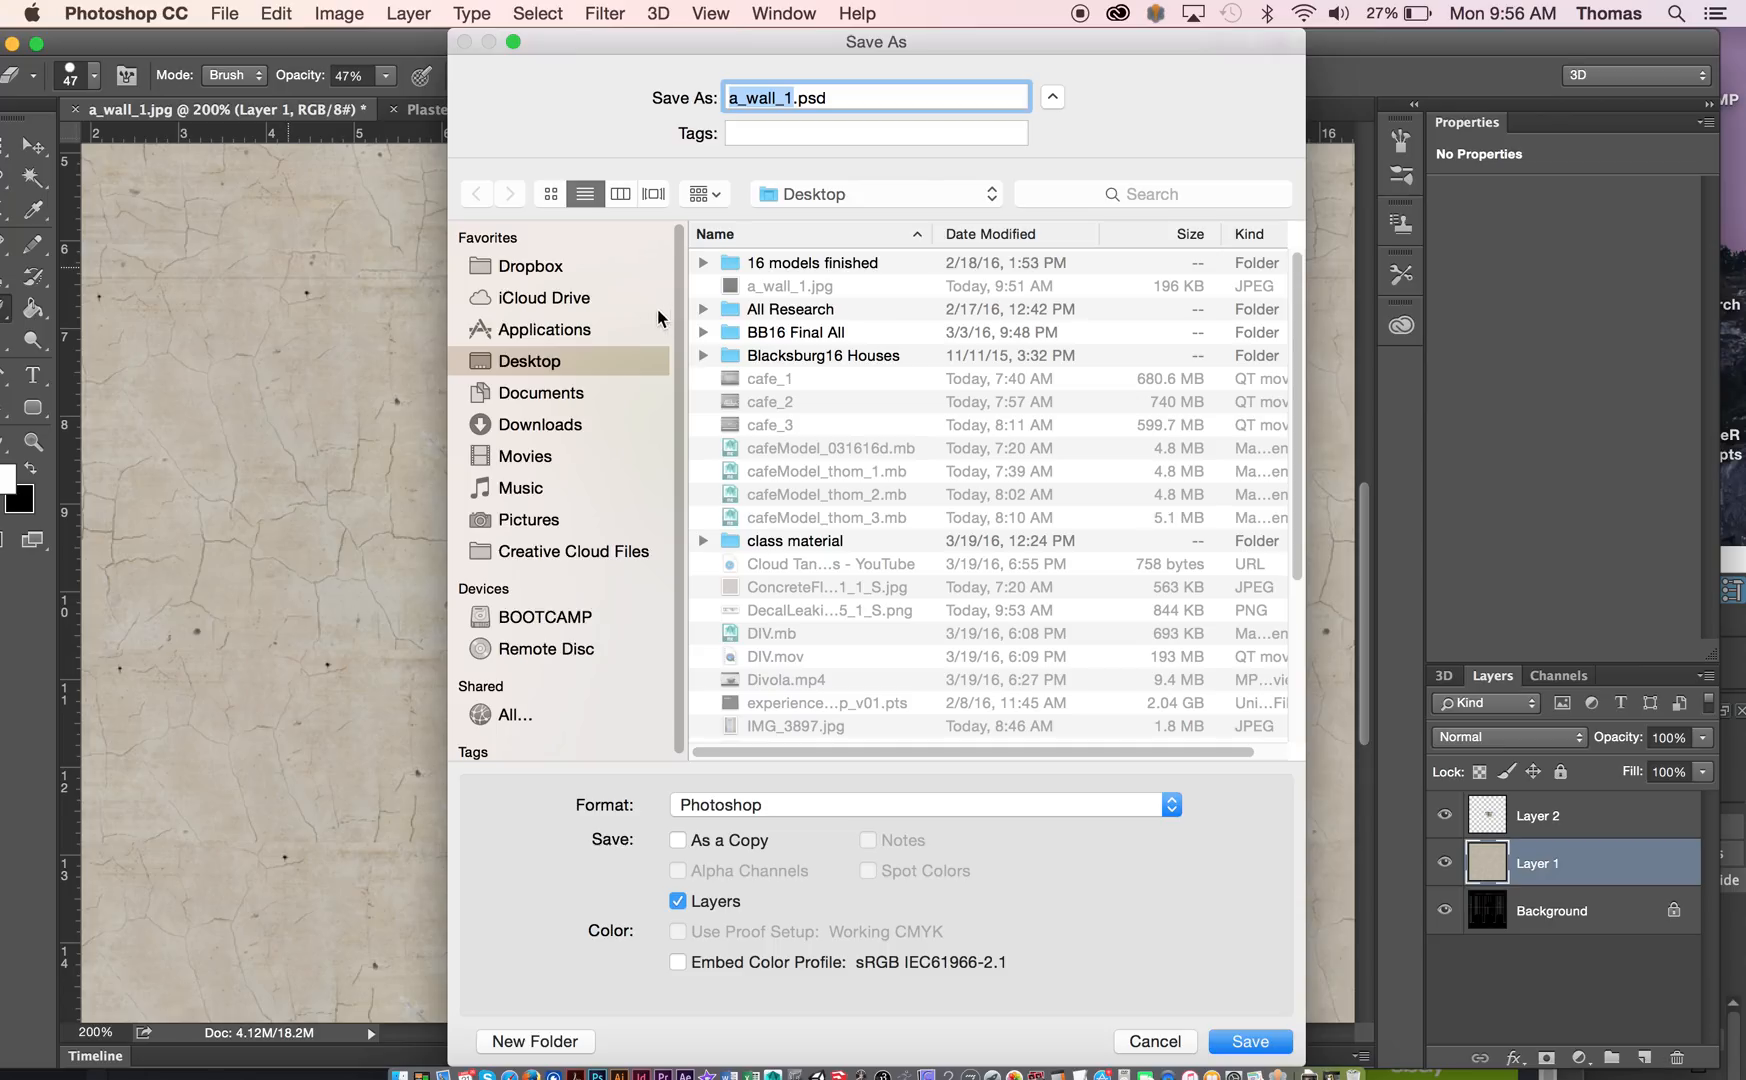
pyautogui.click(793, 810)
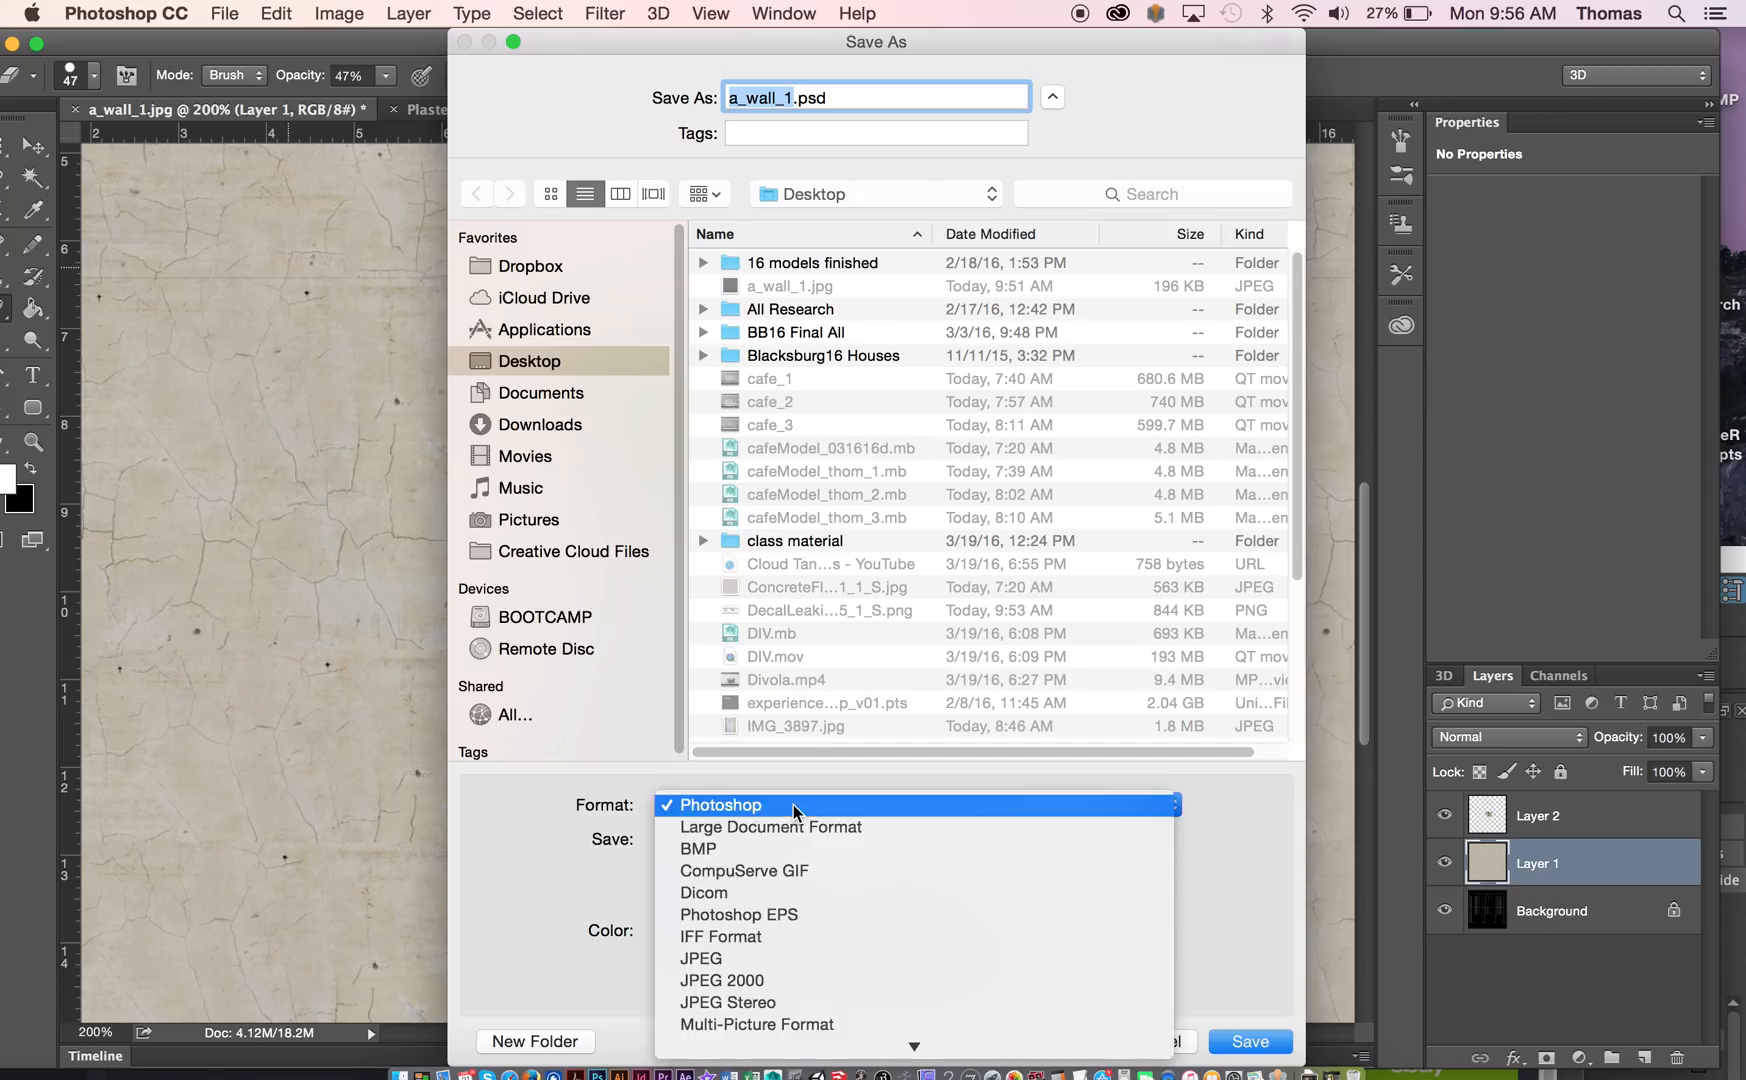
pyautogui.click(801, 958)
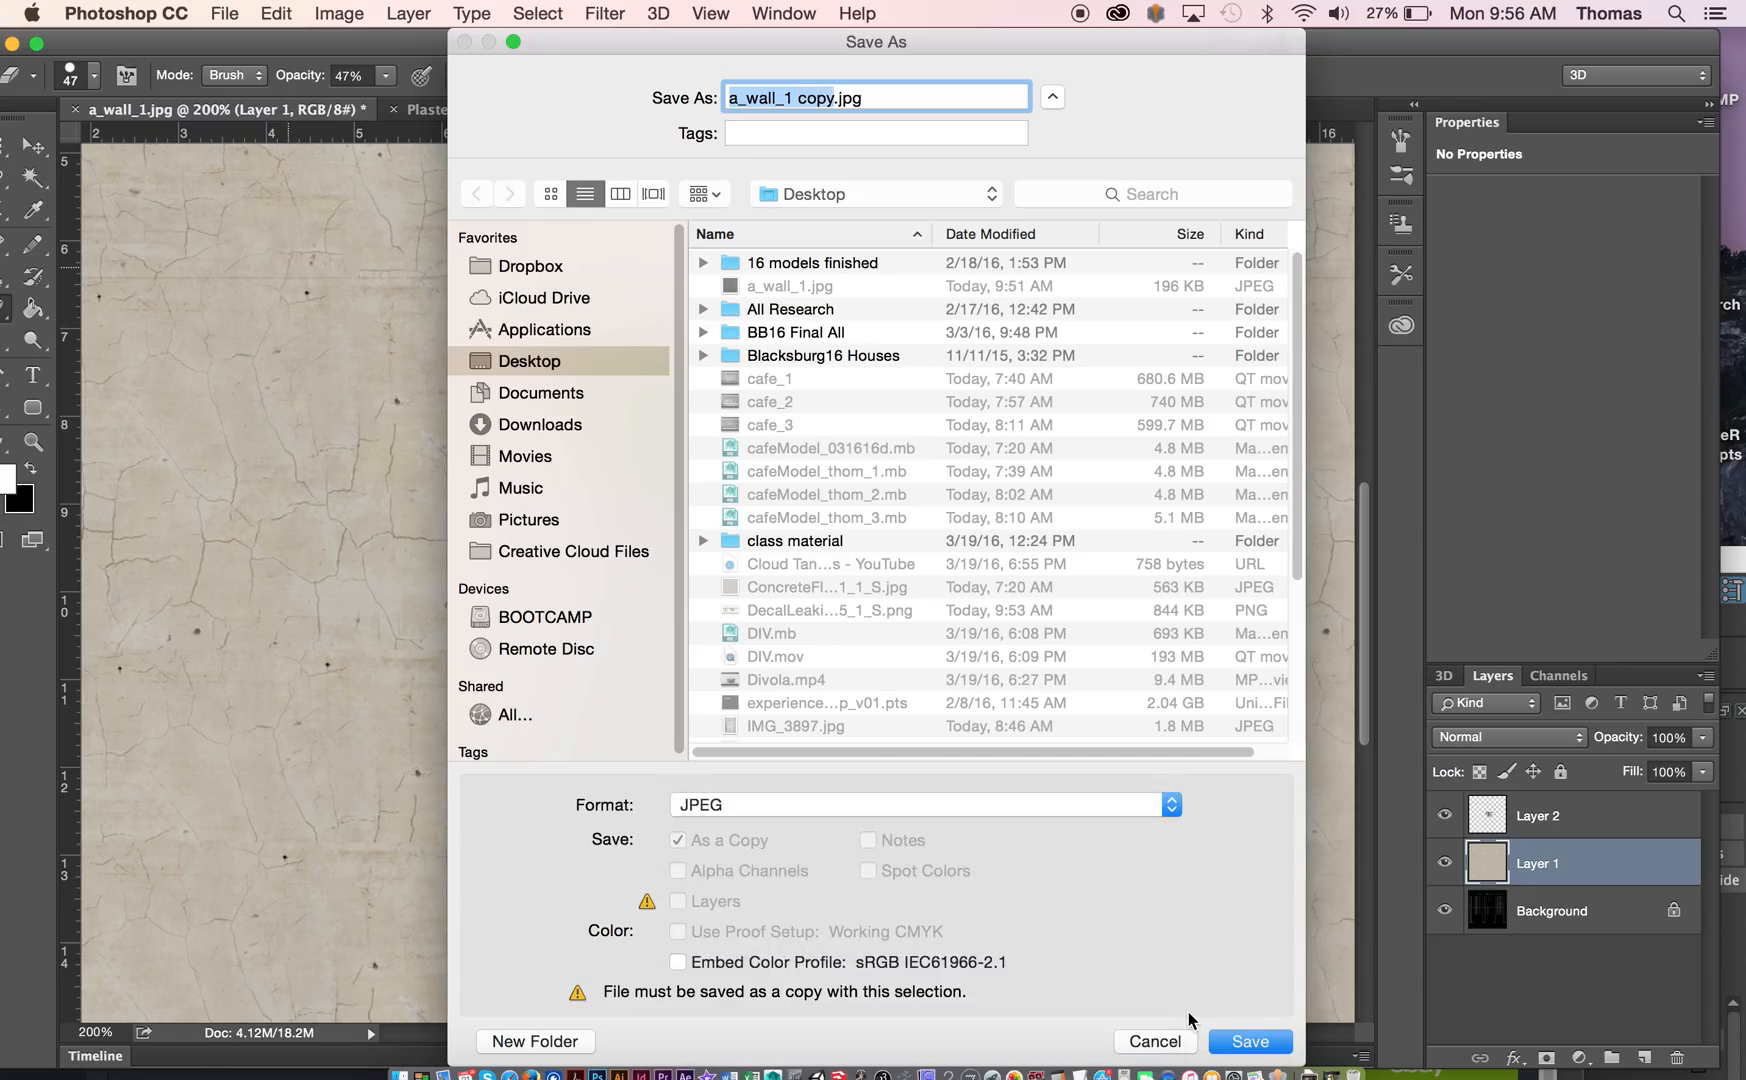
pyautogui.click(1251, 1042)
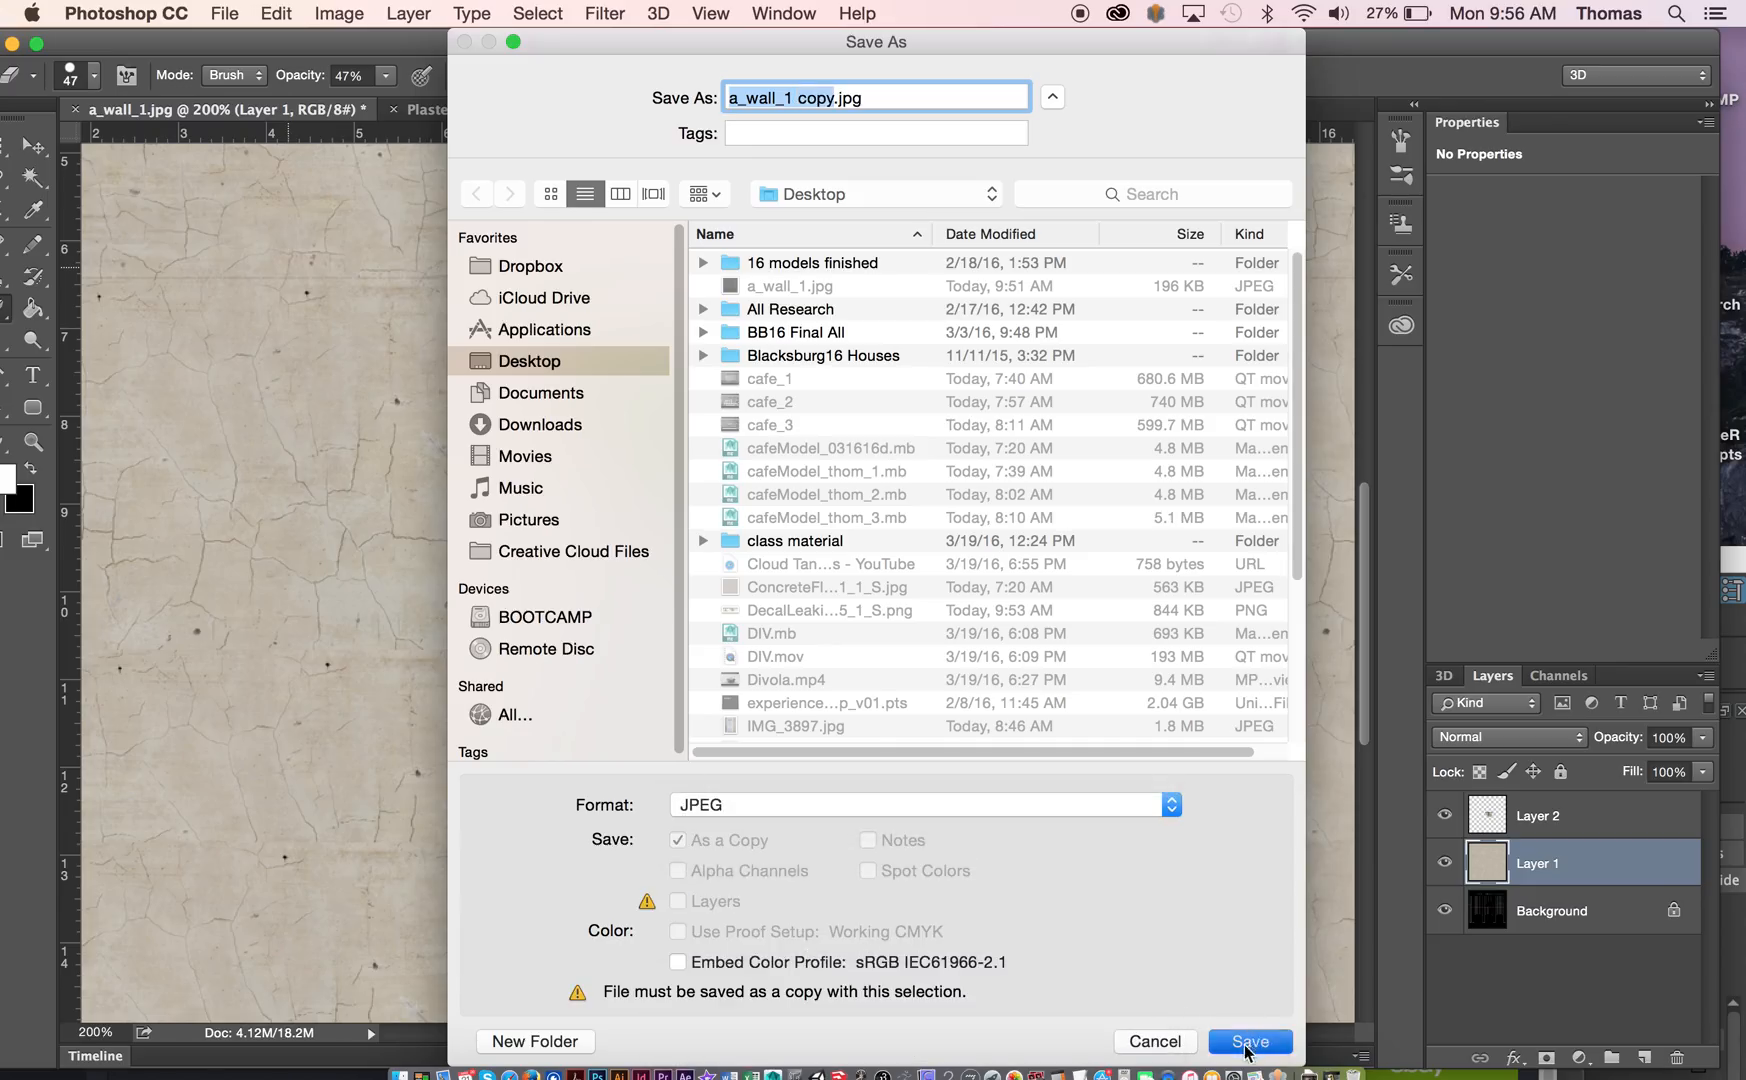
pyautogui.click(1013, 360)
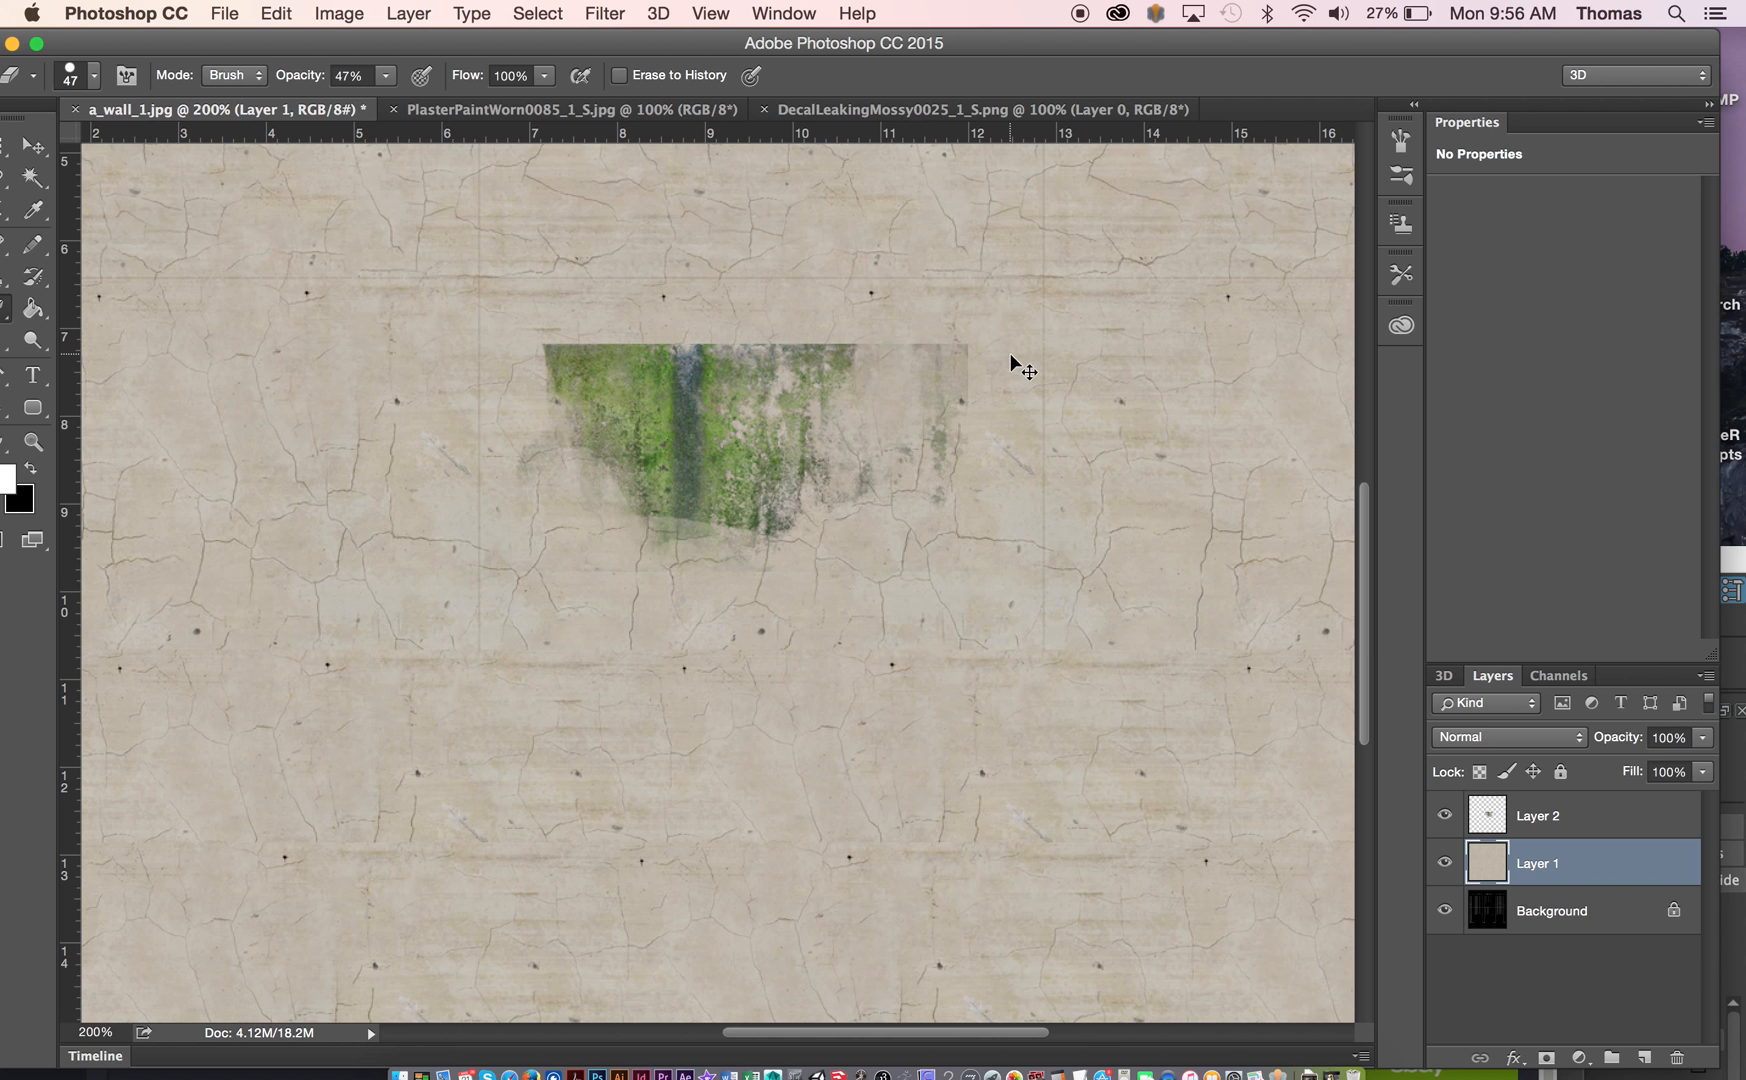
# Step: Switch to Maya, bring its main window forward and minimize the UV Editor to uncover the wall model
pyautogui.press('super+Tab')
pyautogui.press('super+Tab')
pyautogui.press('super+Tab')
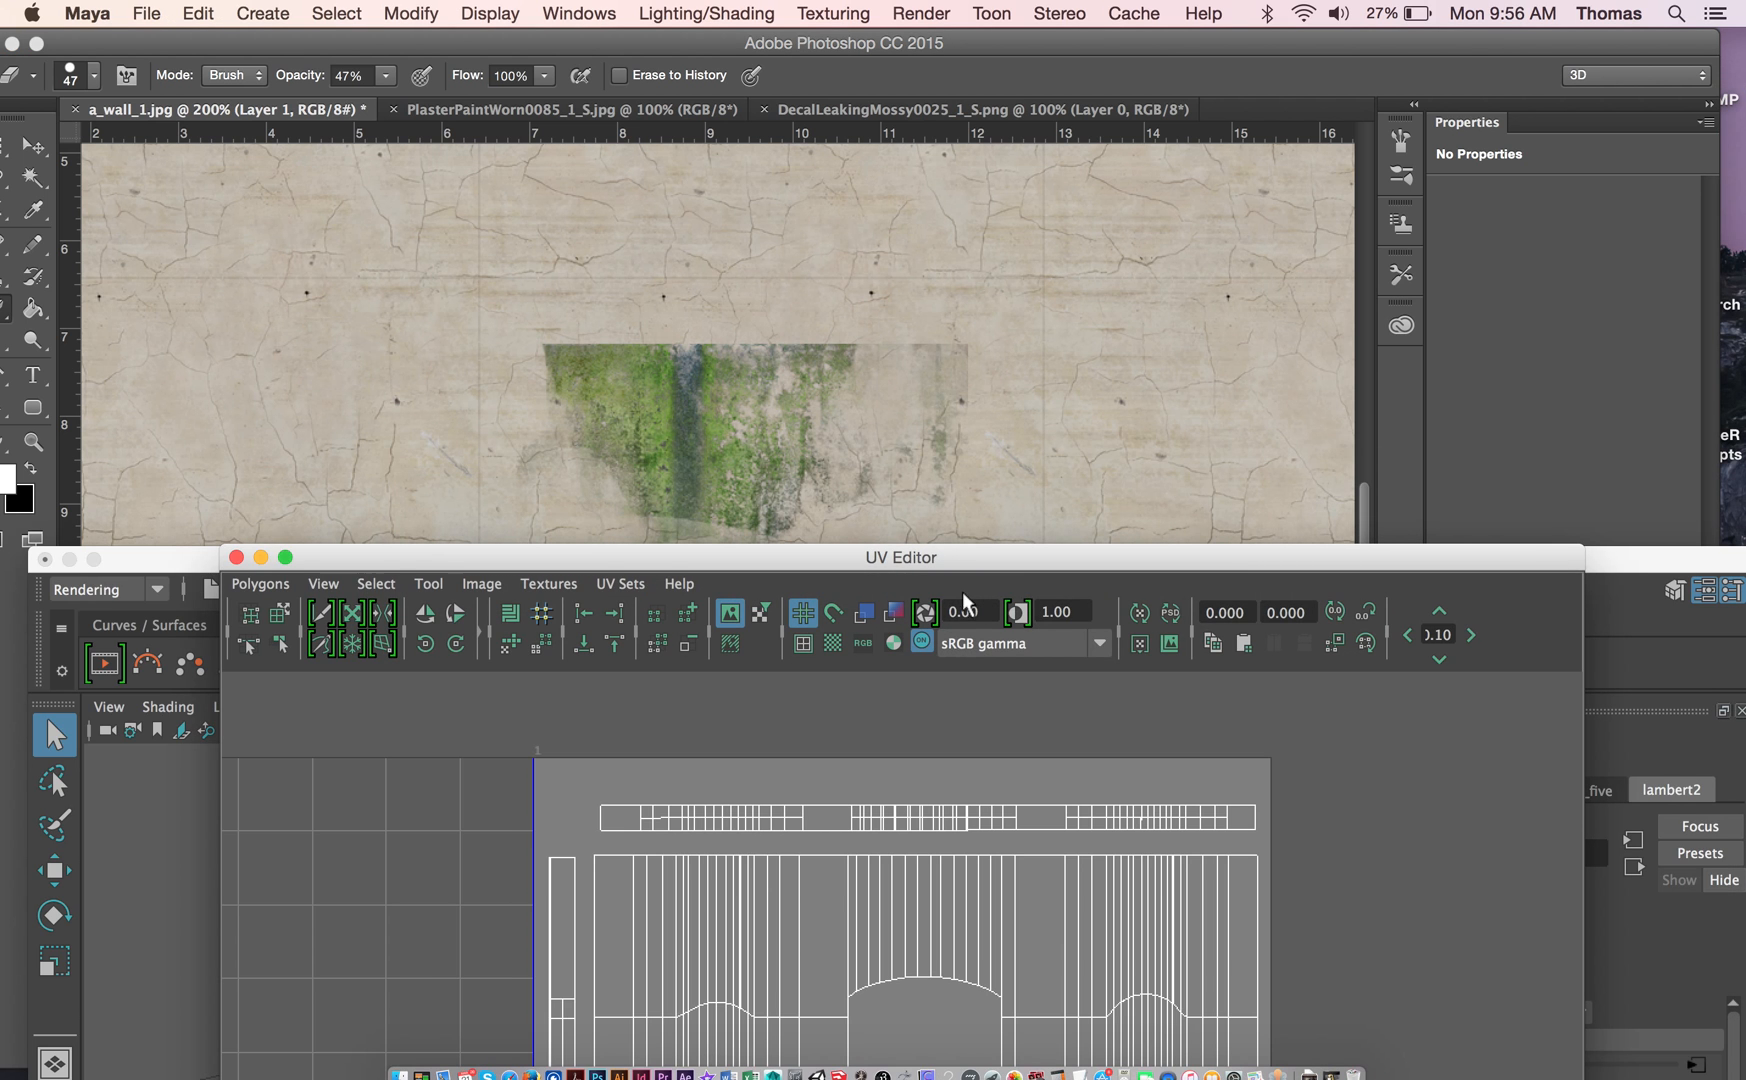
pyautogui.moveTo(952, 561); pyautogui.dragTo(971, 668)
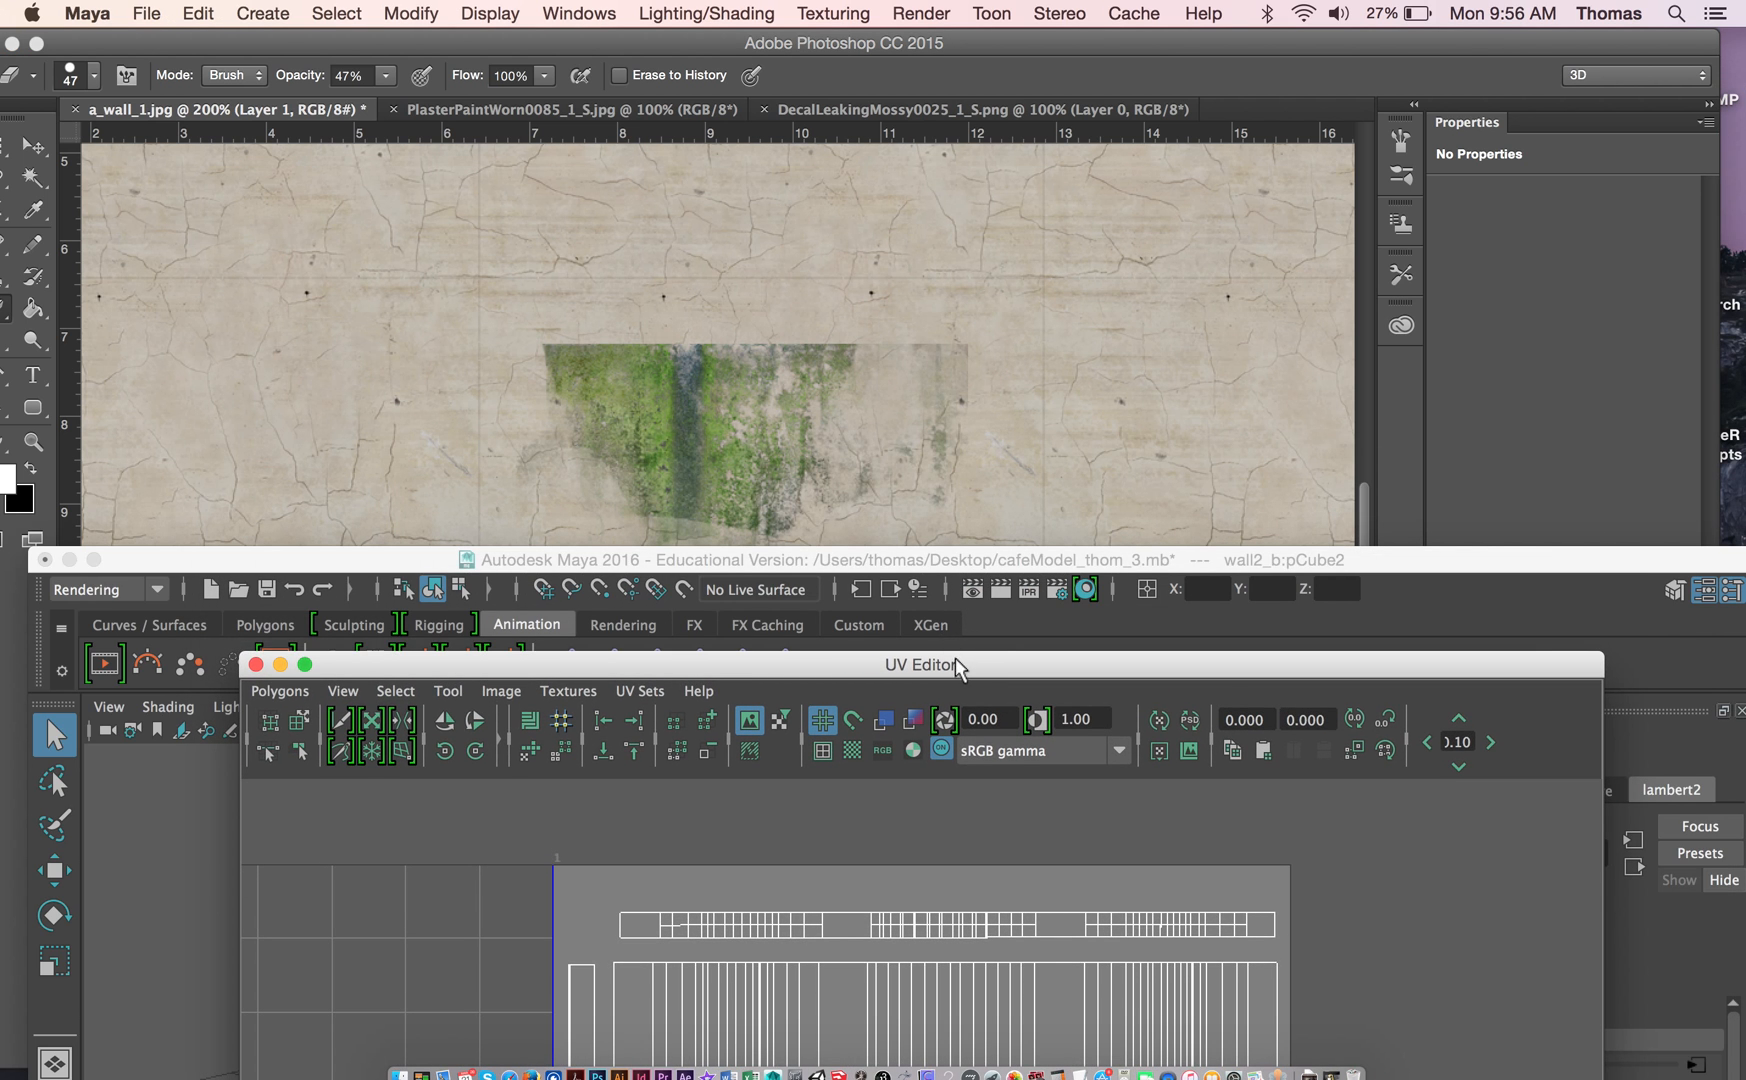
pyautogui.doubleClick(957, 668)
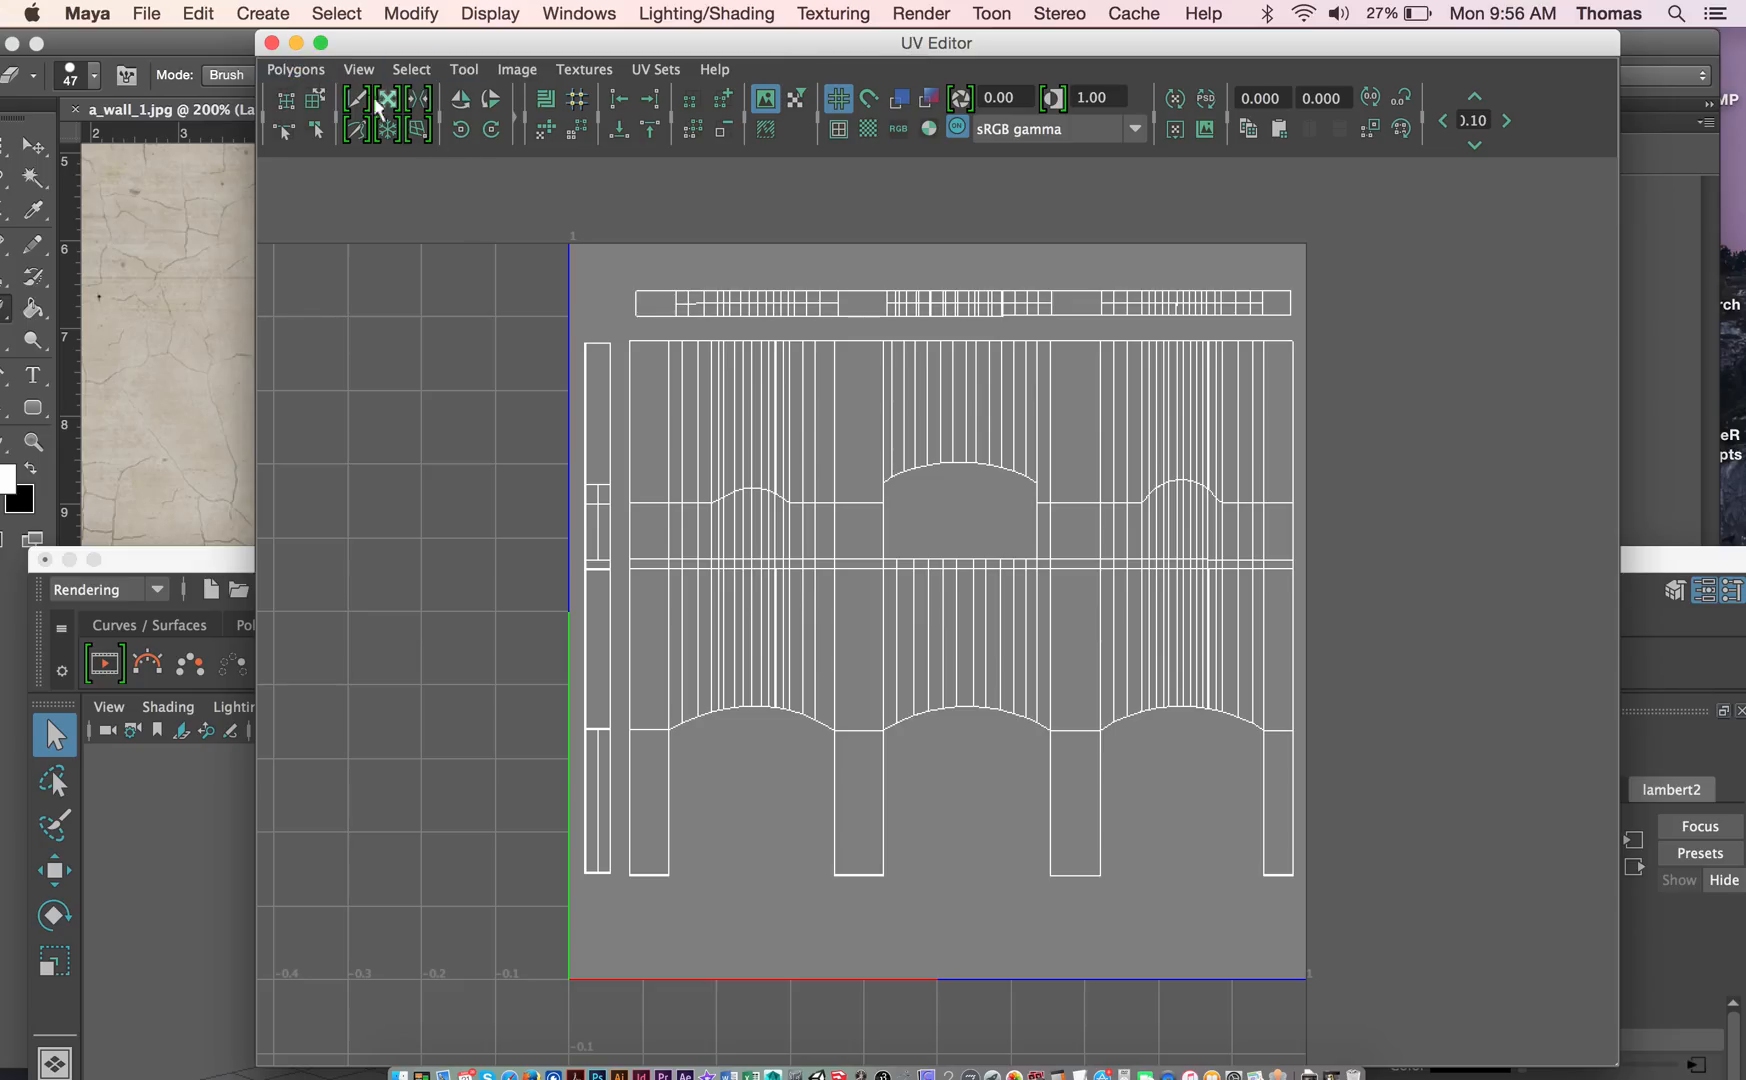
pyautogui.click(313, 76)
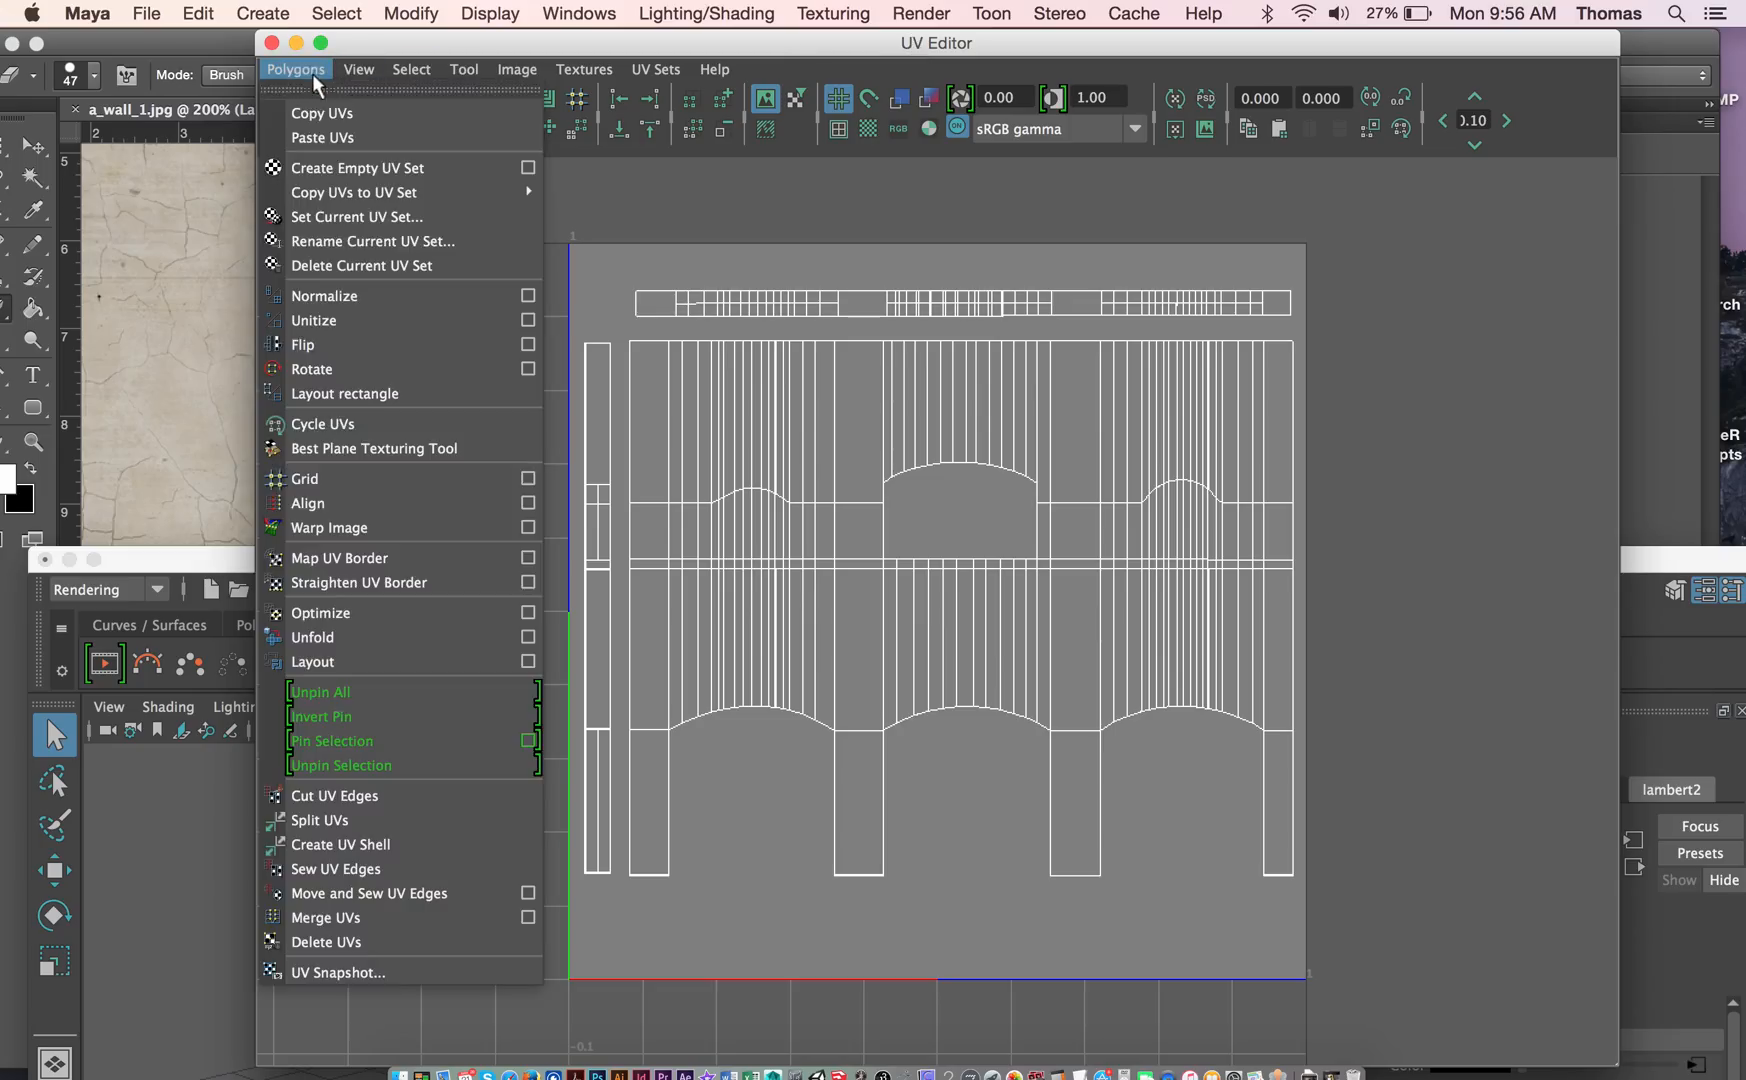
pyautogui.click(452, 45)
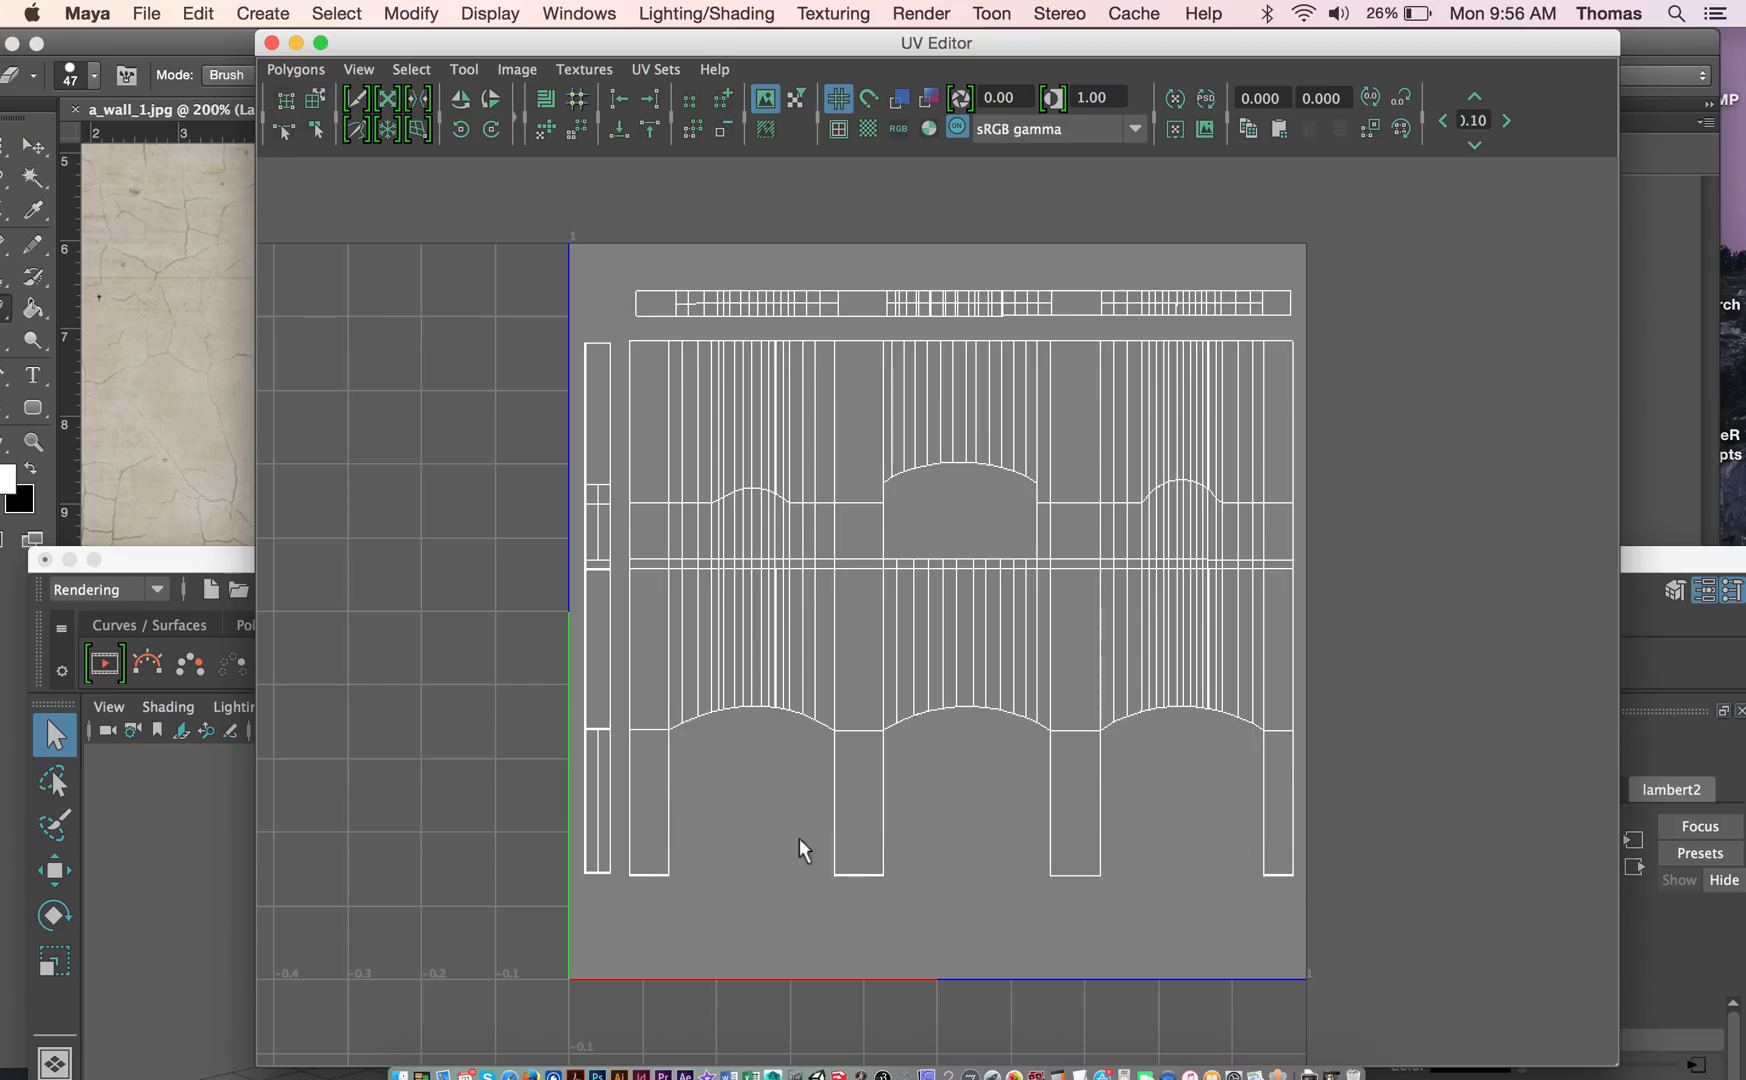
pyautogui.click(148, 569)
pyautogui.click(148, 569)
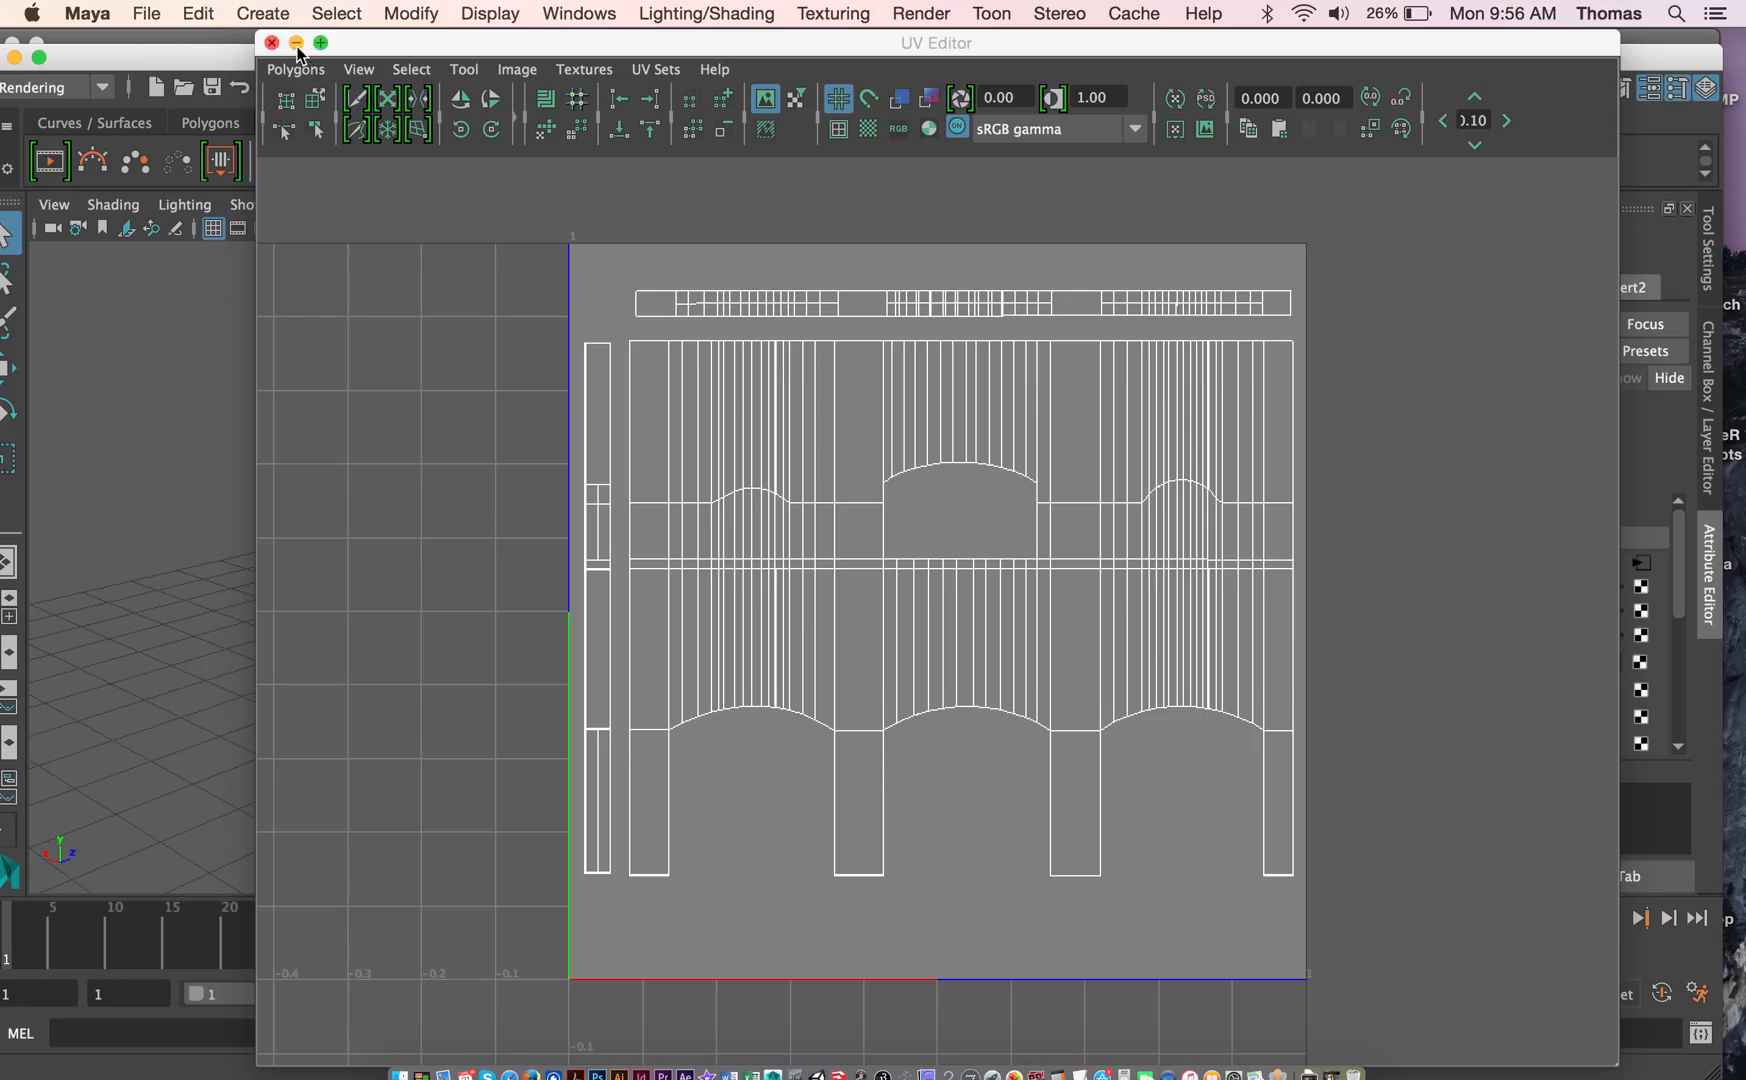
pyautogui.click(295, 44)
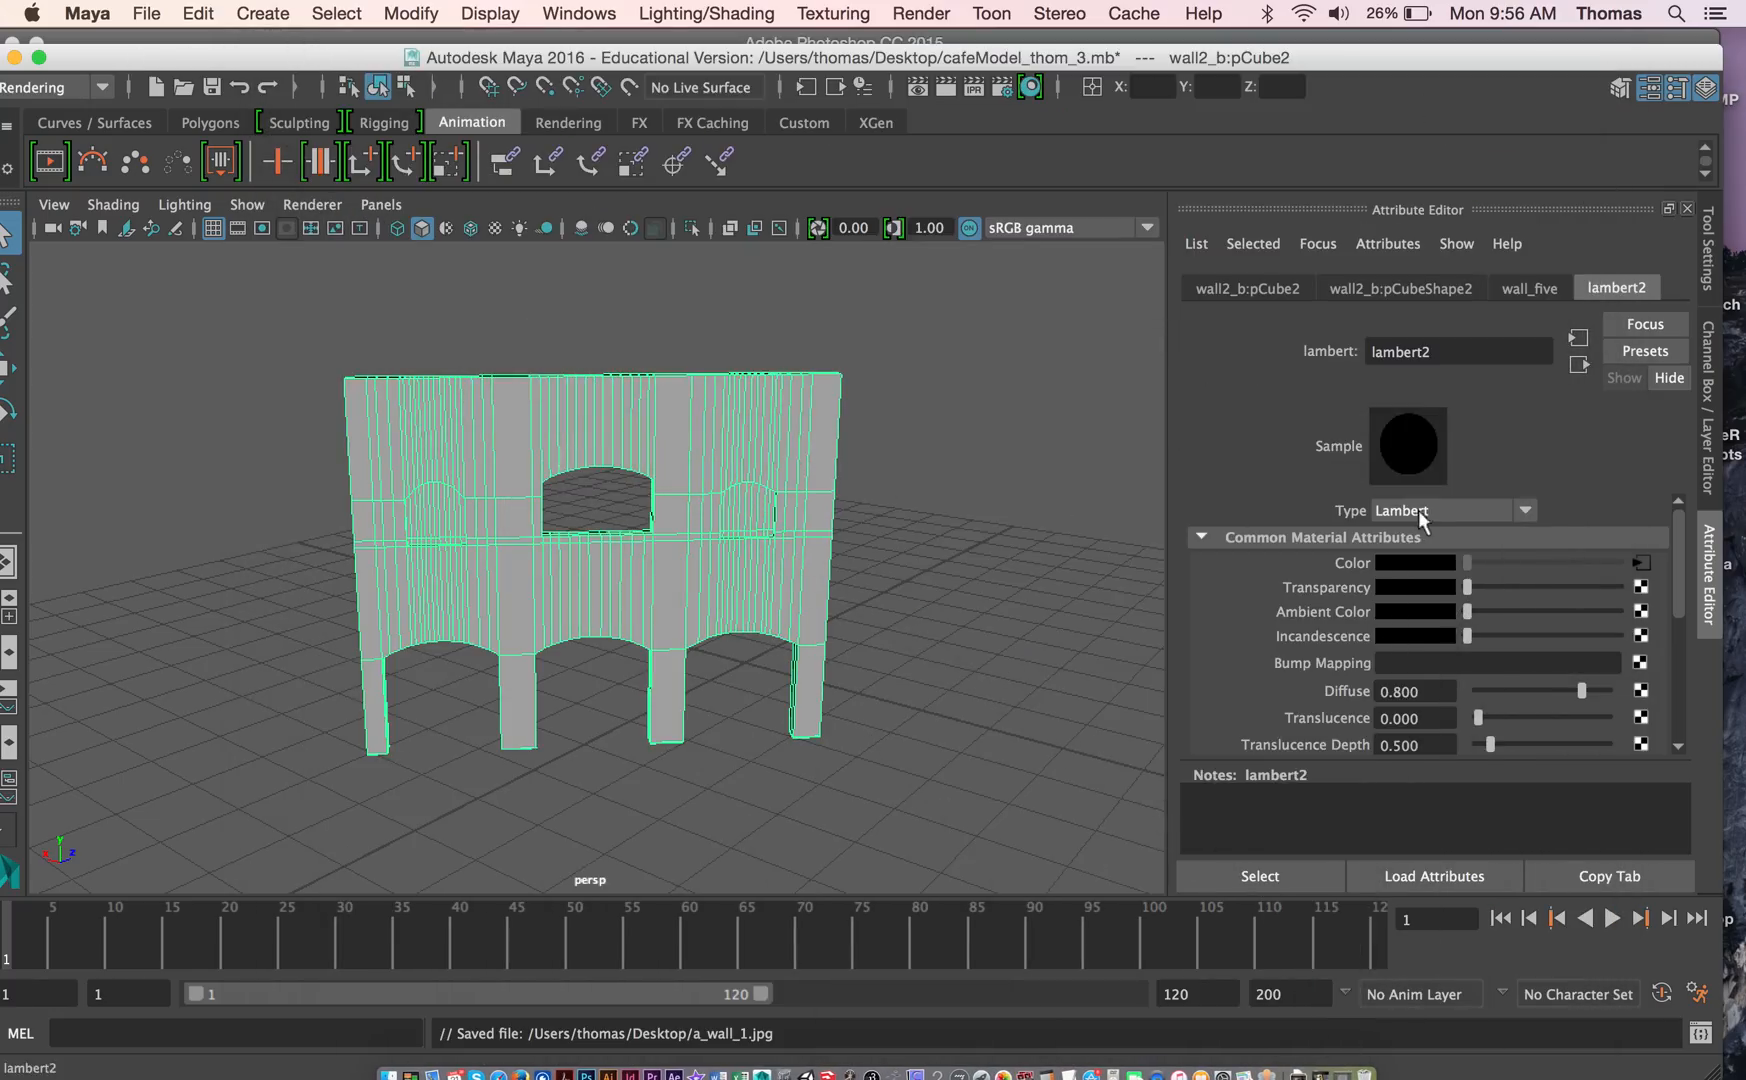
# Step: Load "a_wall_1 copy.jpg" from the Desktop as the image of the lambert2 material's color file texture
pyautogui.click(1636, 562)
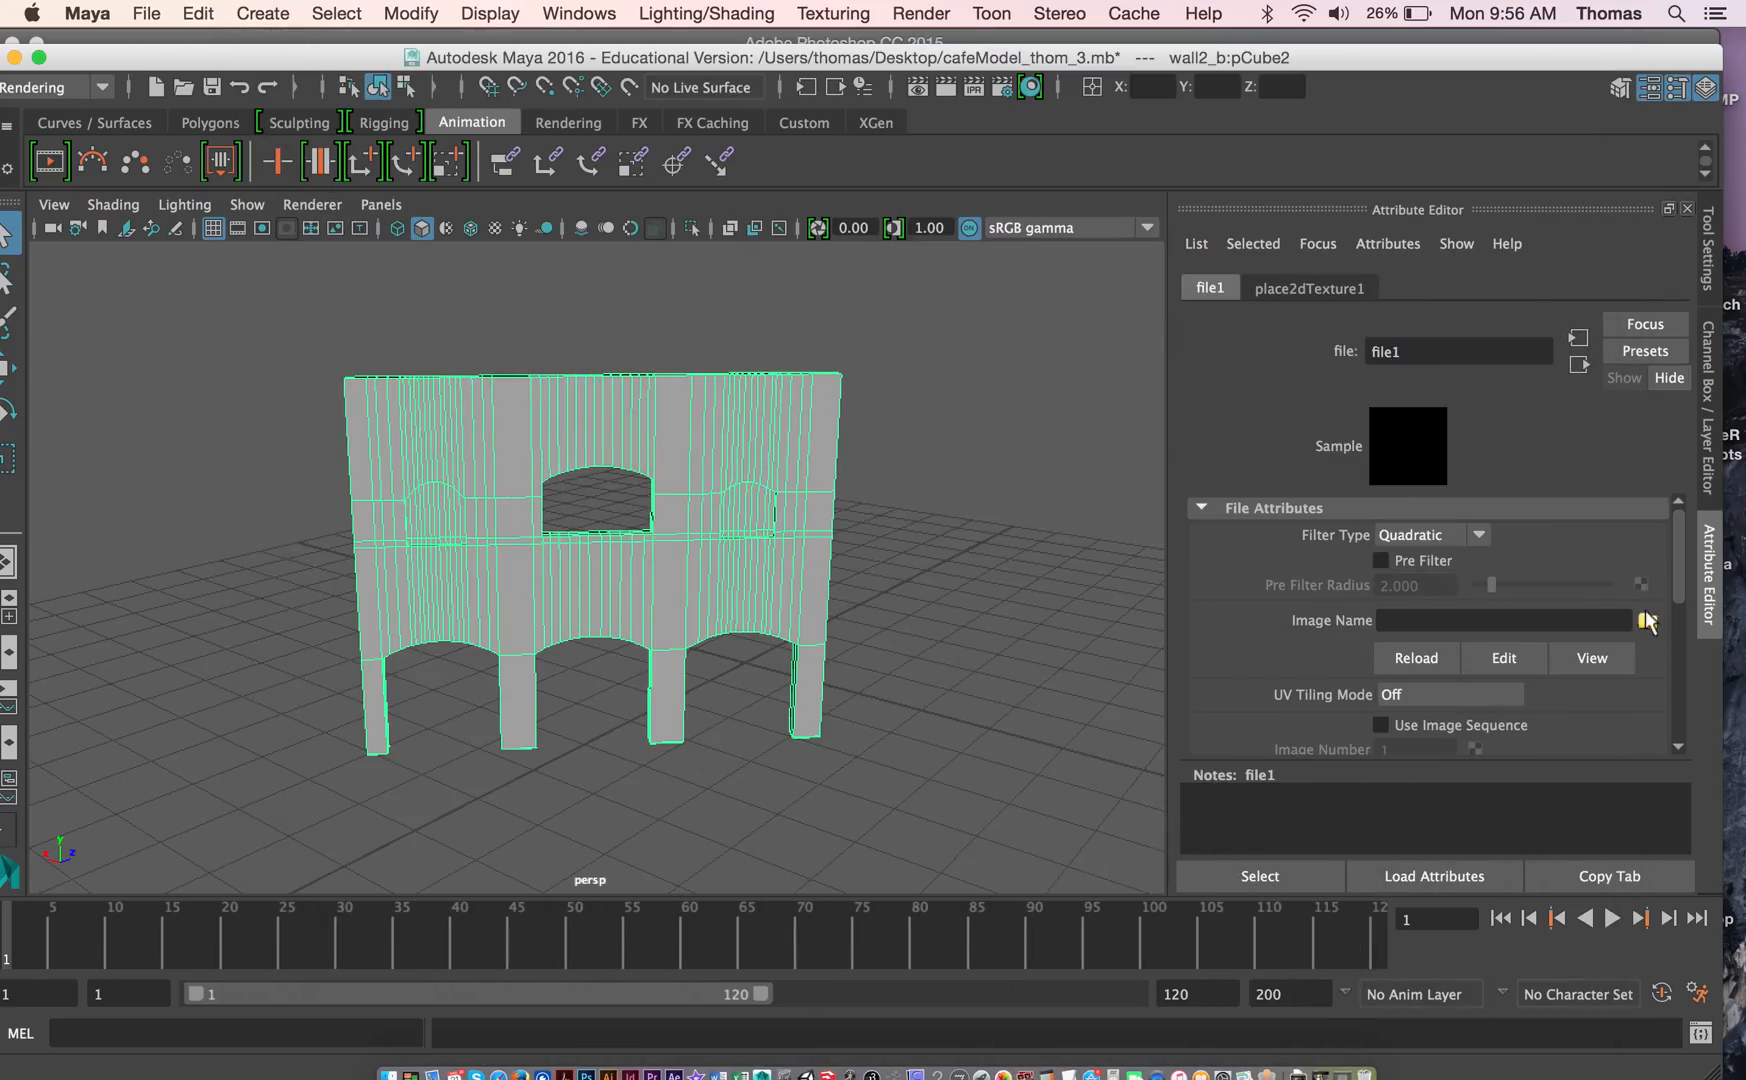
pyautogui.click(1647, 618)
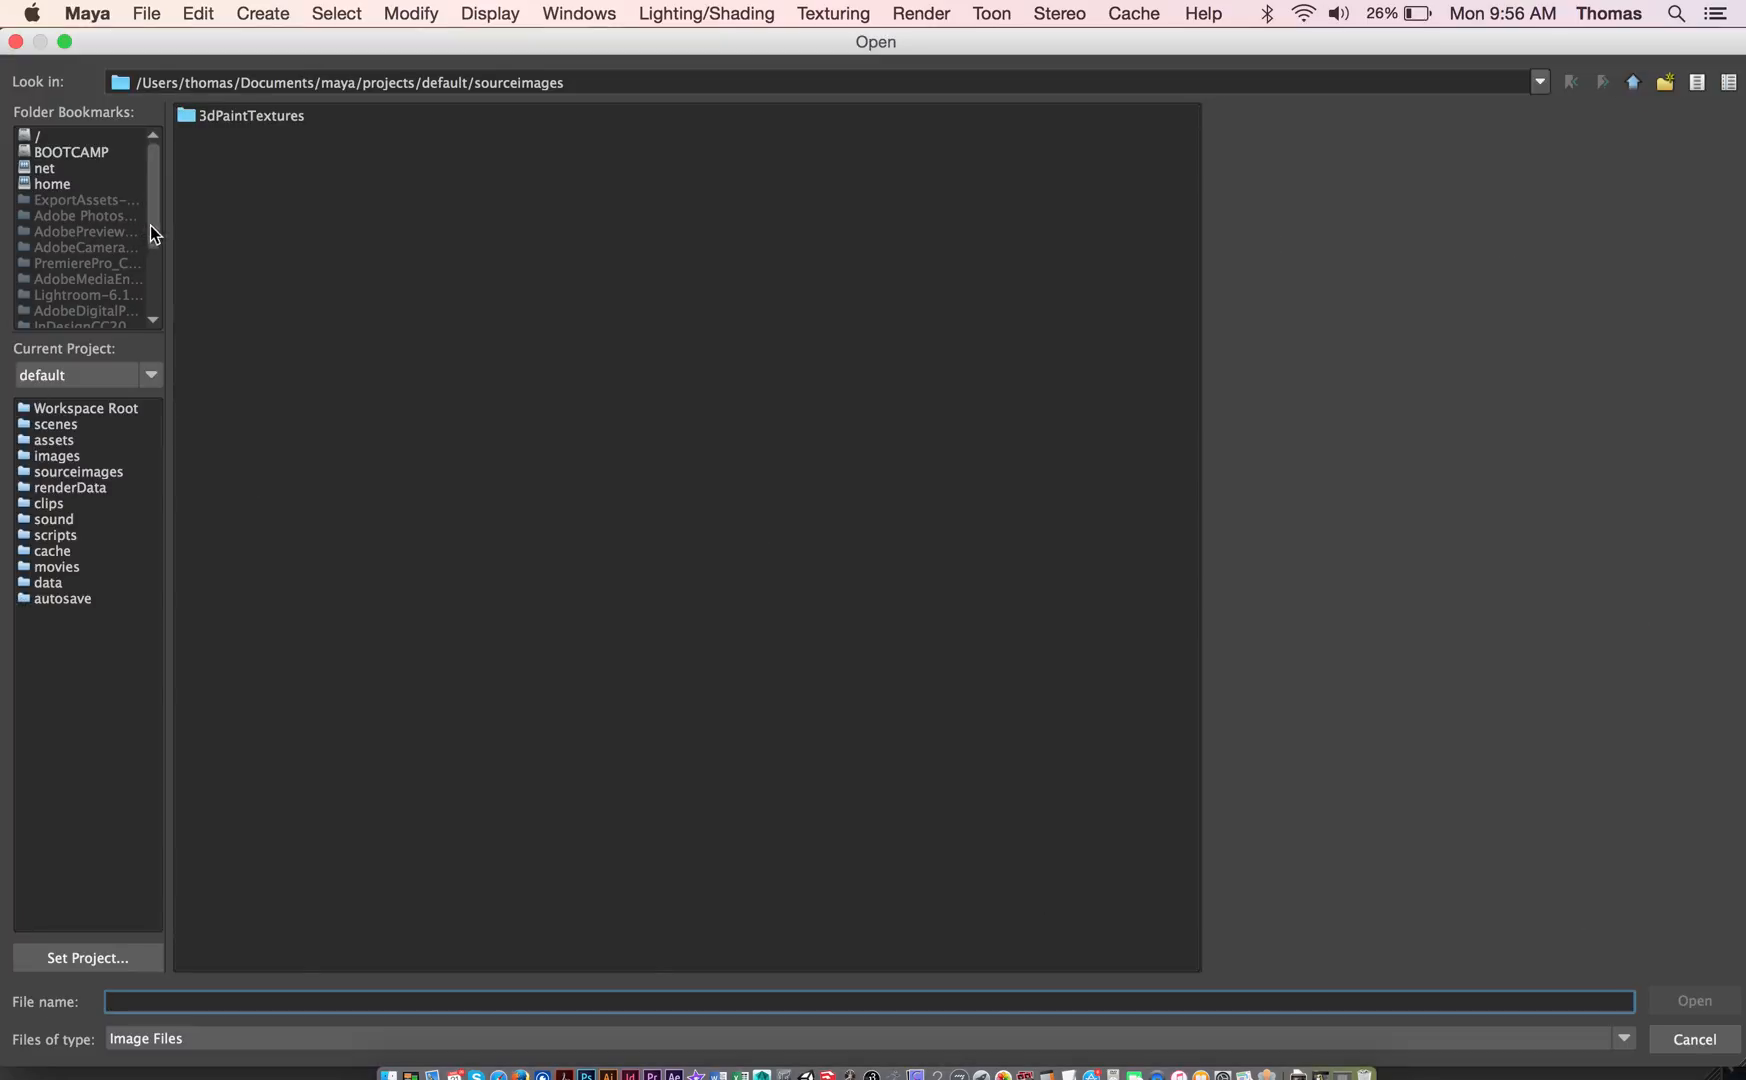
pyautogui.moveTo(152, 230); pyautogui.dragTo(155, 320)
pyautogui.click(70, 263)
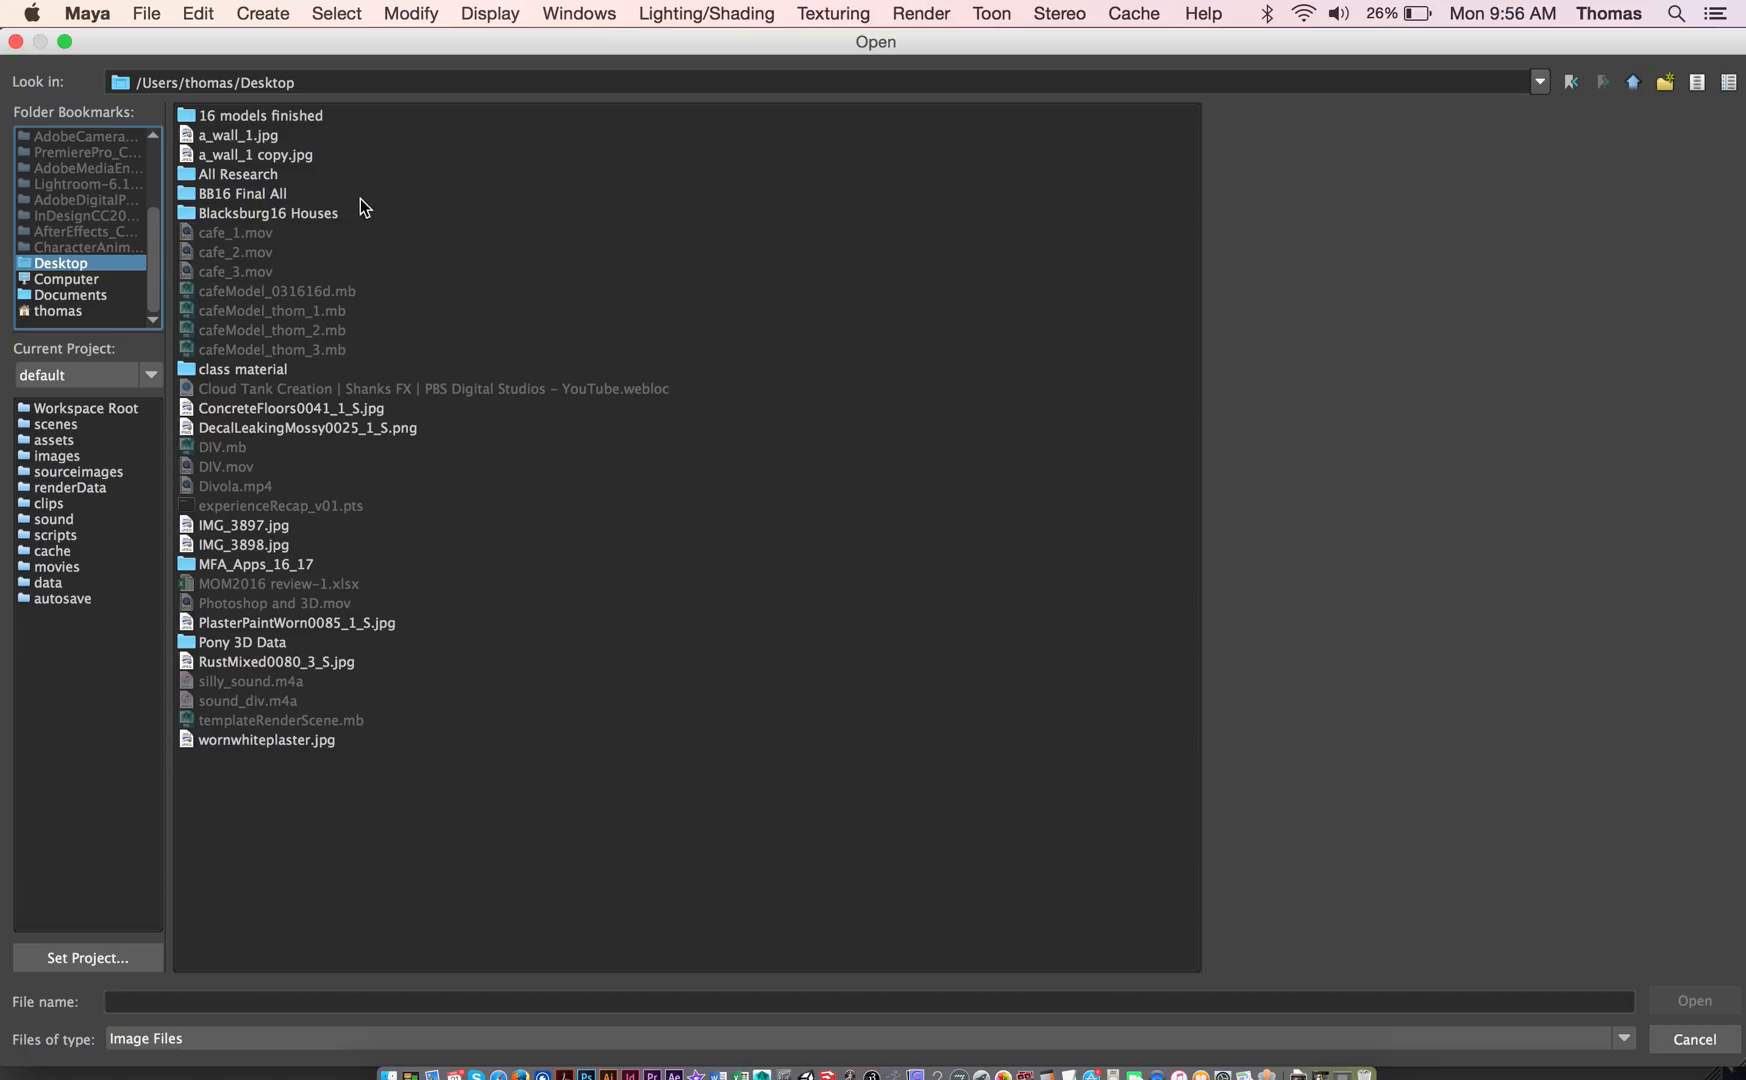
pyautogui.click(300, 156)
pyautogui.click(1676, 998)
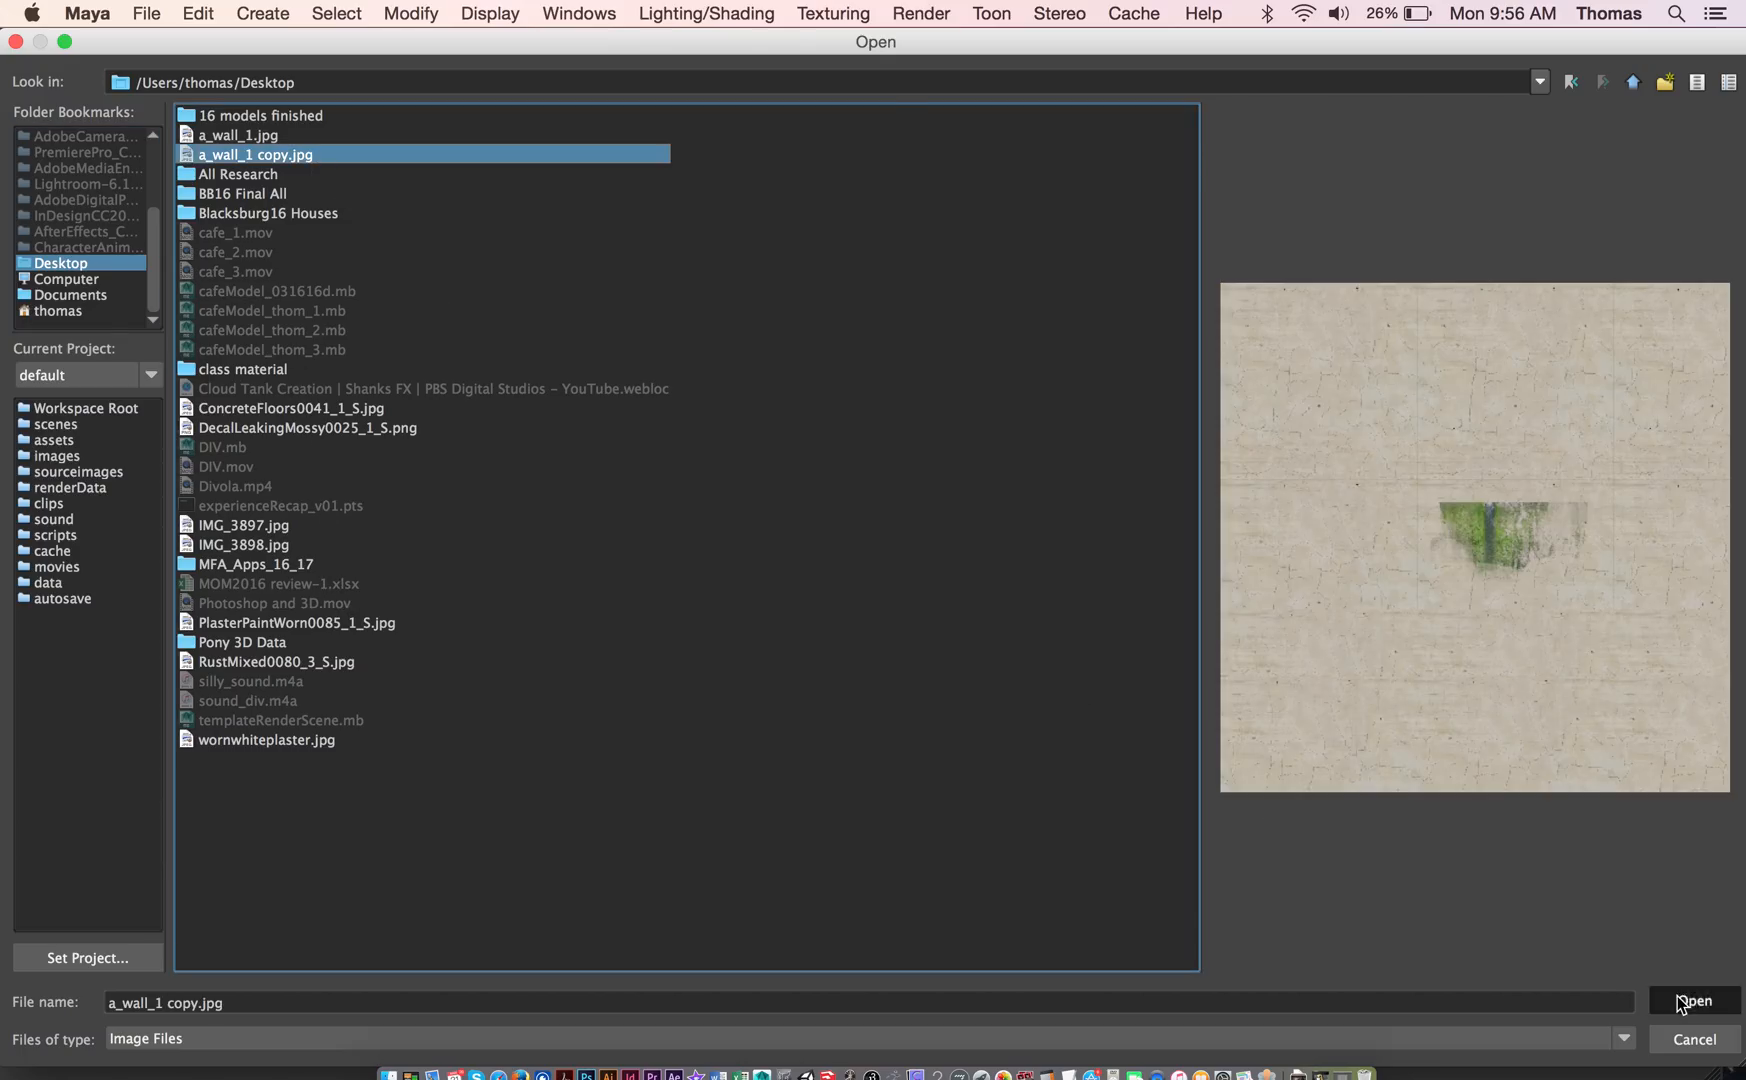
# Step: Set the perspective view to textured shading and deselect the wall
pyautogui.click(925, 607)
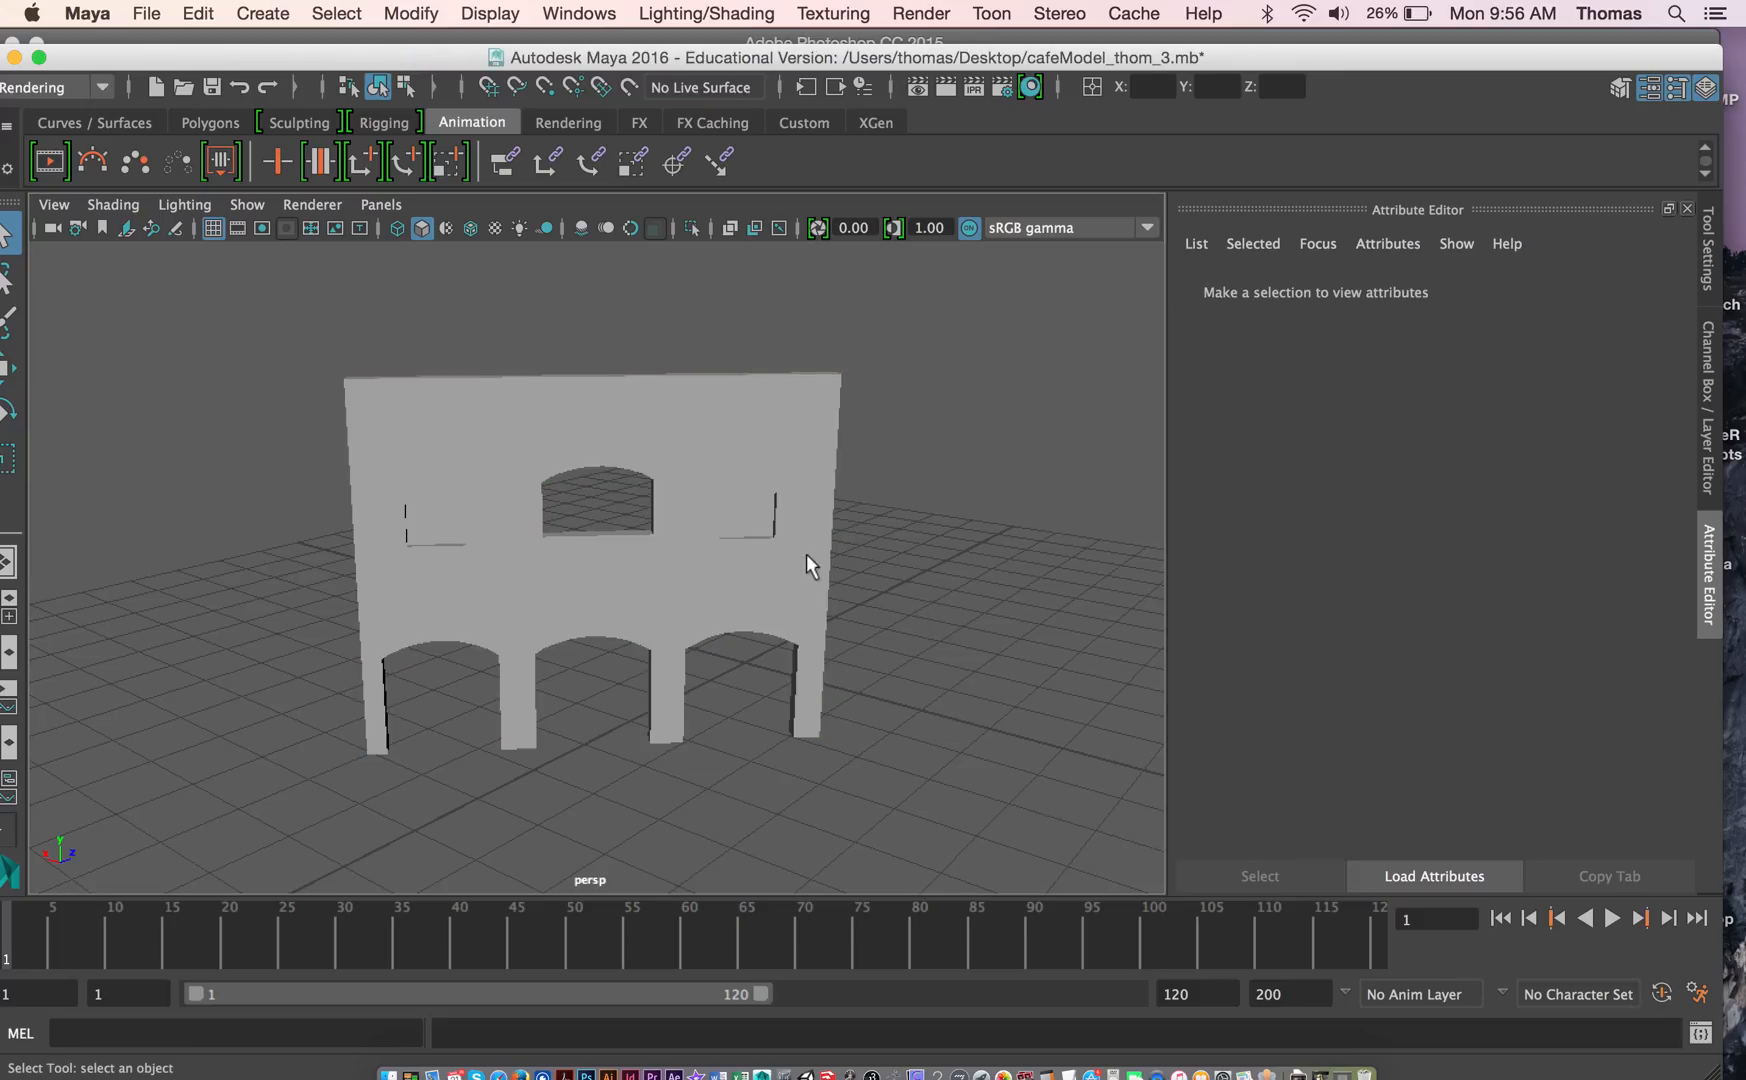
pyautogui.click(810, 561)
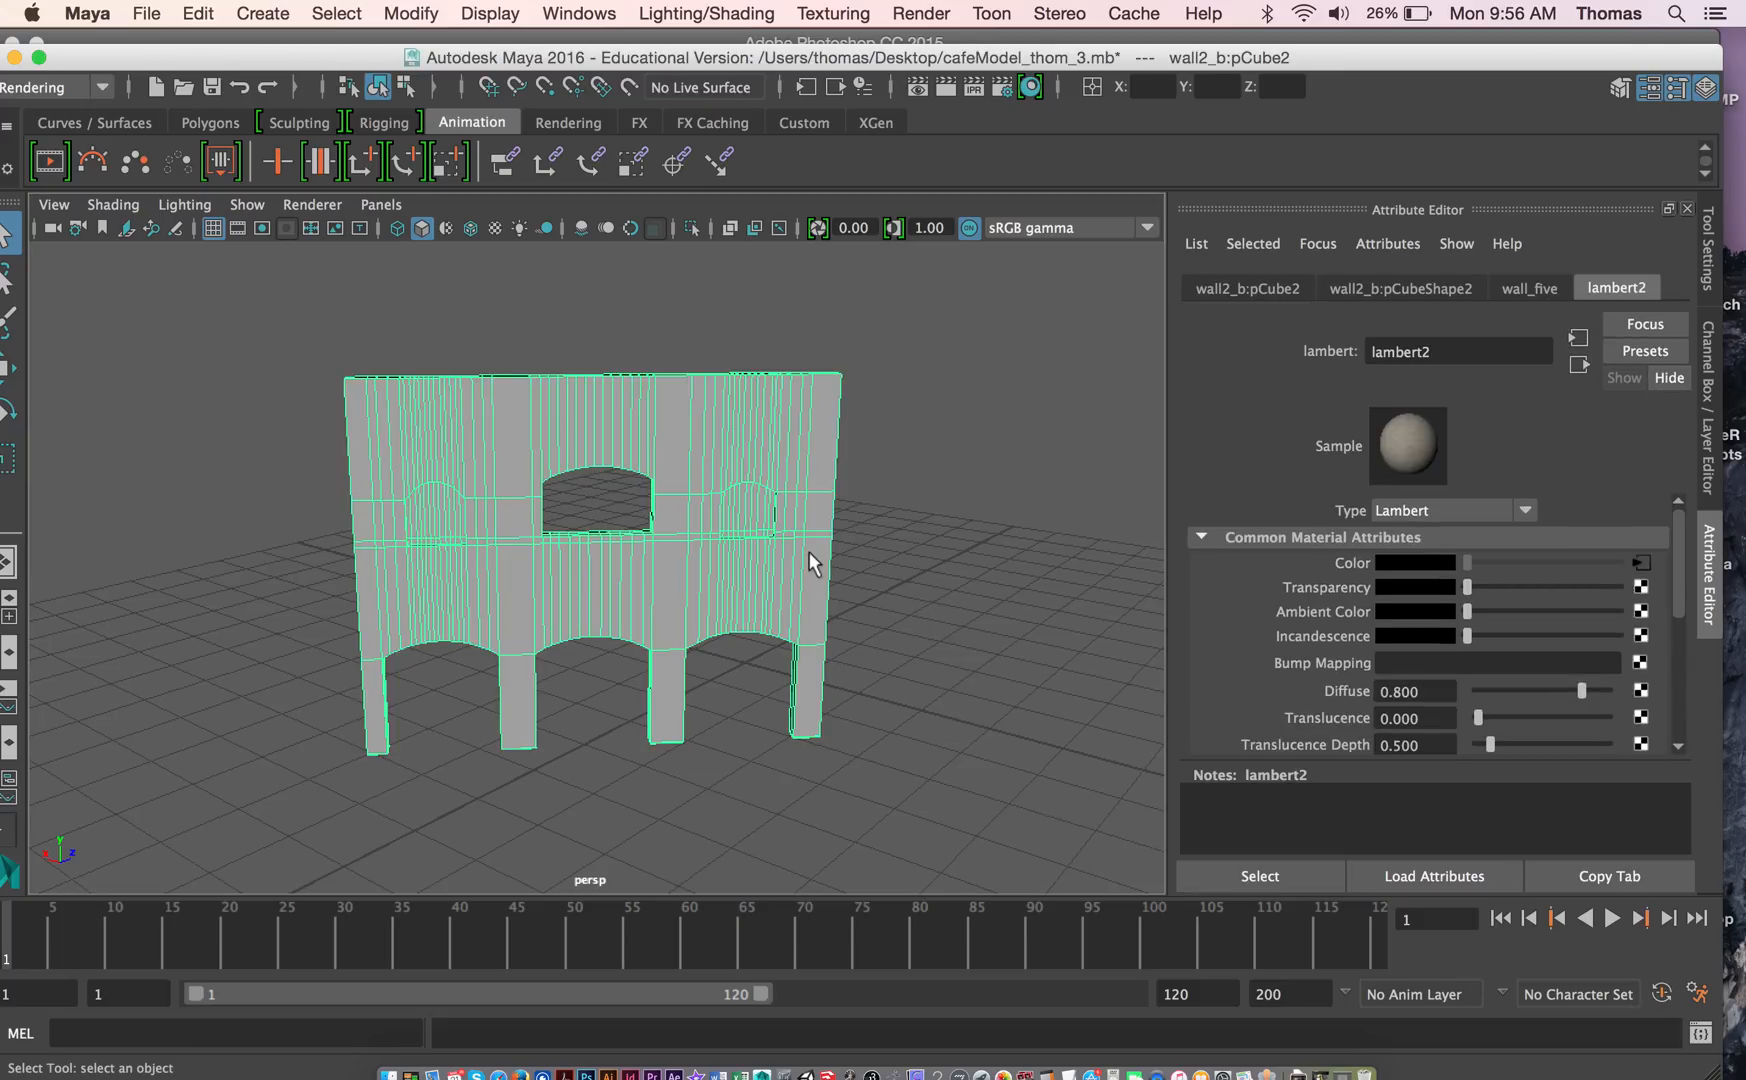
pyautogui.press('4')
pyautogui.press('5')
pyautogui.press('6')
pyautogui.click(921, 599)
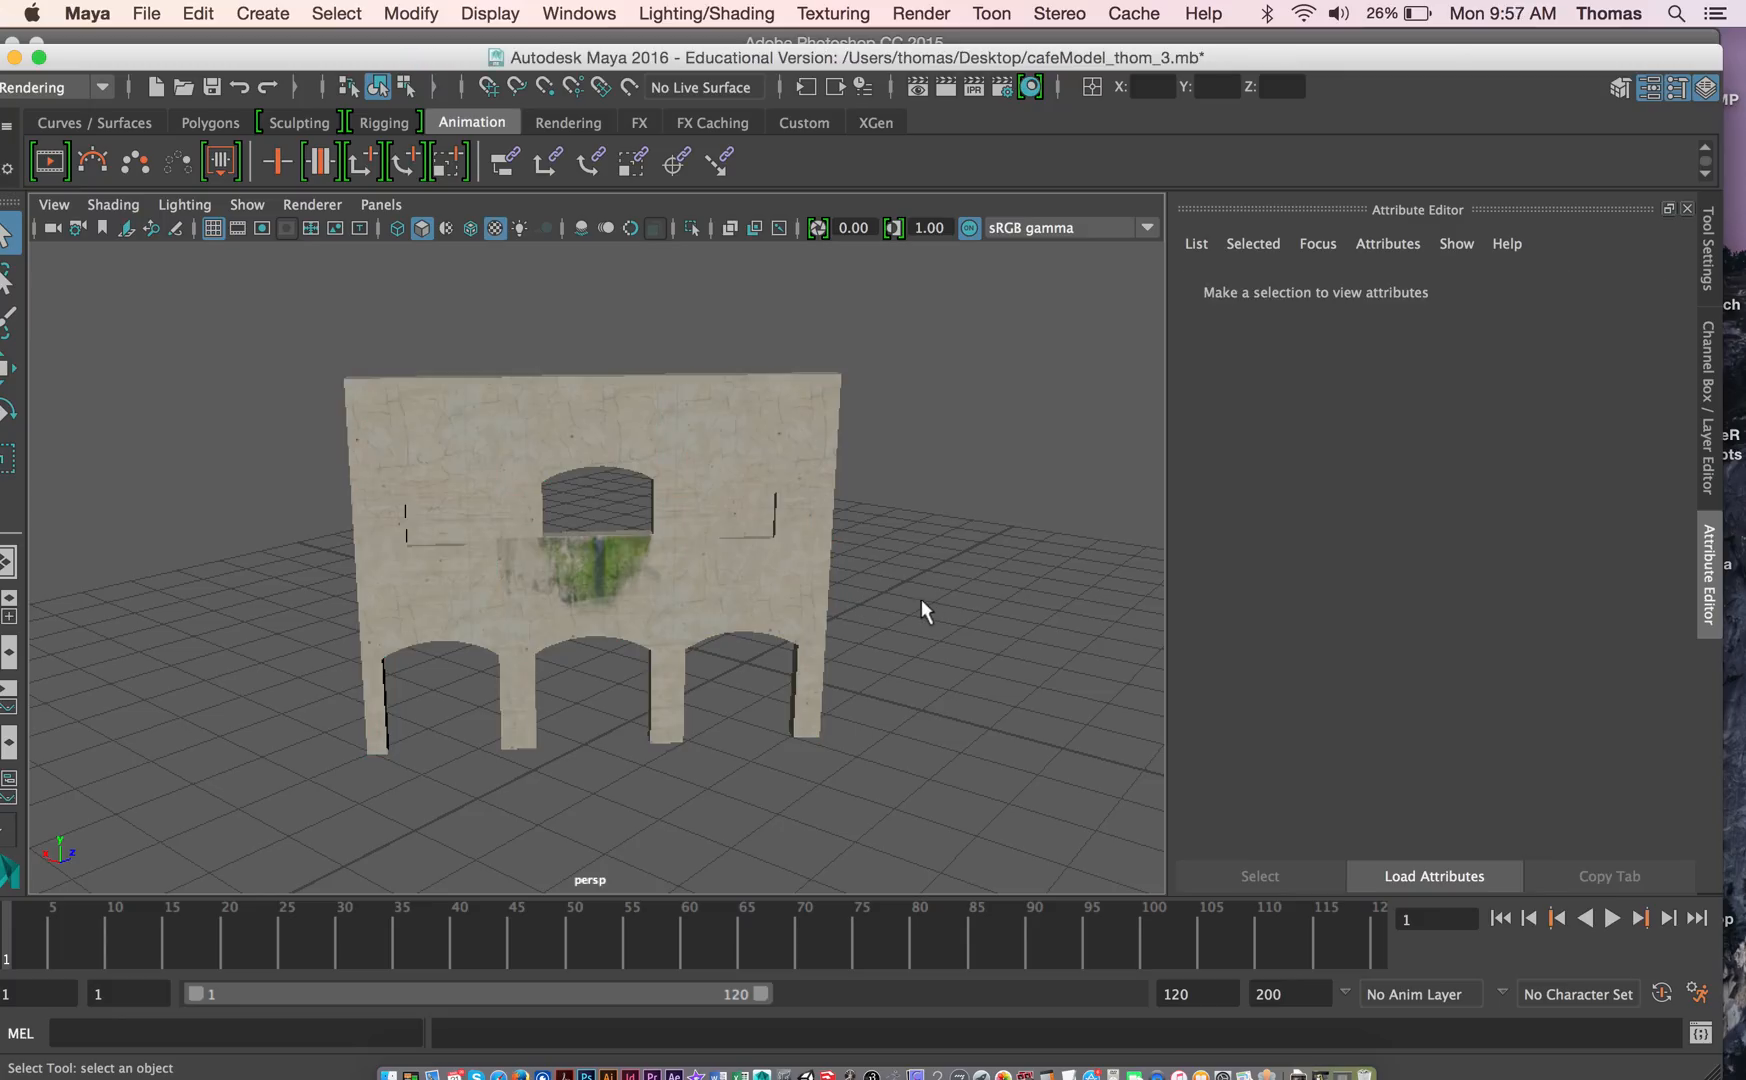
# Step: Examine the plaster and moss texture on the wall up close and from several angles, especially beneath the central window
pyautogui.scroll(5, 854, 636)
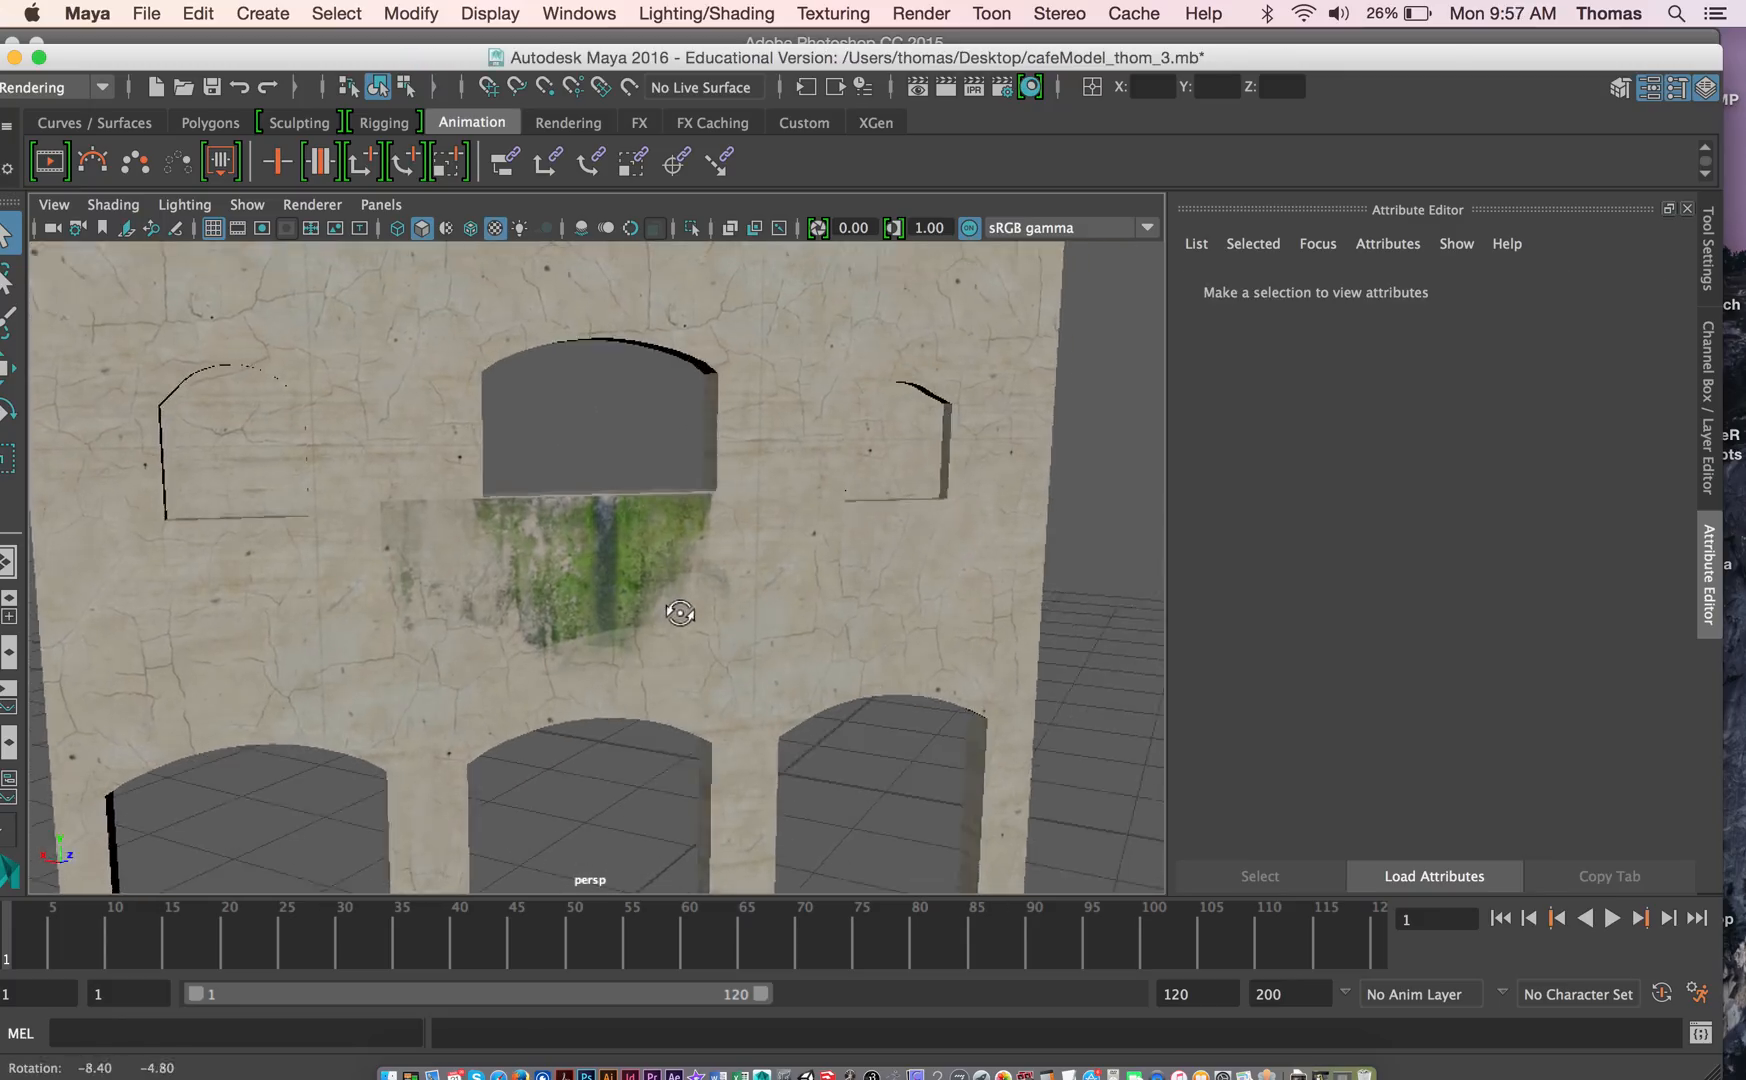
pyautogui.scroll(3, 526, 597)
pyautogui.scroll(2, 553, 600)
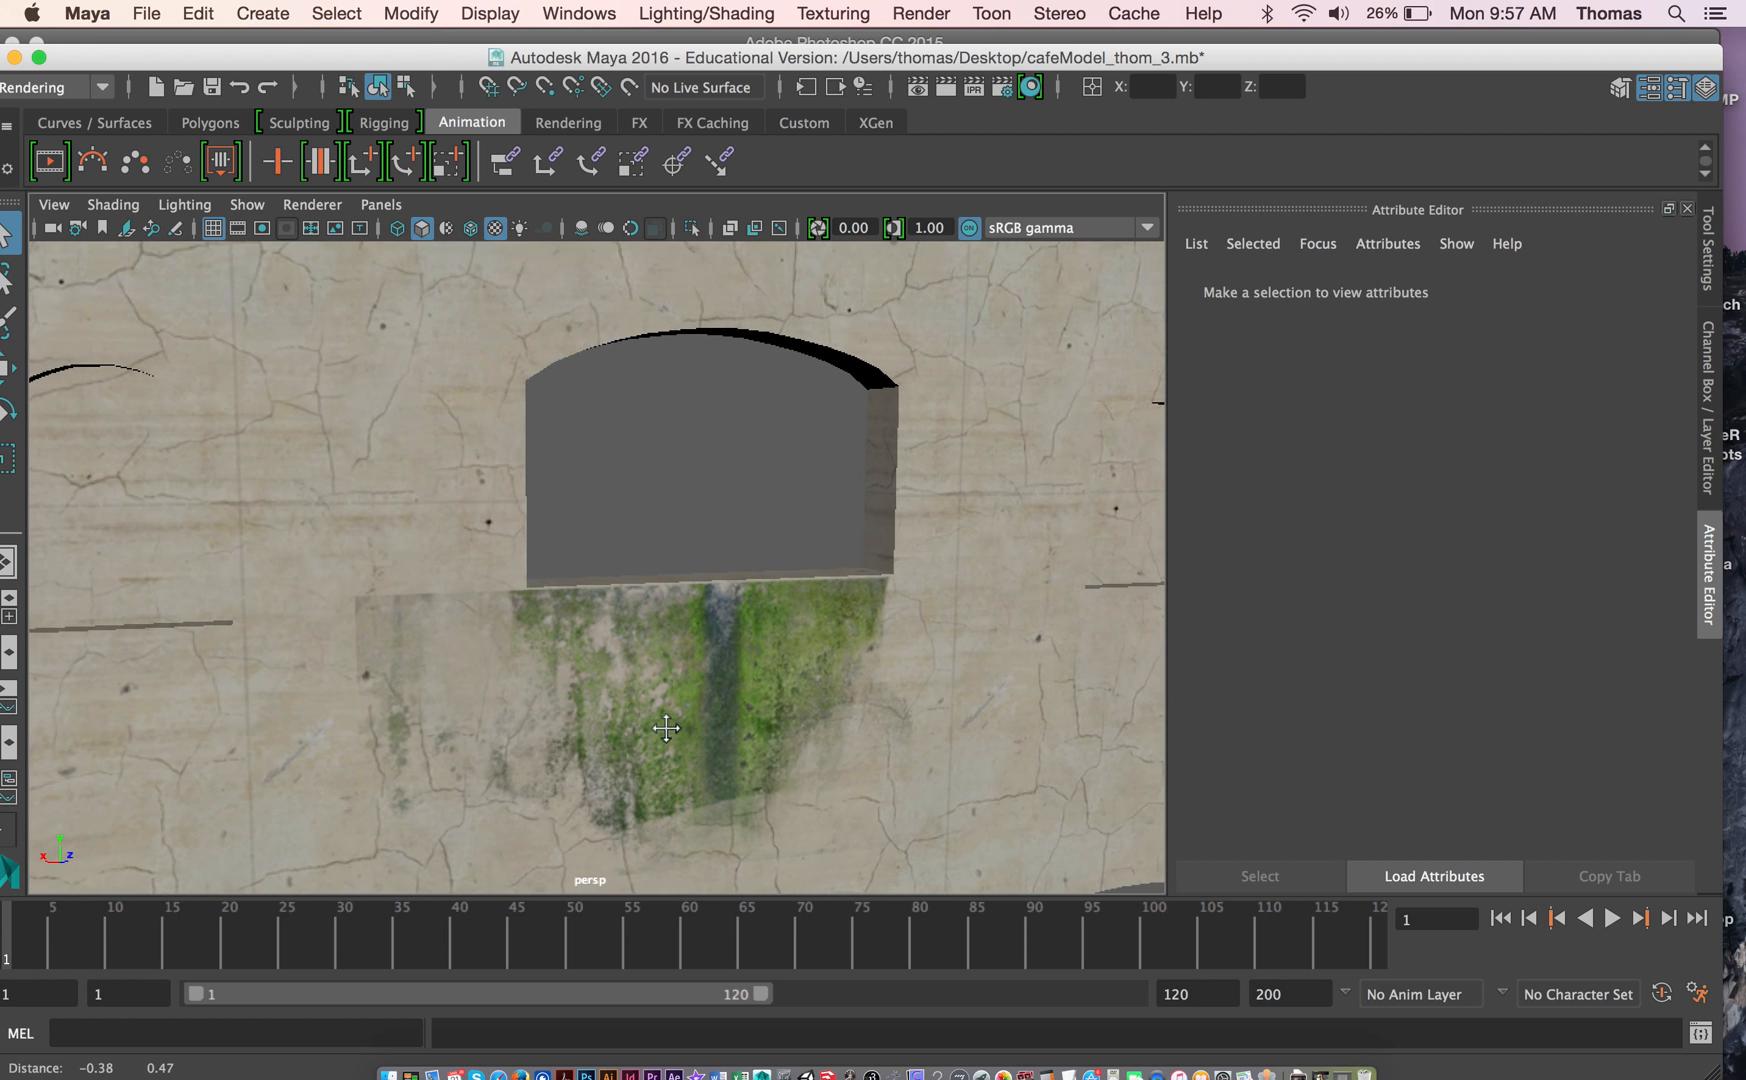
pyautogui.moveTo(400, 560); pyautogui.dragTo(503, 646)
pyautogui.moveTo(640, 647); pyautogui.dragTo(390, 616)
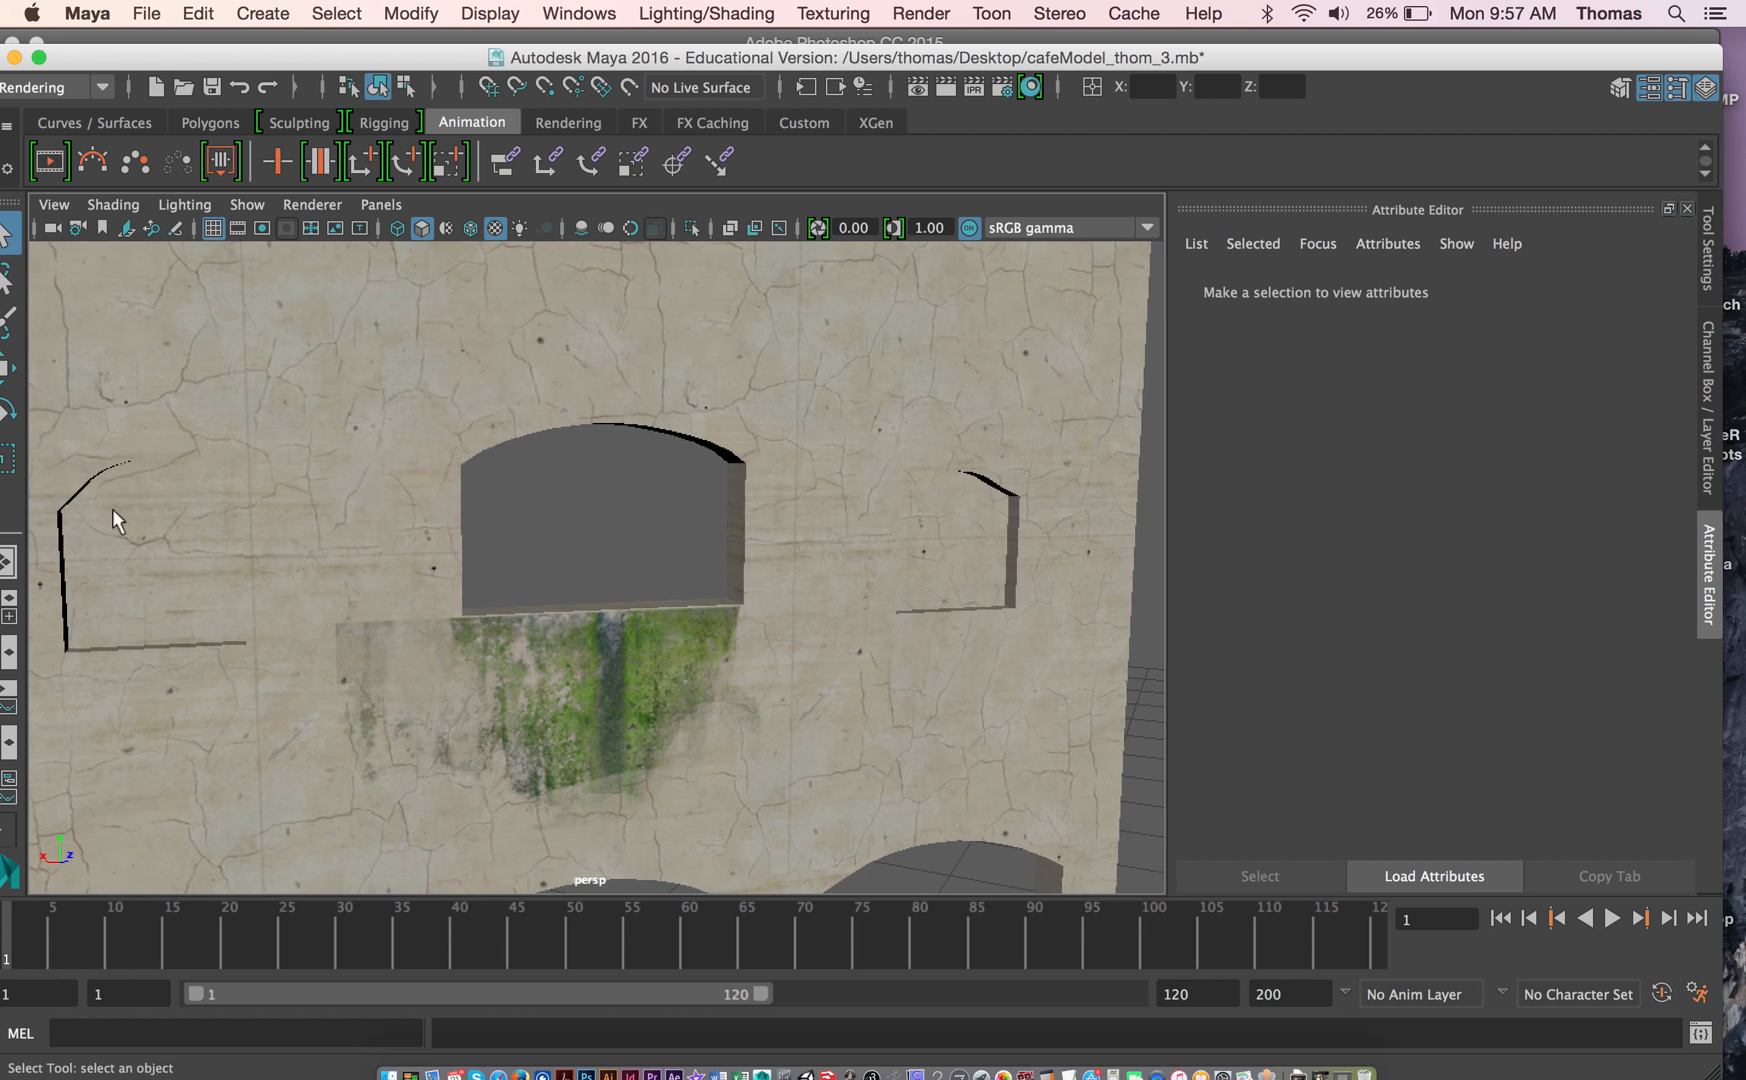
pyautogui.moveTo(846, 623); pyautogui.dragTo(802, 608)
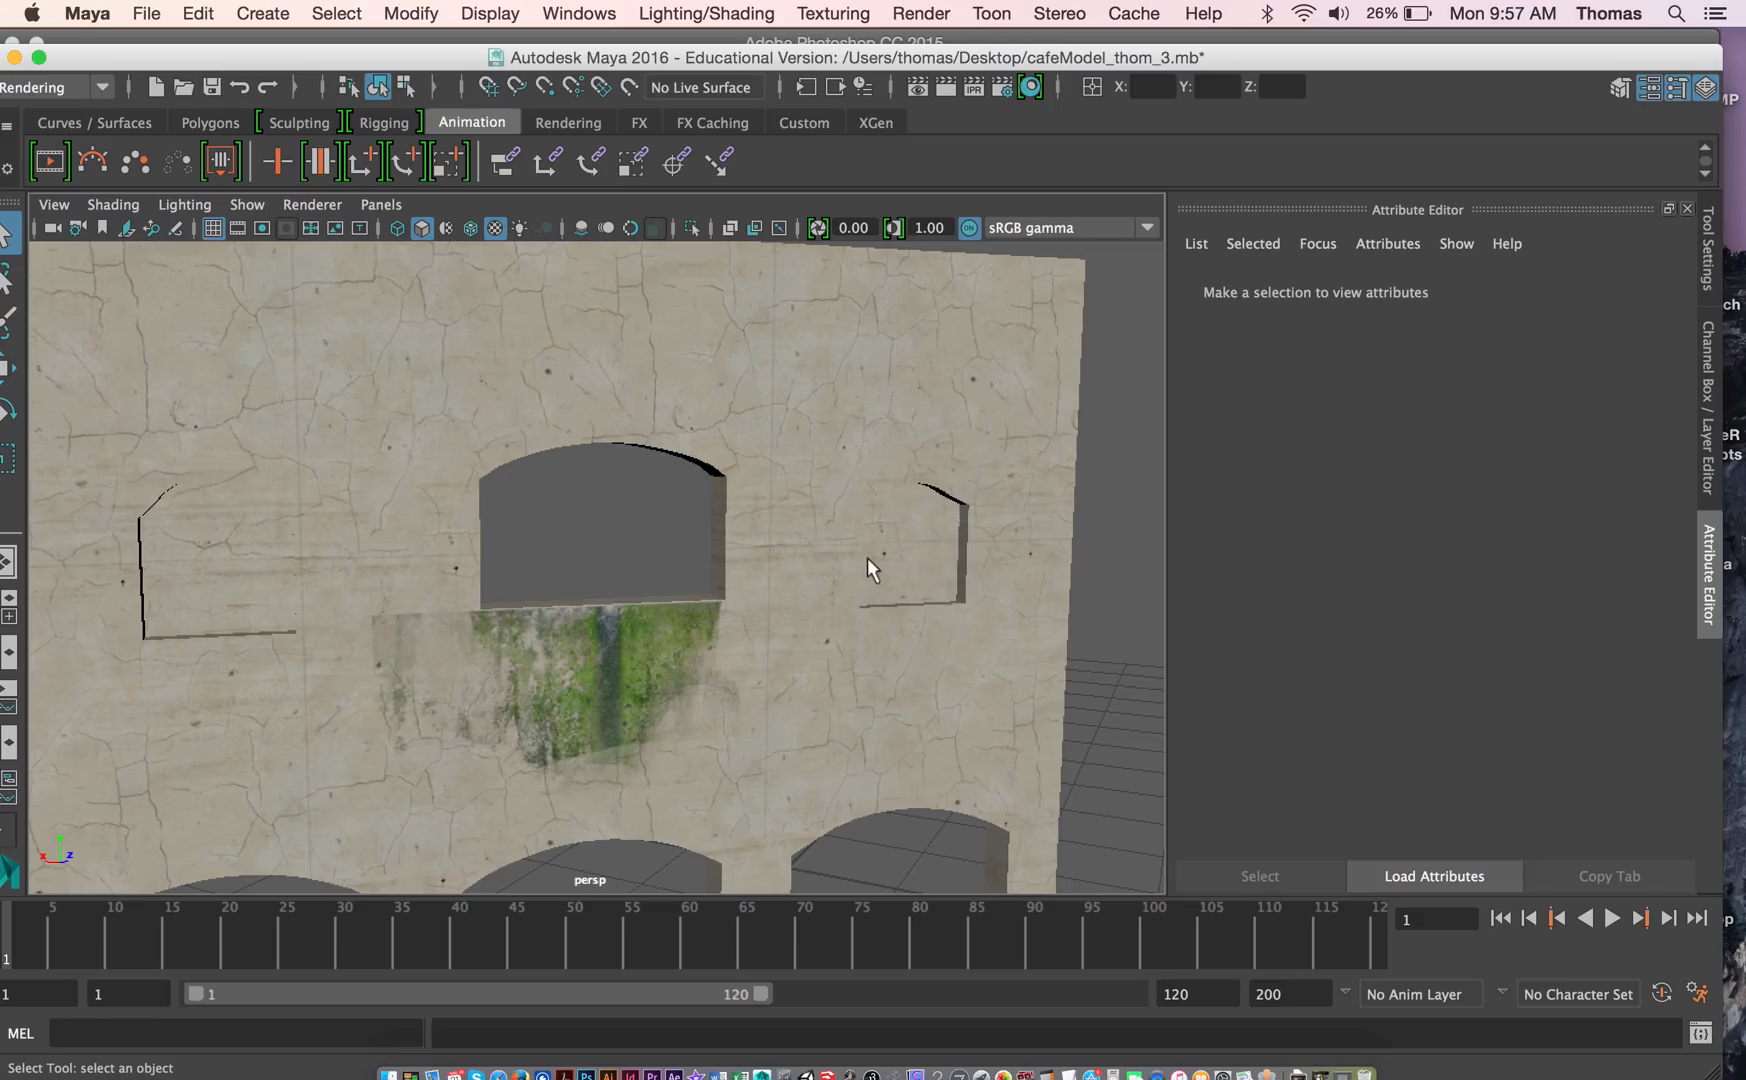
pyautogui.moveTo(938, 574); pyautogui.dragTo(556, 562)
pyautogui.moveTo(820, 534); pyautogui.dragTo(866, 594)
pyautogui.moveTo(592, 562); pyautogui.dragTo(577, 460)
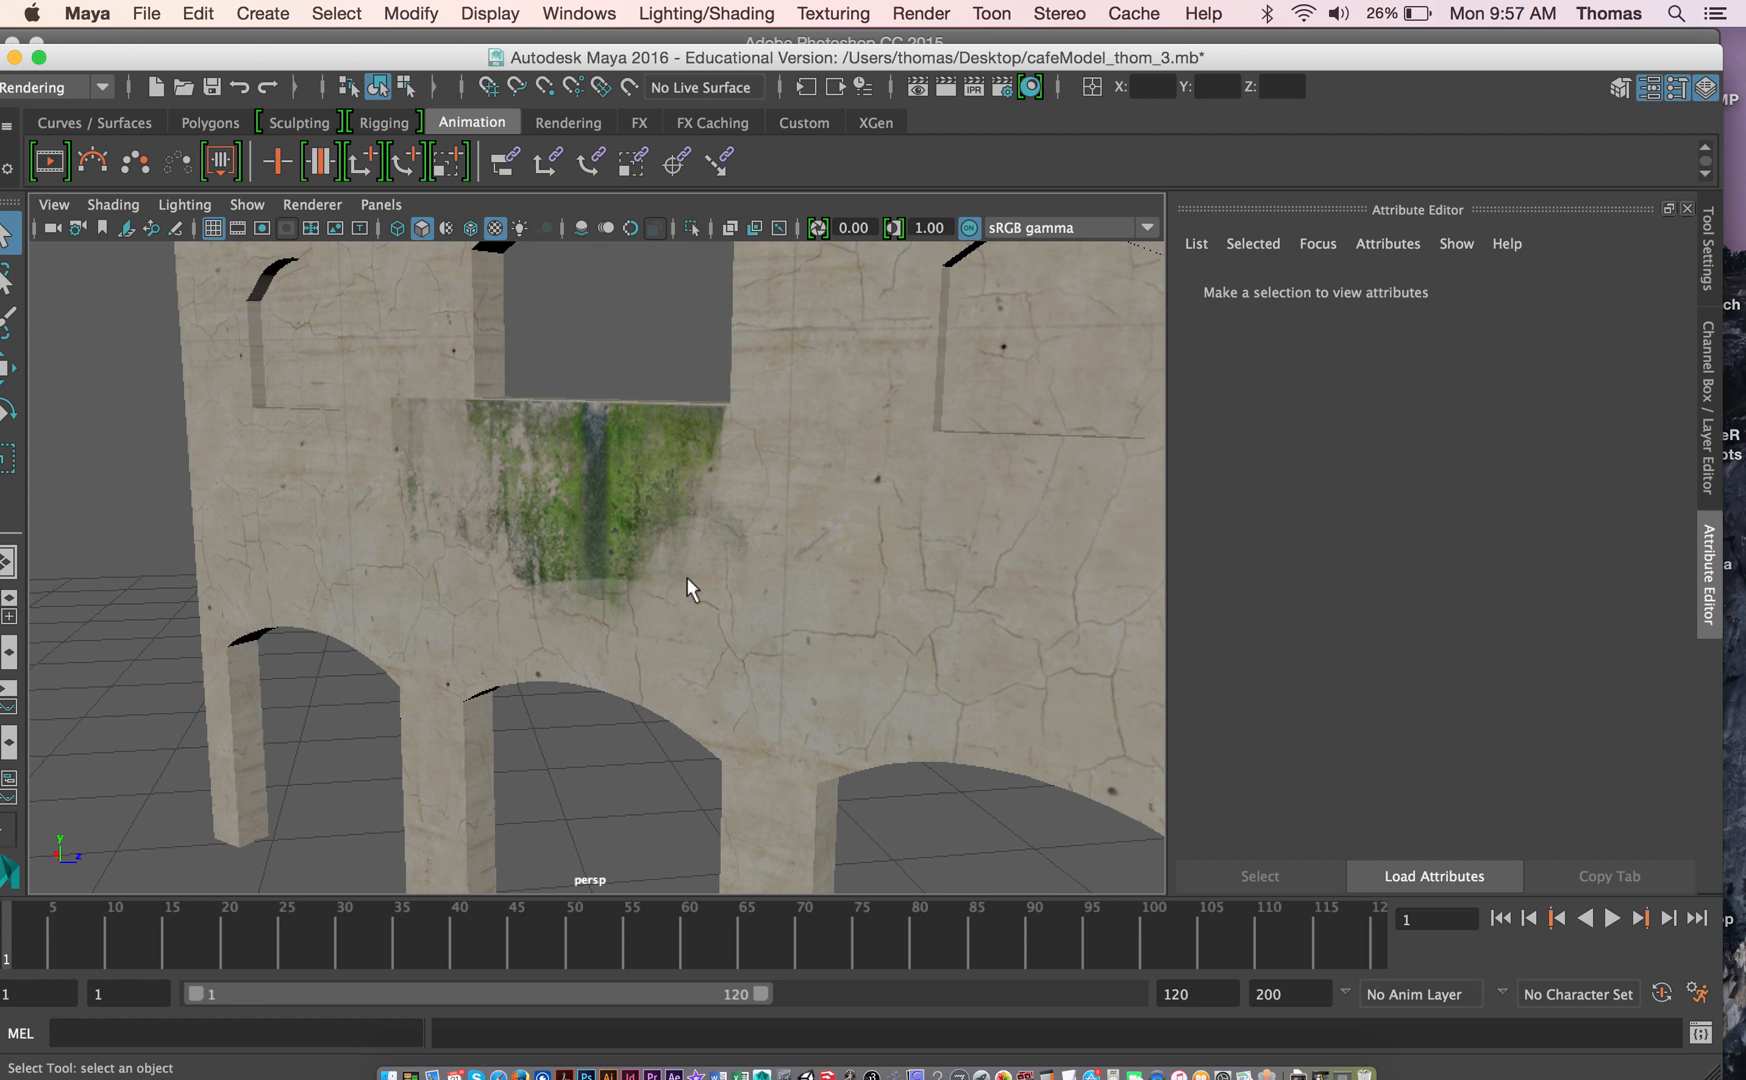
pyautogui.moveTo(411, 602); pyautogui.dragTo(468, 604)
pyautogui.moveTo(604, 612); pyautogui.dragTo(662, 522)
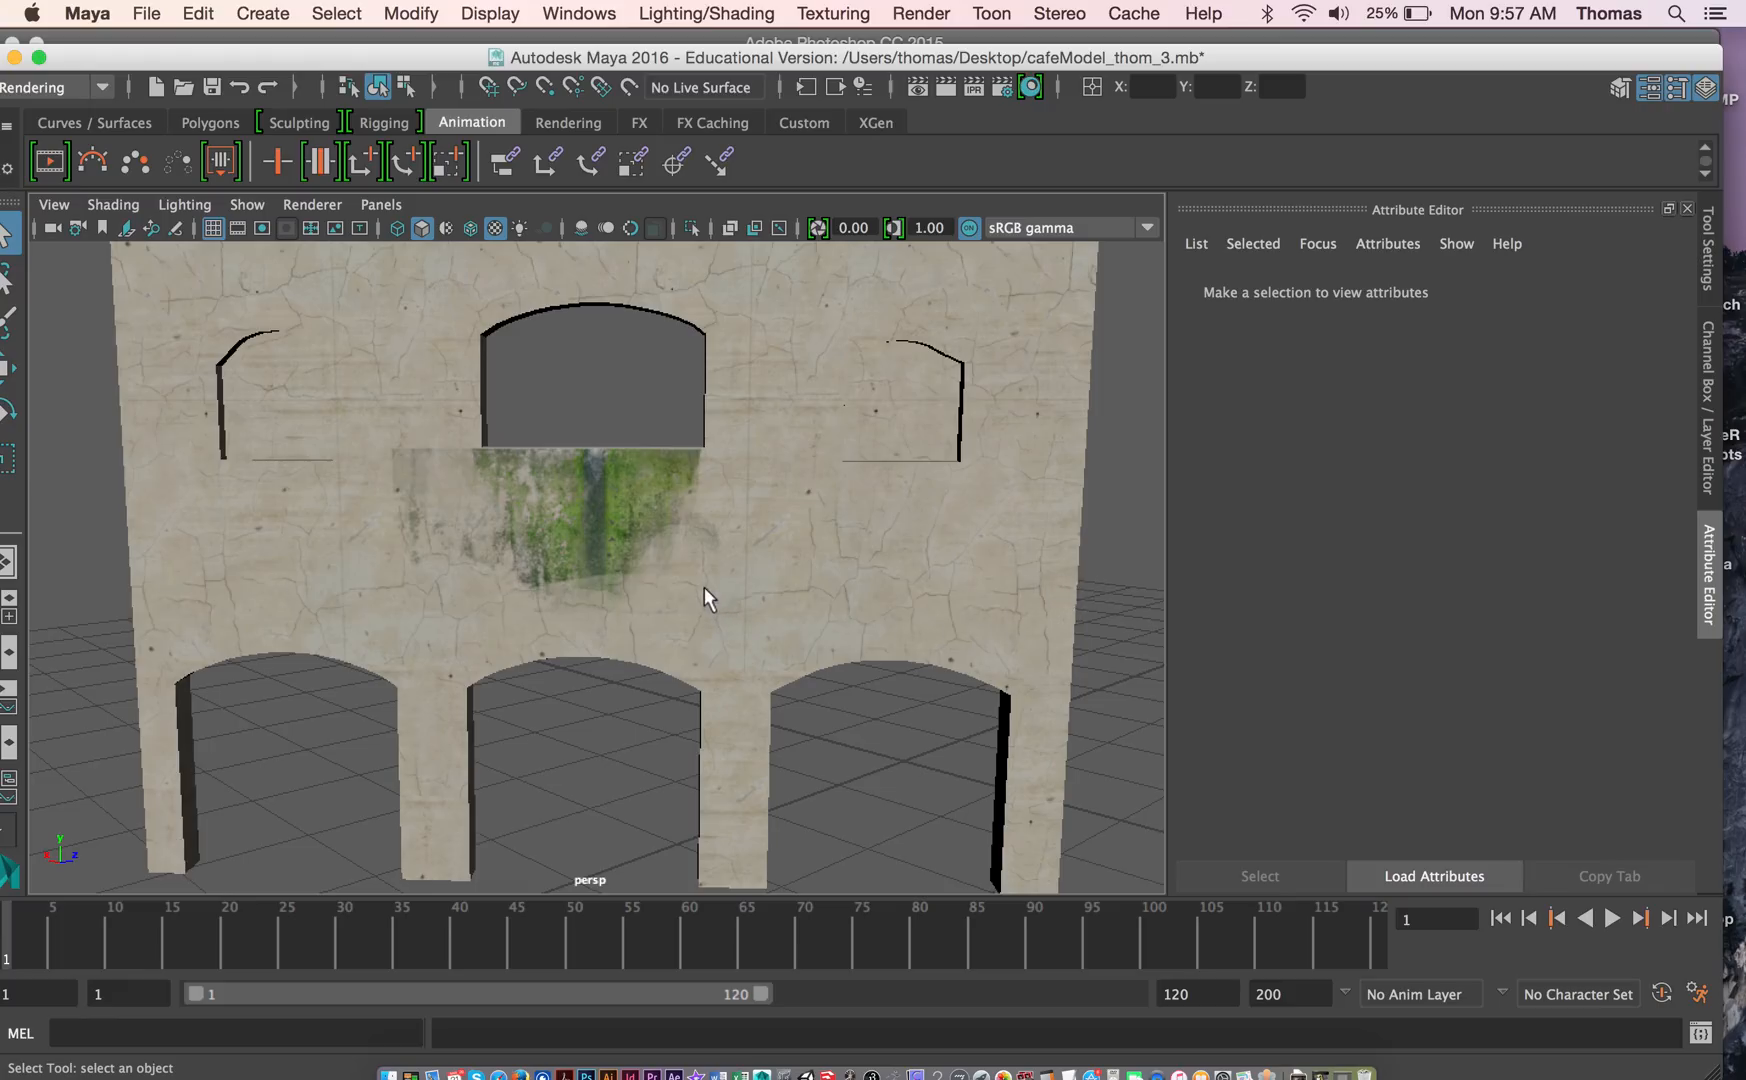
pyautogui.moveTo(417, 585); pyautogui.dragTo(717, 616)
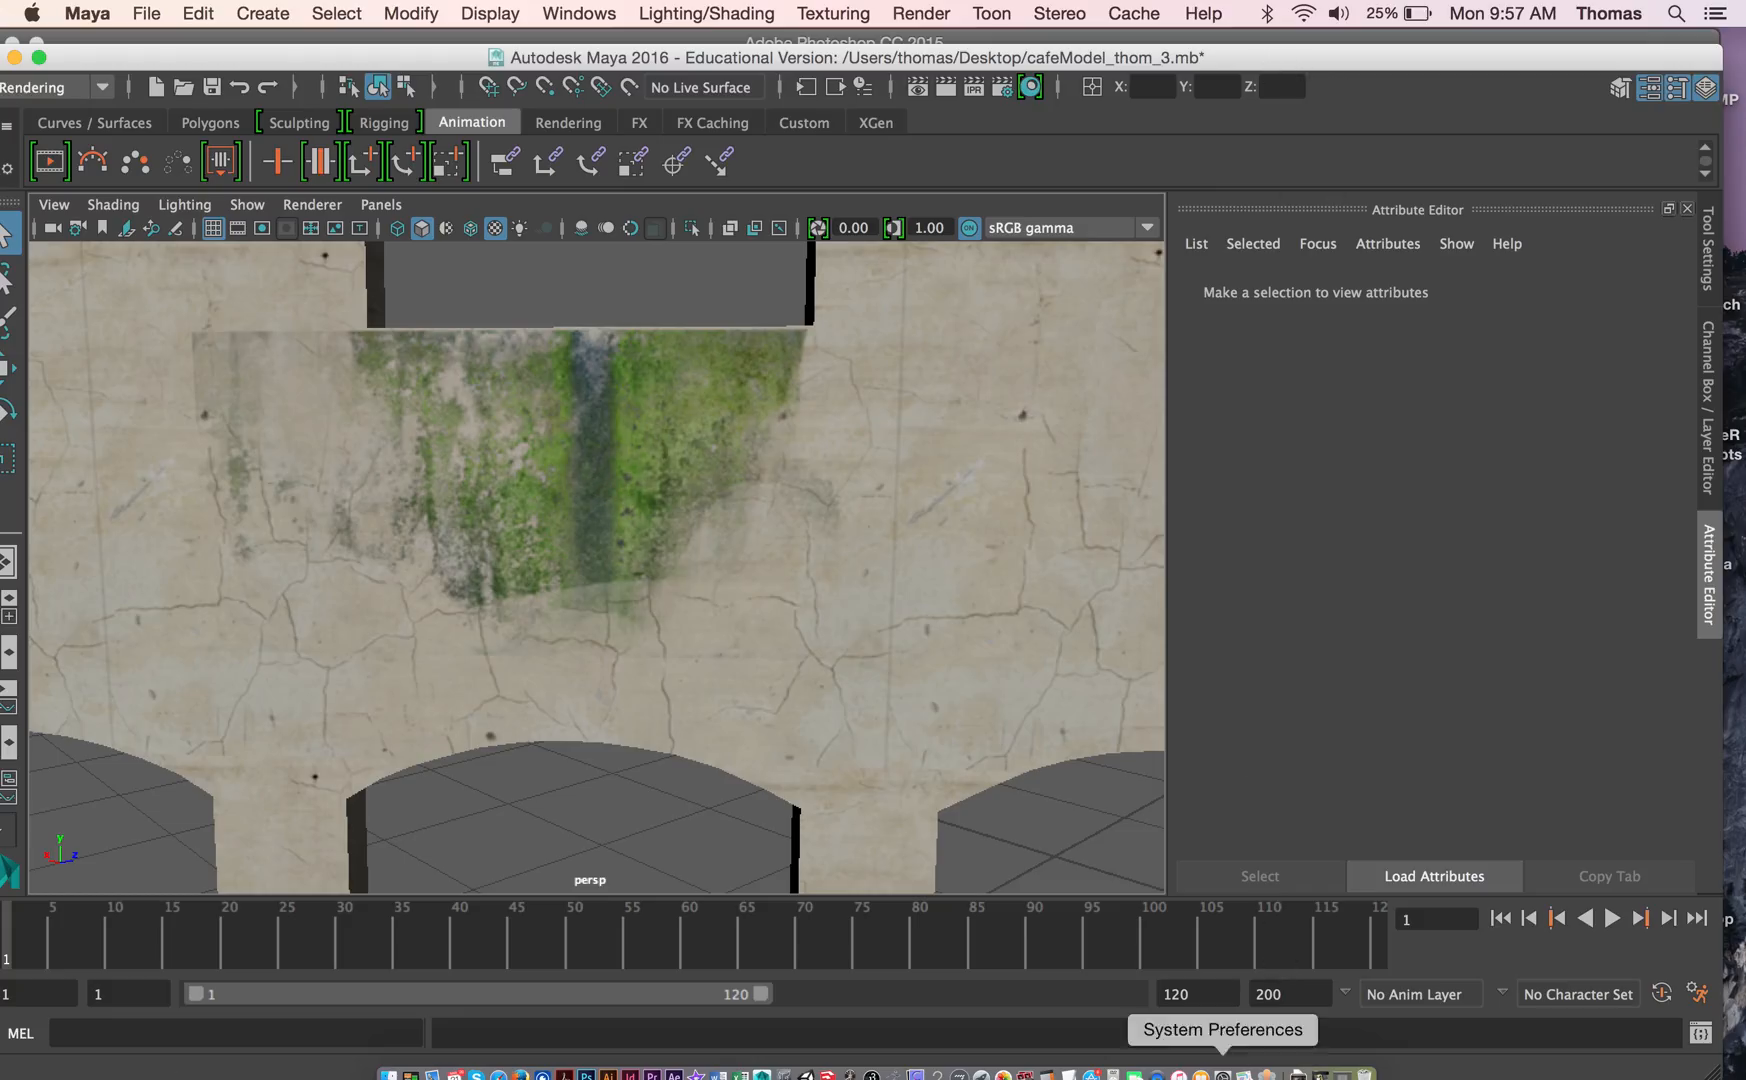
pyautogui.click(1157, 1073)
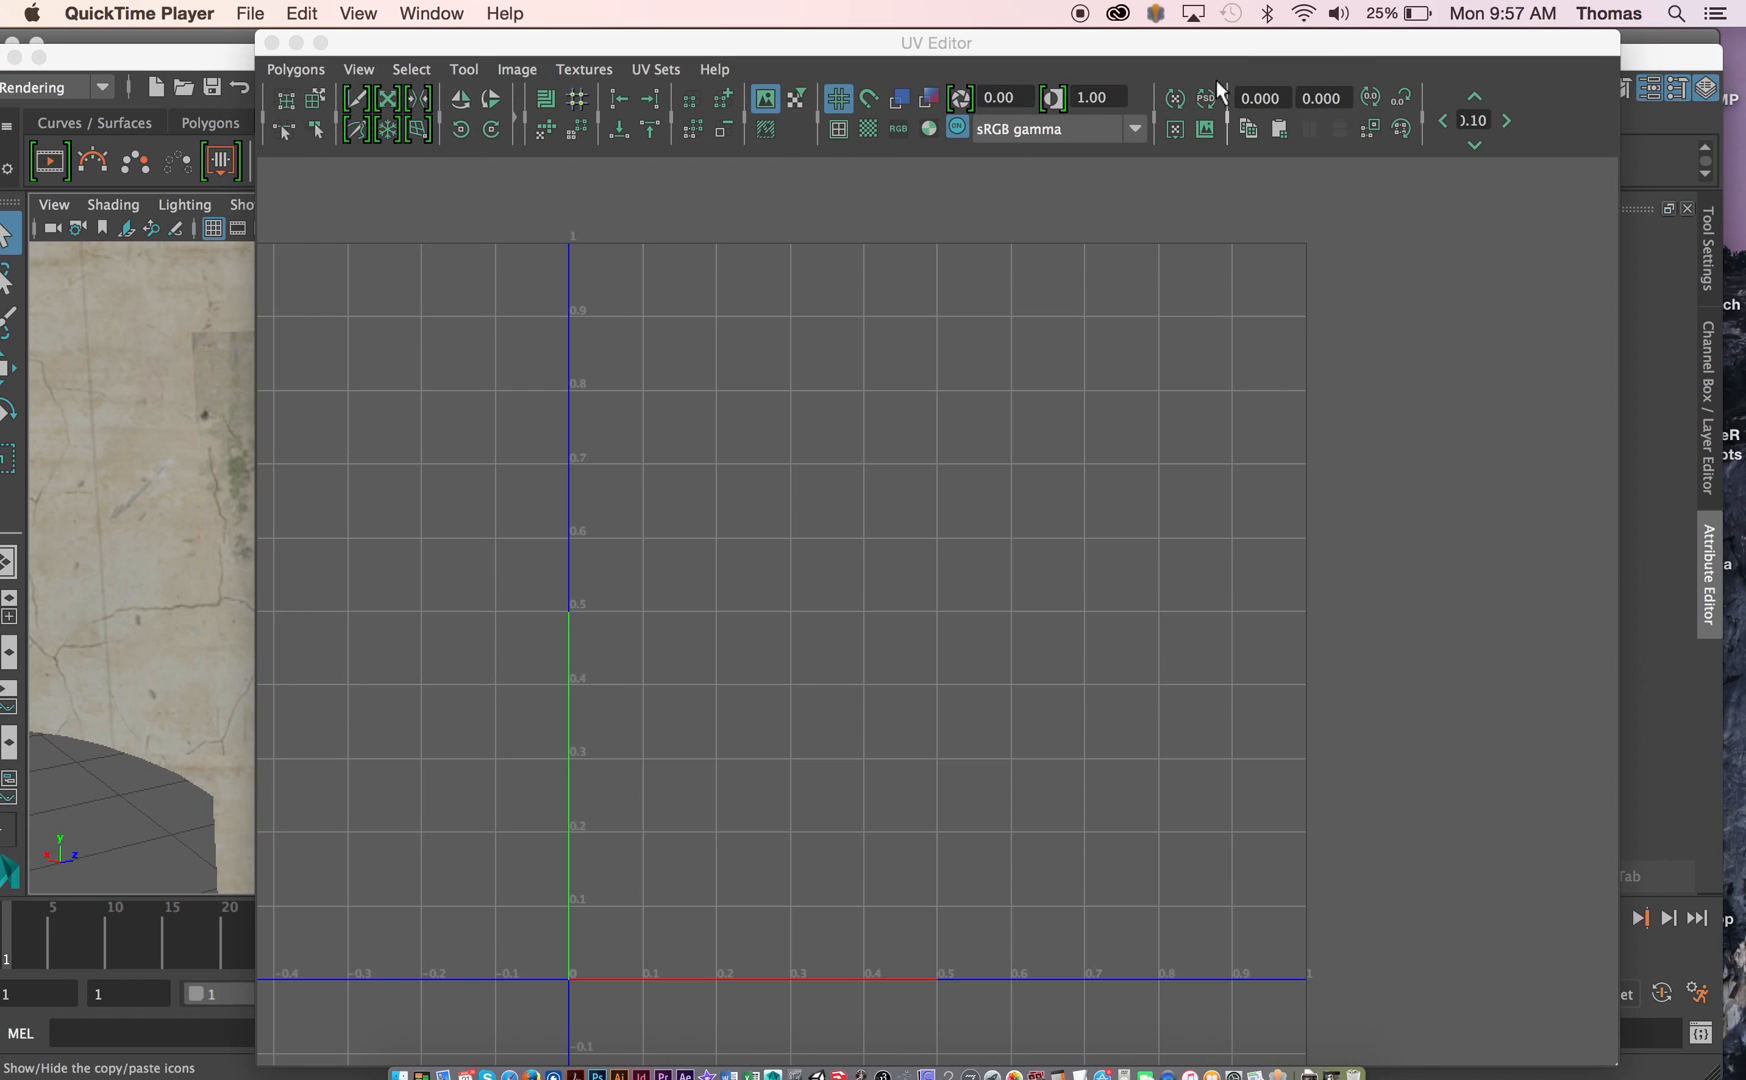